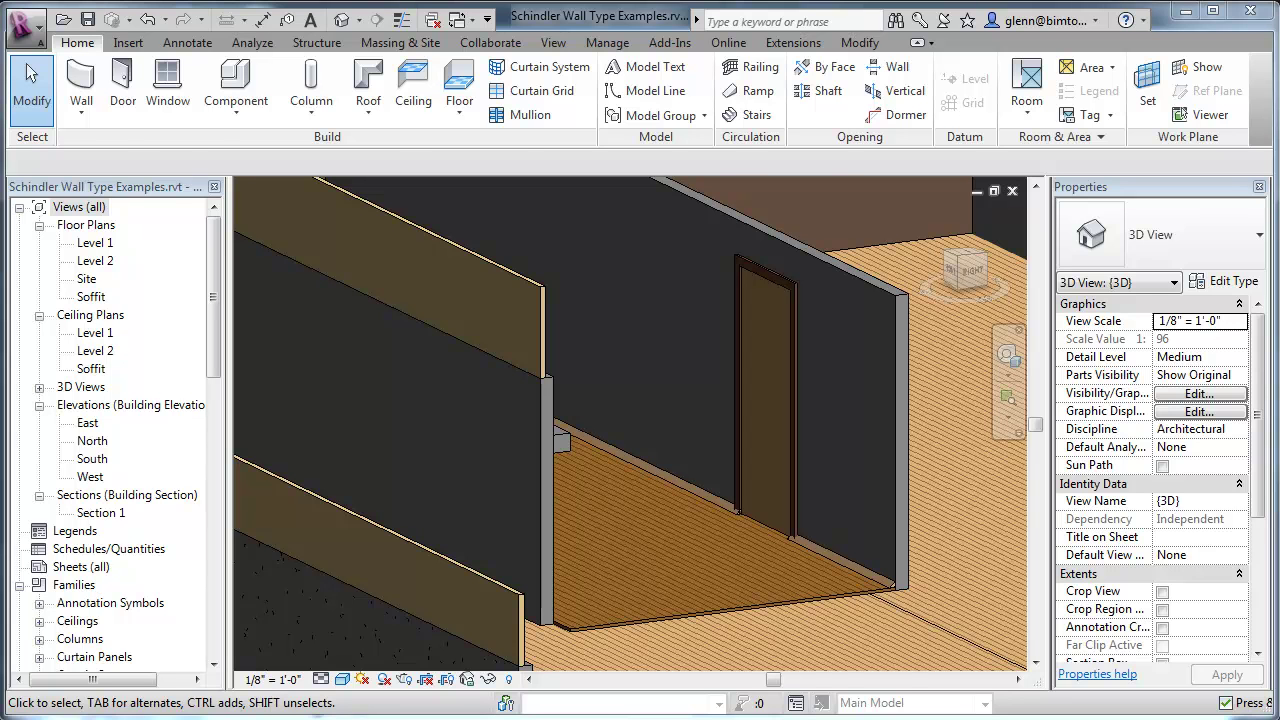
Step: Switch to Windows Photo Viewer with Schindler frame.jpg and examine the sill, jamb, base and door frame details
key(alt+Tab)
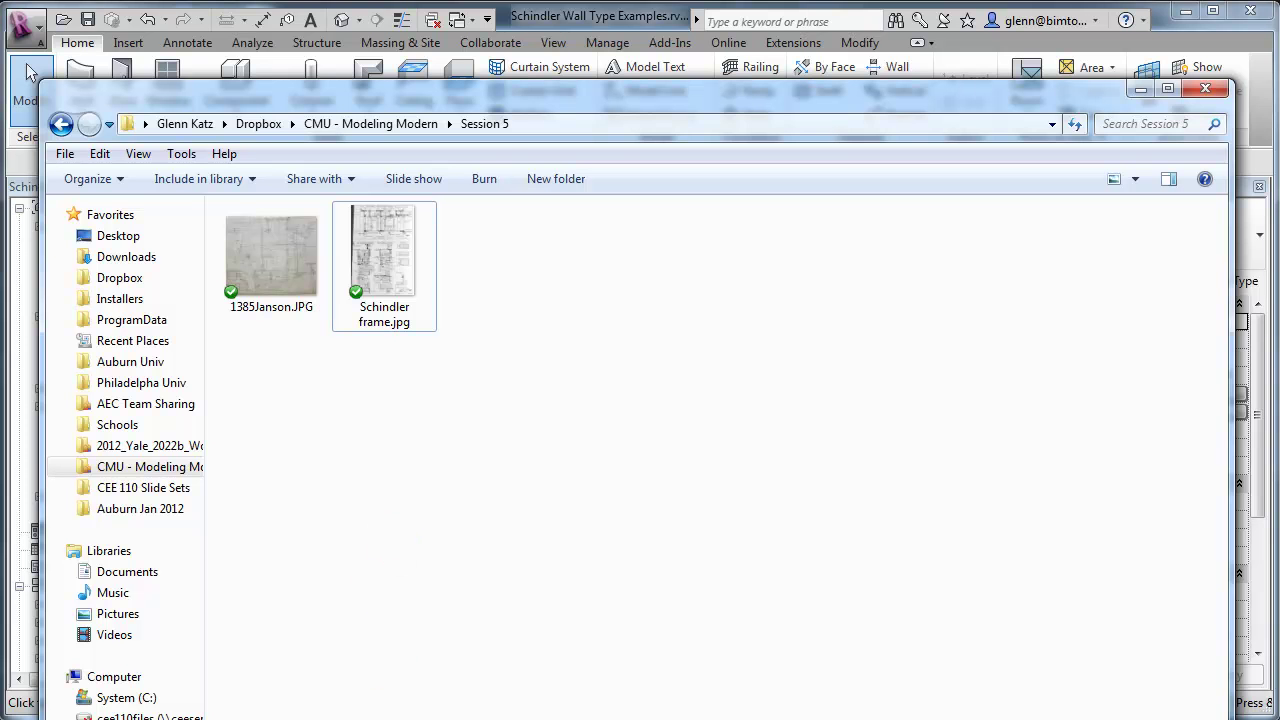
key(Return)
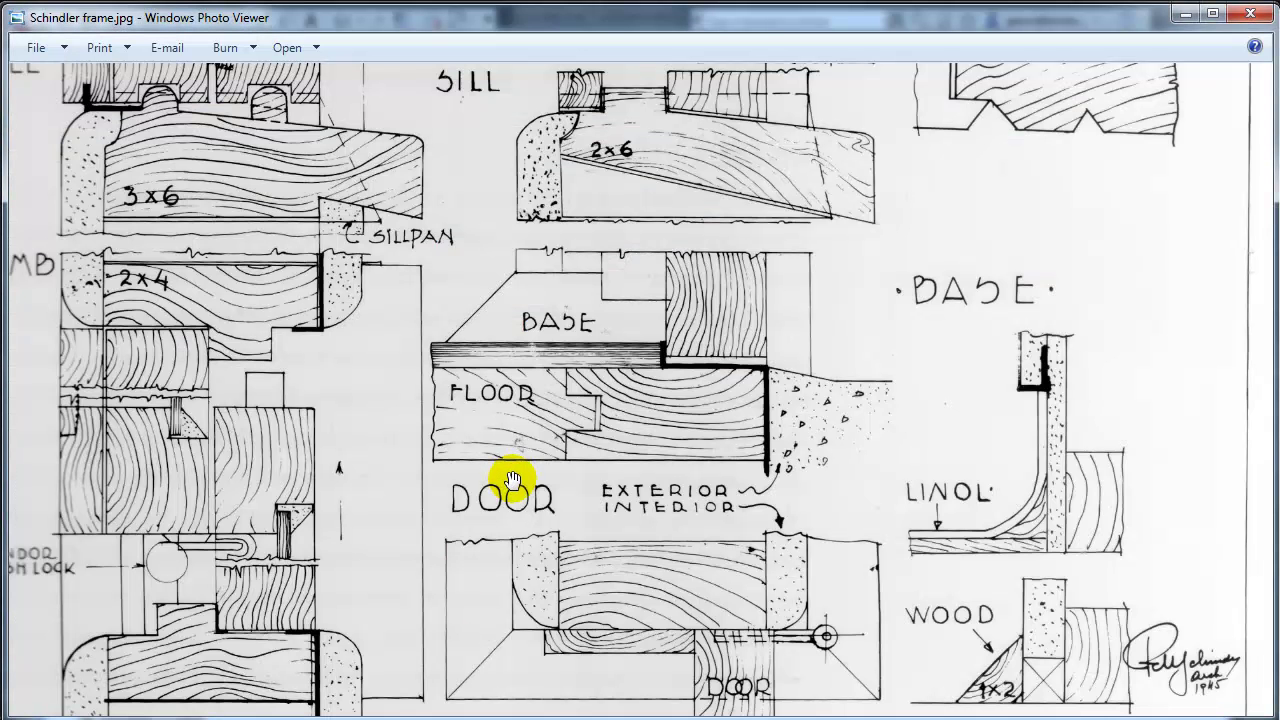
scroll(512, 483, down, 2)
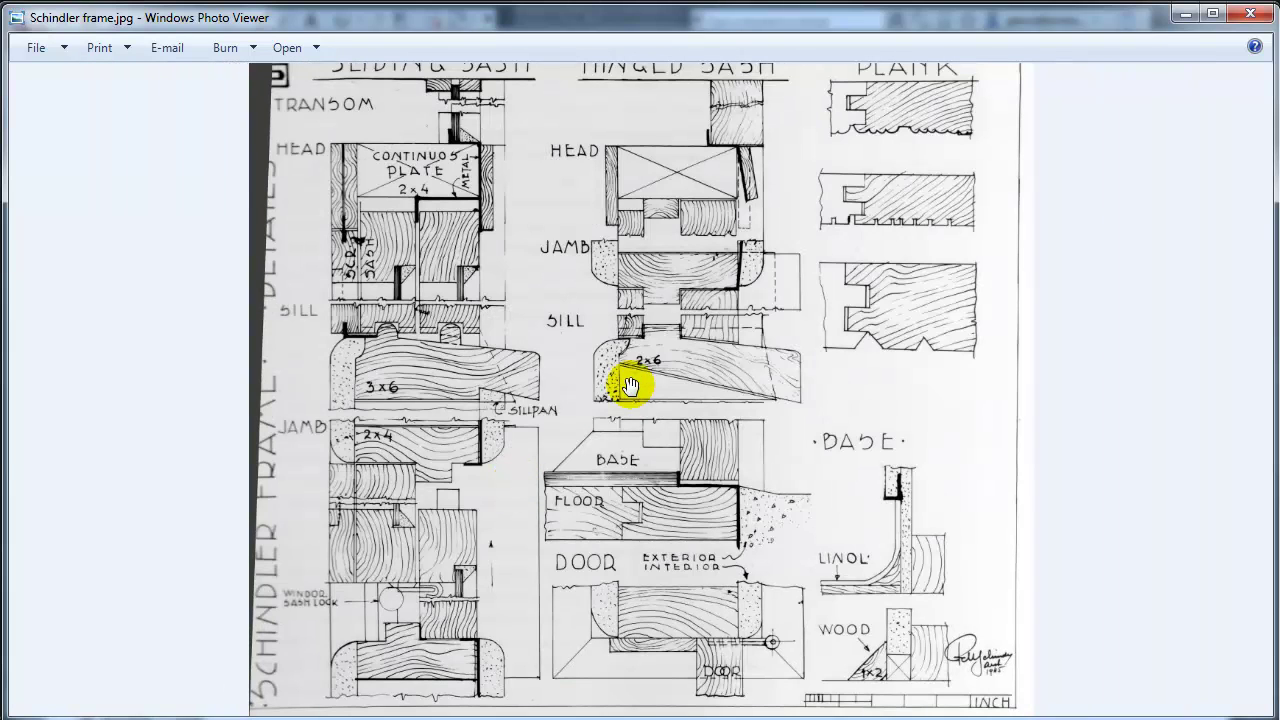
mouse_move(688, 350)
mouse_down()
mouse_move(668, 477)
mouse_move(640, 329)
mouse_up()
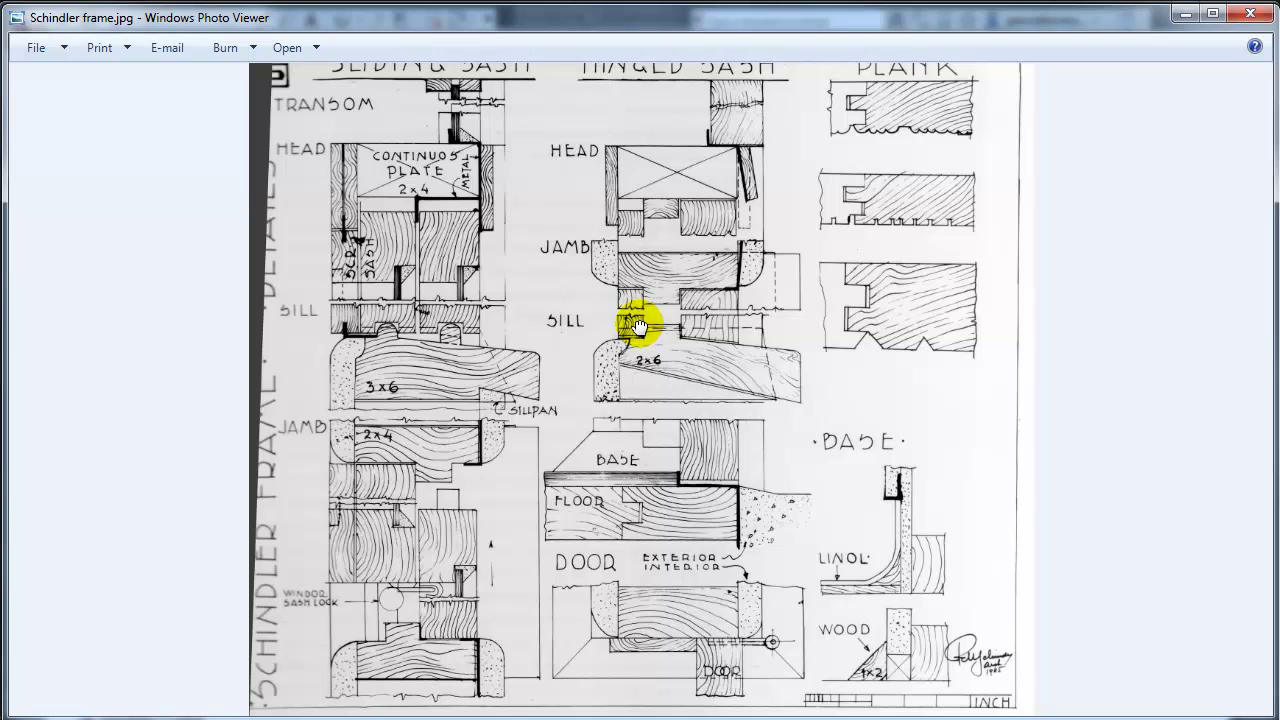
scroll(676, 609, up, 1)
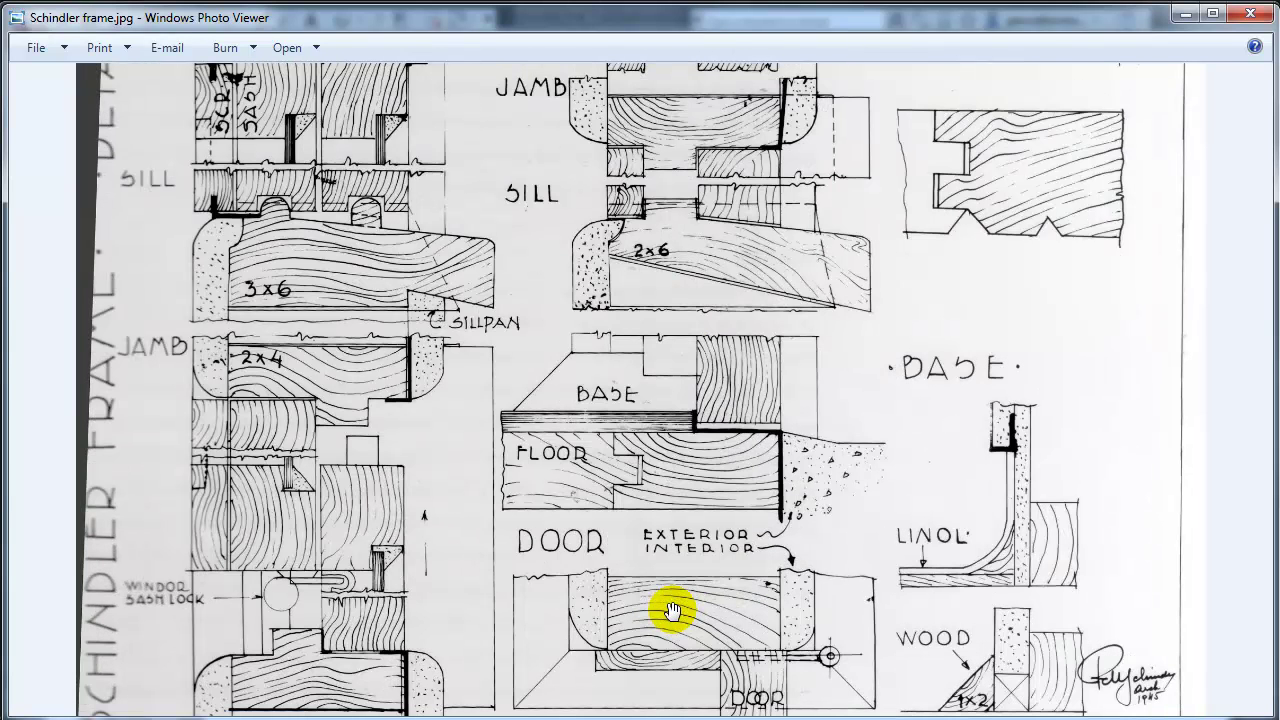
mouse_move(651, 500)
mouse_down()
mouse_move(660, 569)
mouse_move(646, 406)
mouse_up()
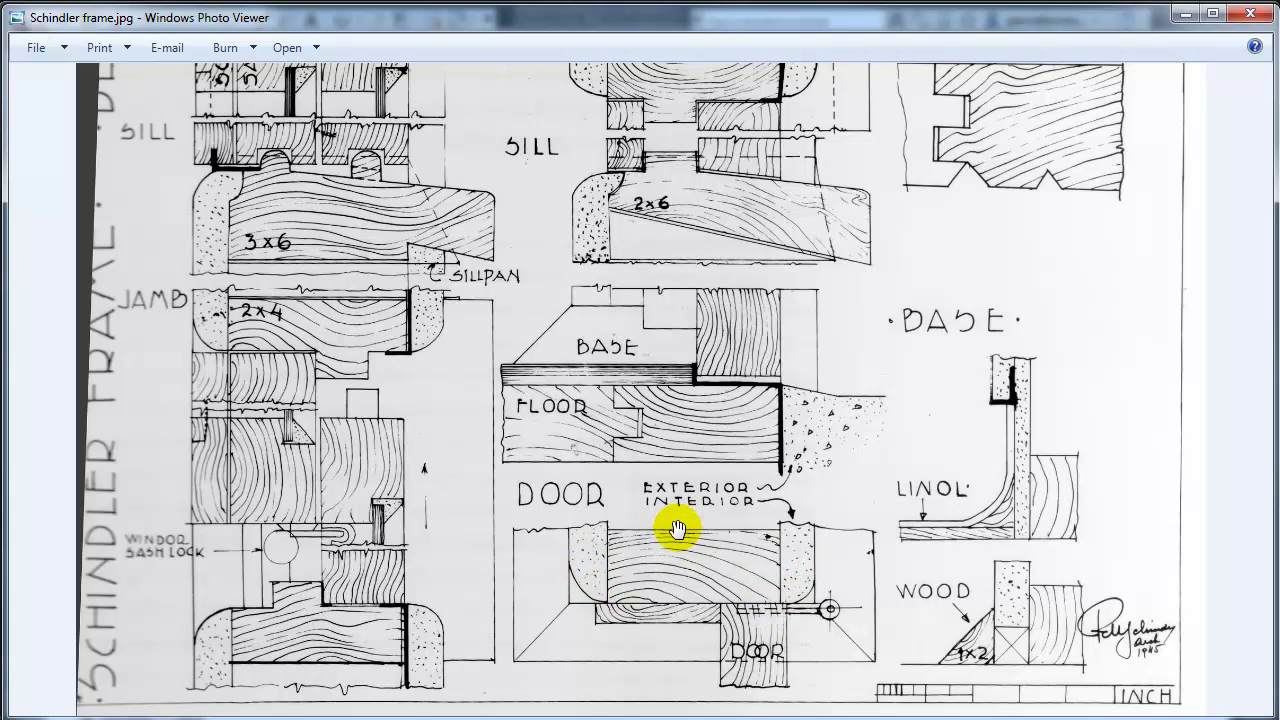
scroll(672, 518, down, 1)
mouse_move(594, 234)
mouse_down()
mouse_move(660, 390)
mouse_move(728, 607)
mouse_move(737, 689)
mouse_up()
scroll(550, 200, up, 4)
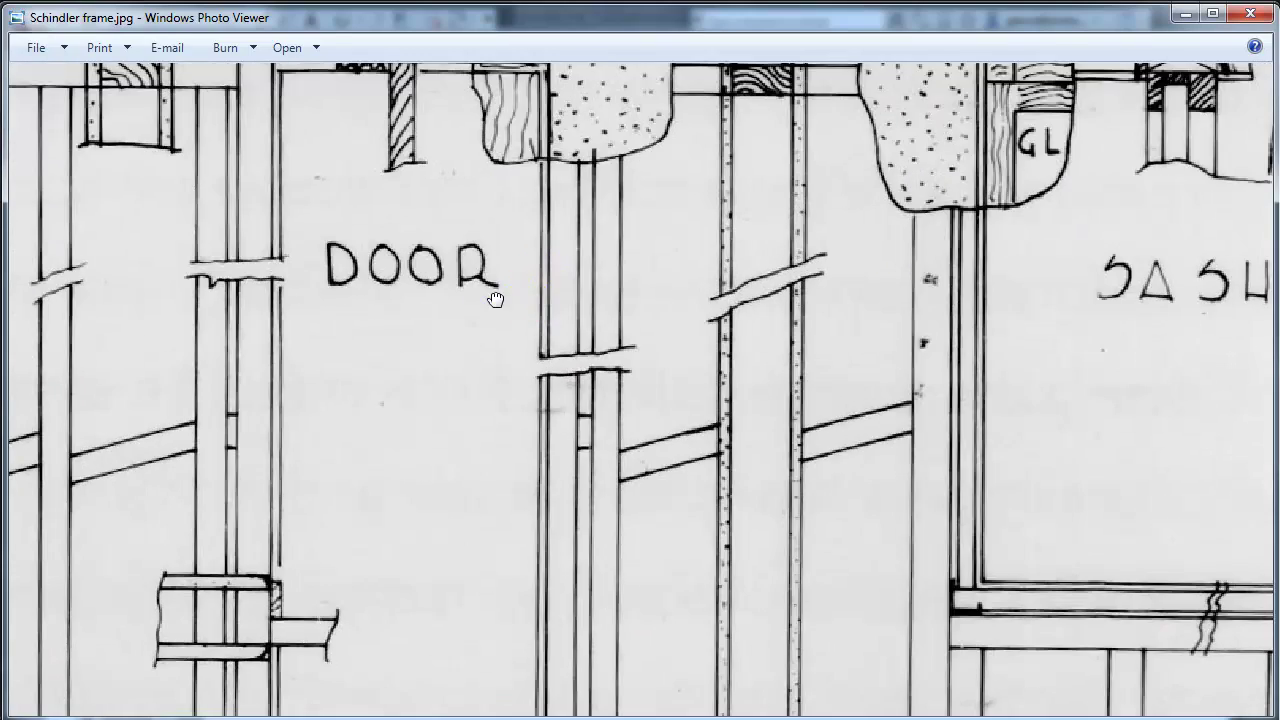
drag(495, 300, 657, 506)
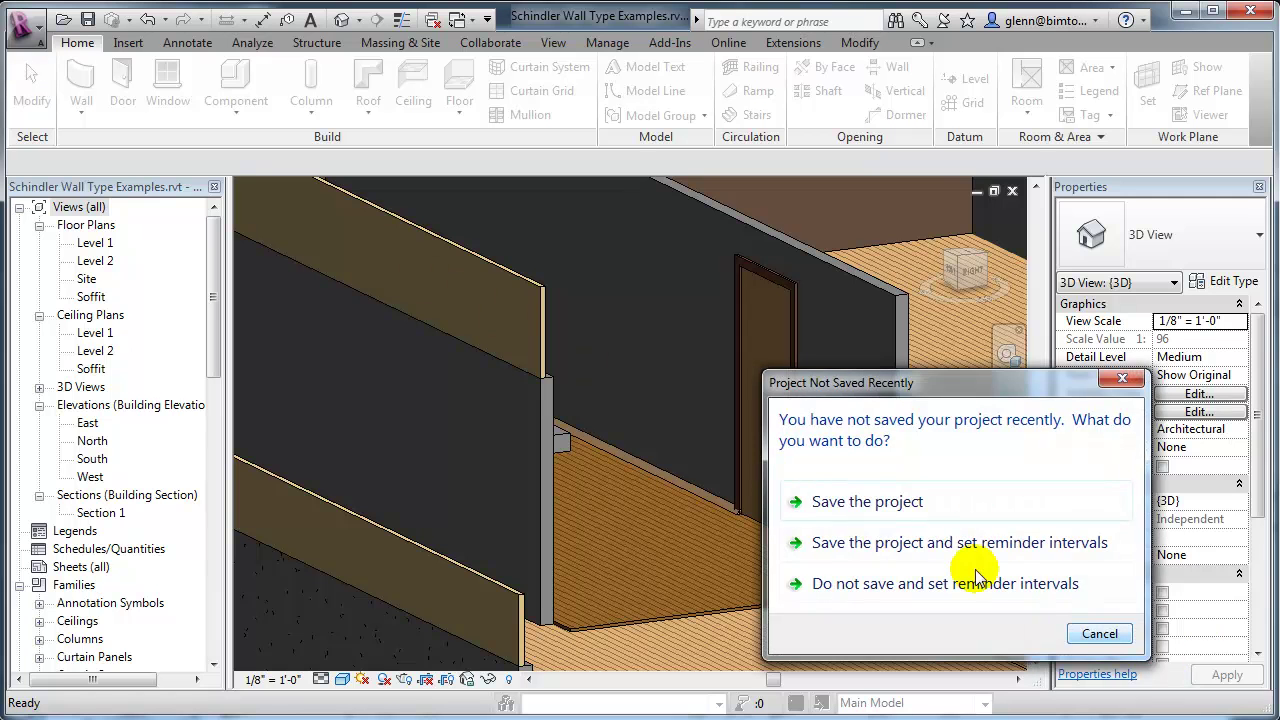
Step: Switch back to Revit and save the project
click(857, 501)
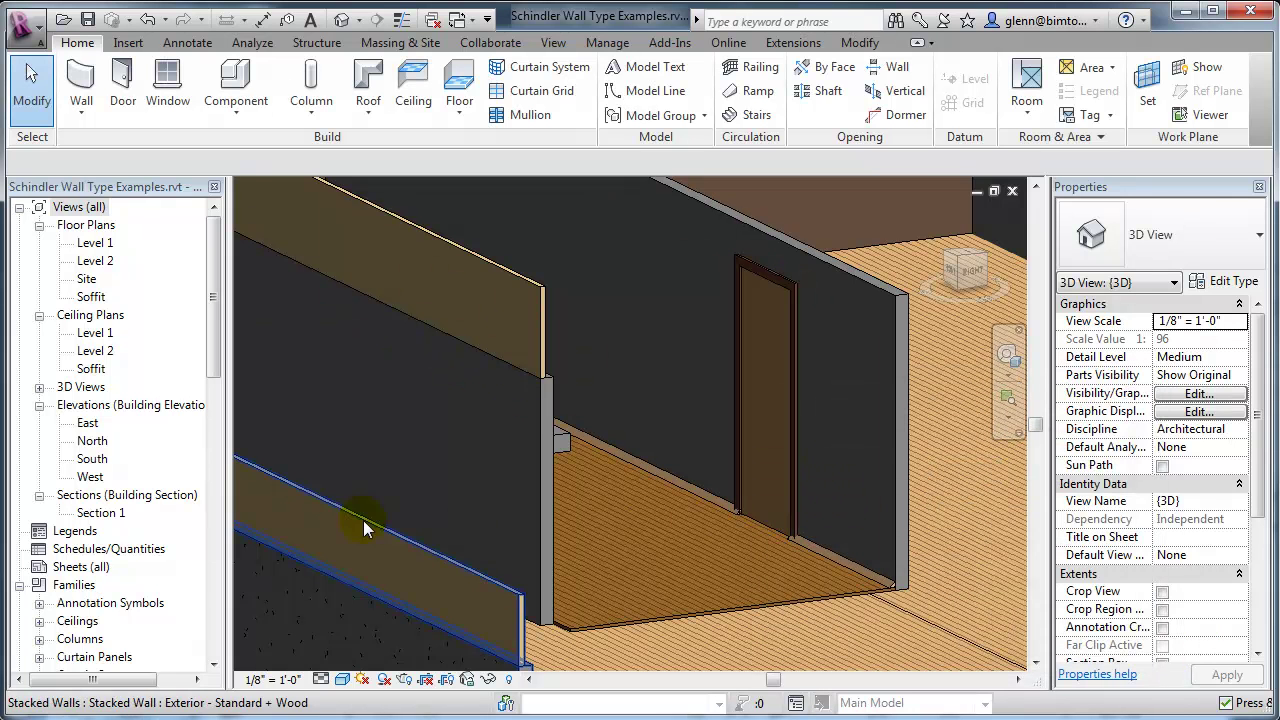
click(795, 429)
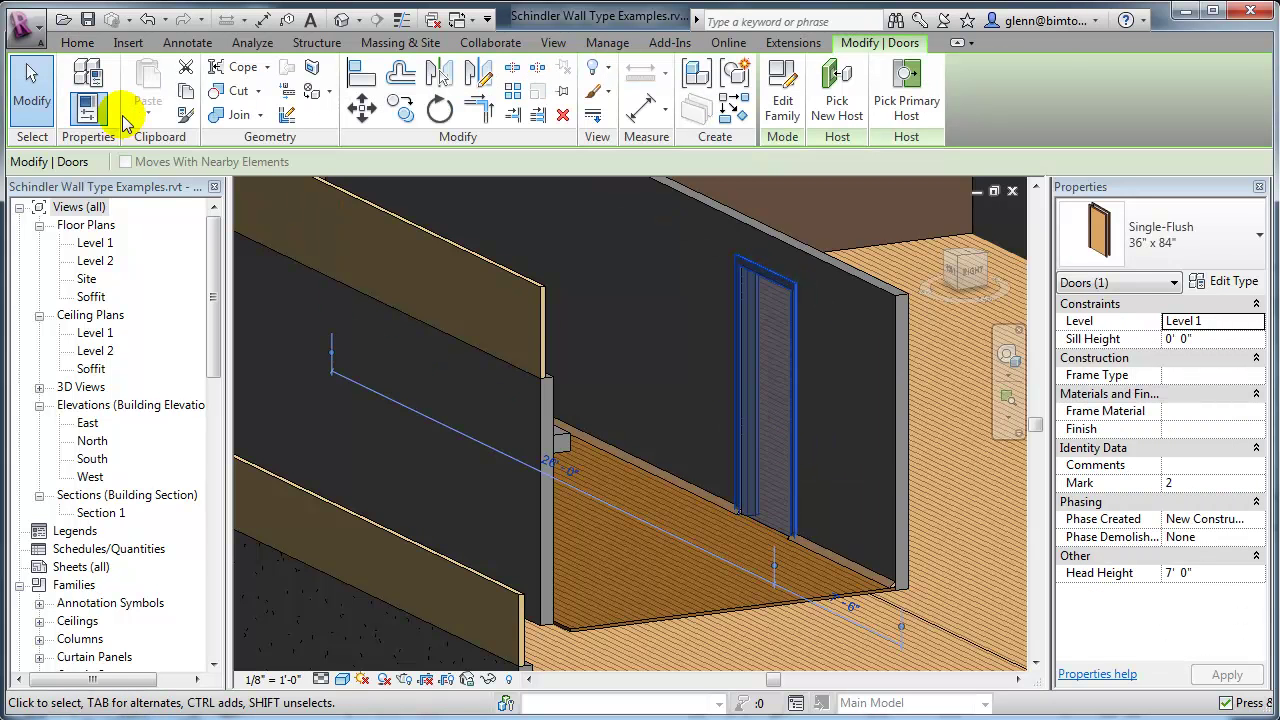
click(84, 44)
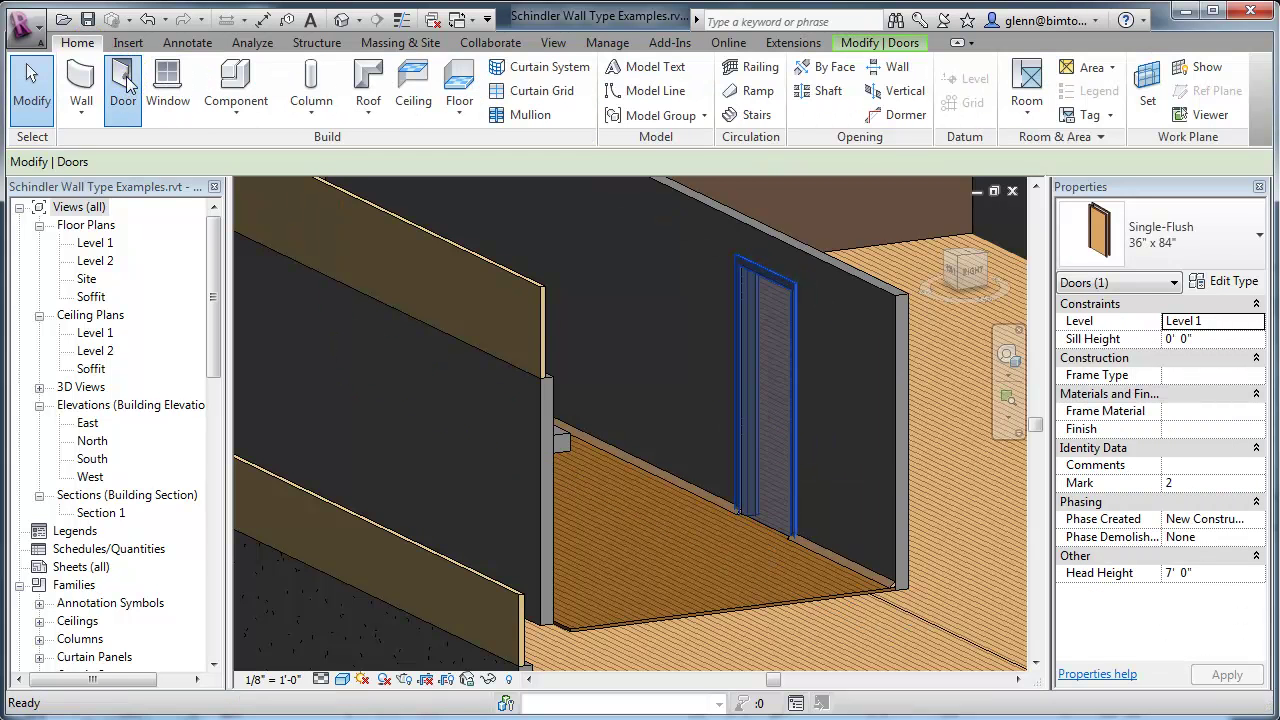
click(123, 80)
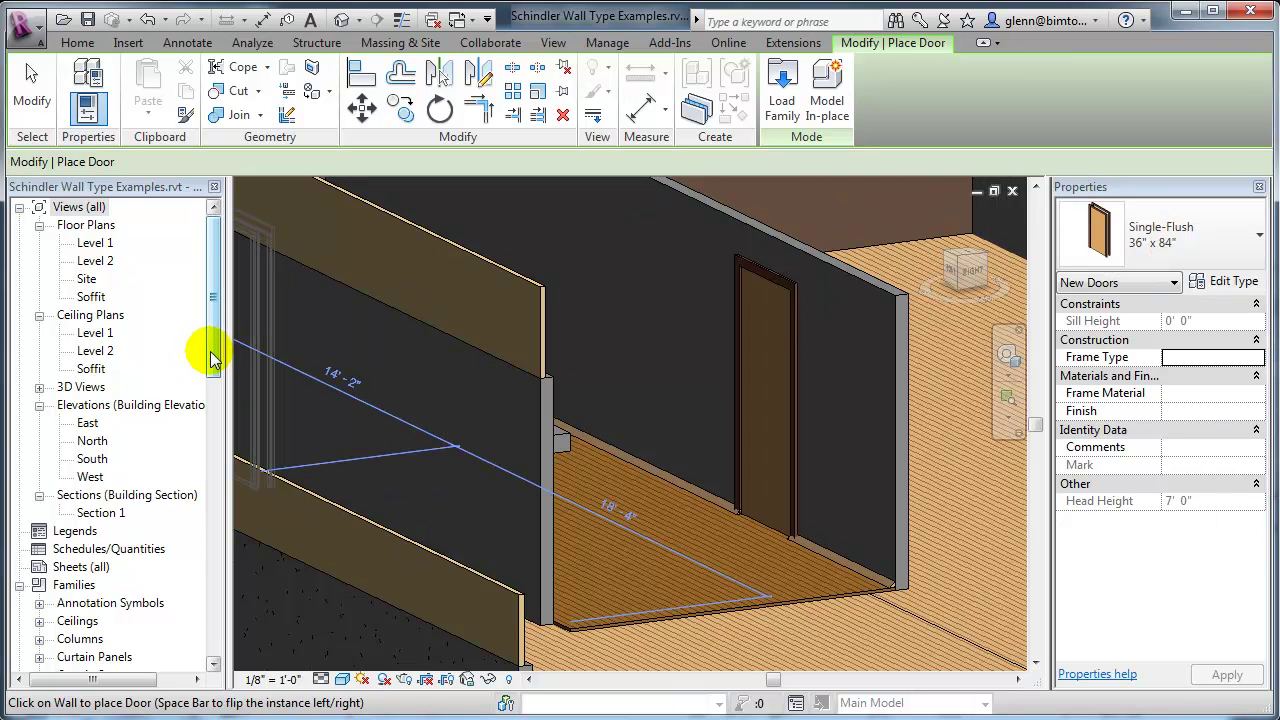
key(Escape)
Step: Open the Single-Flush door family from the project's families for editing
scroll(213, 360, down, 4)
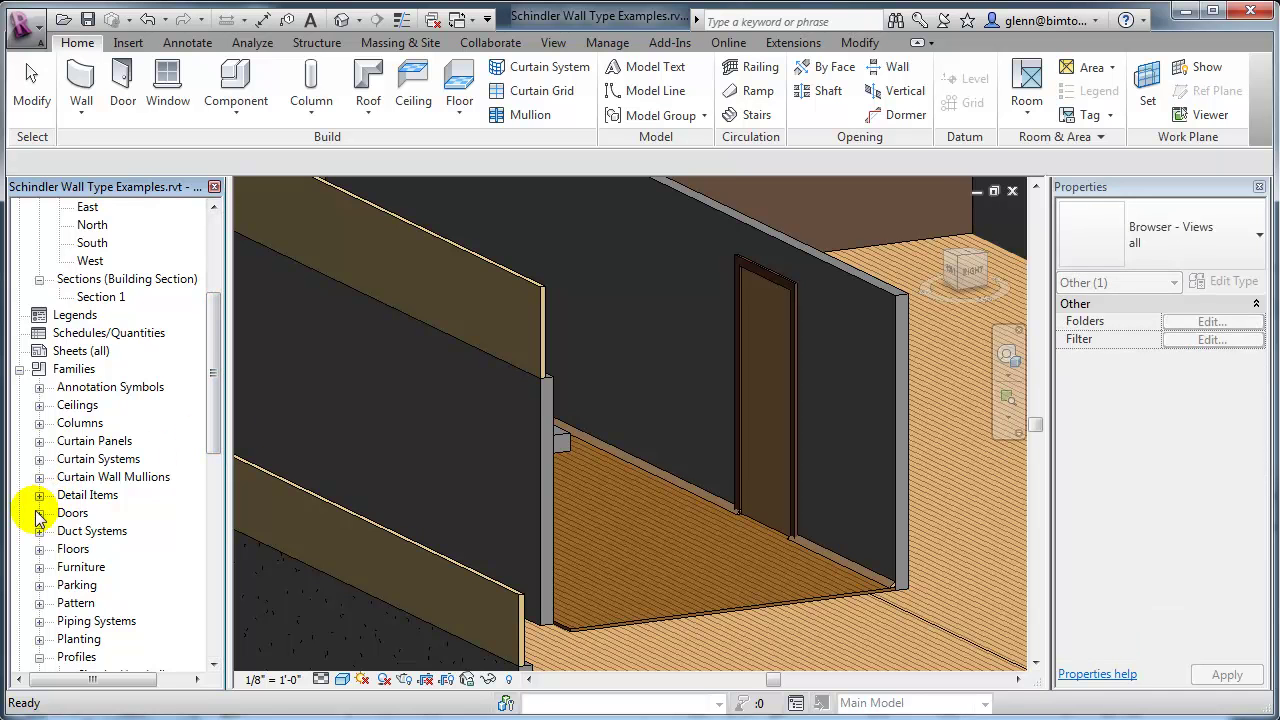
click(39, 513)
click(59, 531)
click(88, 533)
right_click(101, 540)
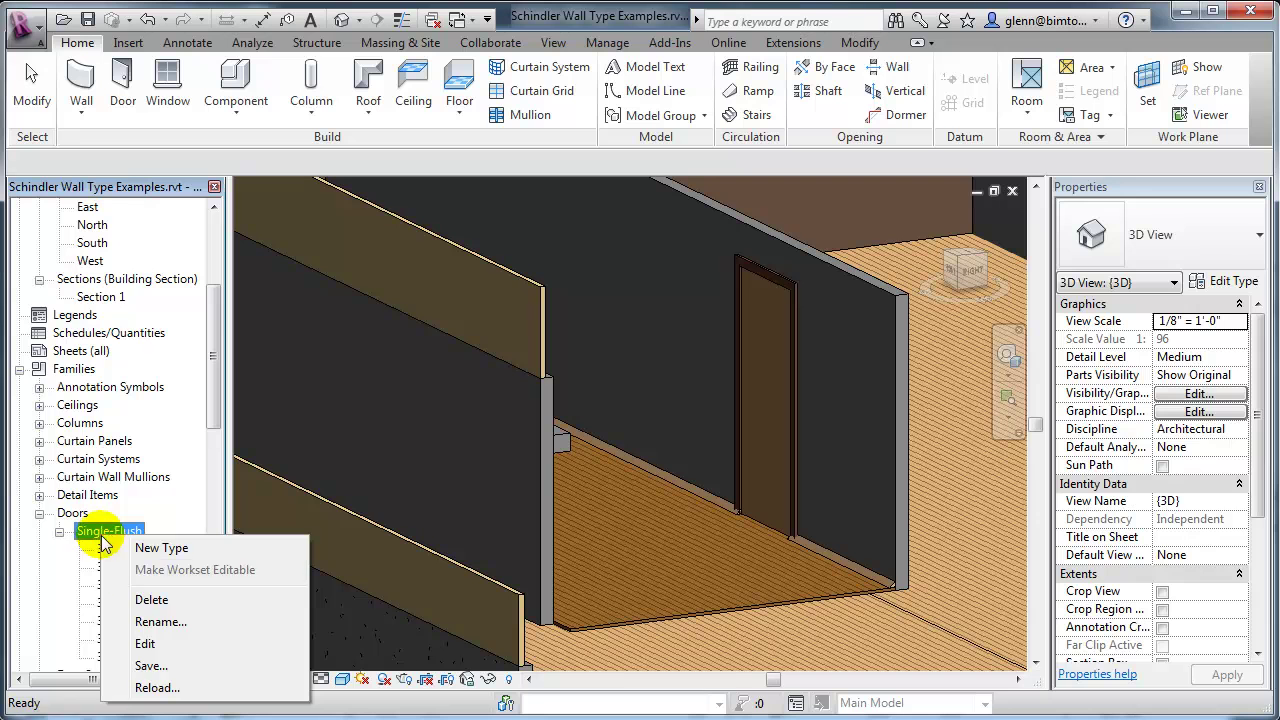
click(158, 644)
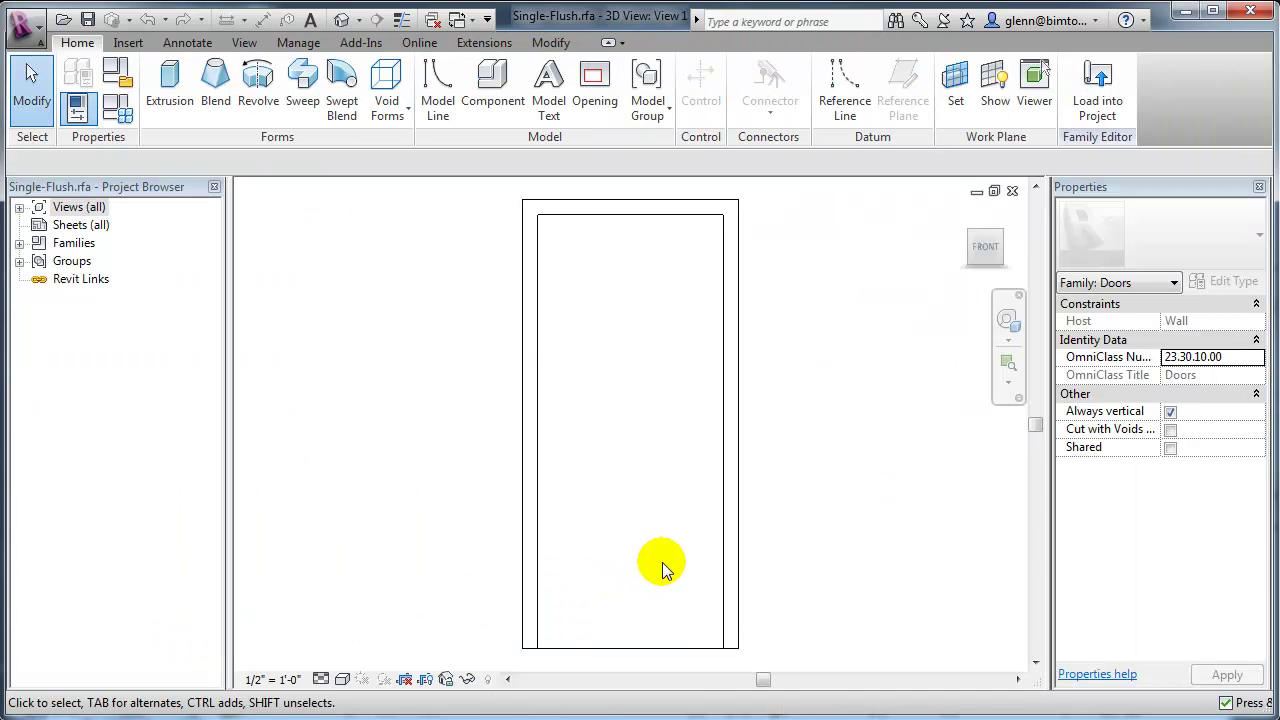
Step: Open the door family's default 3D view and display it in Wireframe style
click(341, 24)
scroll(667, 535, up, 2)
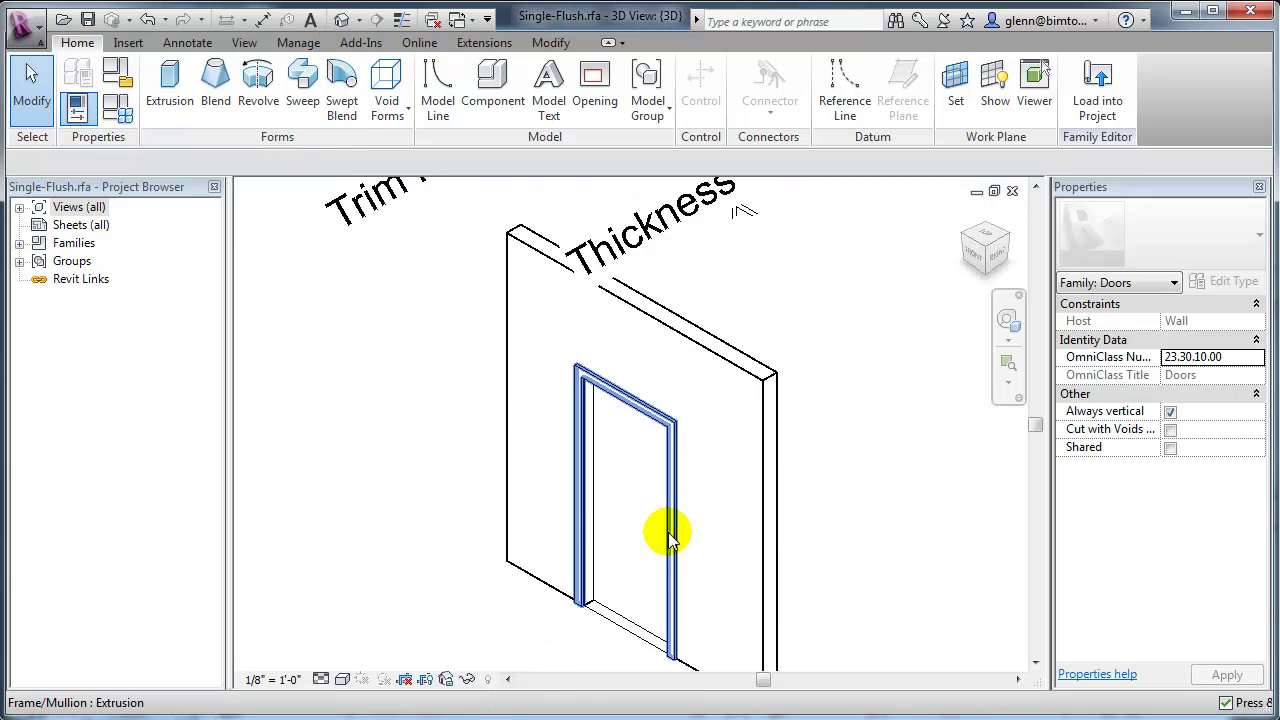
scroll(667, 535, up, 2)
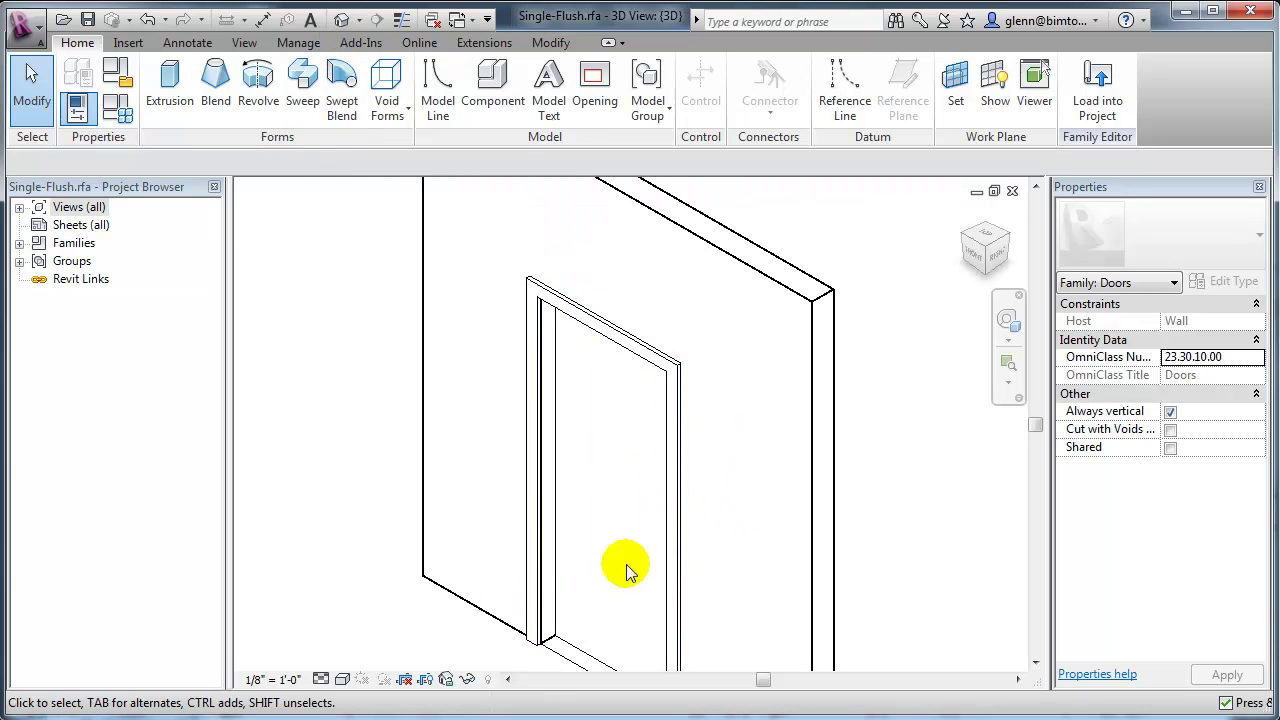
click(342, 680)
click(381, 578)
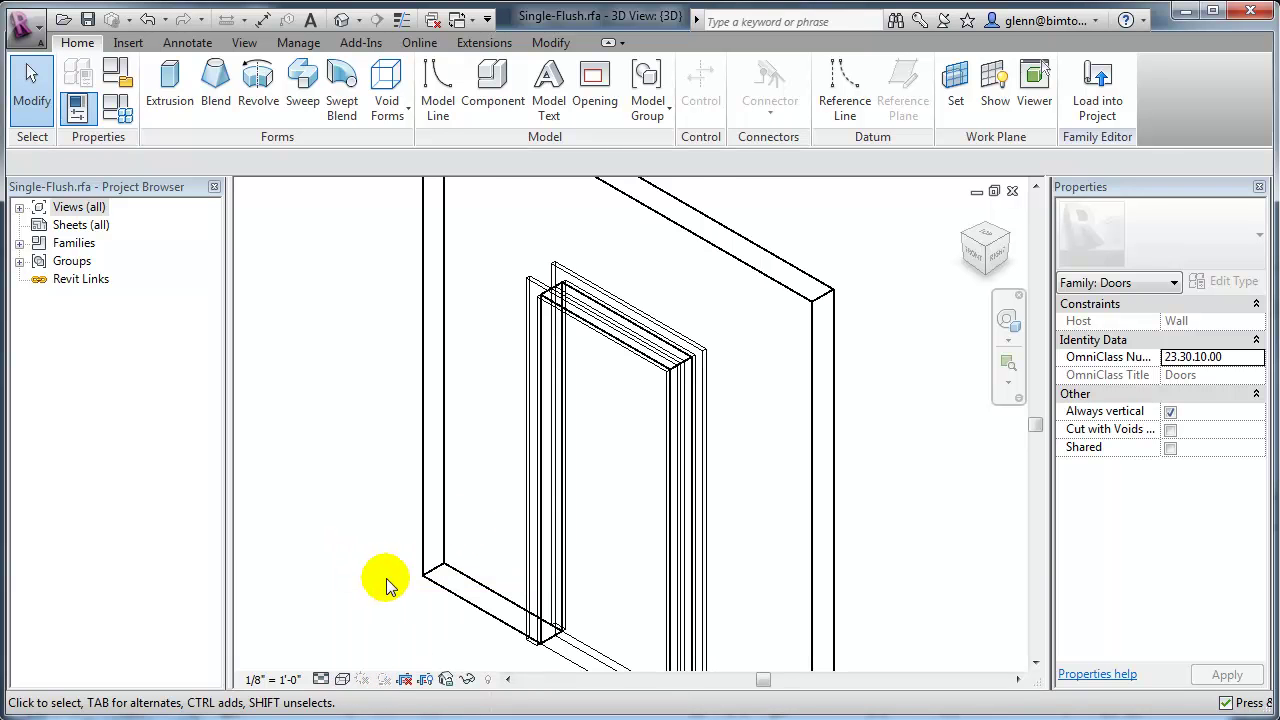
Step: Examine the host wall, the opening and the trim extrusions on both faces of the wall in the door family
scroll(723, 432, up, 2)
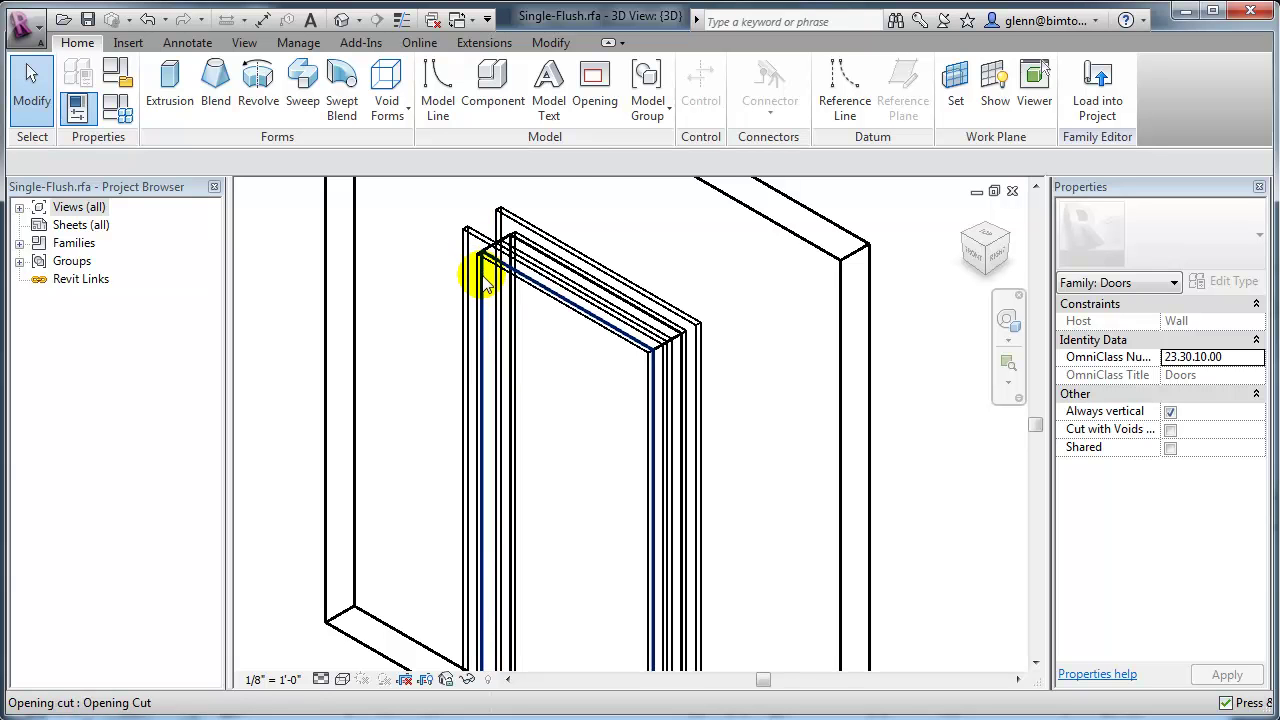
shift+middle_drag(500, 323, 593, 381)
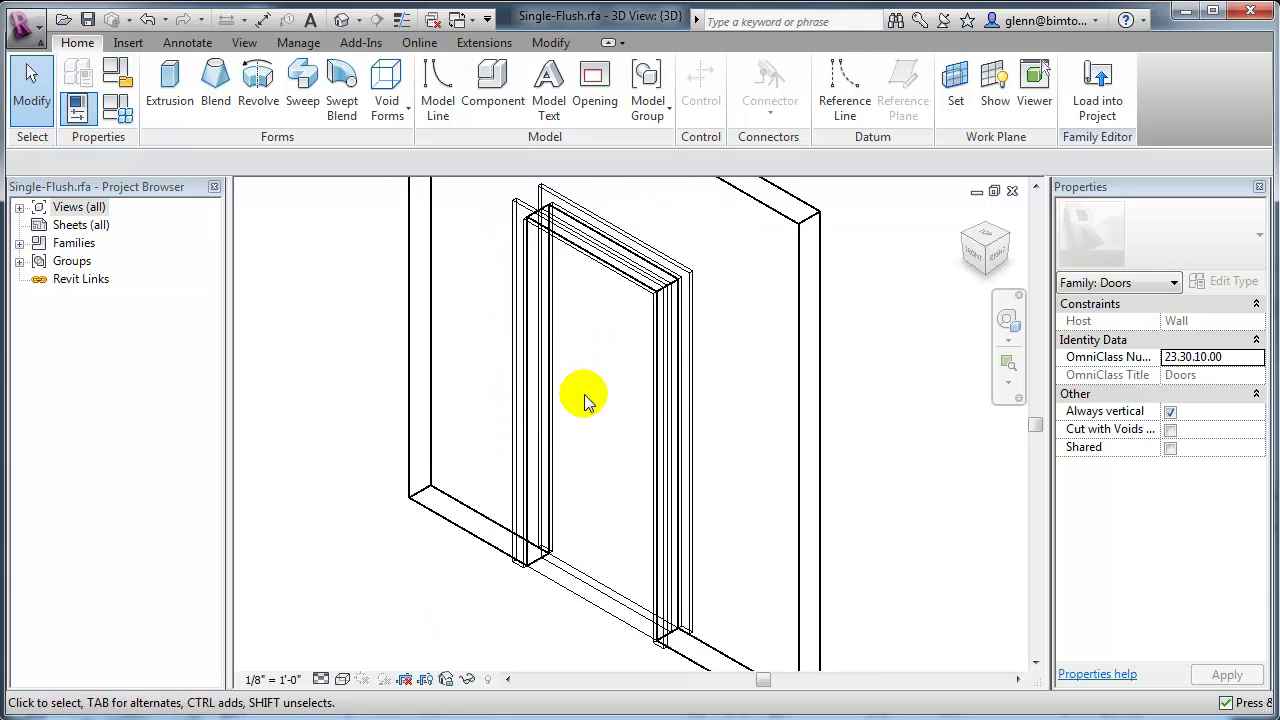
scroll(564, 508, up, 2)
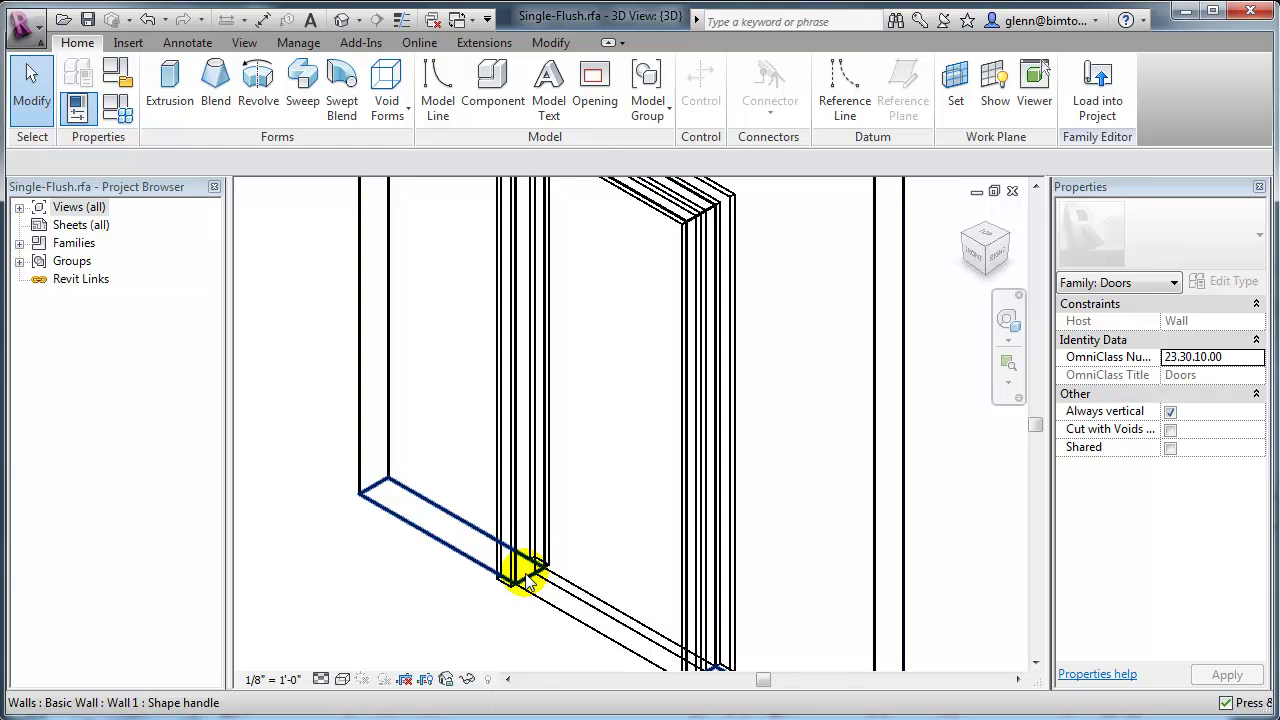
key(Tab)
key(Tab)
key(Tab)
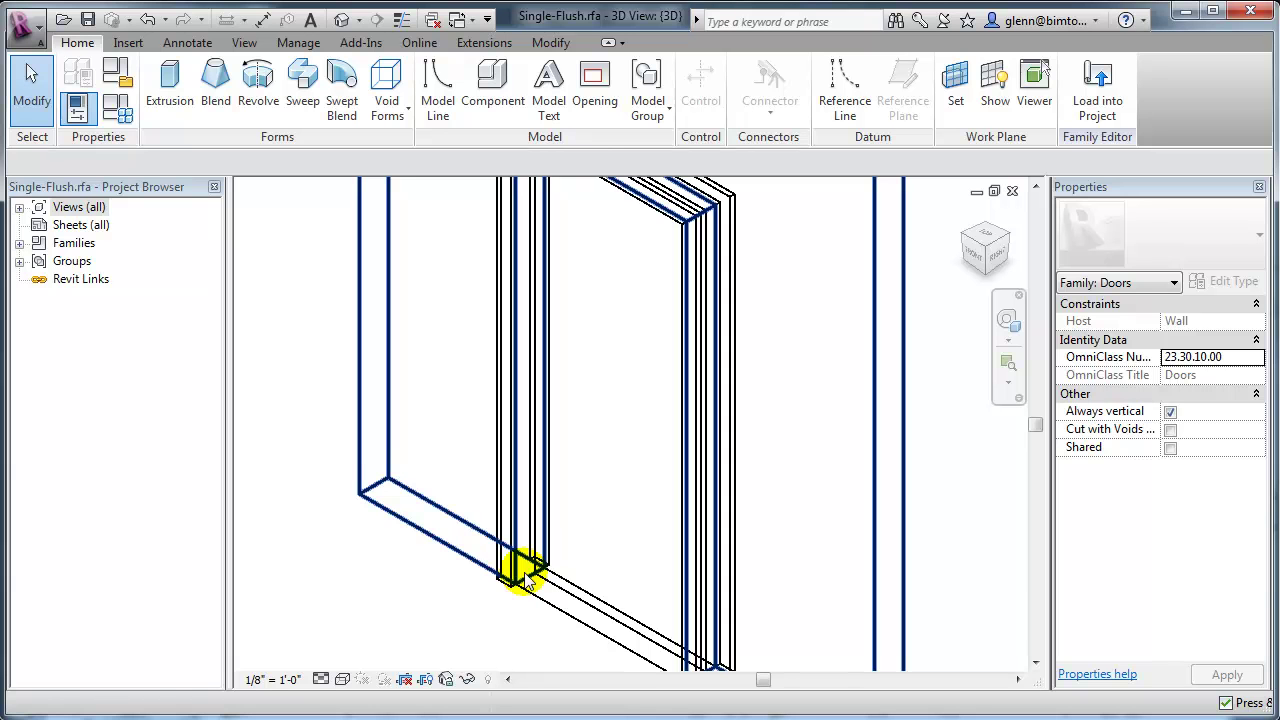
click(505, 517)
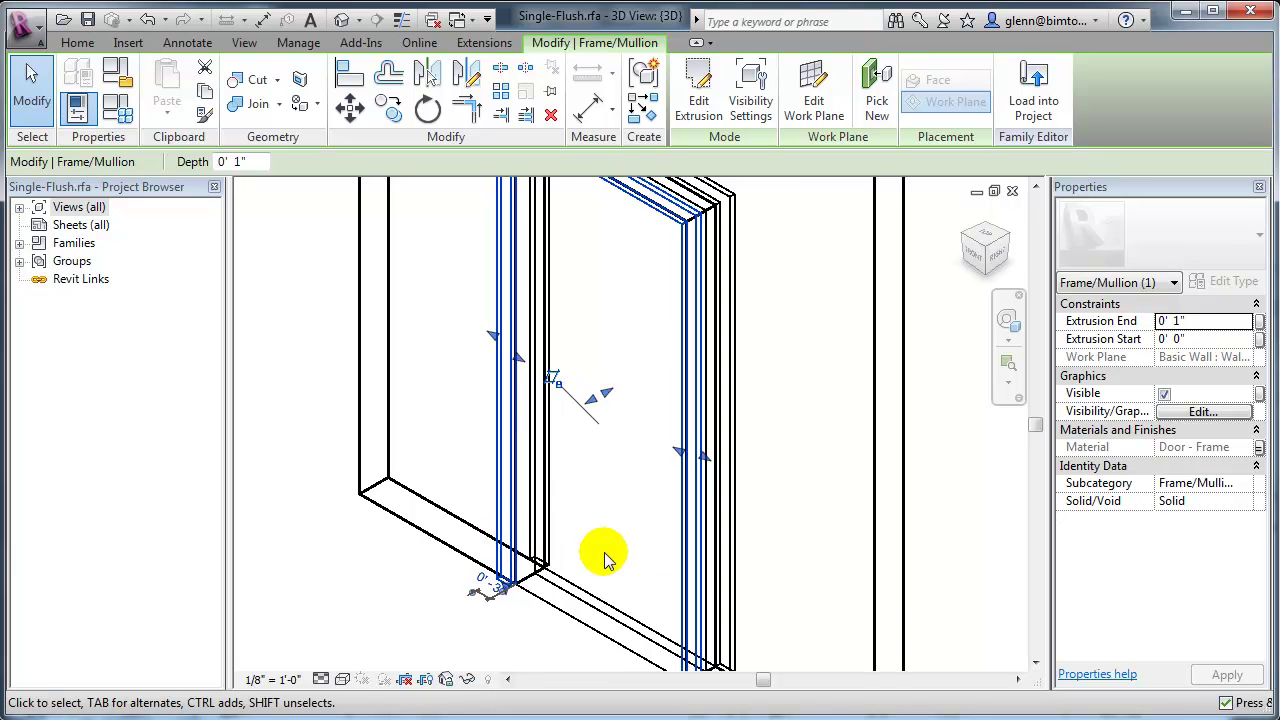
scroll(628, 540, down, 2)
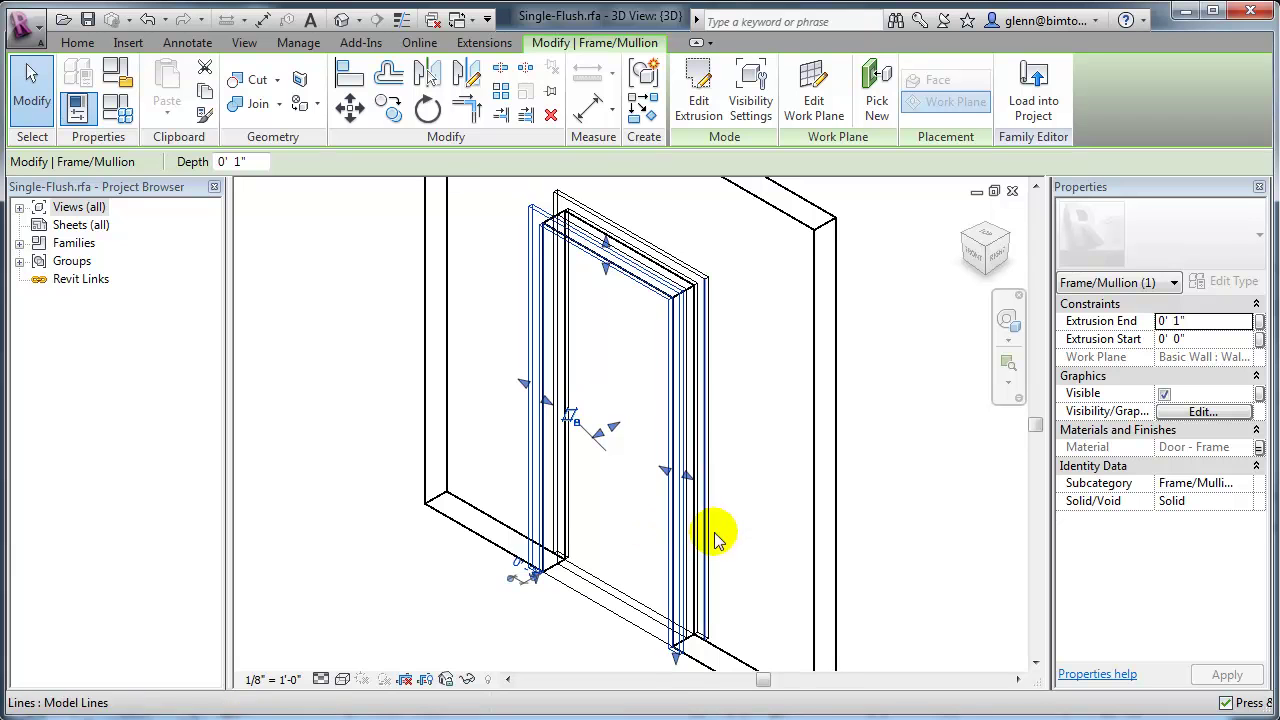
click(714, 376)
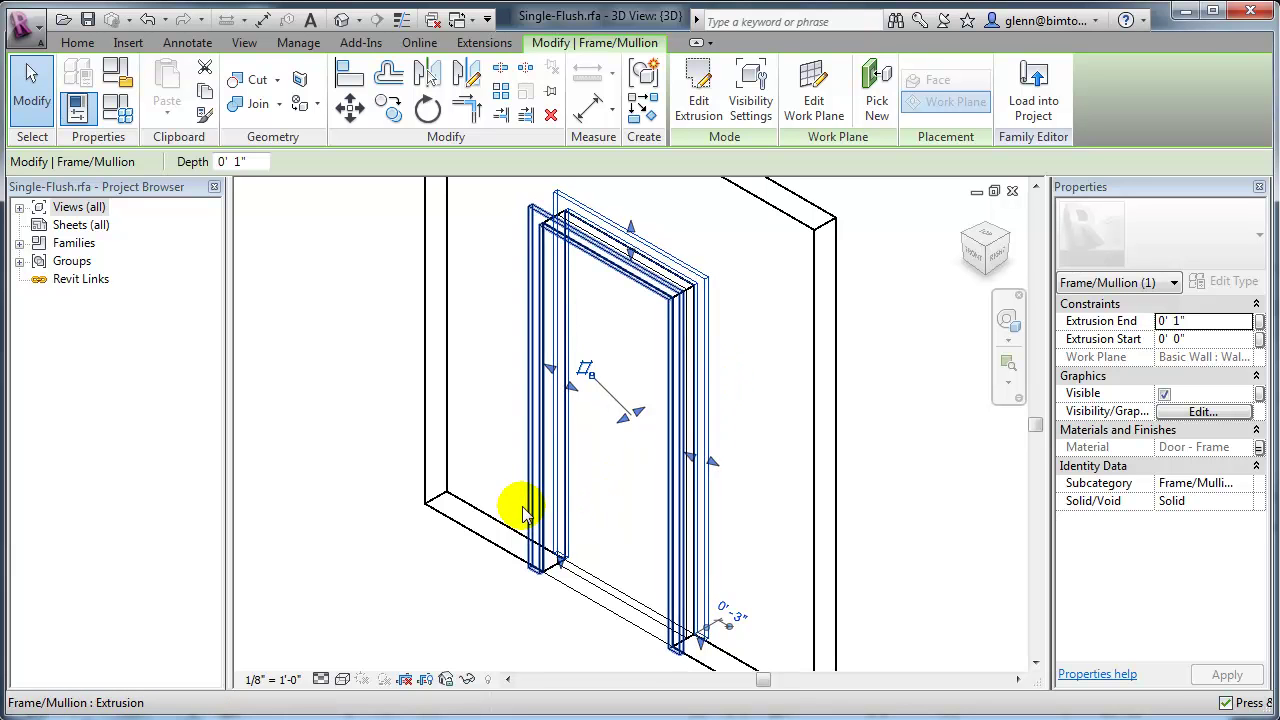
Step: Open the door family's Front elevation showing the upper part of the door frame and its trim dimensions
double_click(30, 208)
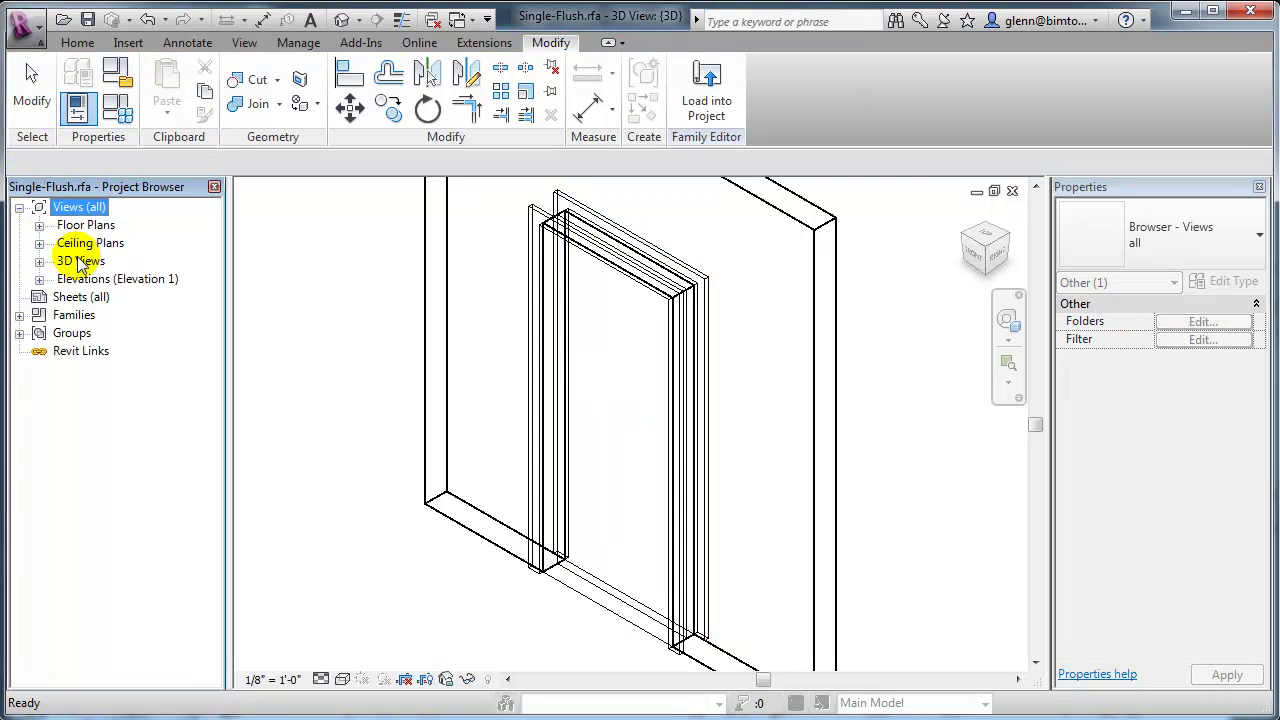
click(39, 279)
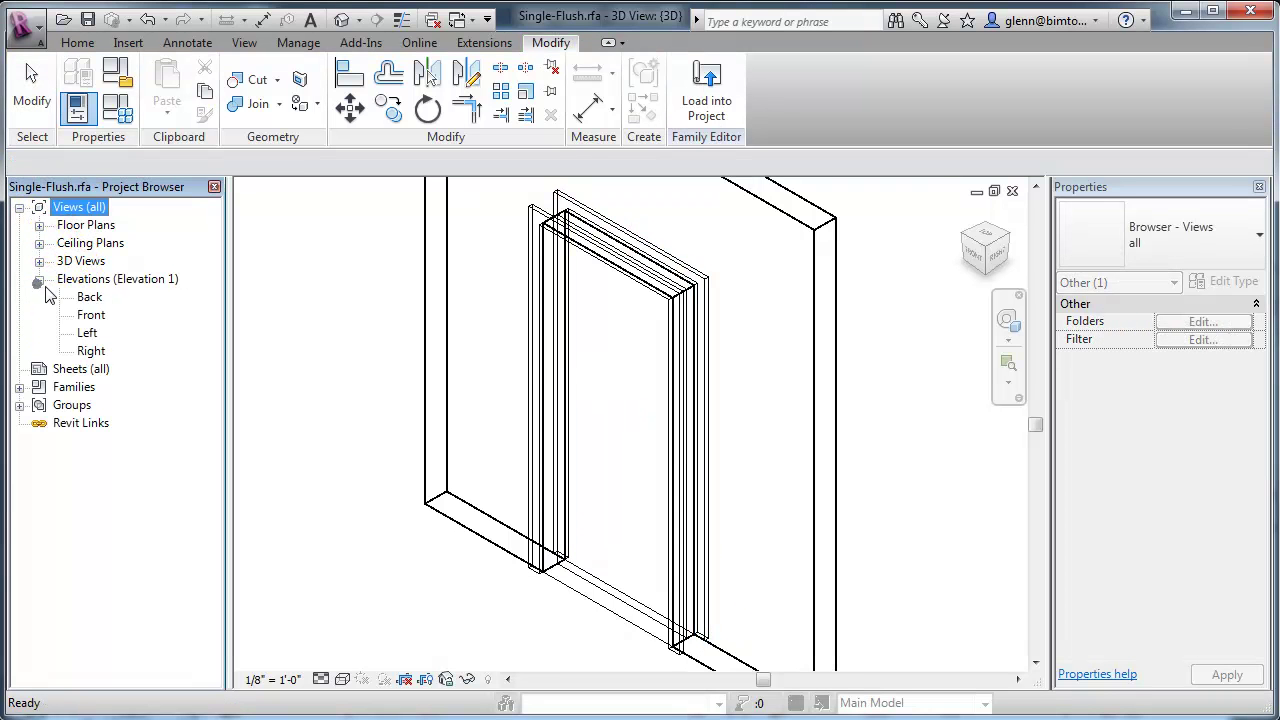
double_click(88, 316)
scroll(420, 445, up, 4)
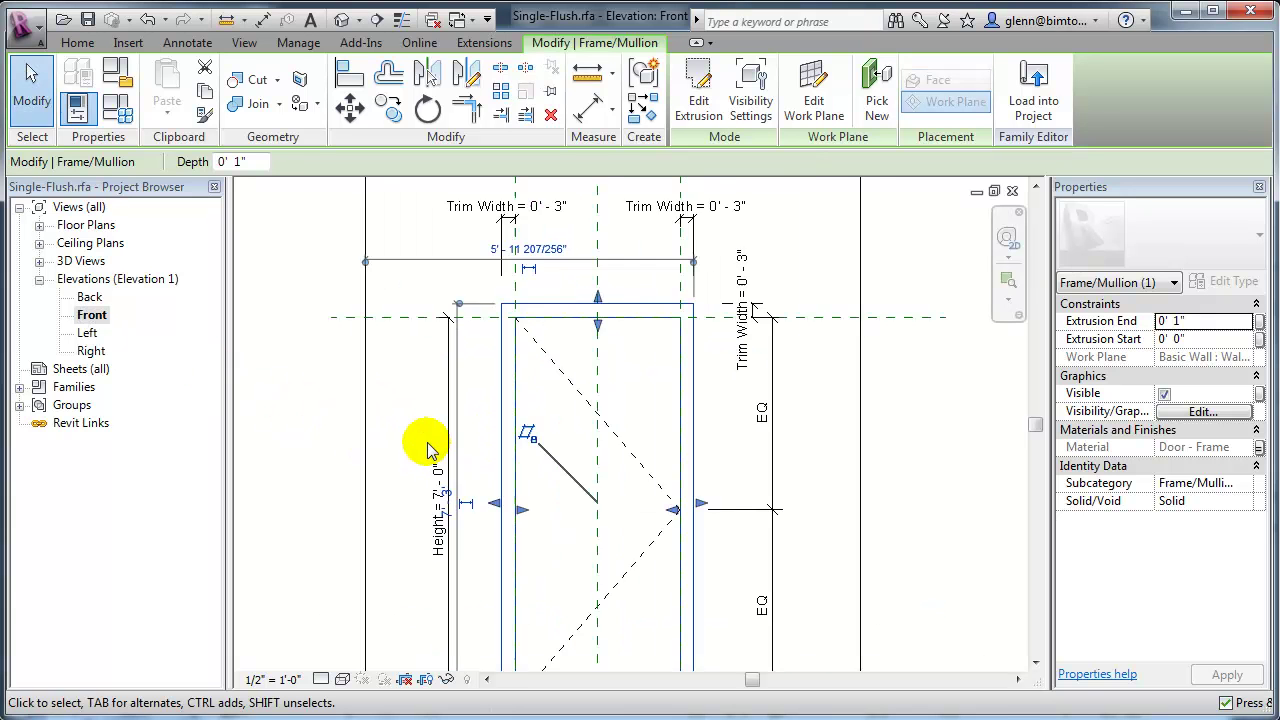
scroll(686, 486, down, 2)
middle_drag(700, 386, 673, 473)
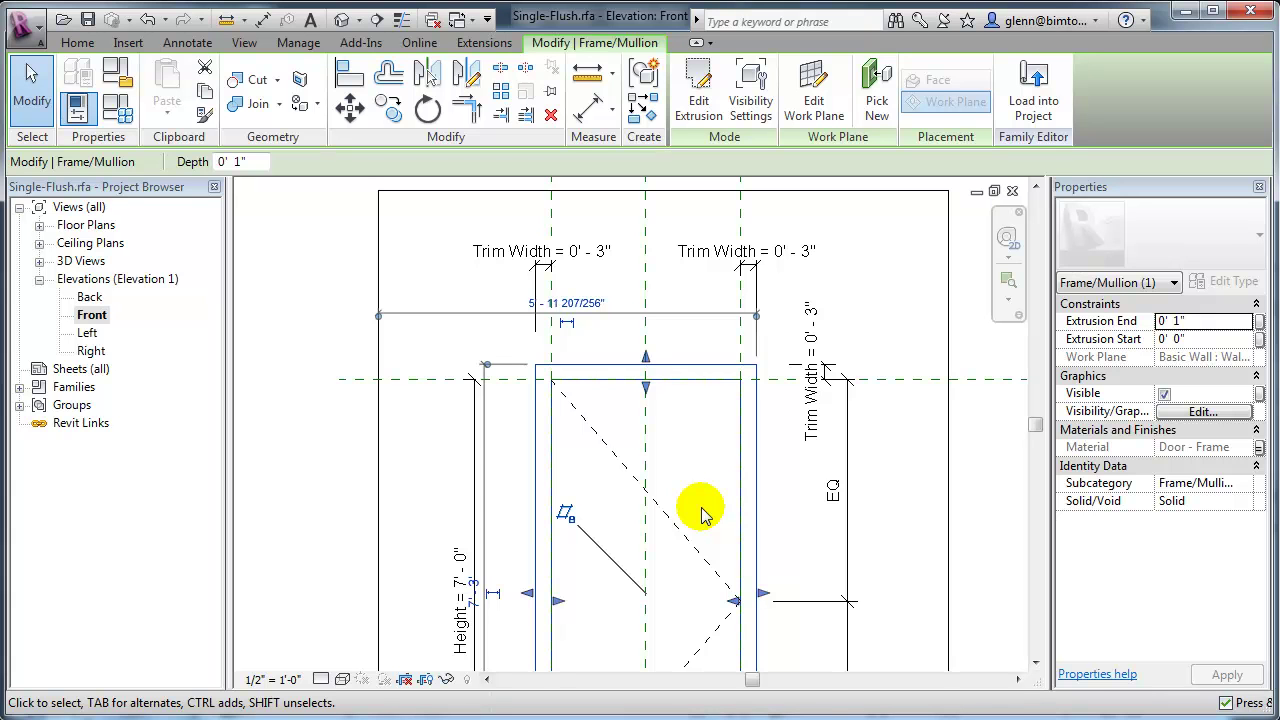
Step: Open the sketch of the Frame/Mullion trim extrusion around the door for editing
click(843, 303)
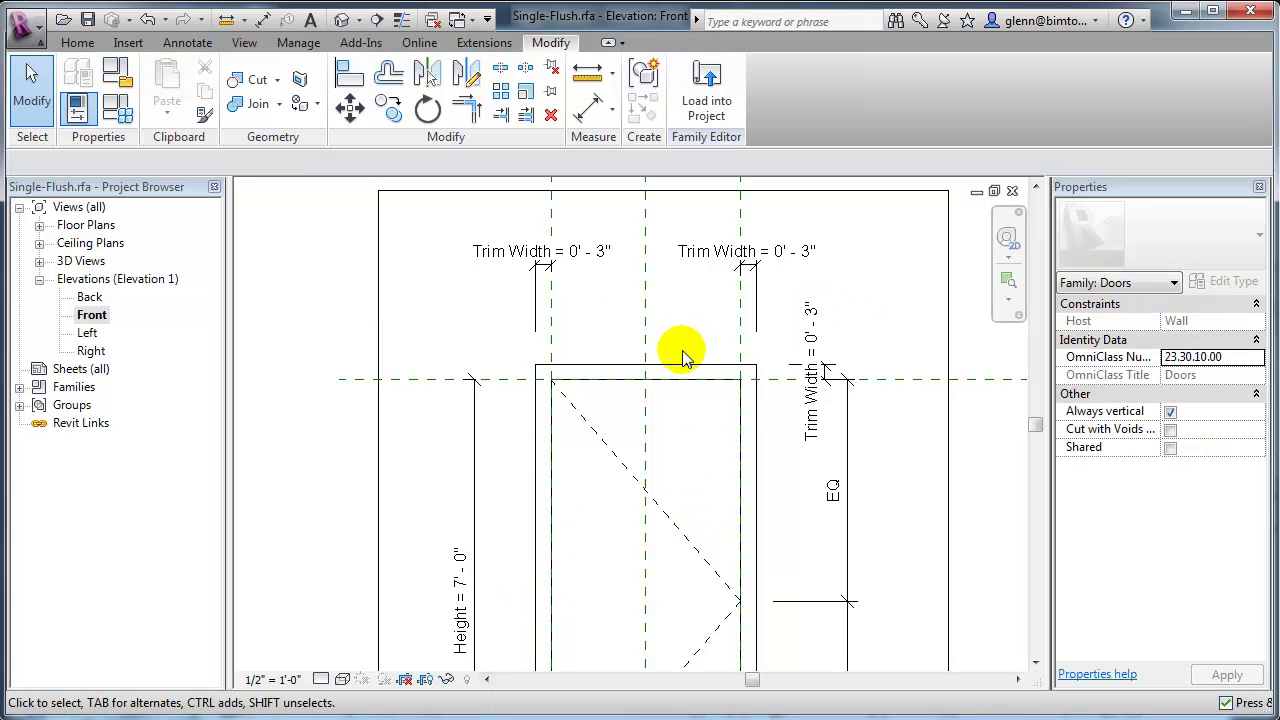
click(676, 369)
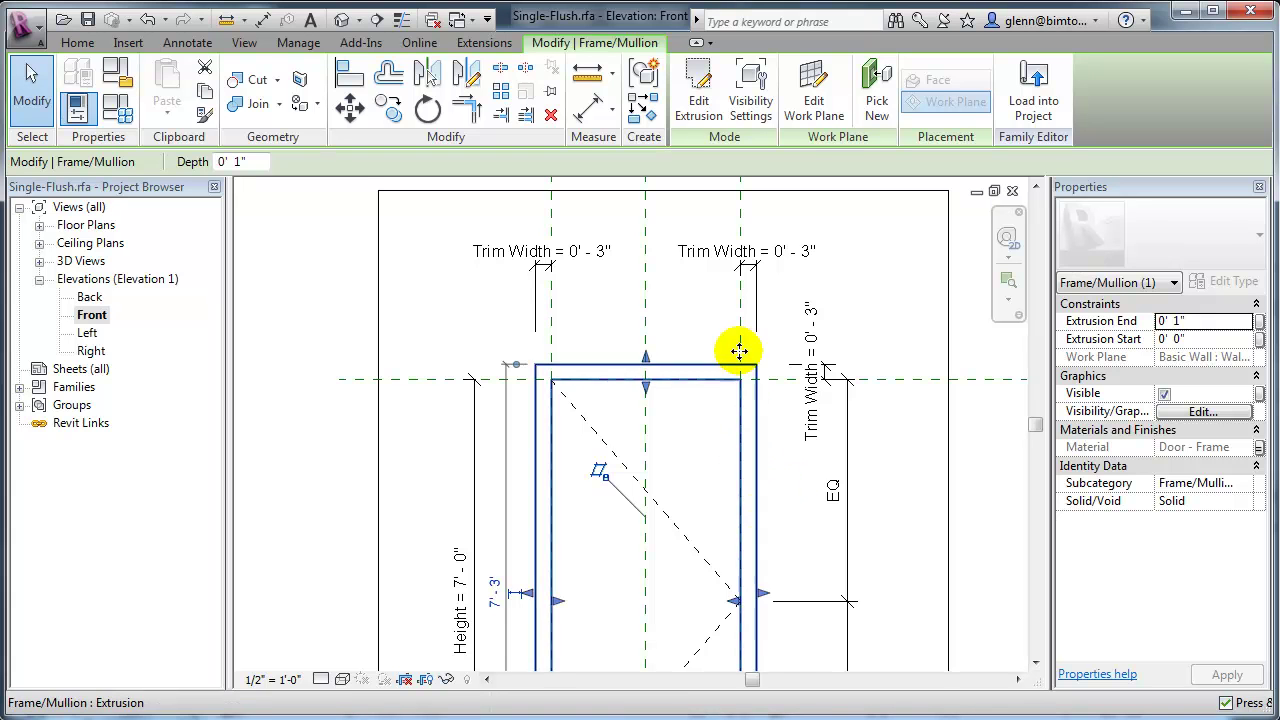
click(601, 347)
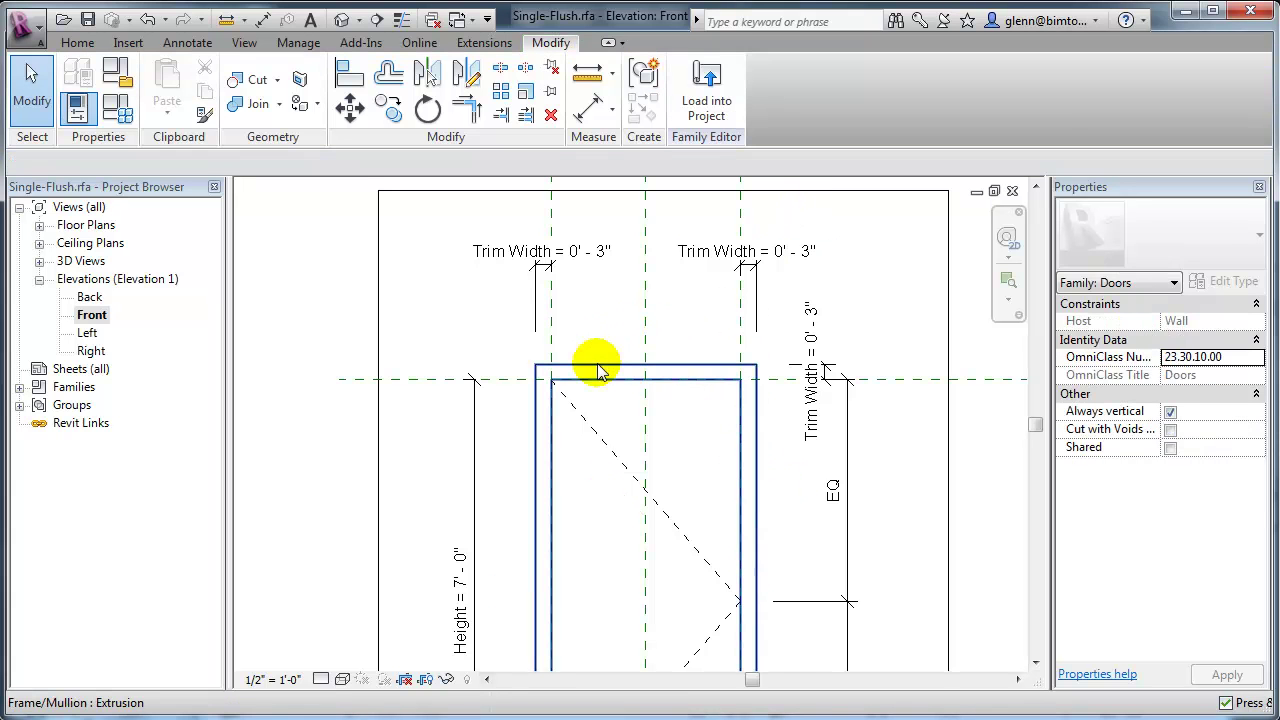
click(598, 366)
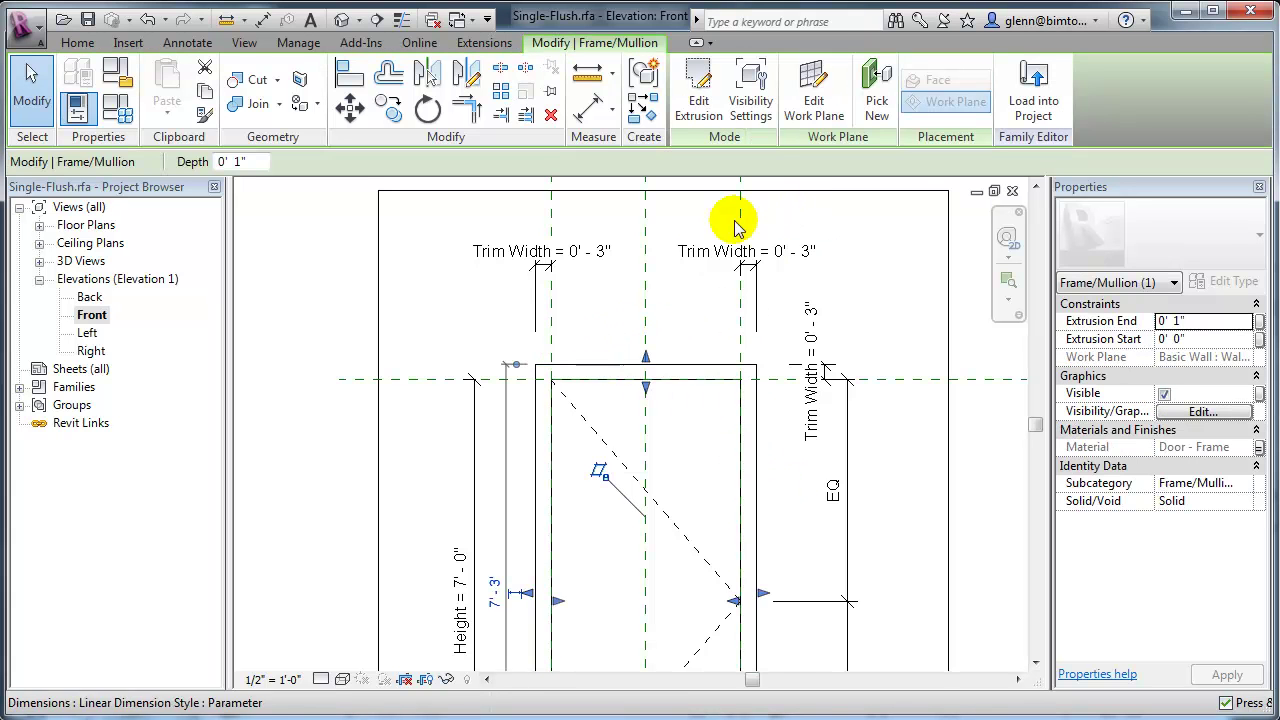
click(696, 88)
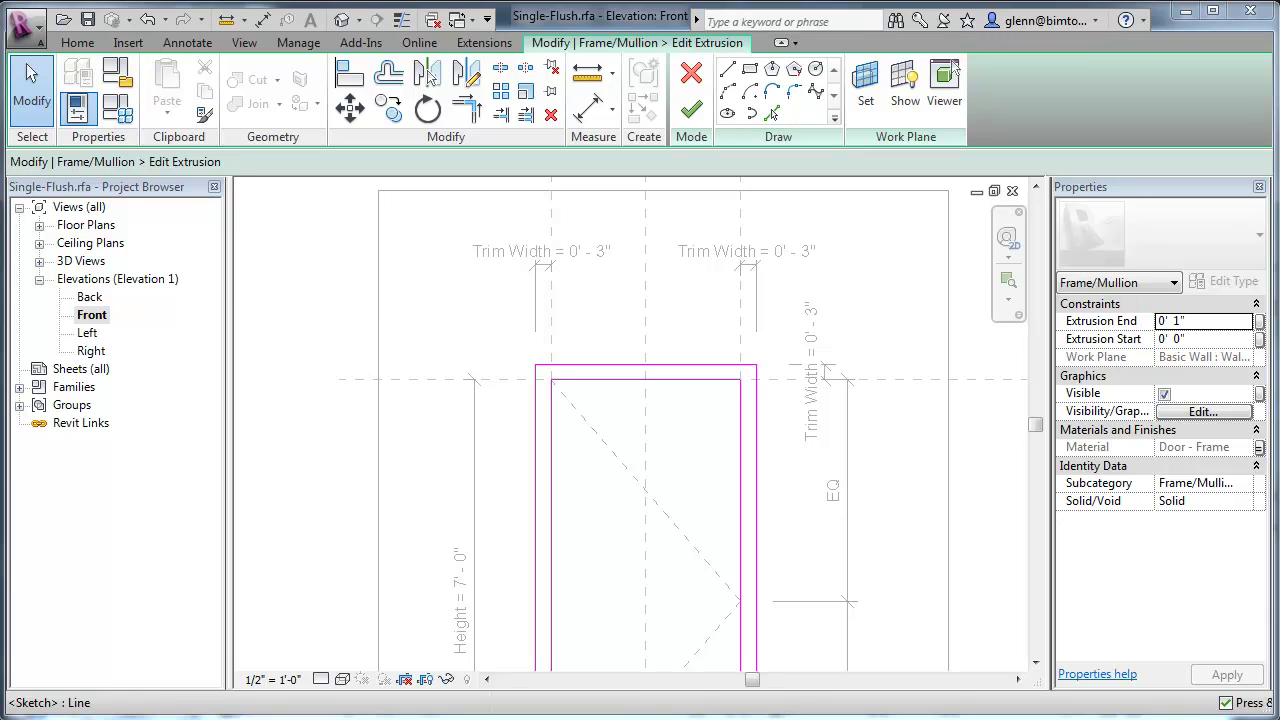
Step: Check the Schindler frame image, and trim the upper head line of the front trim sketch to both inner jamb lines
key(alt+Tab)
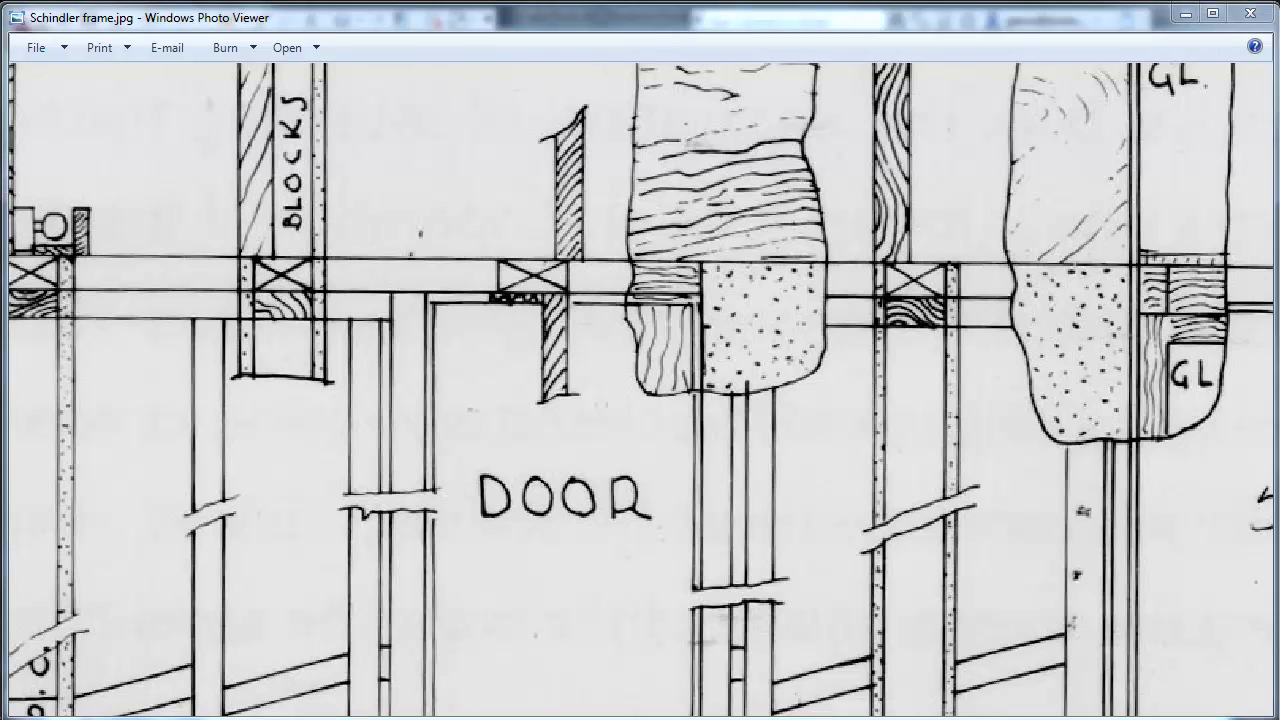
key(alt+Tab)
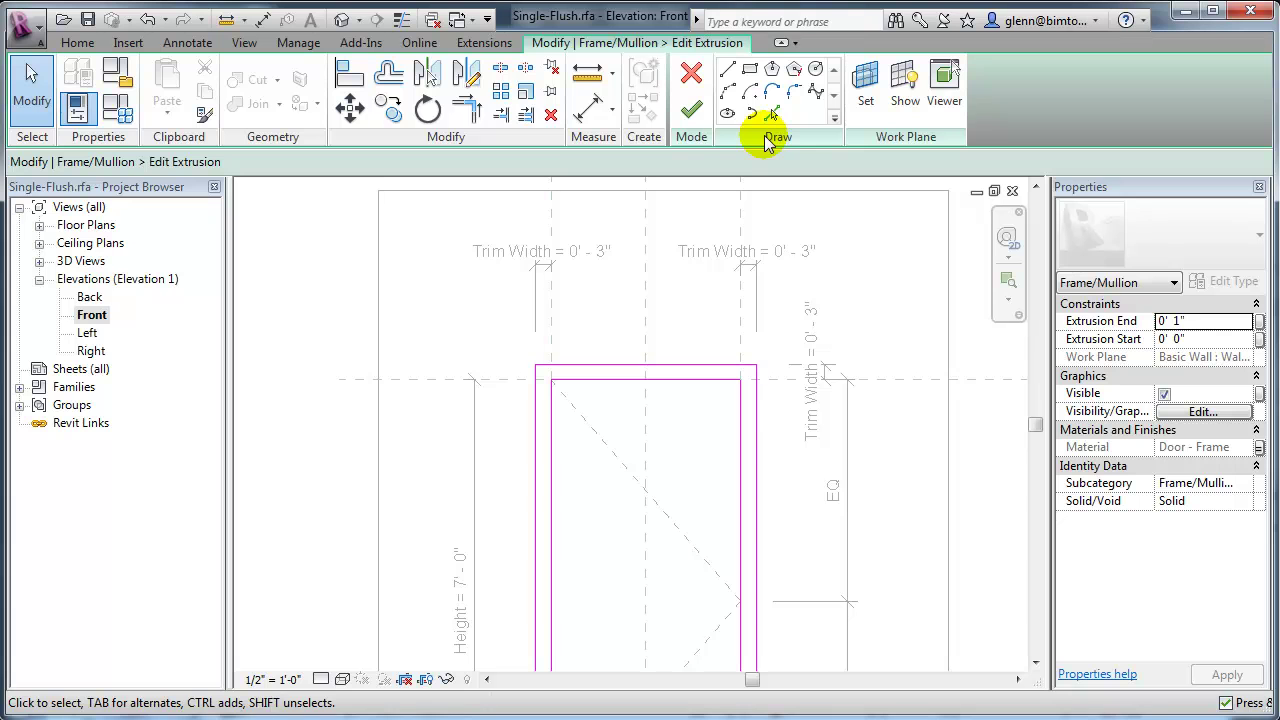
click(467, 108)
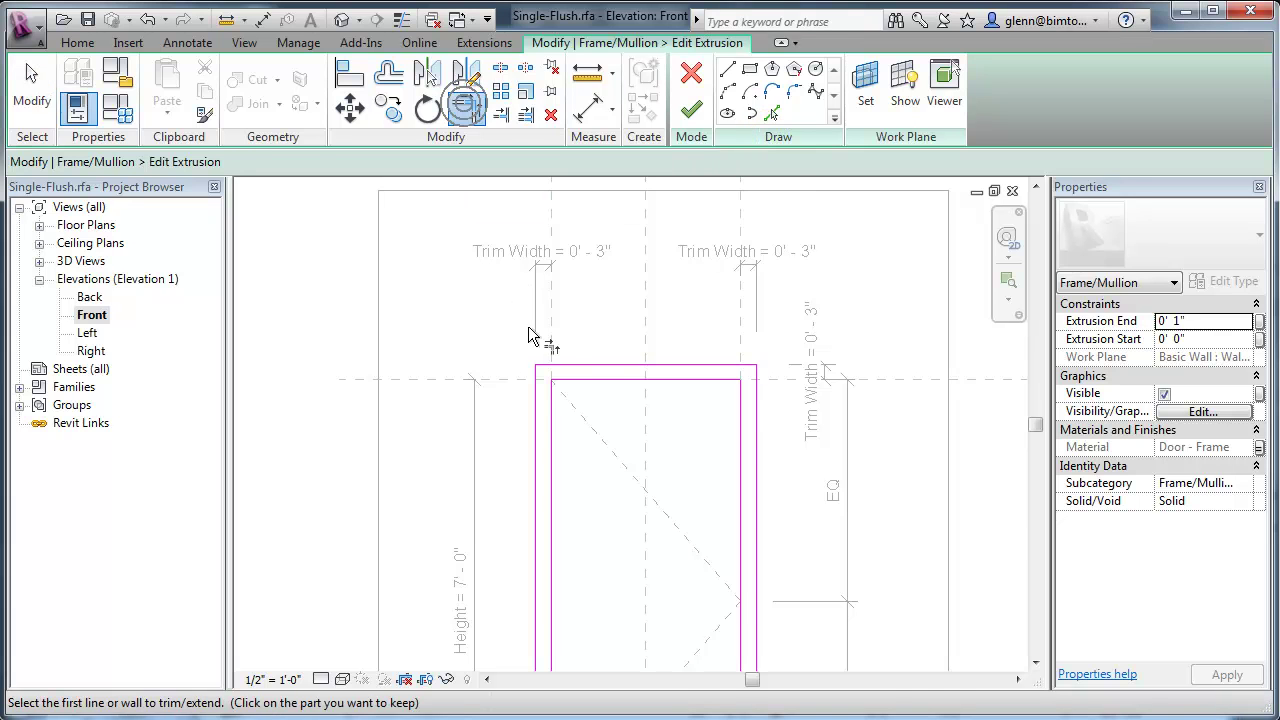
click(586, 368)
click(556, 412)
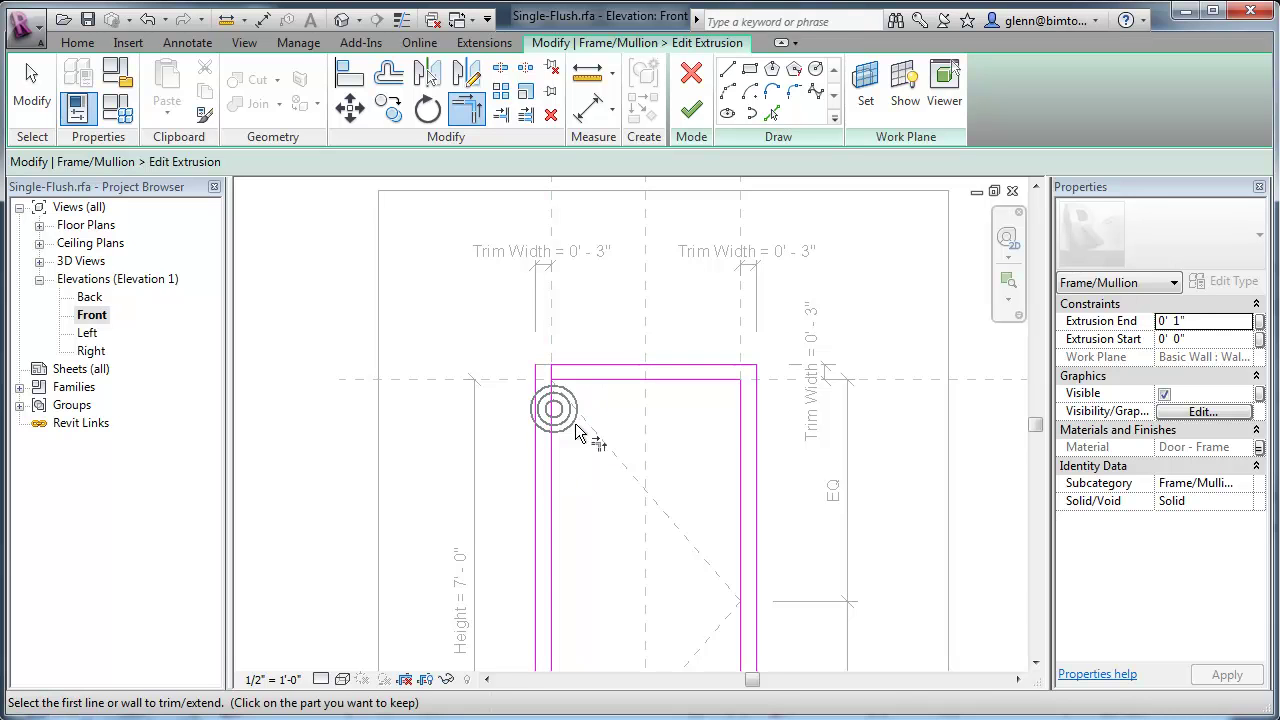
click(729, 370)
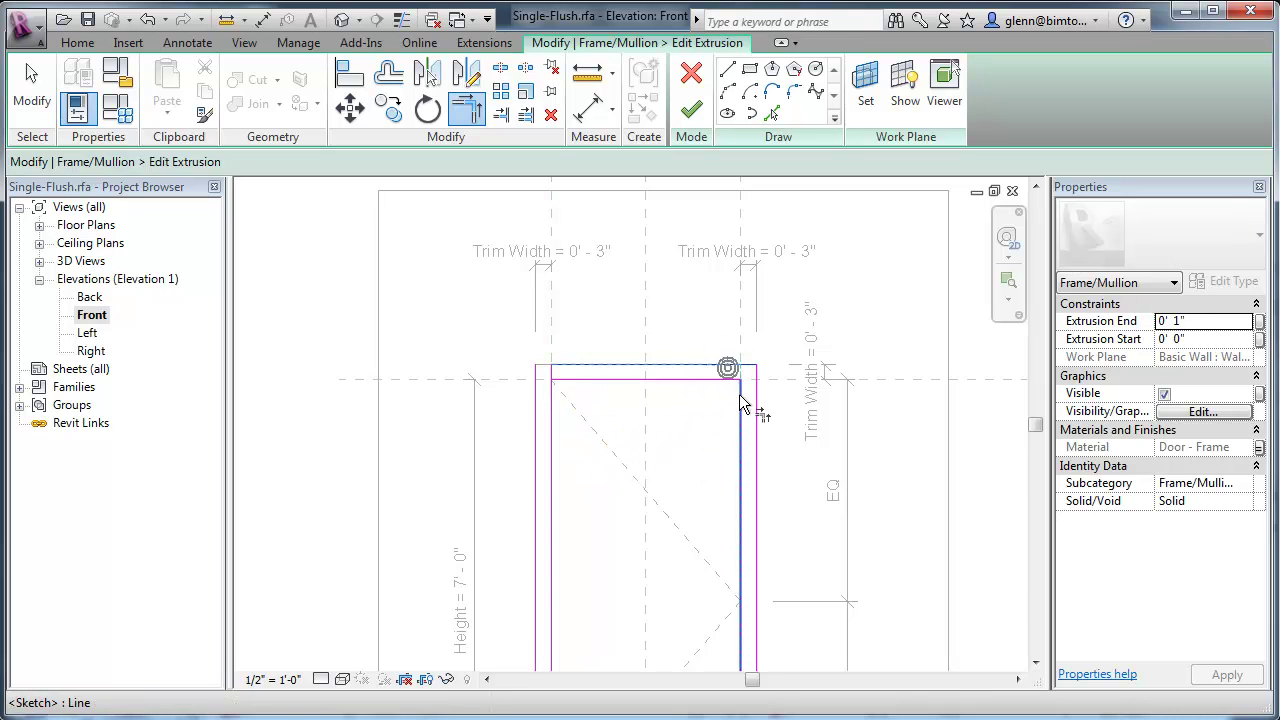
click(747, 406)
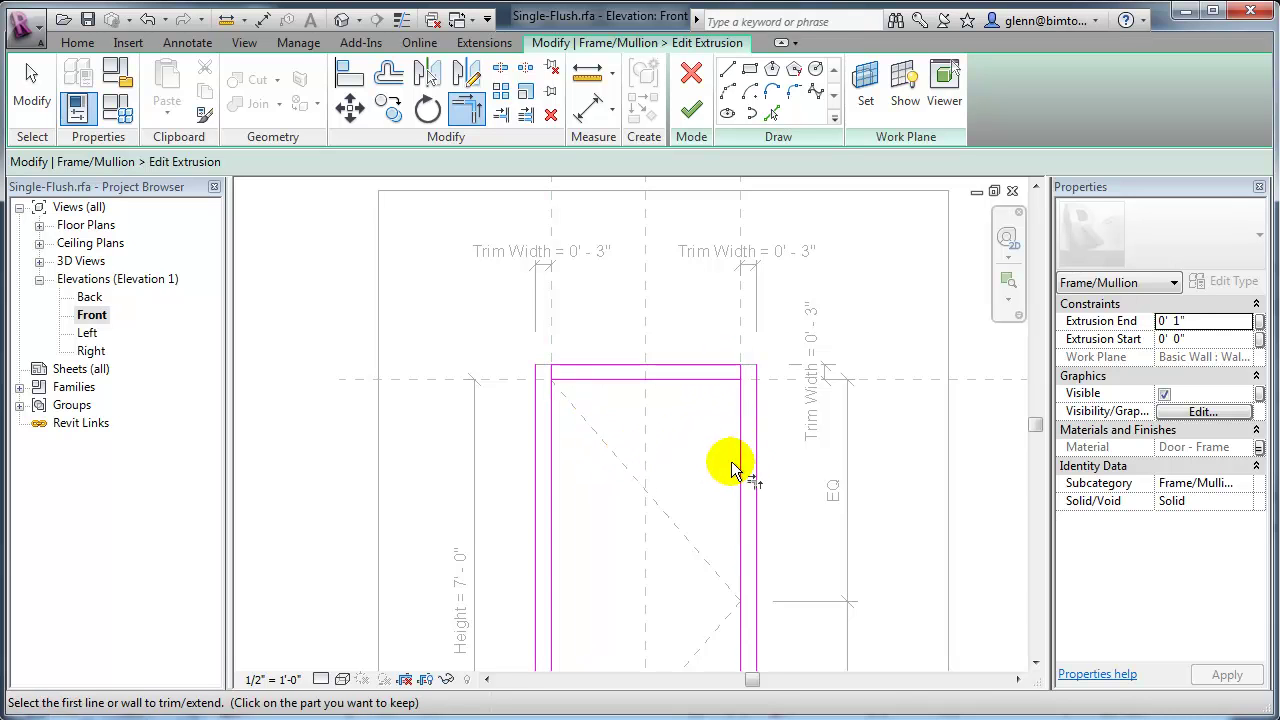
Step: Trim the lower head line to the same inner jamb lines so the head trim forms a closed rectangle
click(583, 374)
click(556, 386)
click(689, 396)
click(741, 392)
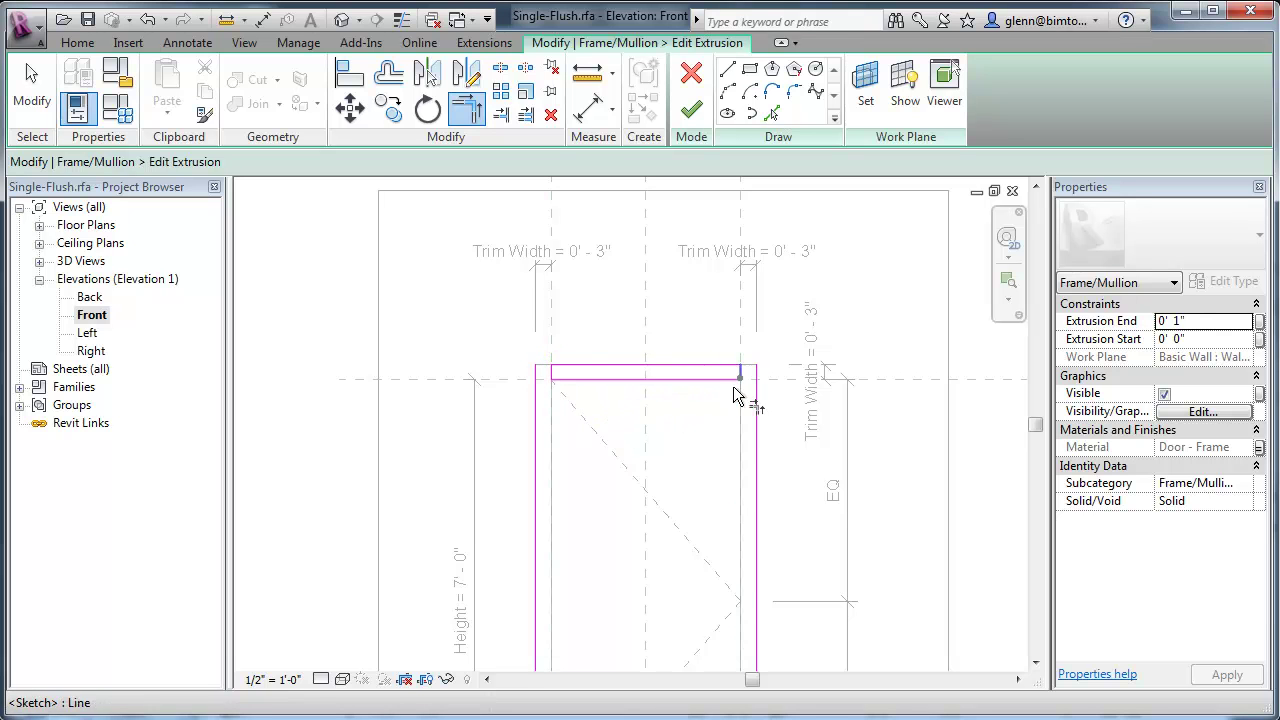
Step: Delete the two leftover outer jamb lines from the front trim sketch
scroll(696, 440, up, 2)
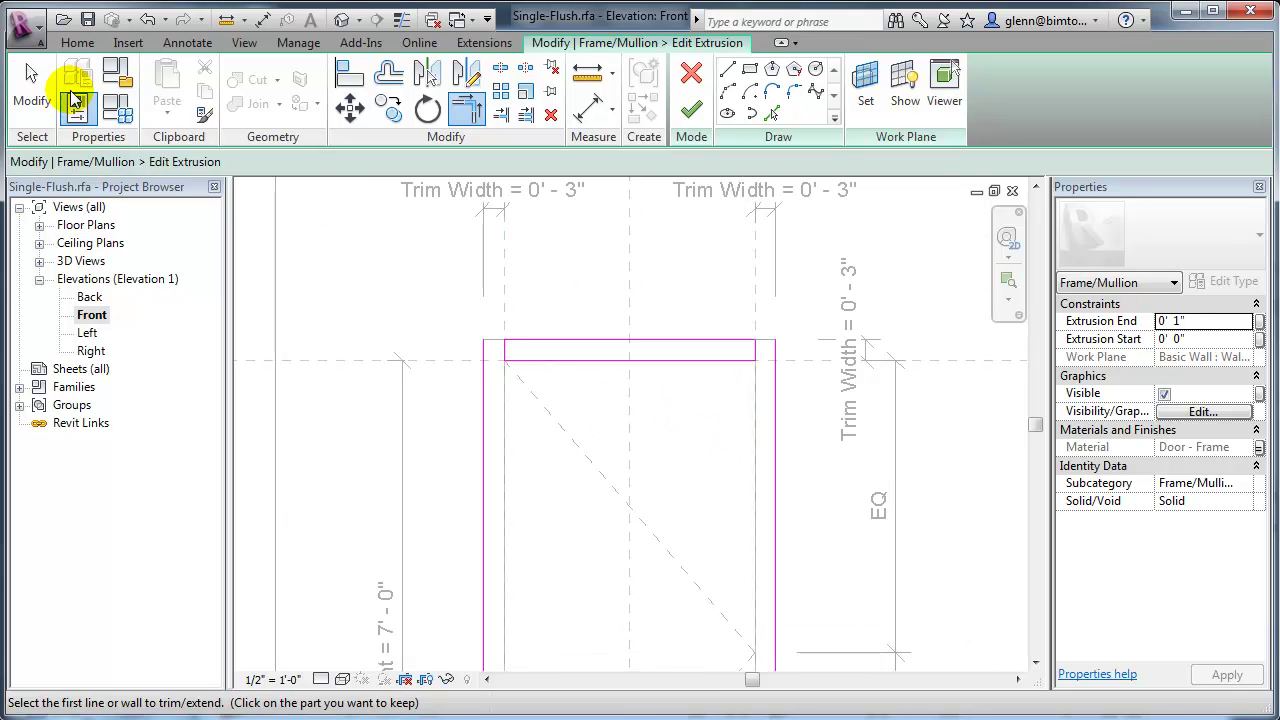
click(31, 88)
click(482, 432)
click(562, 465)
click(776, 478)
click(686, 491)
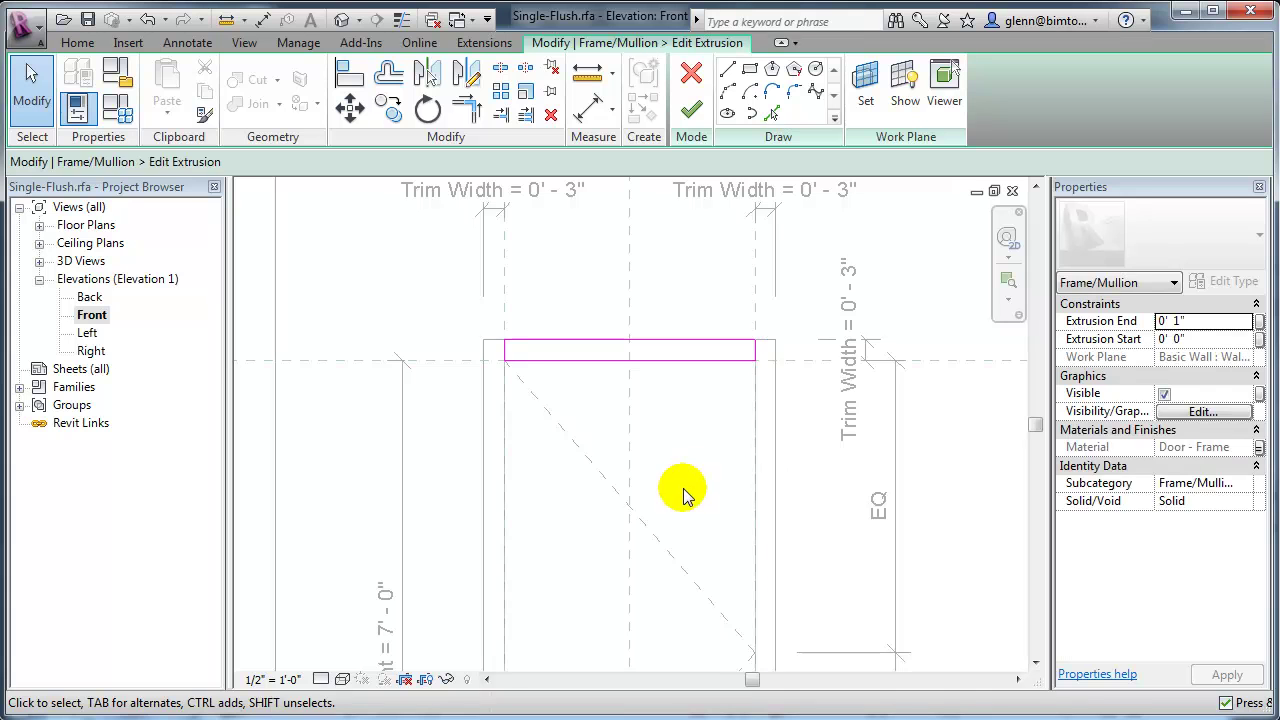
Step: Delete the two short sketch lines at floor level and finish editing the front trim extrusion
scroll(686, 491, down, 1)
middle_drag(686, 491, 728, 262)
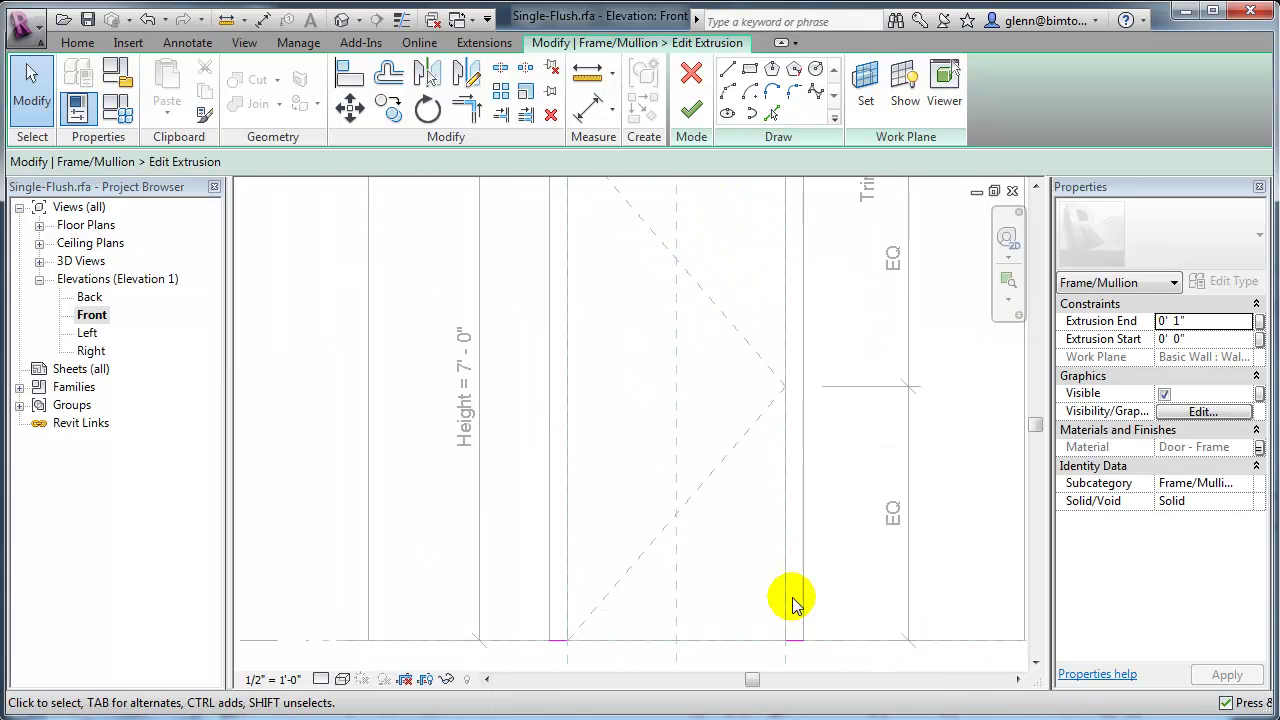
click(793, 641)
key(Delete)
click(558, 640)
key(Delete)
scroll(658, 585, down, 1)
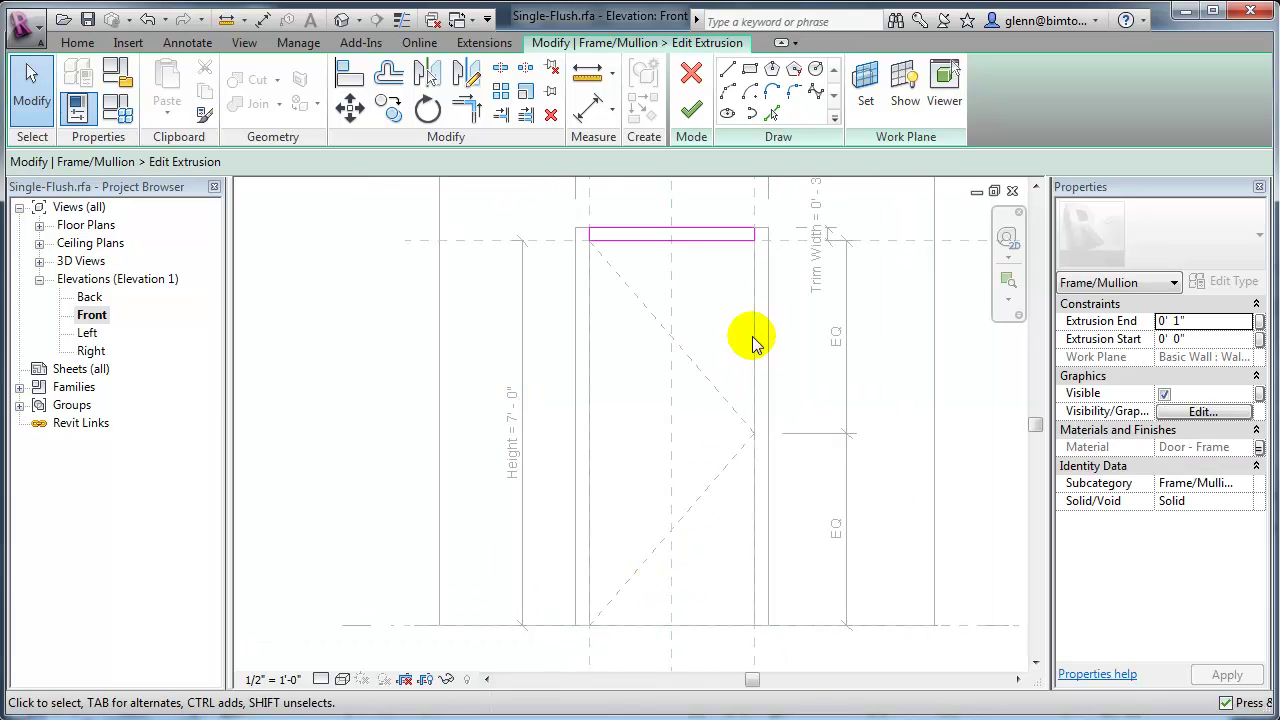
click(692, 112)
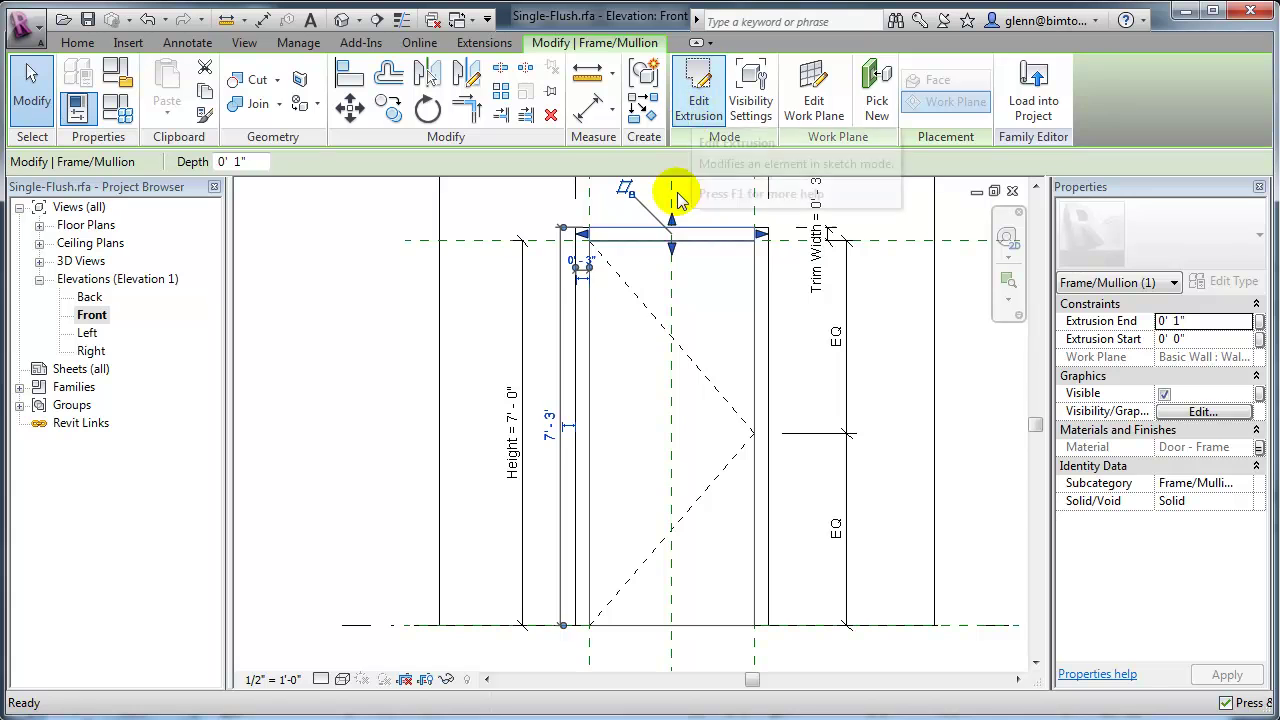
click(660, 375)
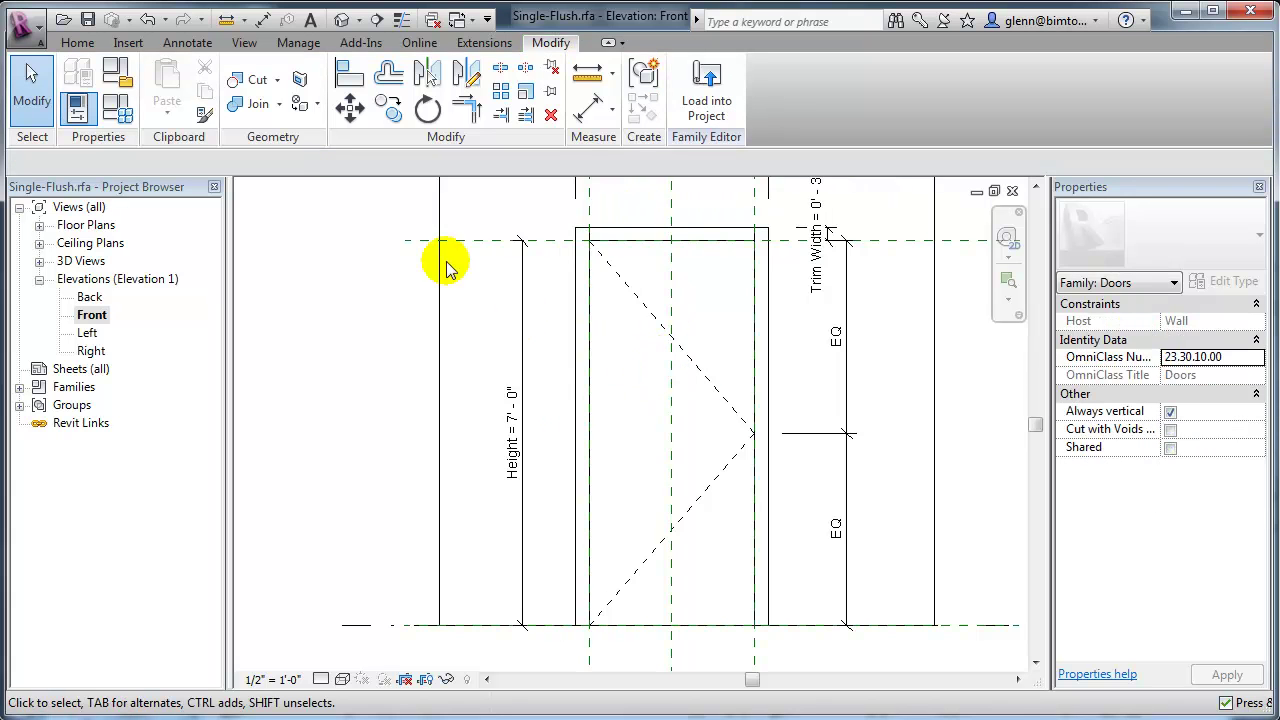
Step: Open the family's default 3D view, display it in Shaded style and inspect the front head trim and jambs
click(341, 20)
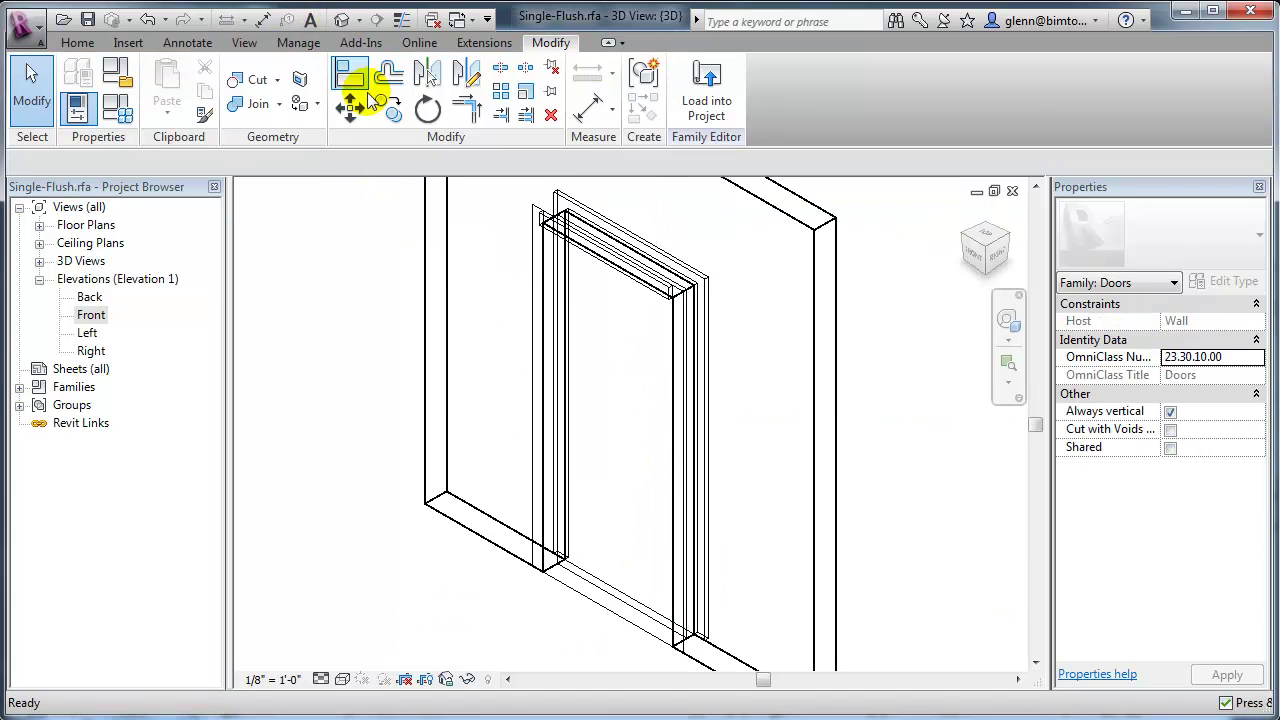
click(342, 679)
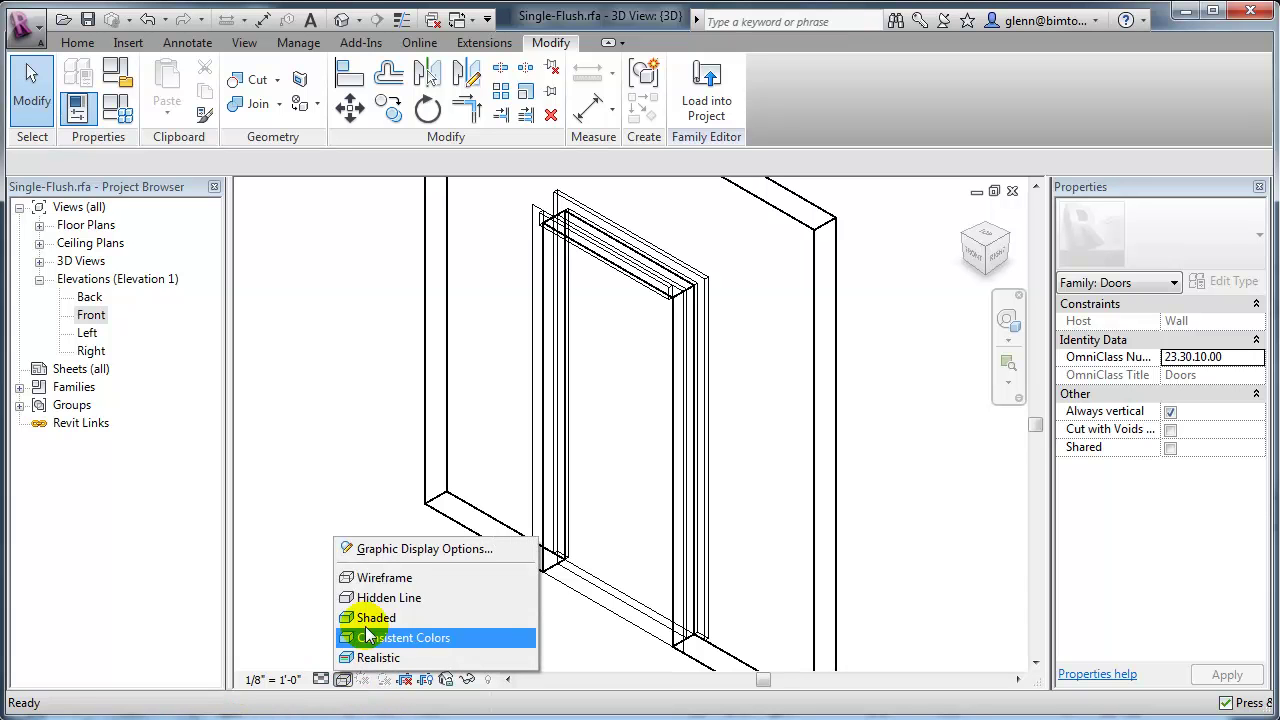
click(381, 618)
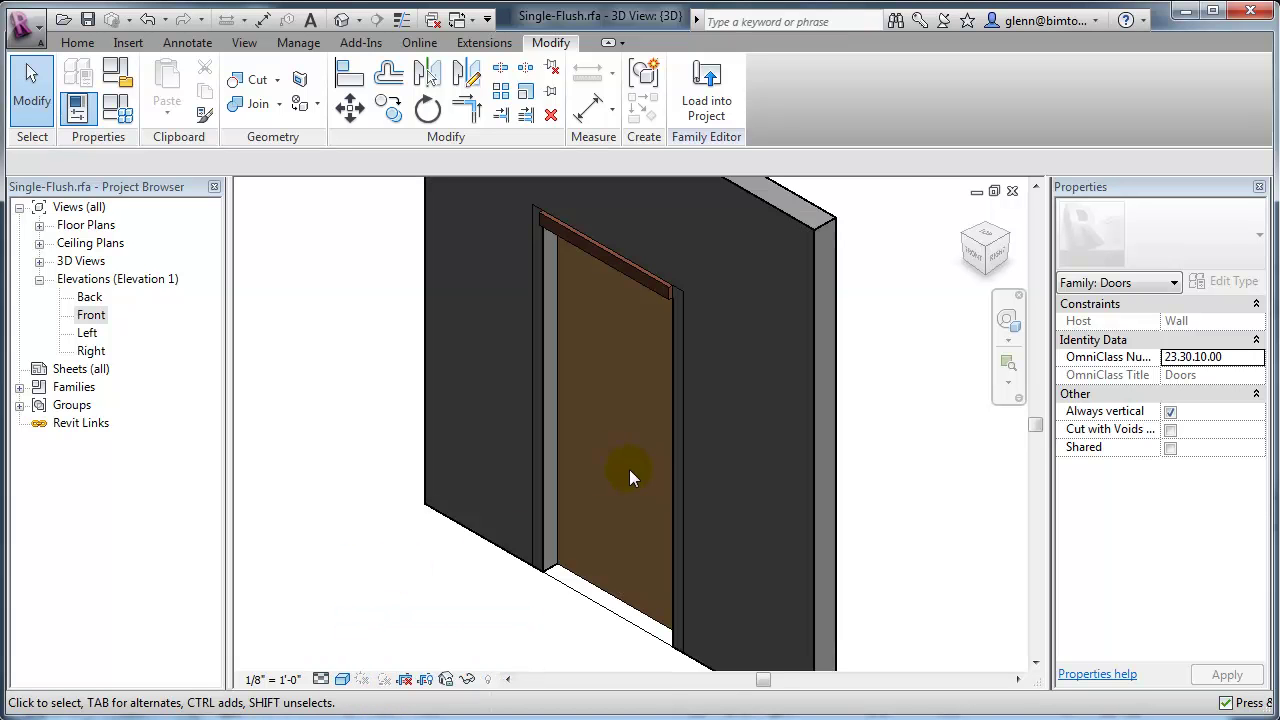
scroll(603, 458, up, 4)
scroll(593, 457, up, 1)
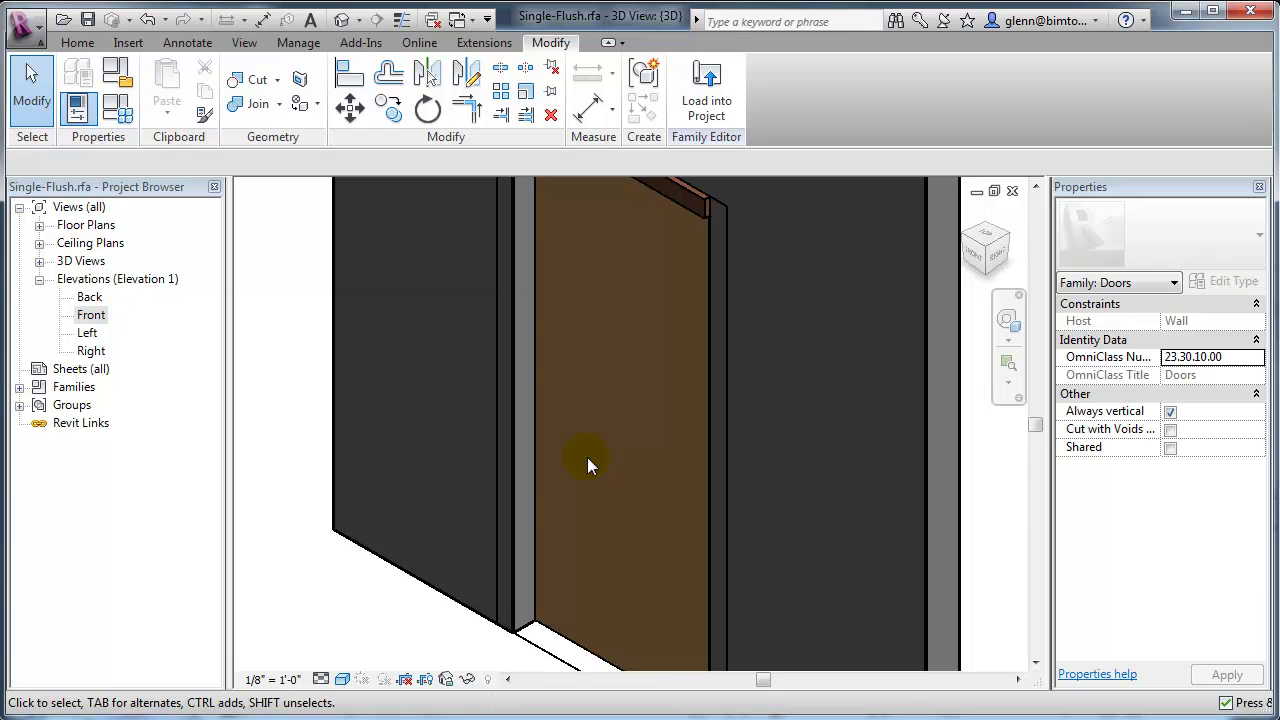
scroll(565, 535, down, 2)
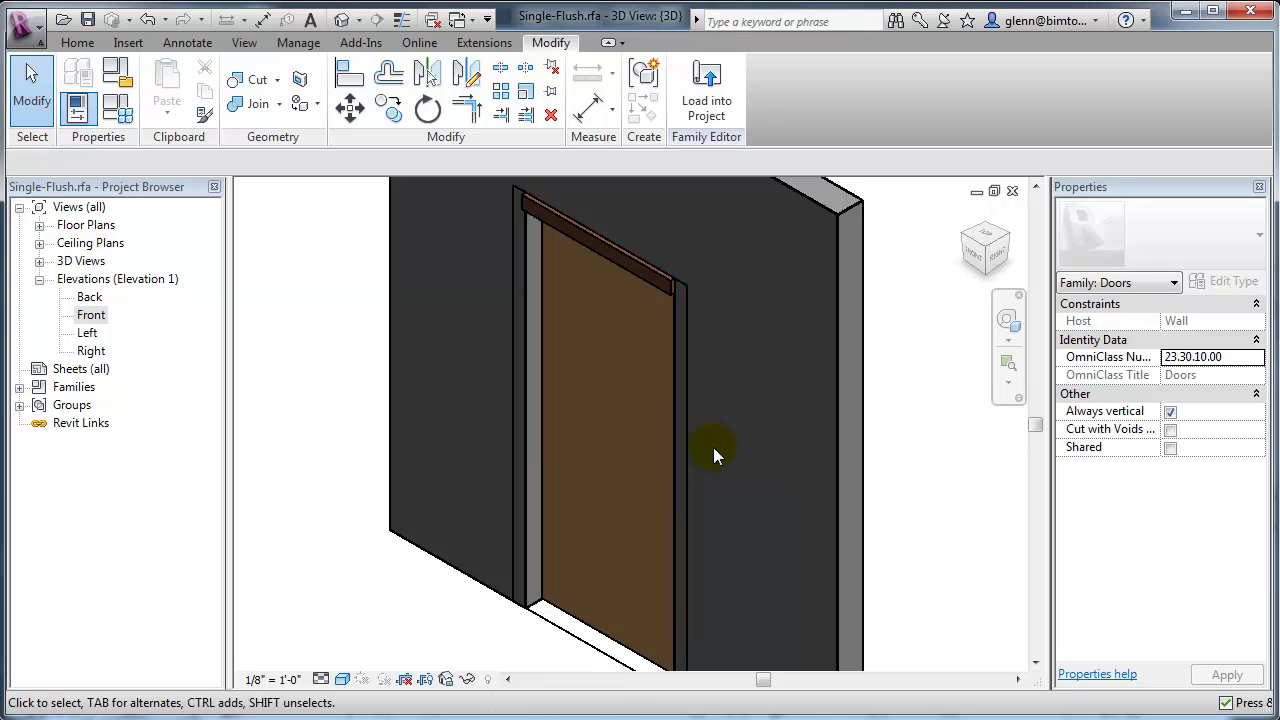
Step: Delete the leftover Frame/Mullion model line along one front jamb and shorten the head model line to the end of the head trim
click(684, 431)
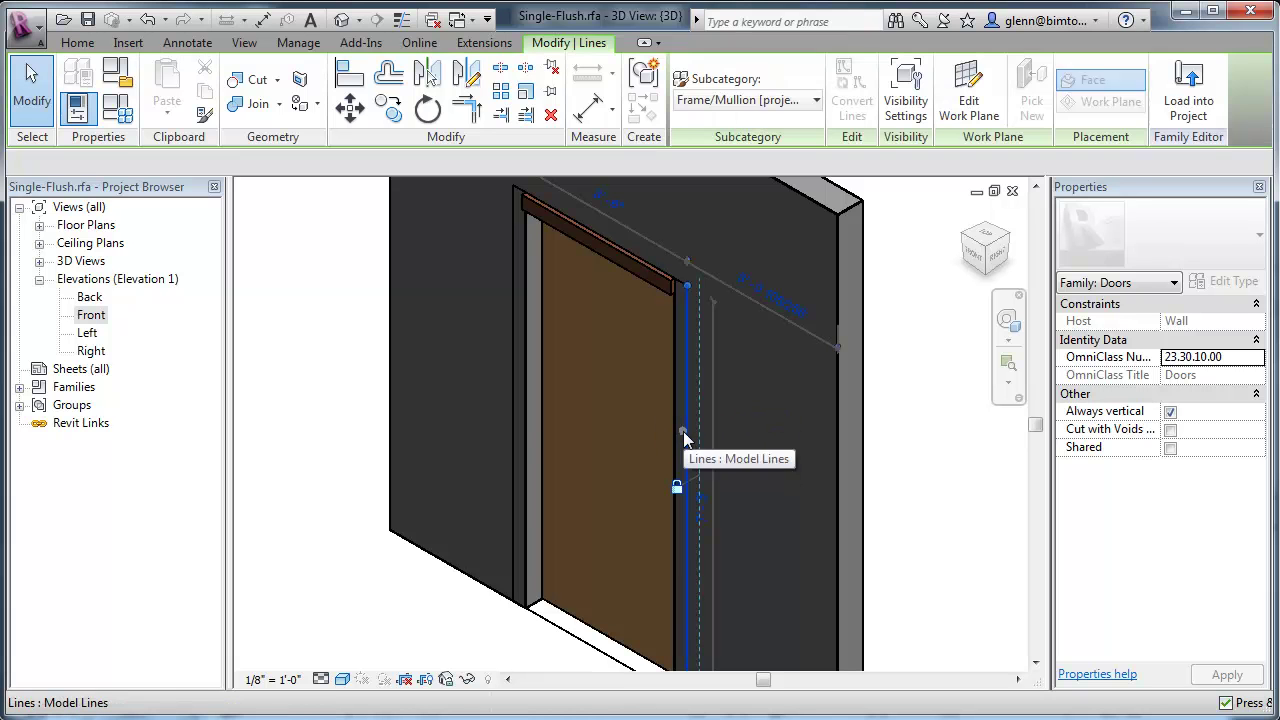
key(Escape)
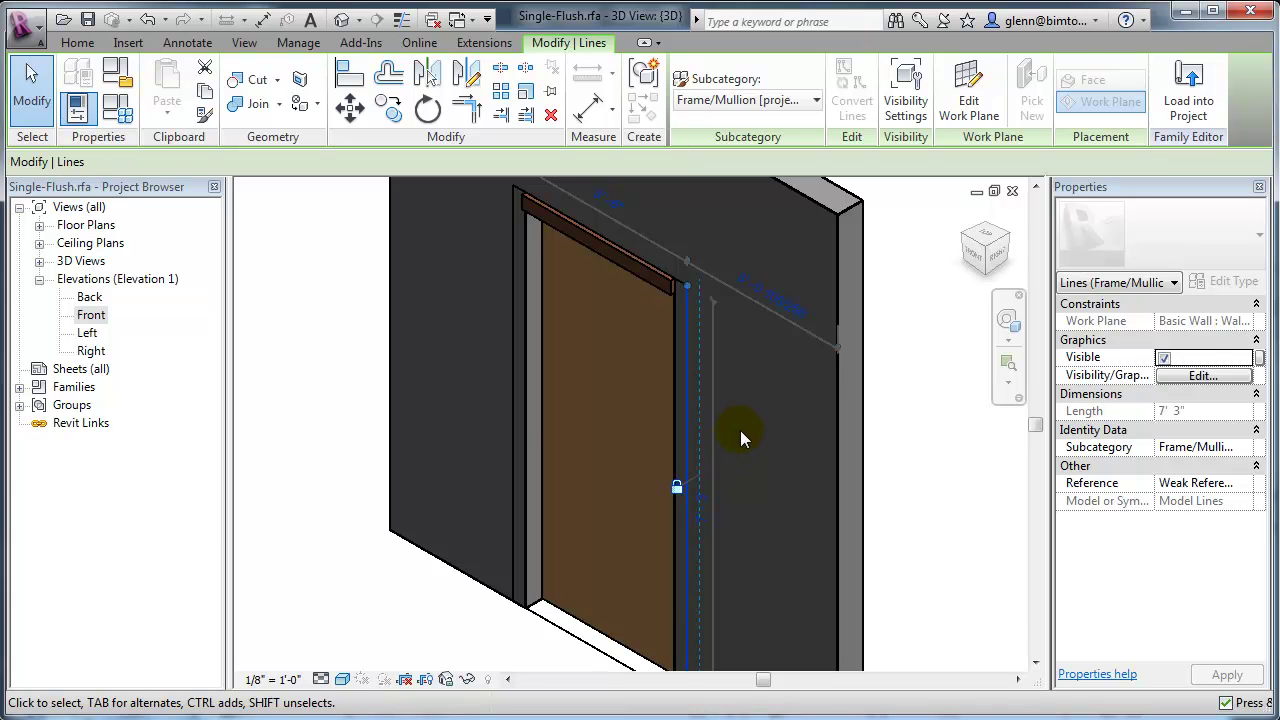
click(684, 288)
drag(687, 283, 671, 277)
key(Escape)
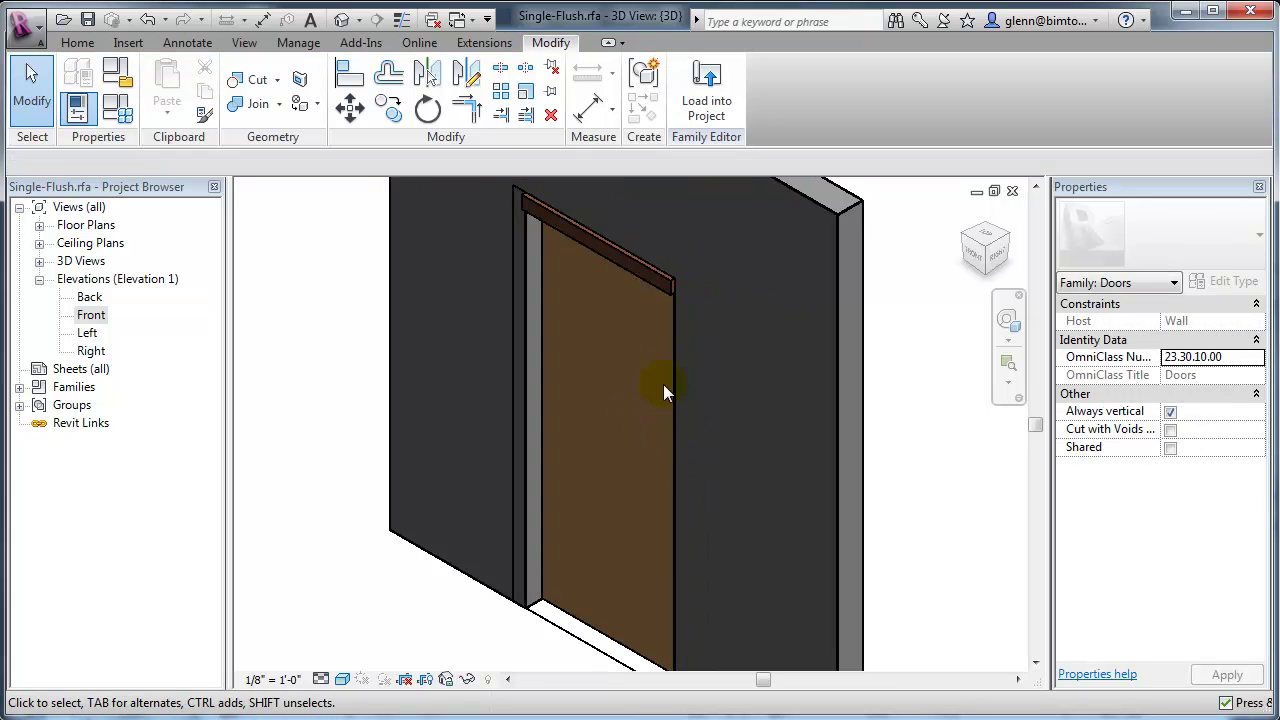
Step: Delete the model line along the opposite front jamb and shorten the head model line to that end of the head trim
click(957, 237)
scroll(696, 438, up, 3)
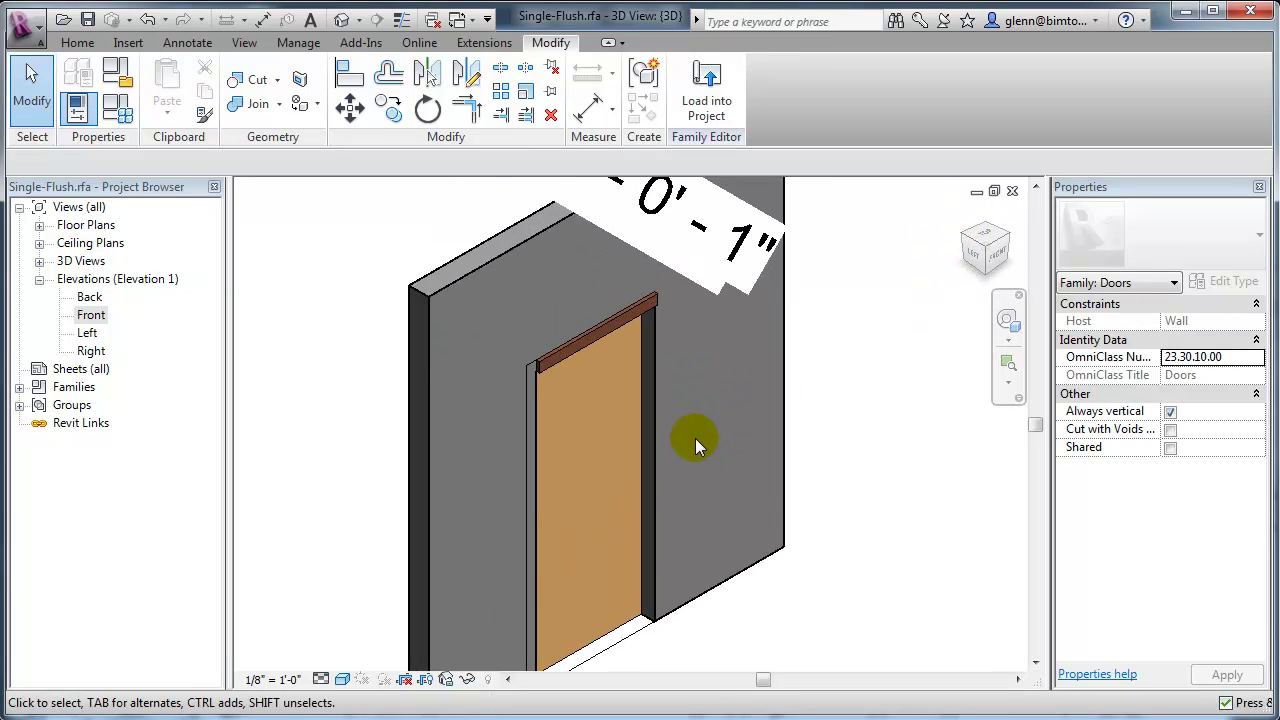
click(474, 476)
key(Delete)
click(467, 400)
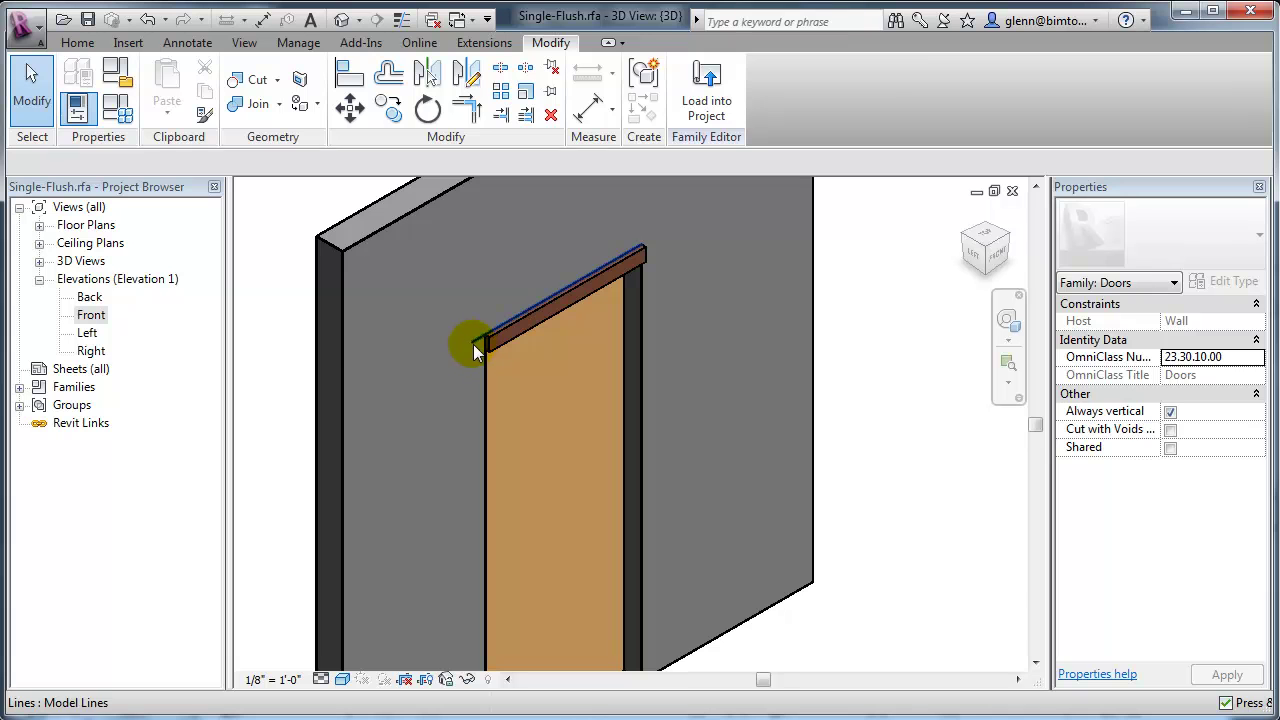
click(476, 346)
drag(474, 346, 485, 340)
click(965, 412)
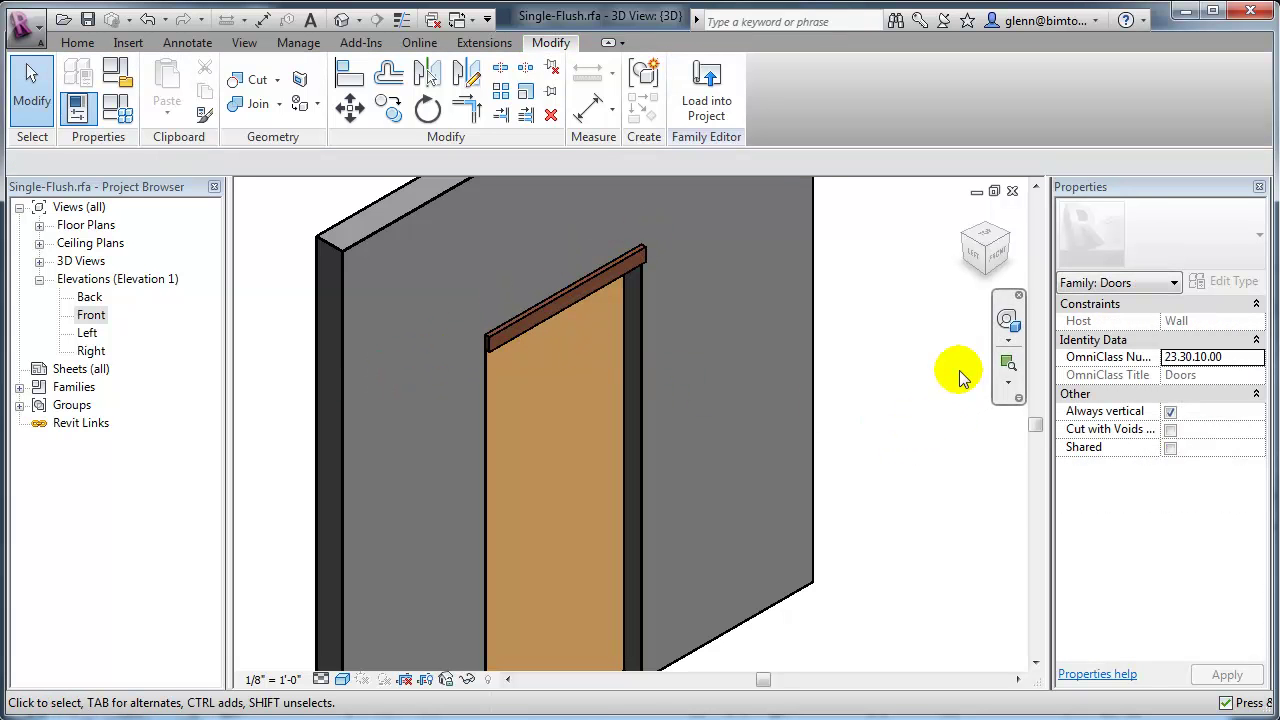
Step: Open the Back elevation and open the sketch of the back Frame/Mullion trim extrusion for editing
click(966, 238)
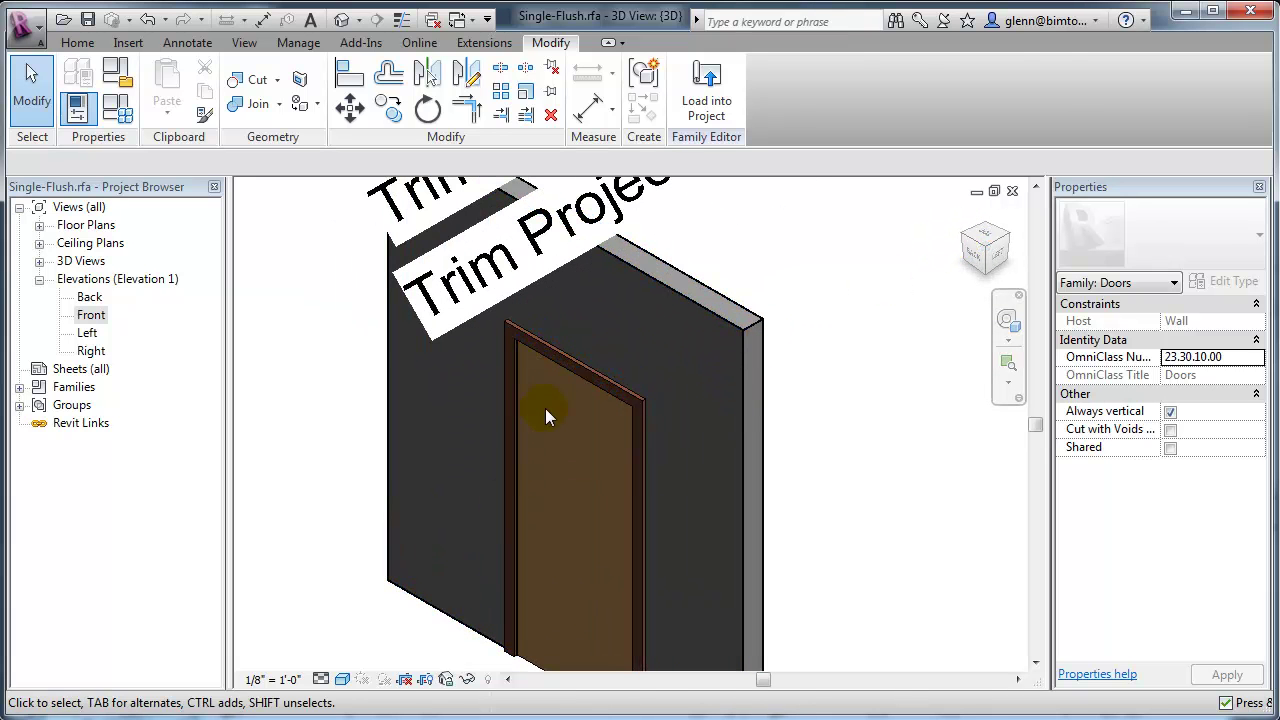
click(573, 360)
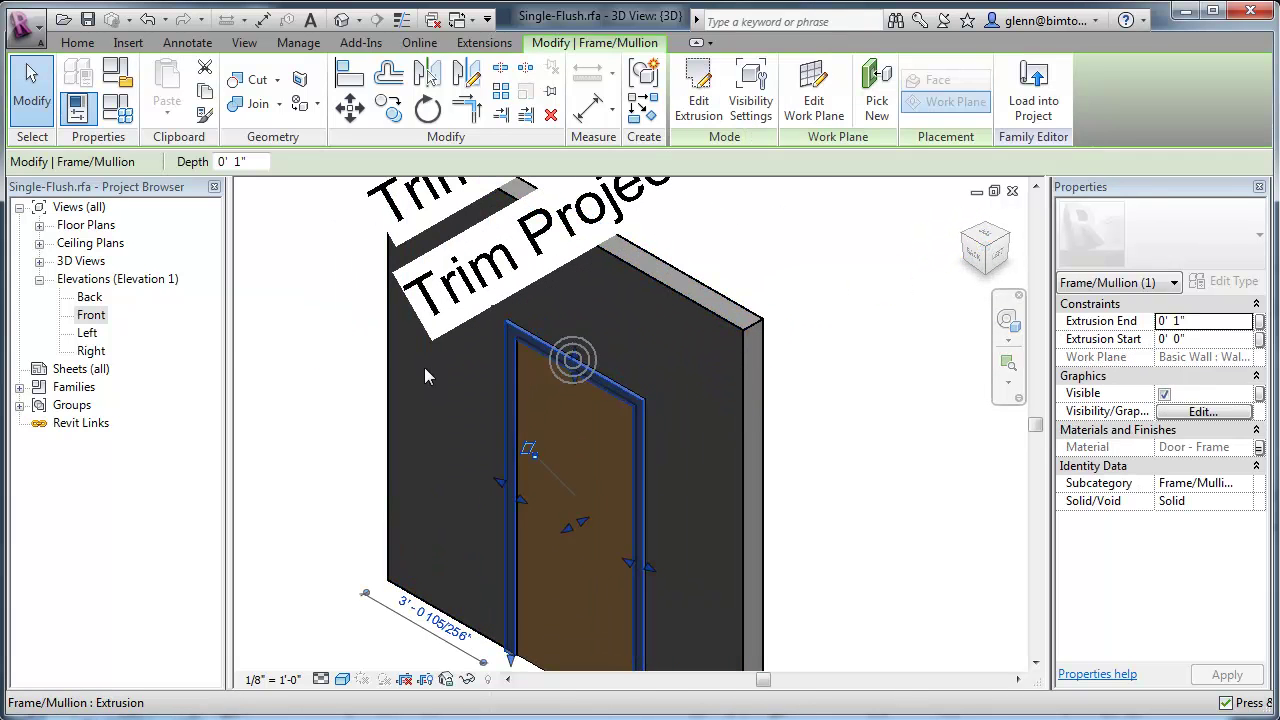
double_click(90, 297)
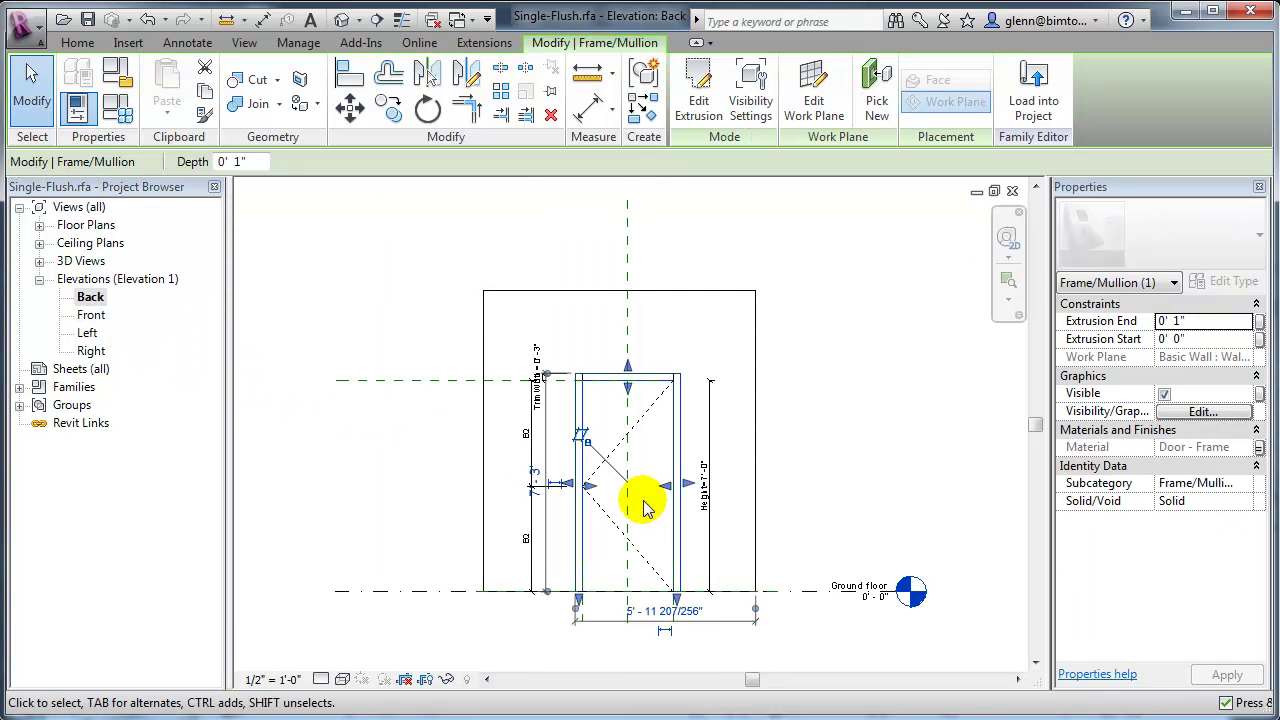
scroll(643, 507, up, 2)
click(816, 345)
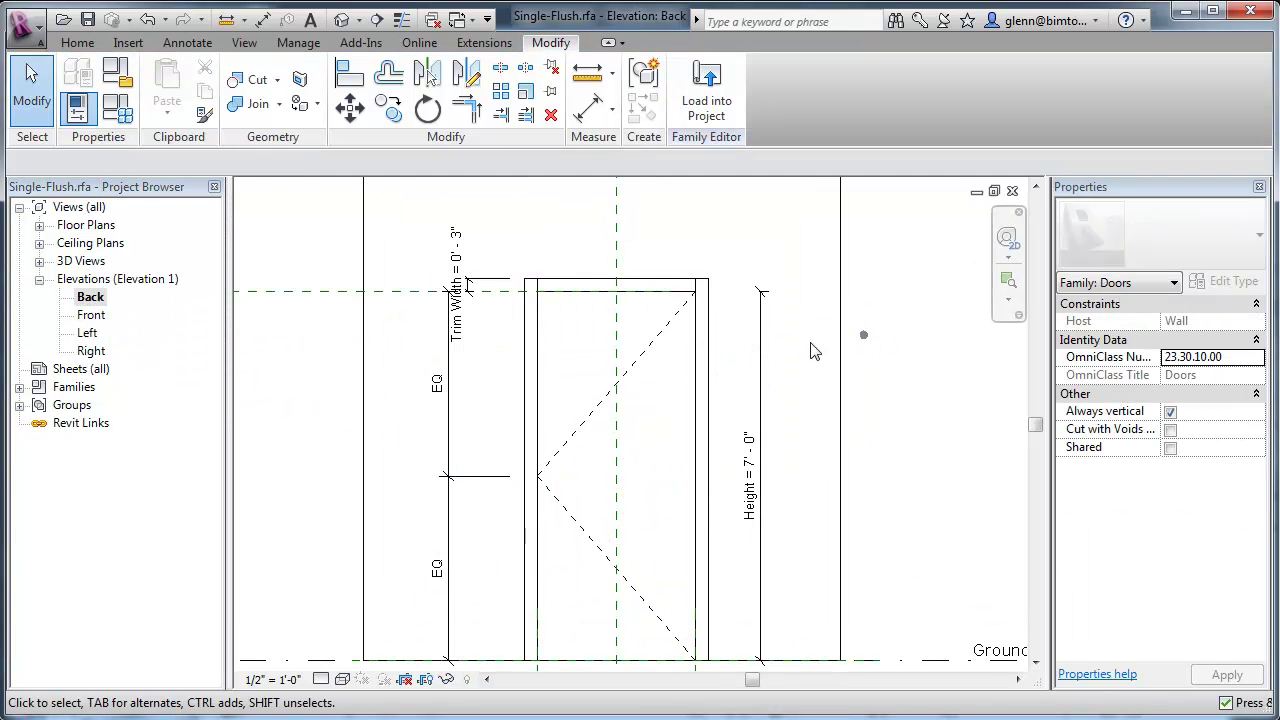
click(704, 362)
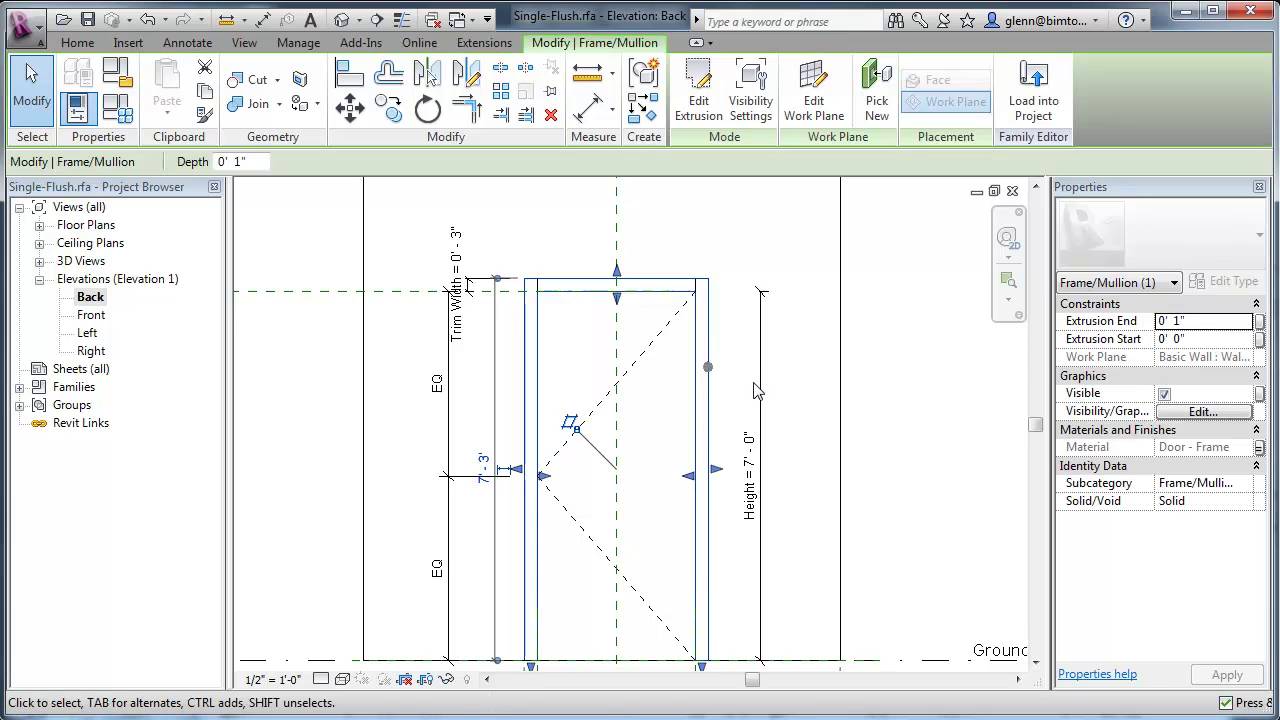
click(723, 86)
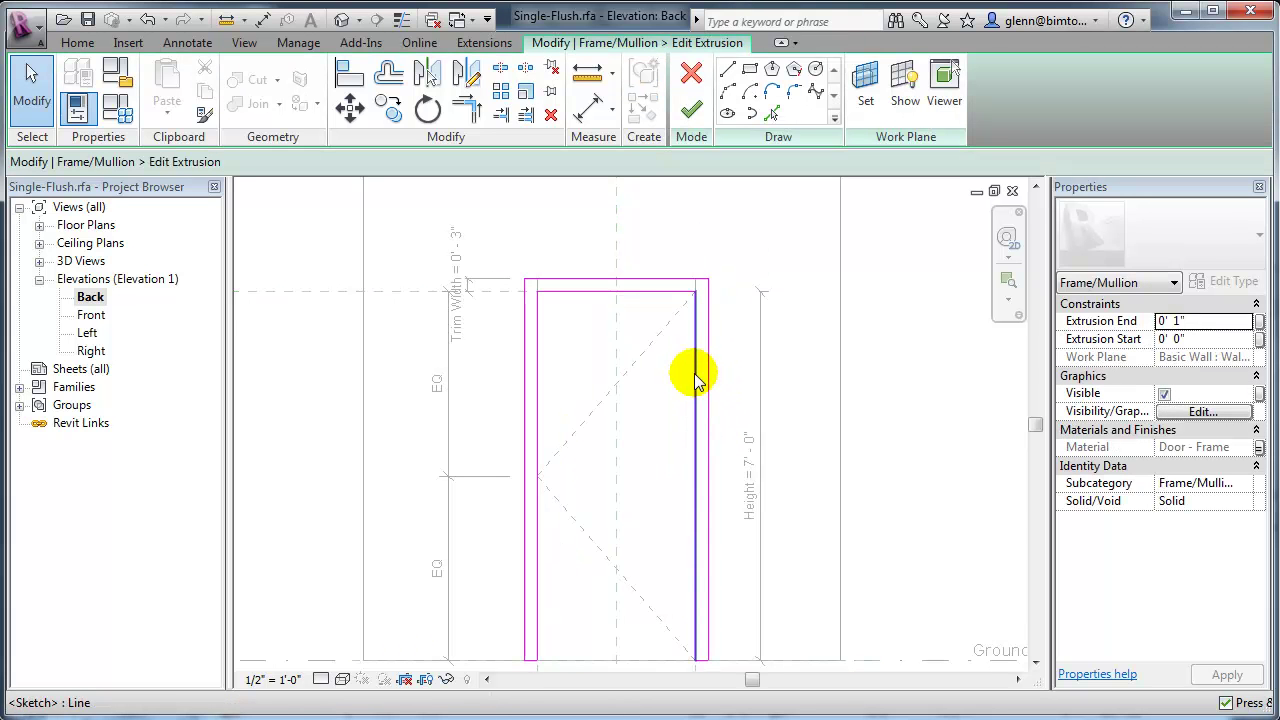
Step: Trim the upper and lower head lines of the back trim sketch to the inner jamb lines, forming a closed rectangle
key(t)
key(r)
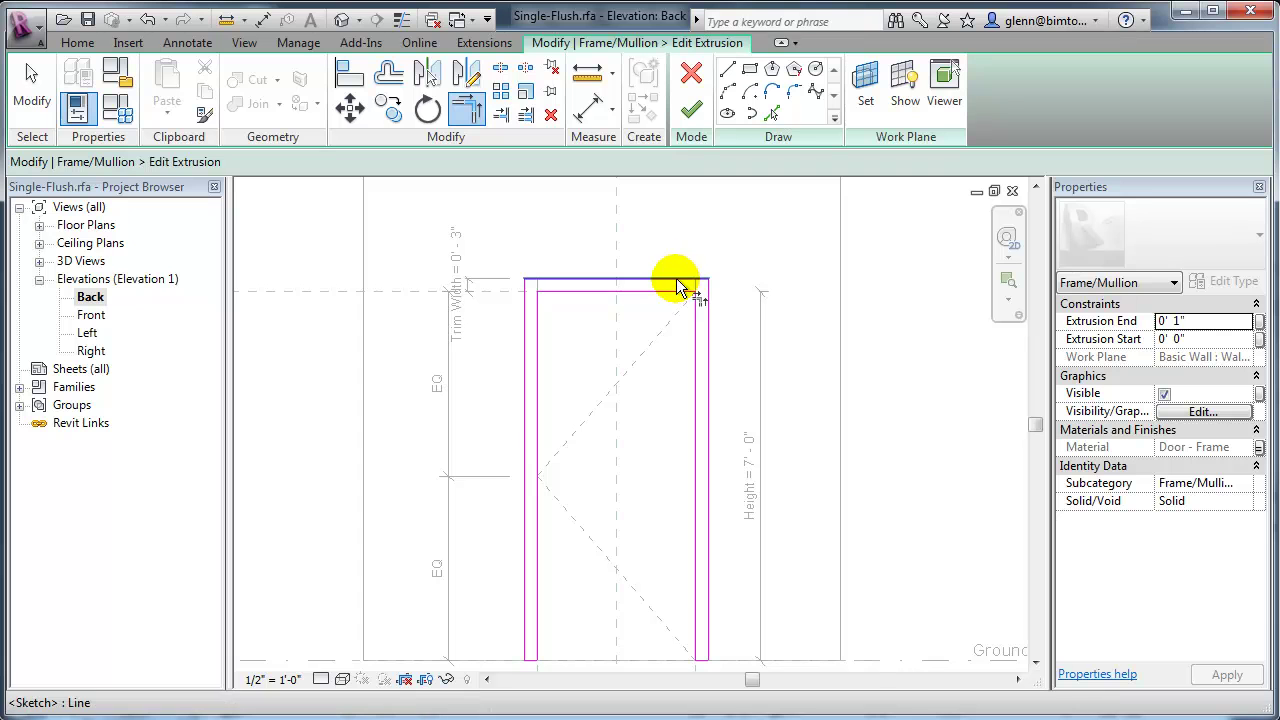
click(675, 280)
click(700, 320)
click(615, 281)
click(535, 330)
click(556, 290)
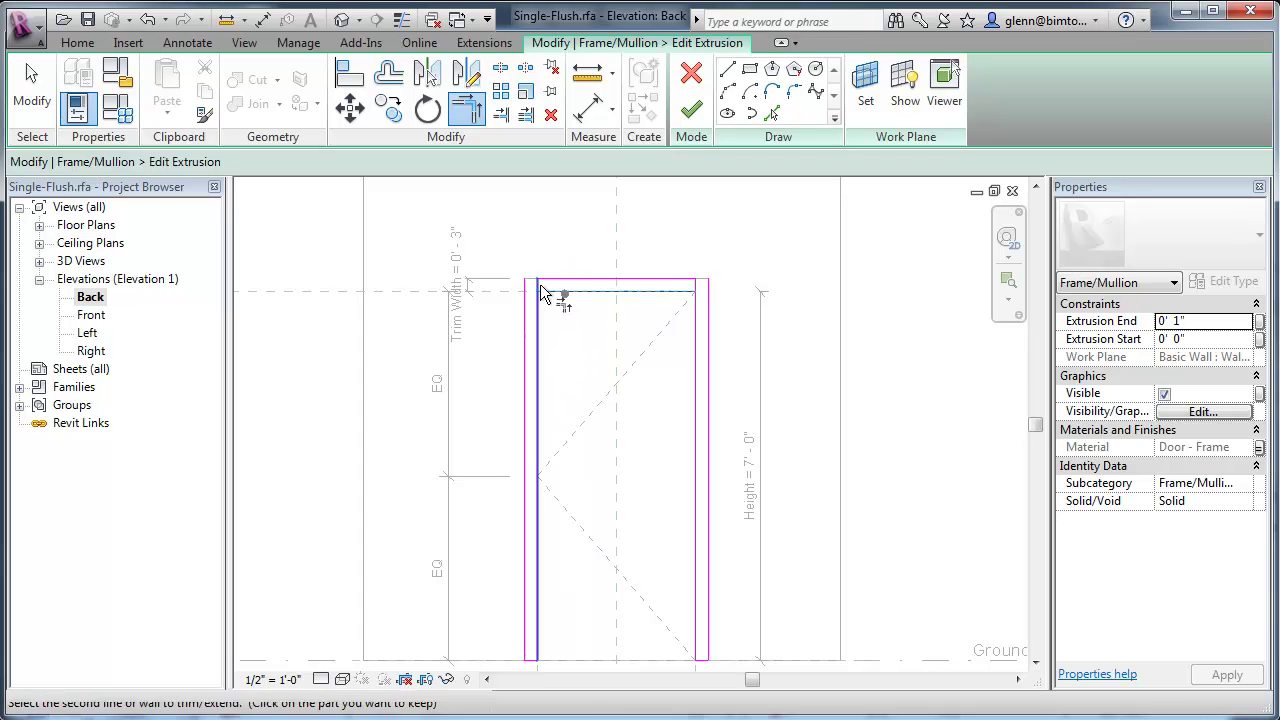
click(543, 285)
click(685, 290)
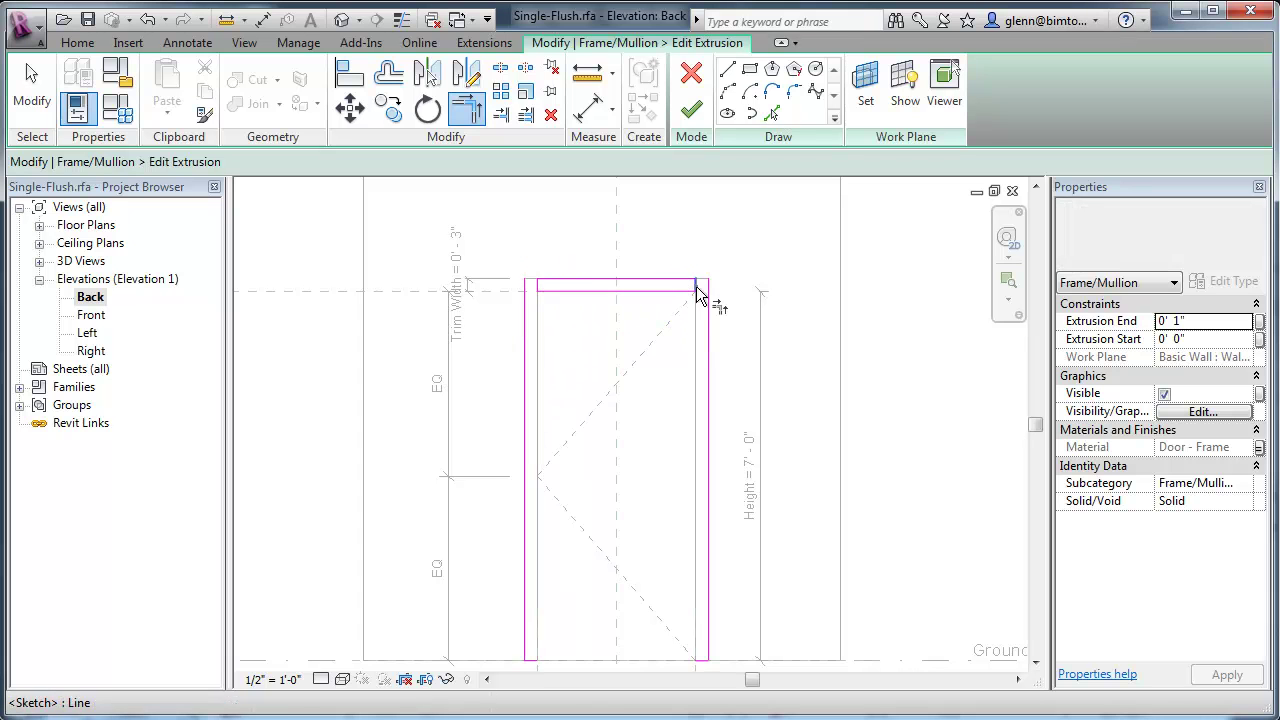
click(698, 292)
Step: Delete the outer jamb lines and the short floor-level lines from the back trim sketch and finish the extrusion edit
click(32, 85)
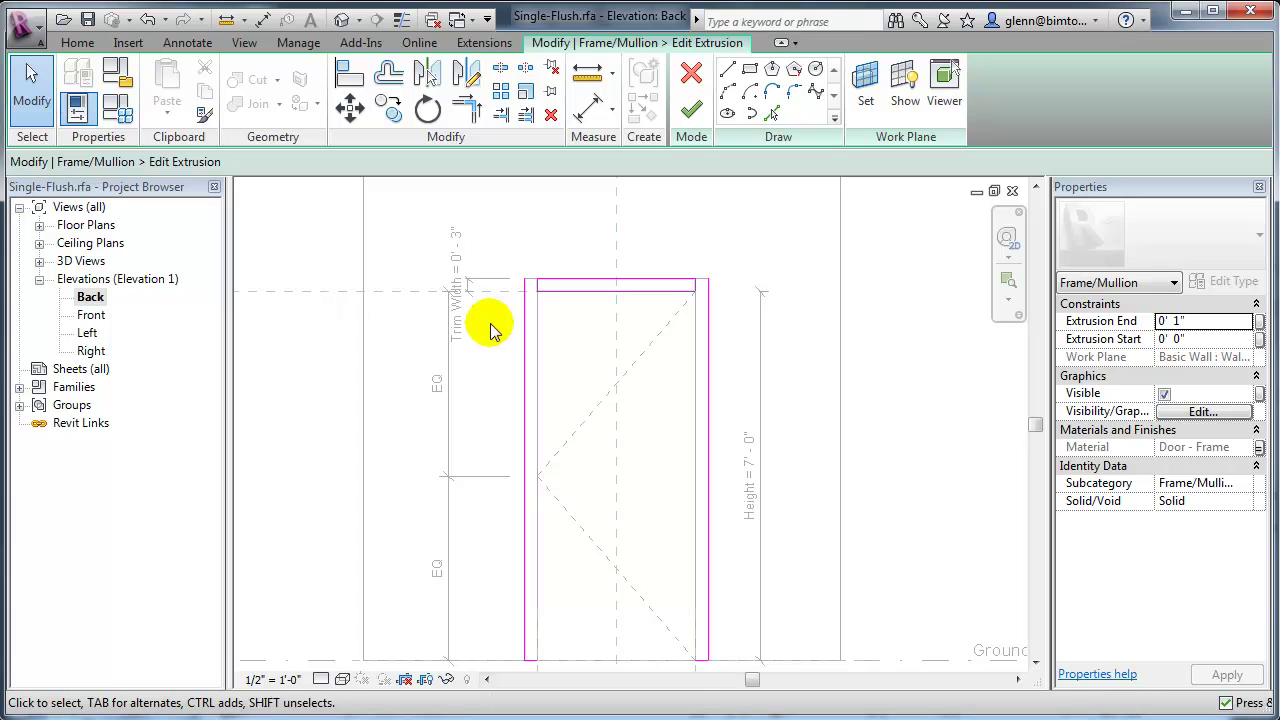
click(522, 336)
click(690, 383)
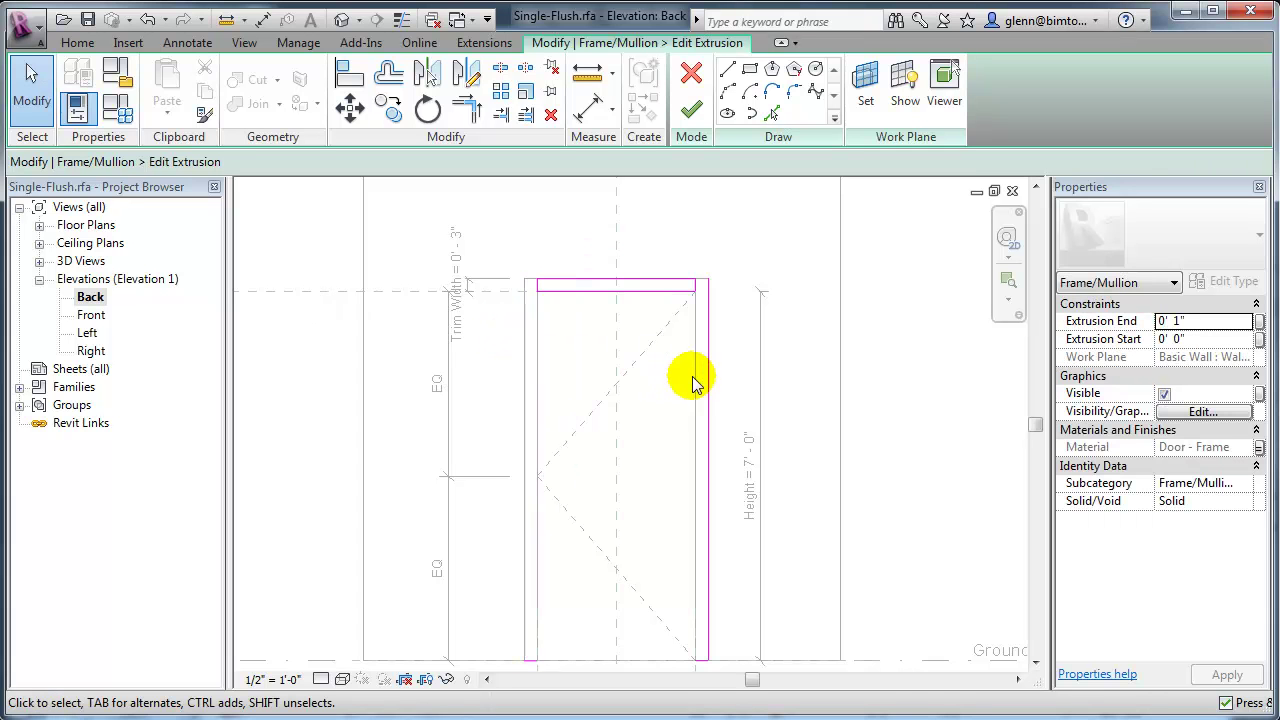
click(706, 383)
click(794, 409)
middle_drag(794, 409, 826, 338)
click(549, 579)
click(720, 578)
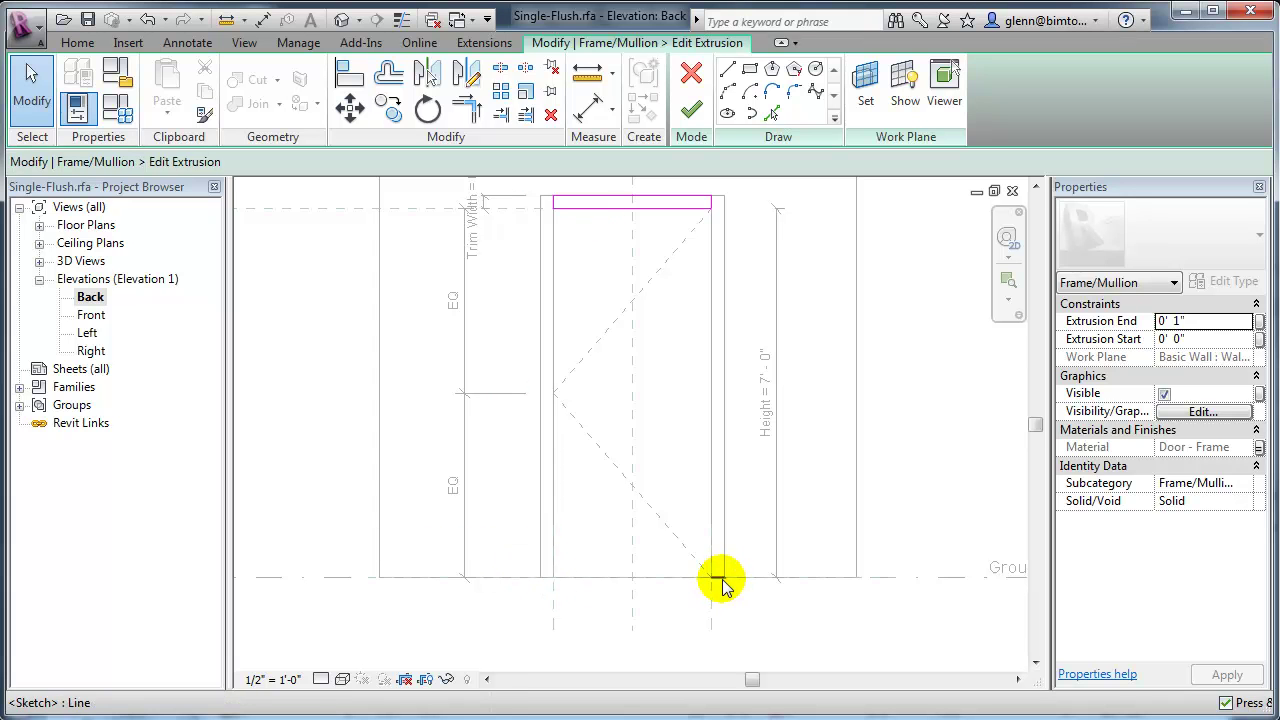
click(723, 586)
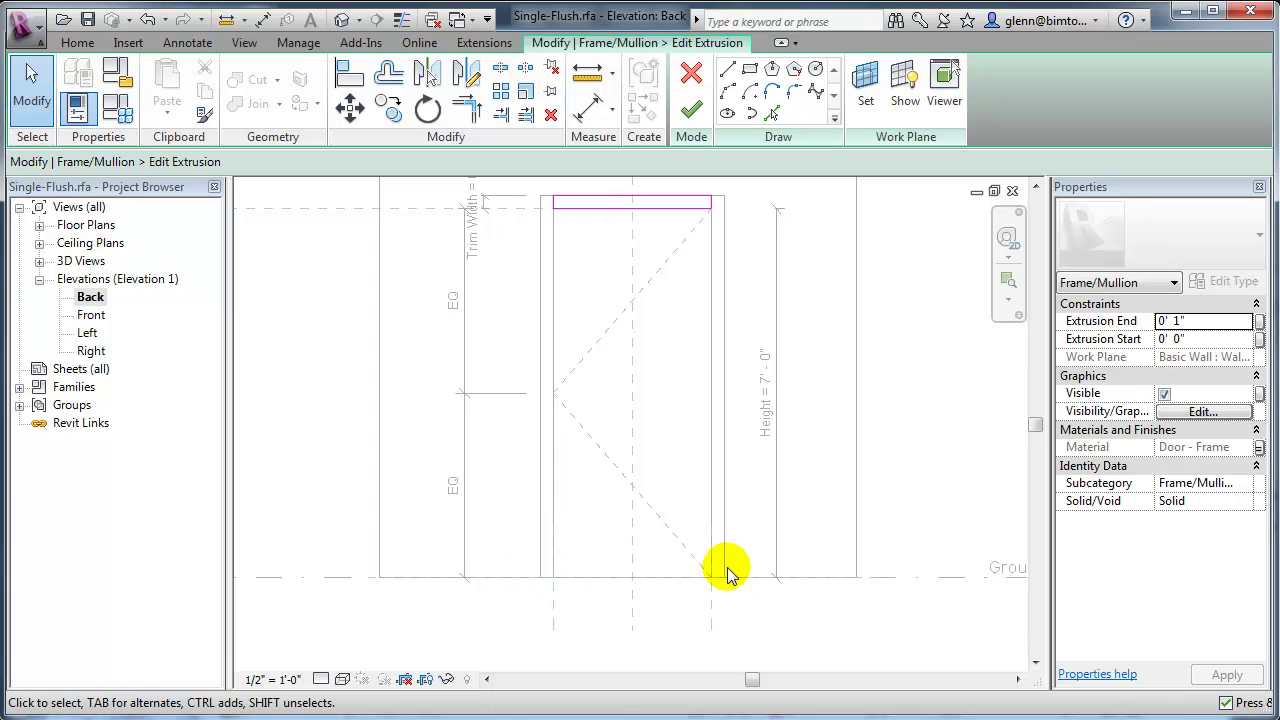
click(691, 109)
click(766, 309)
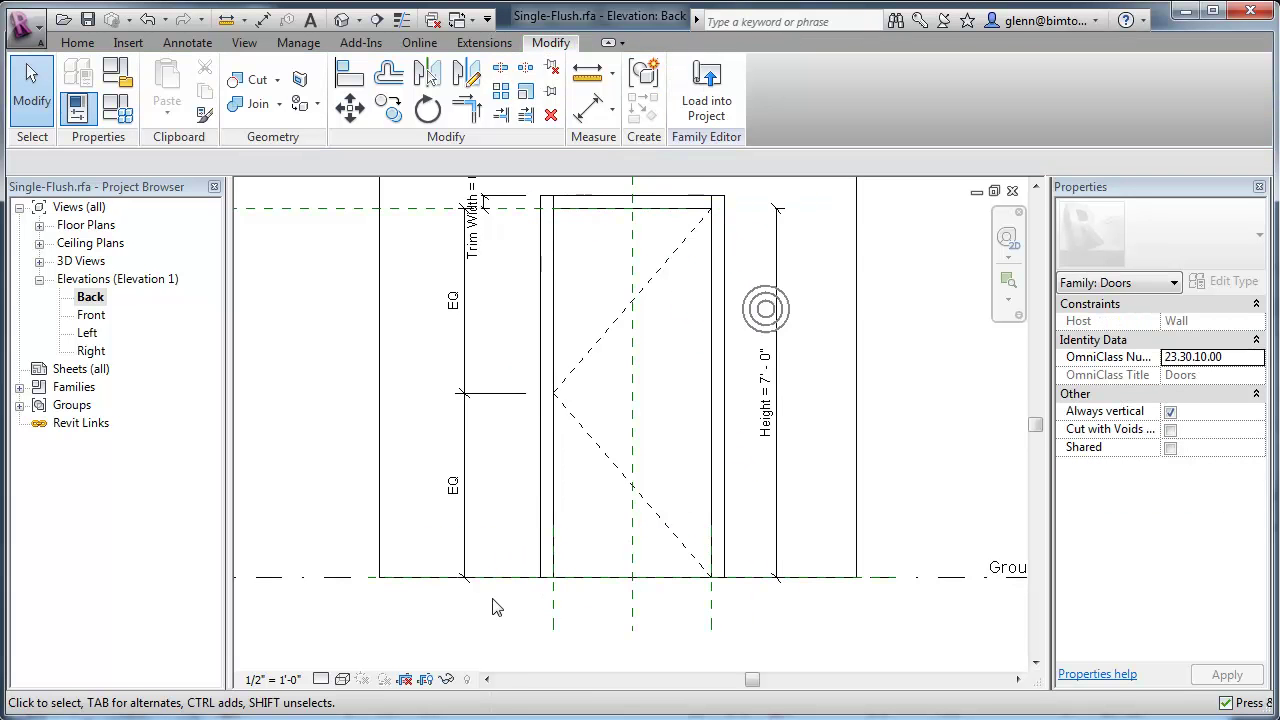
Step: Delete the leftover Frame/Mullion model lines along the outer edges of both jambs in the Back elevation
click(343, 679)
click(375, 598)
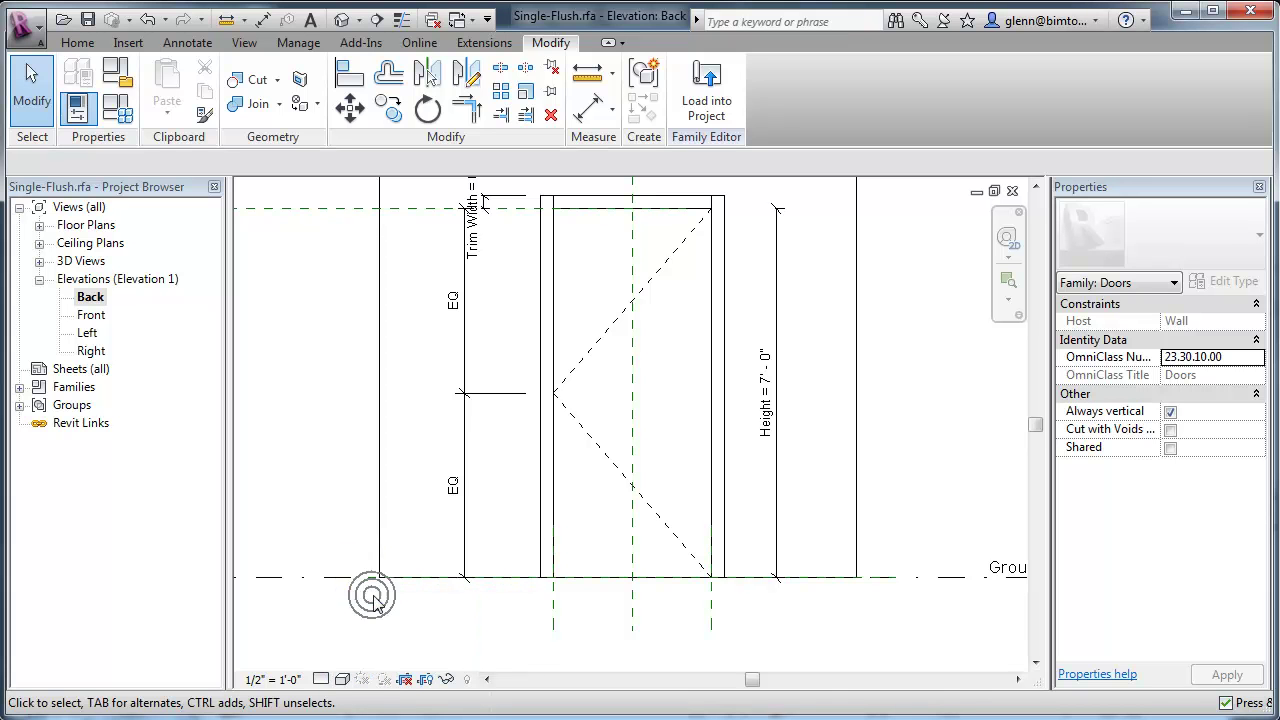
click(539, 298)
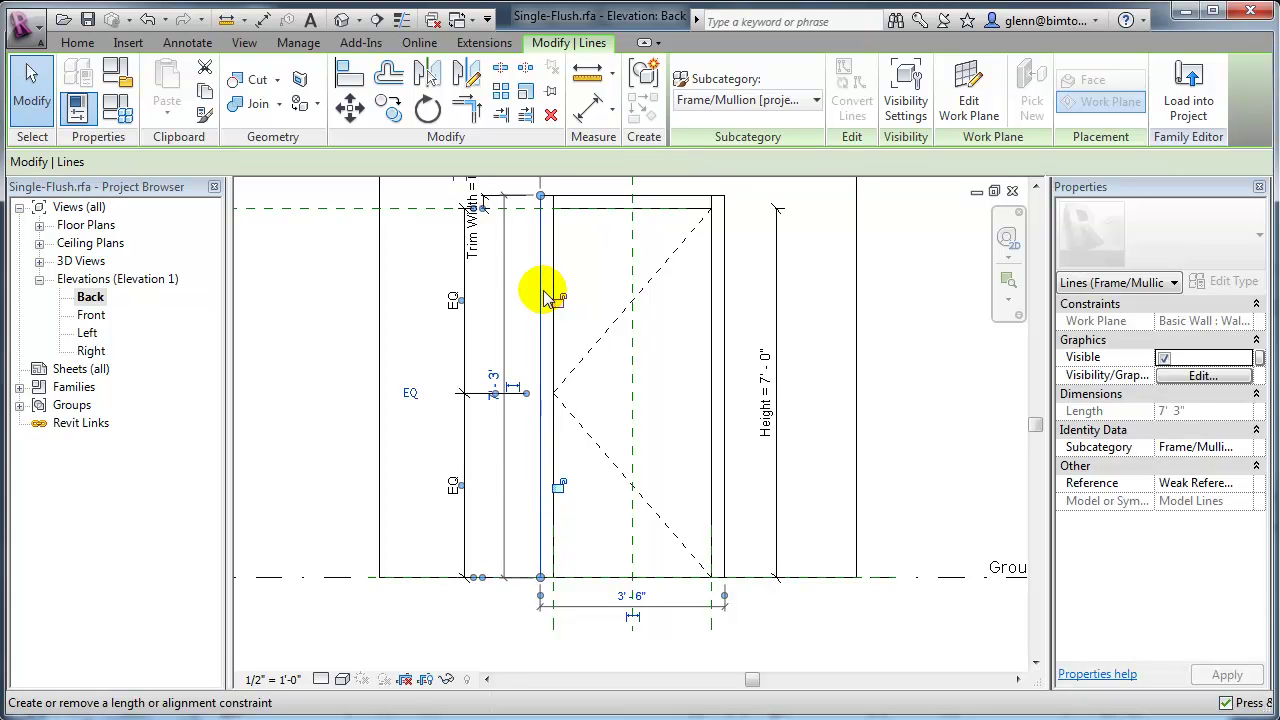
middle_drag(611, 356, 621, 478)
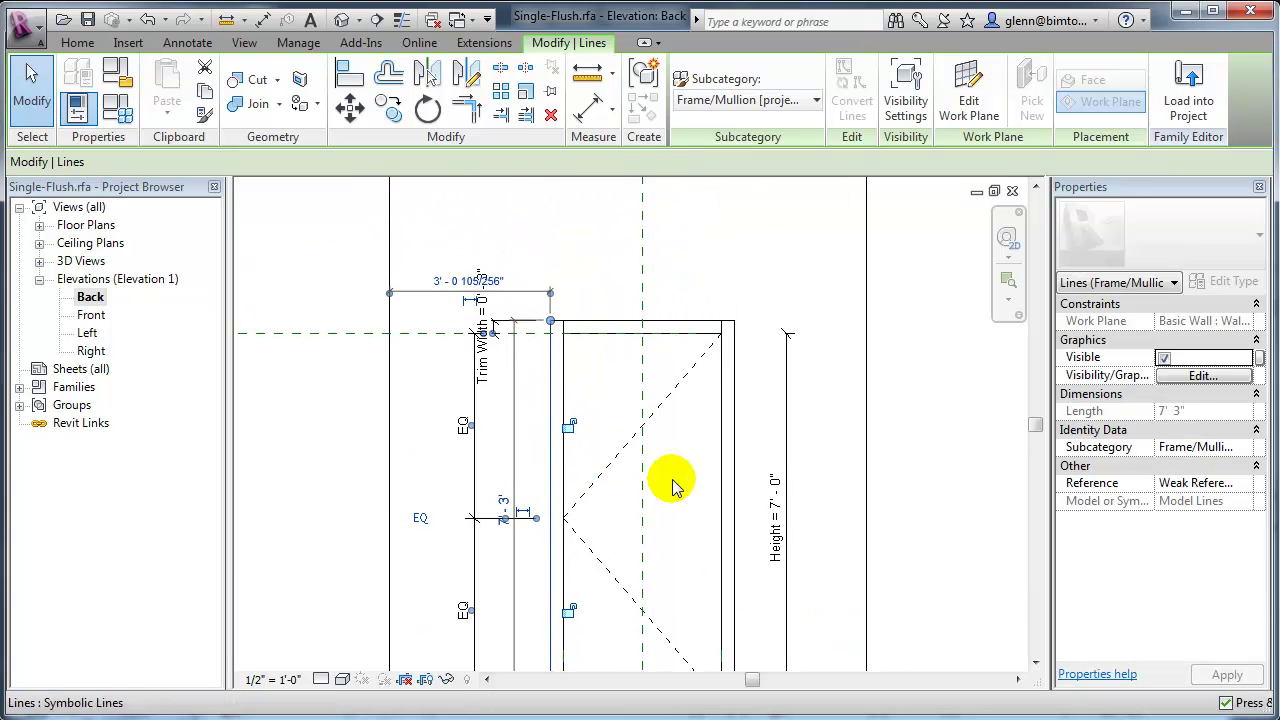
key(Delete)
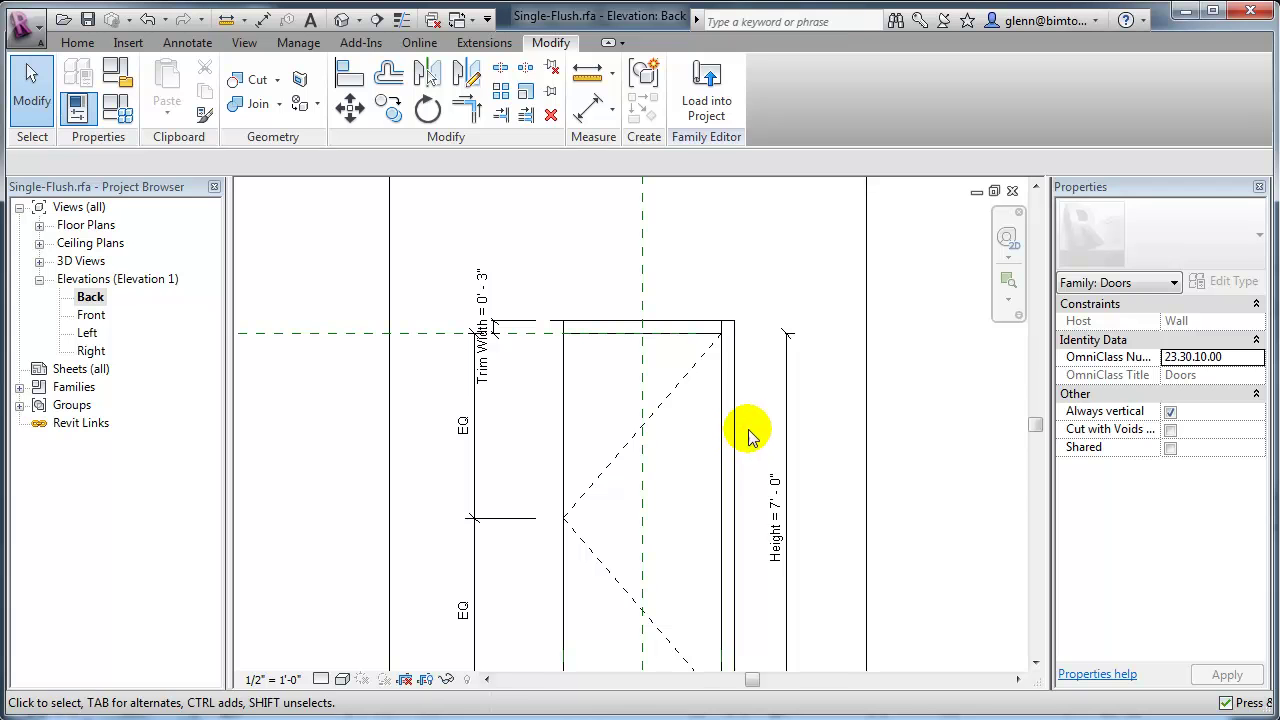
click(737, 434)
key(Delete)
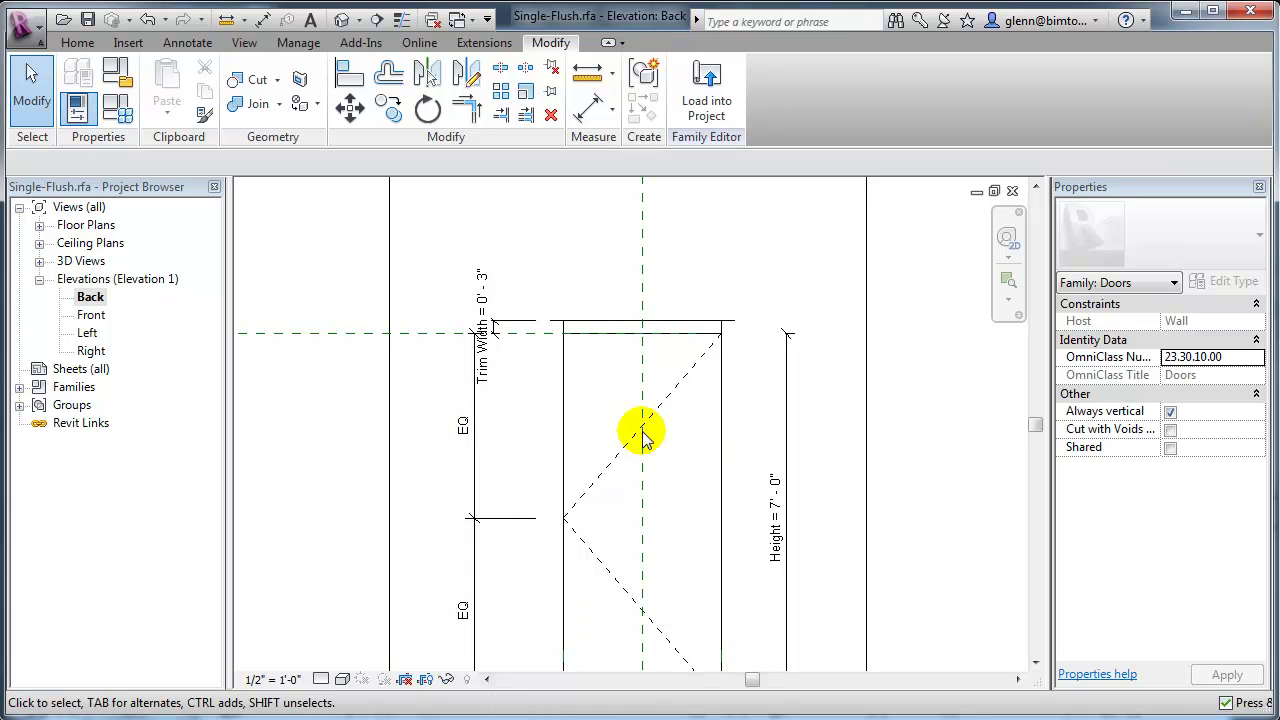
Step: Shorten both ends of the head model line in the Back elevation to the ends of the head trim
click(549, 329)
drag(543, 323, 563, 320)
click(766, 278)
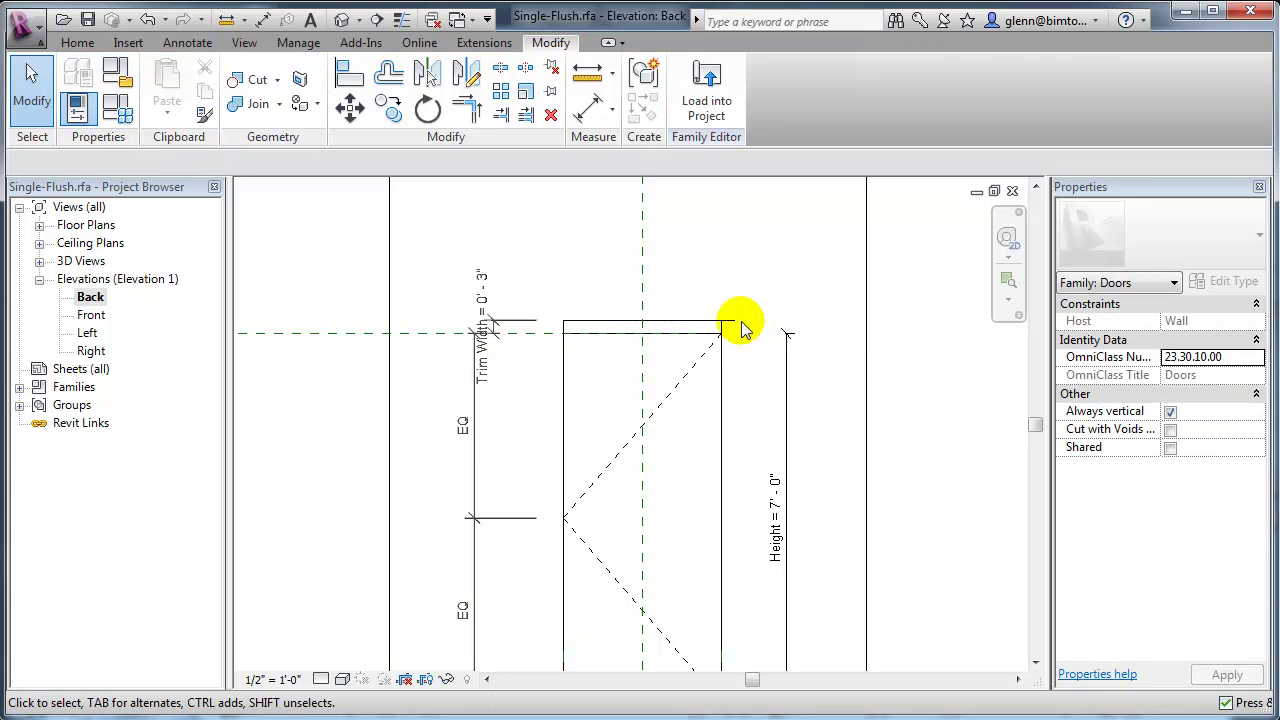
click(737, 330)
drag(734, 322, 720, 321)
click(737, 271)
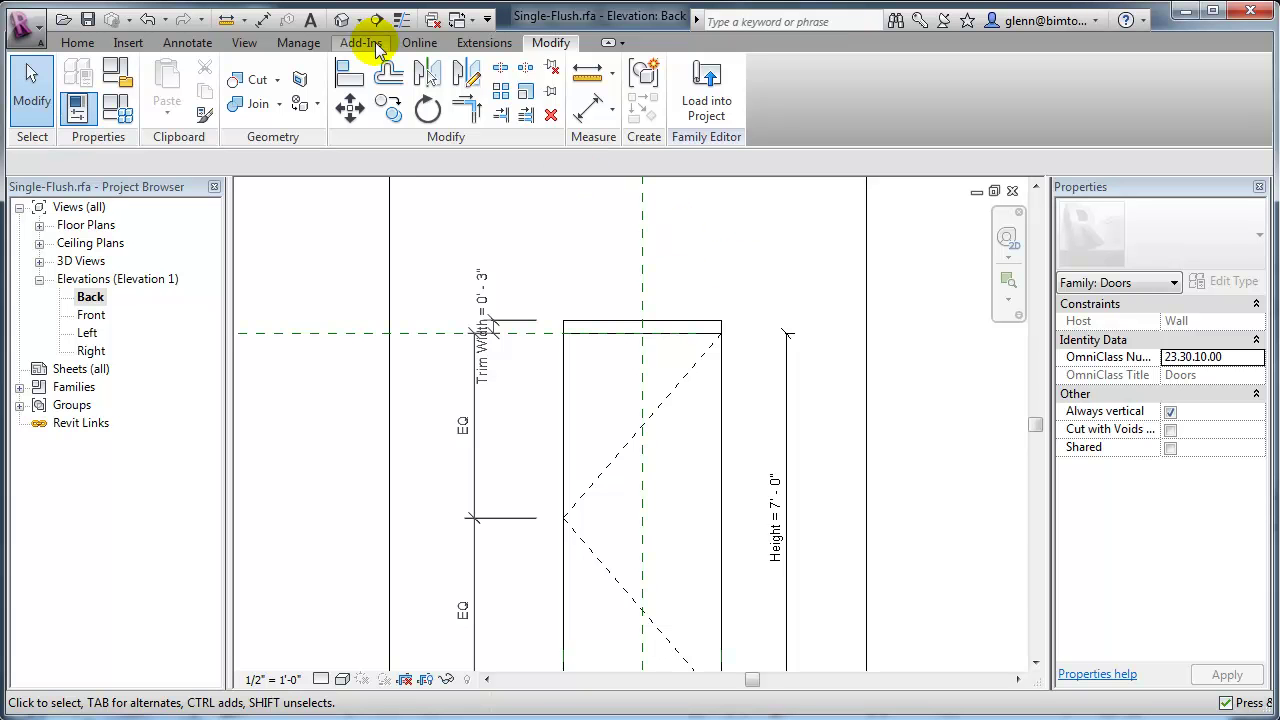
Step: Open the default 3D view and inspect the head trim on the back wall face
click(342, 19)
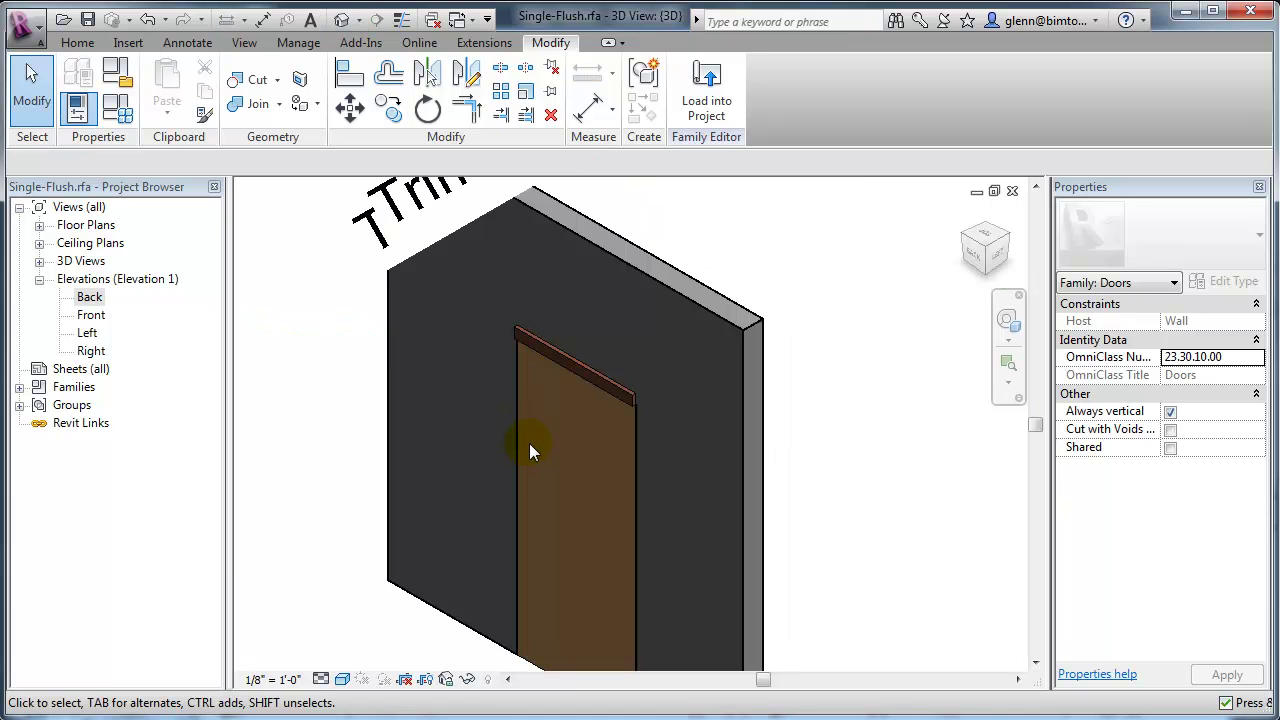
scroll(529, 443, up, 2)
middle_drag(533, 431, 526, 286)
scroll(557, 350, down, 1)
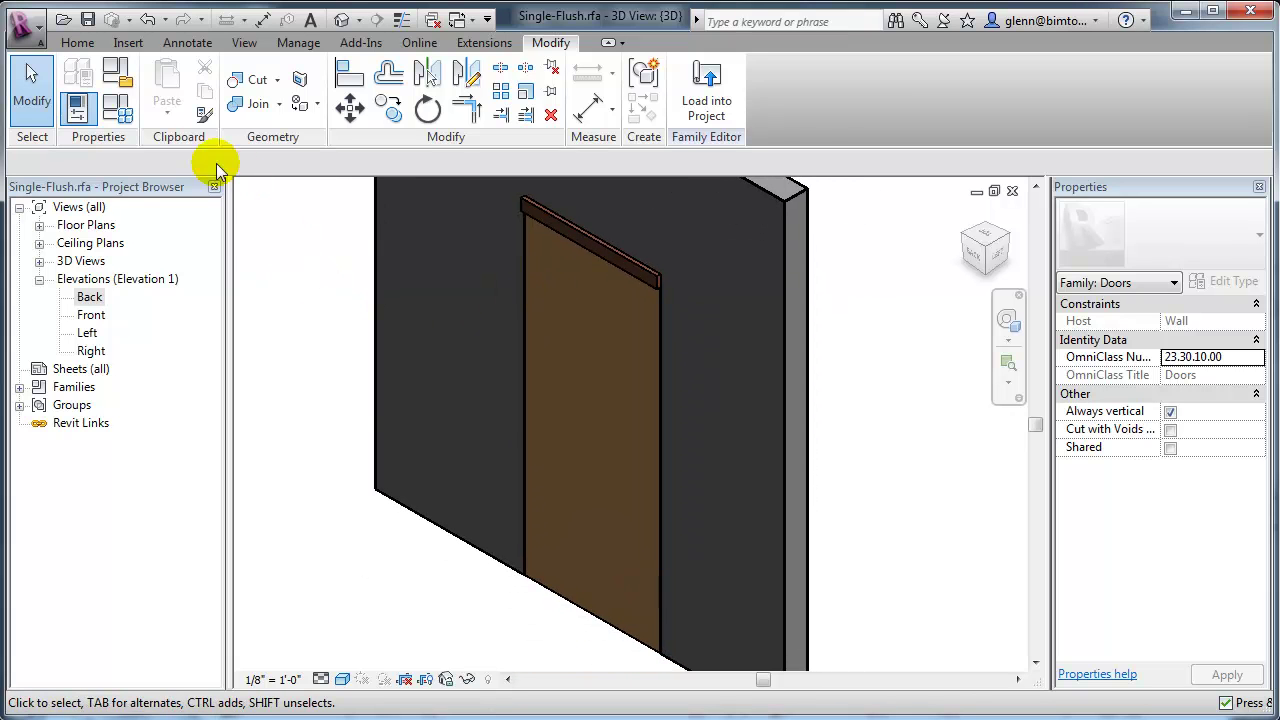
Step: In the family types, set the Trim Width of the 36" x 84" type to 0' 2" and apply it
click(121, 112)
drag(236, 100, 263, 373)
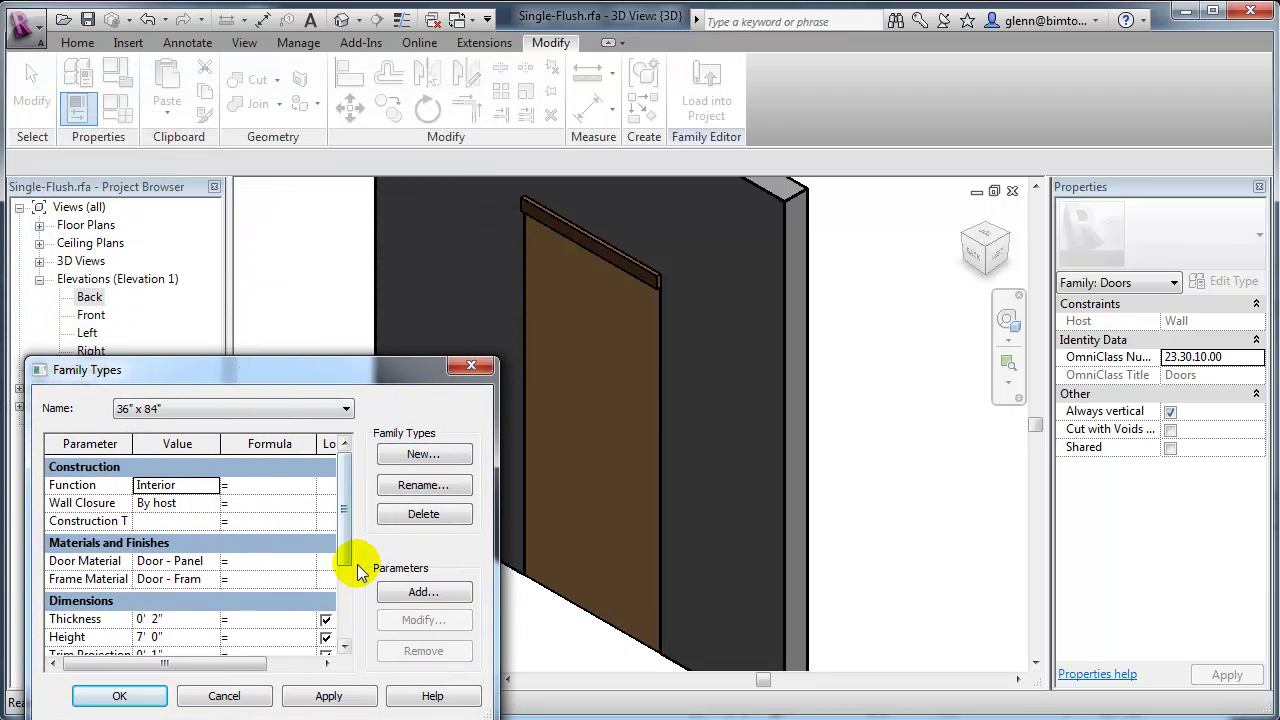
drag(343, 563, 340, 606)
click(190, 558)
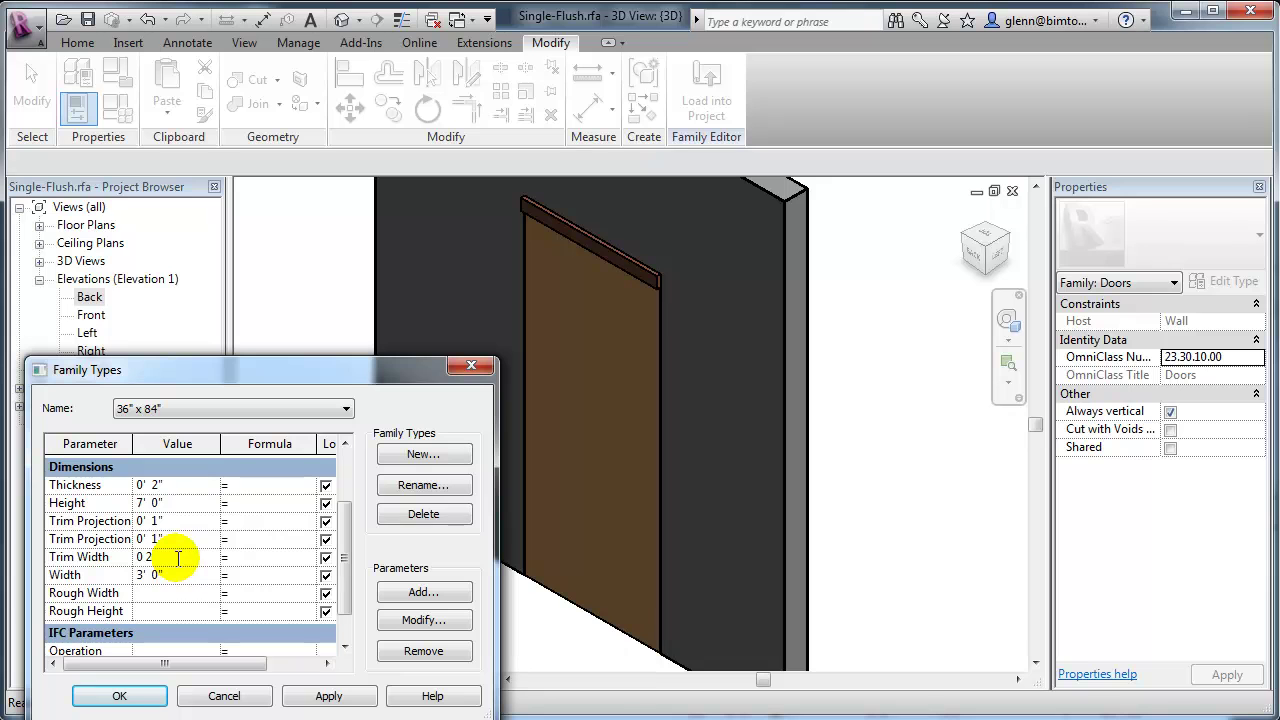
click(337, 696)
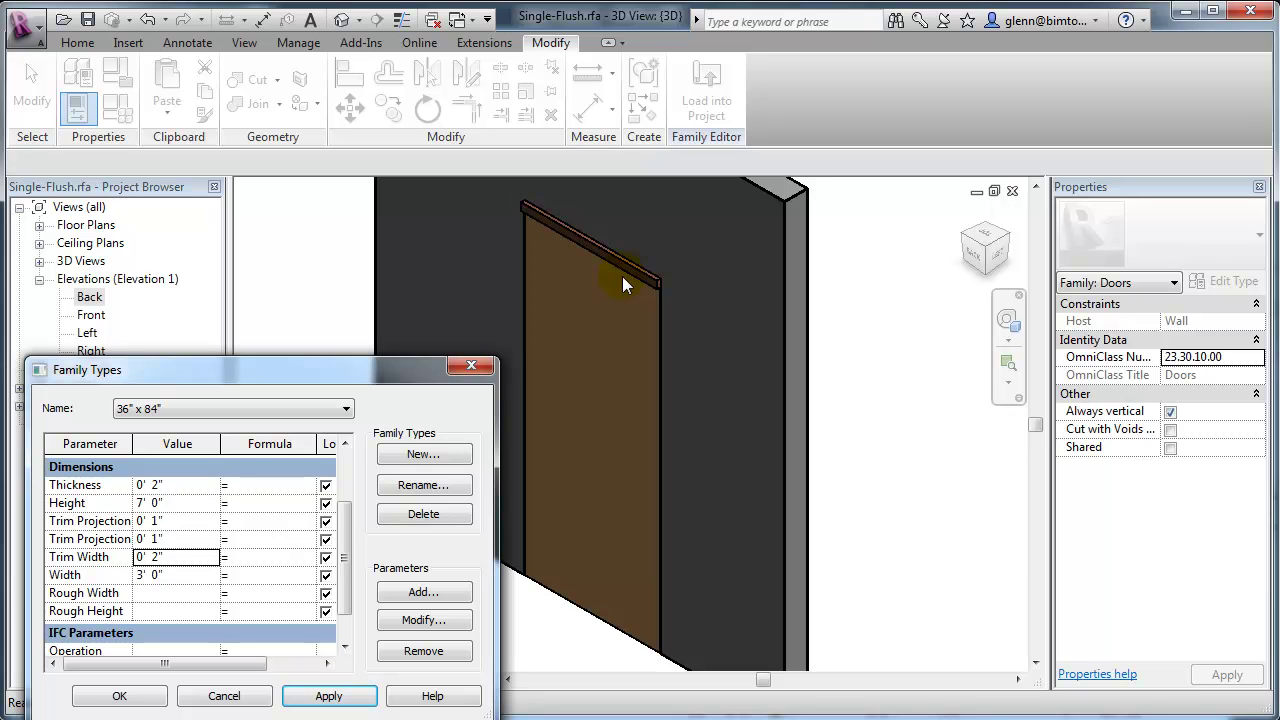
Step: Test the door by applying the 32" x 84" and 34" x 80" types in turn
click(292, 410)
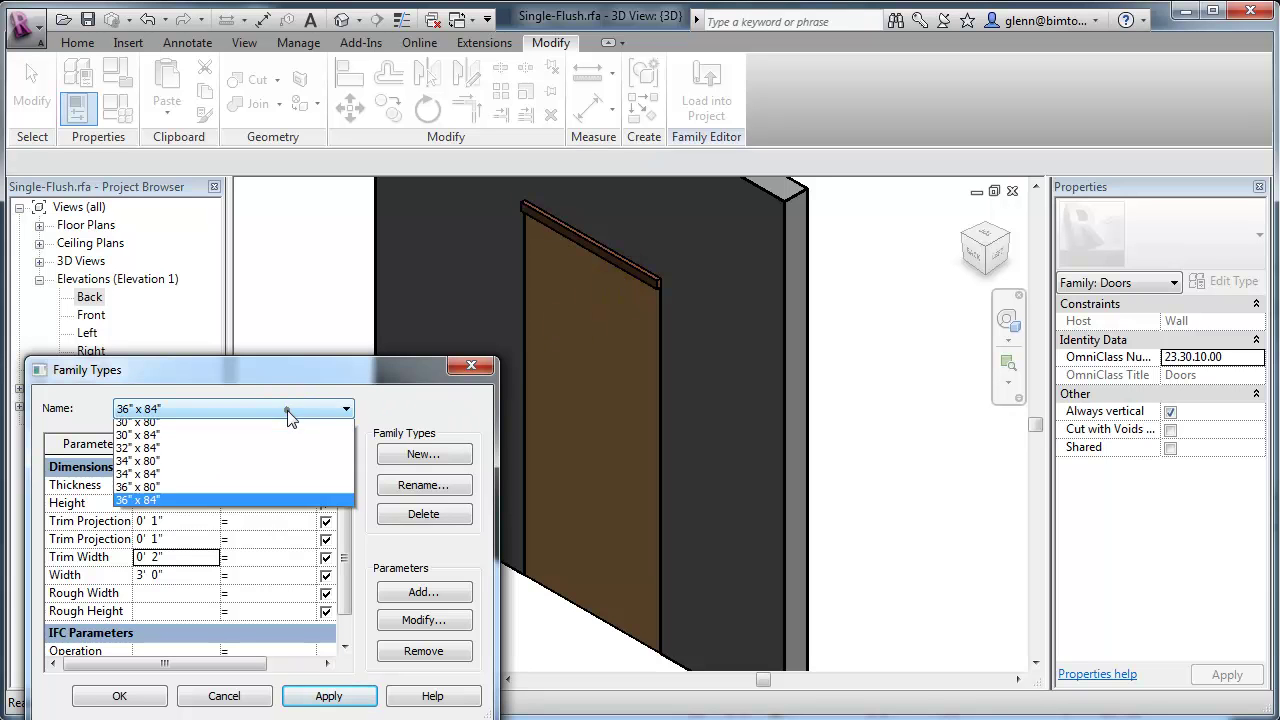
click(245, 453)
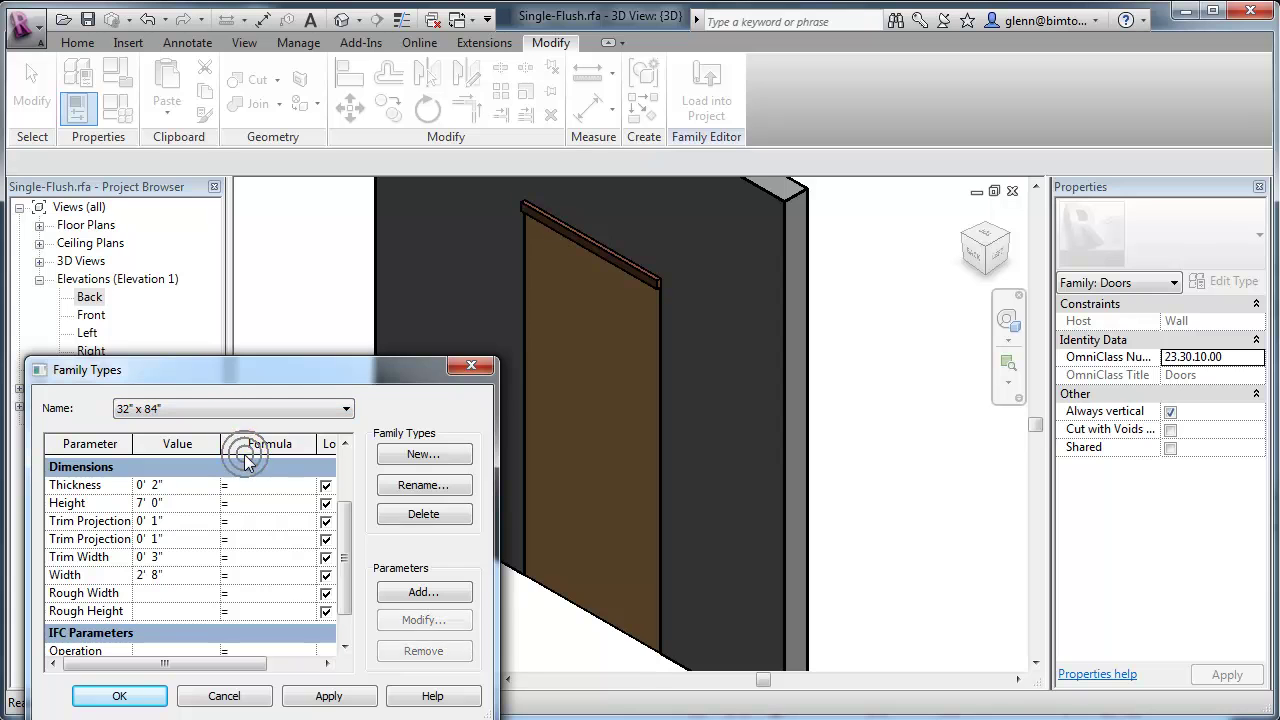
click(329, 696)
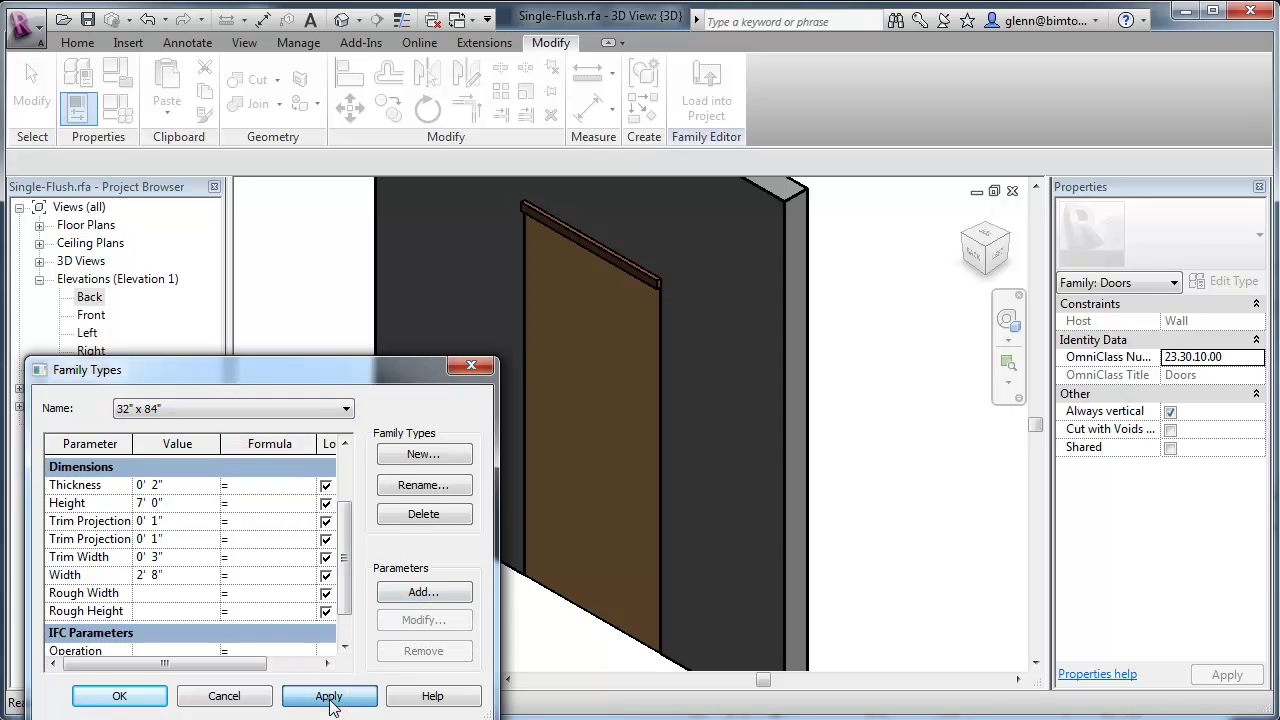
click(304, 410)
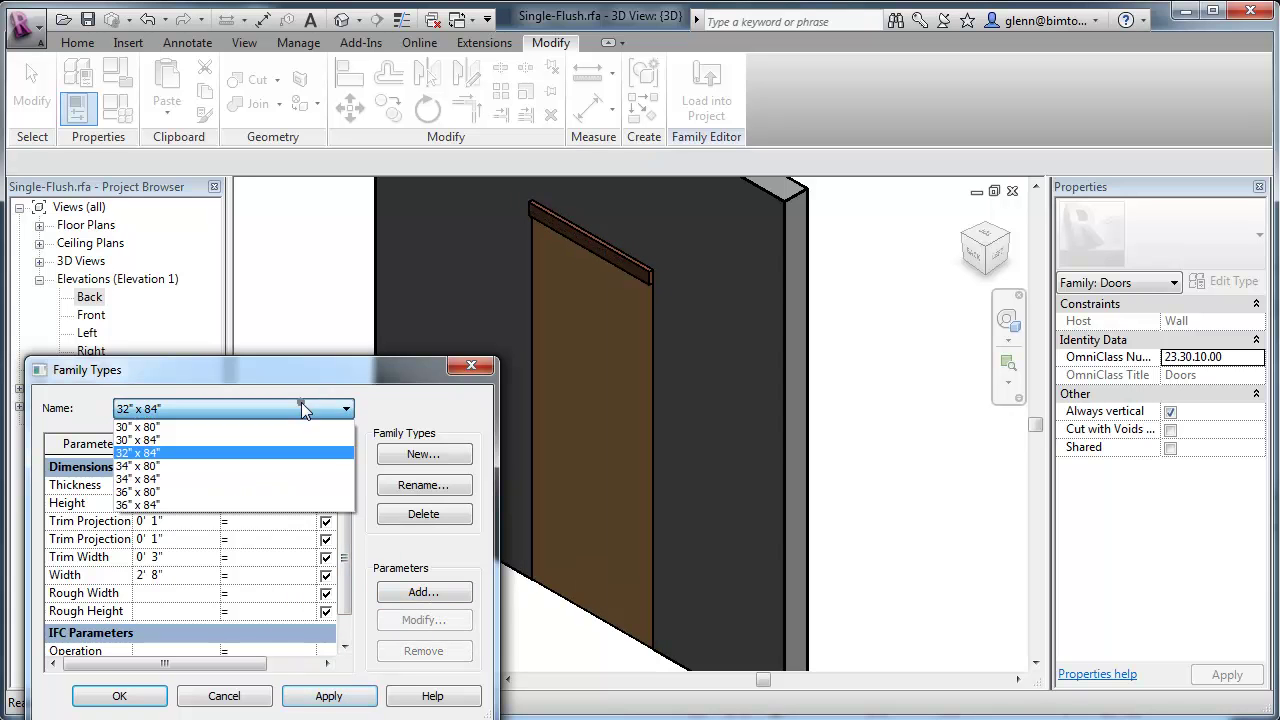
click(249, 466)
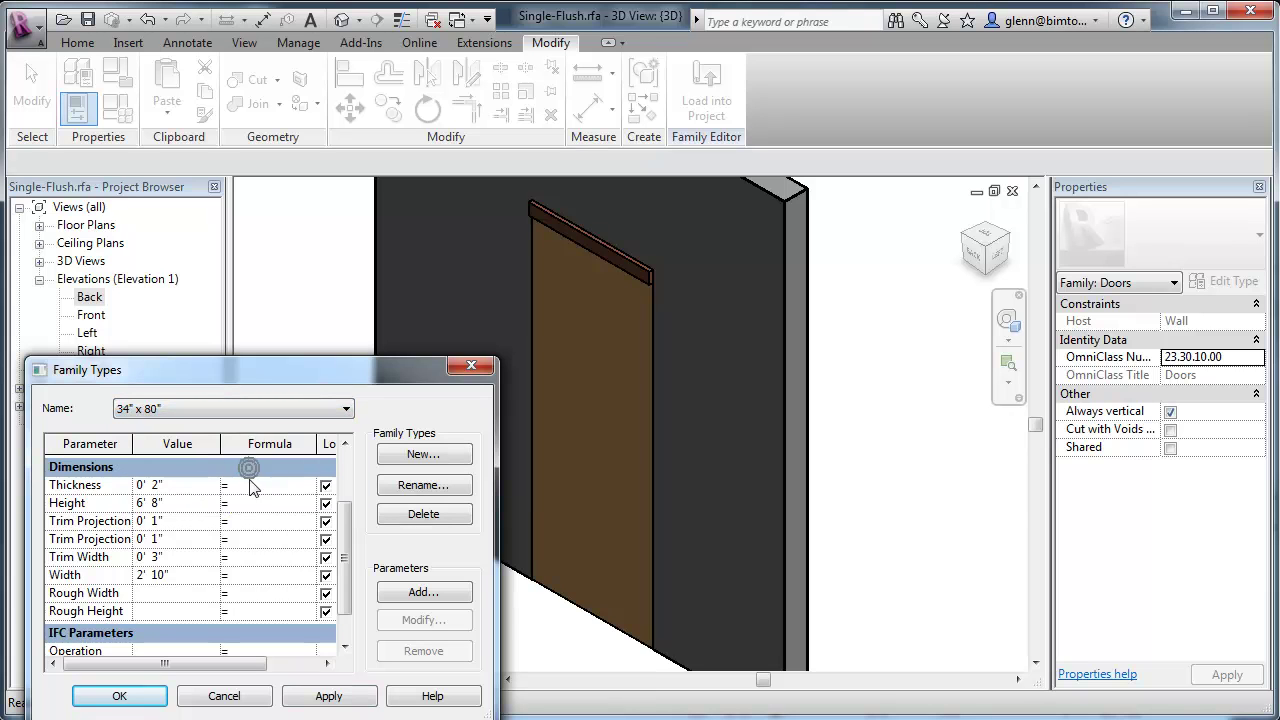
click(327, 700)
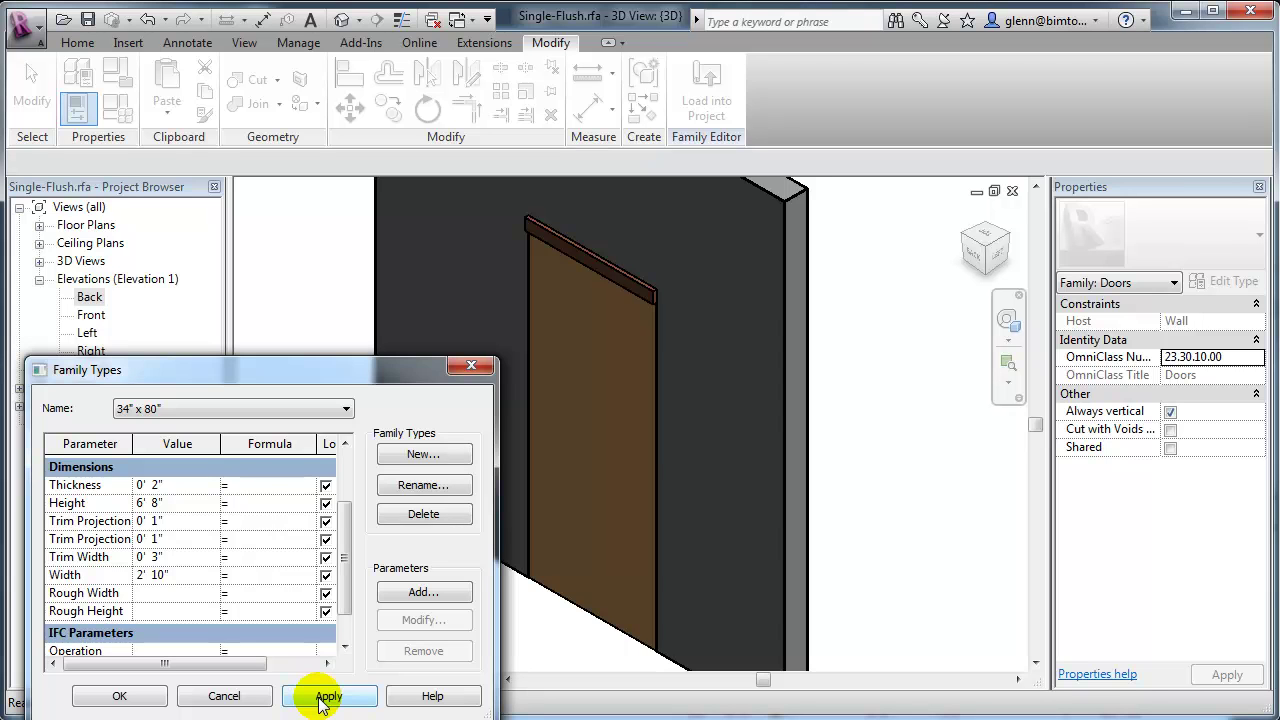
Step: Create a family type named 36 x 81" from the 36" x 80" type and set its Height to 6' 9"
click(228, 410)
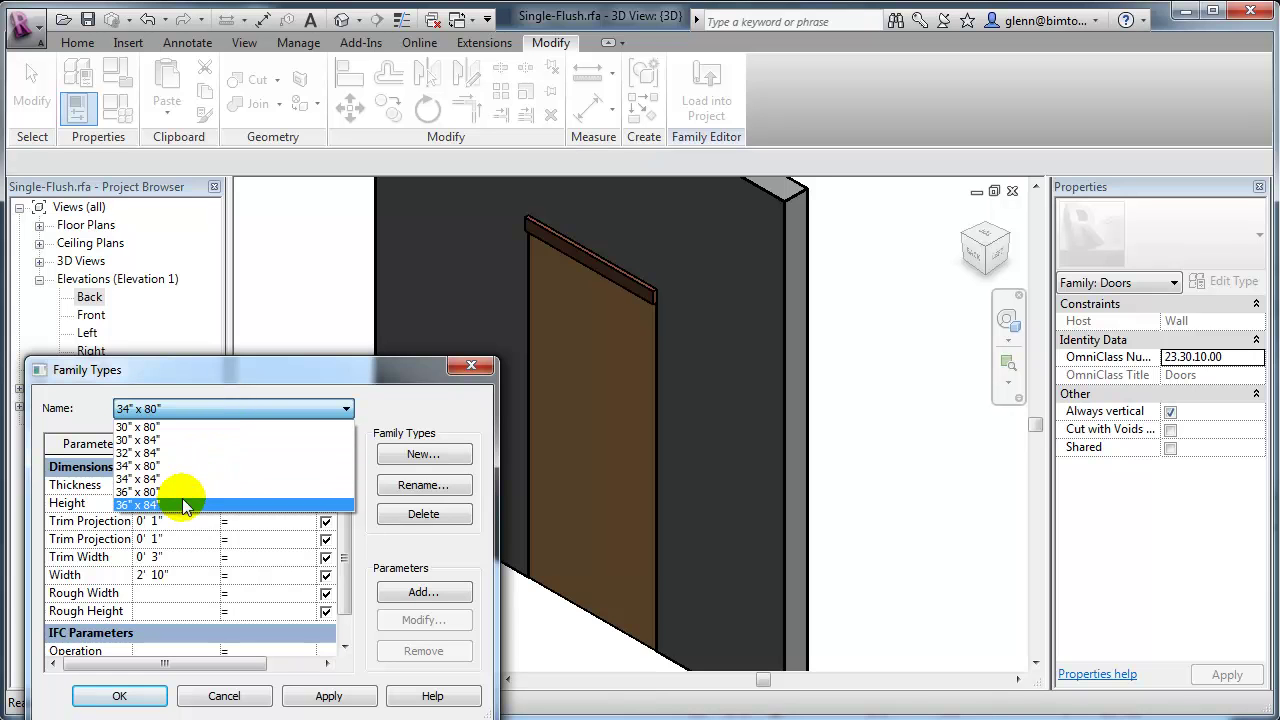
click(181, 491)
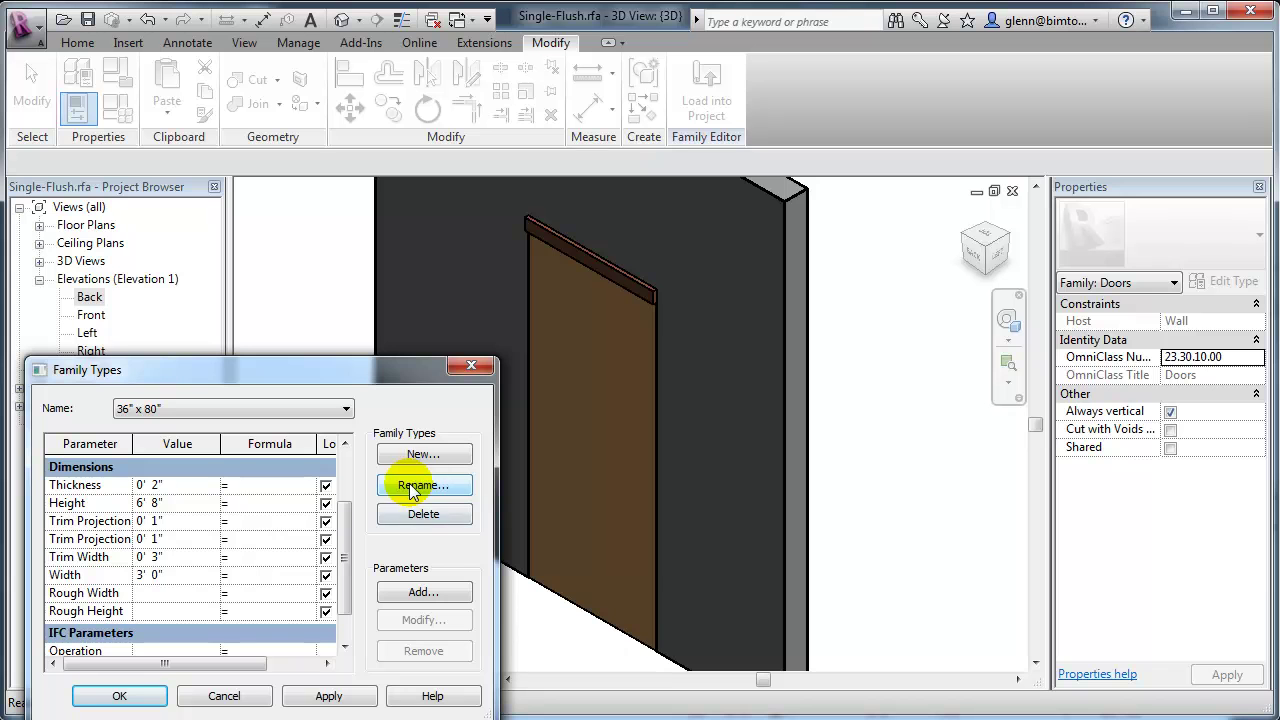
click(424, 592)
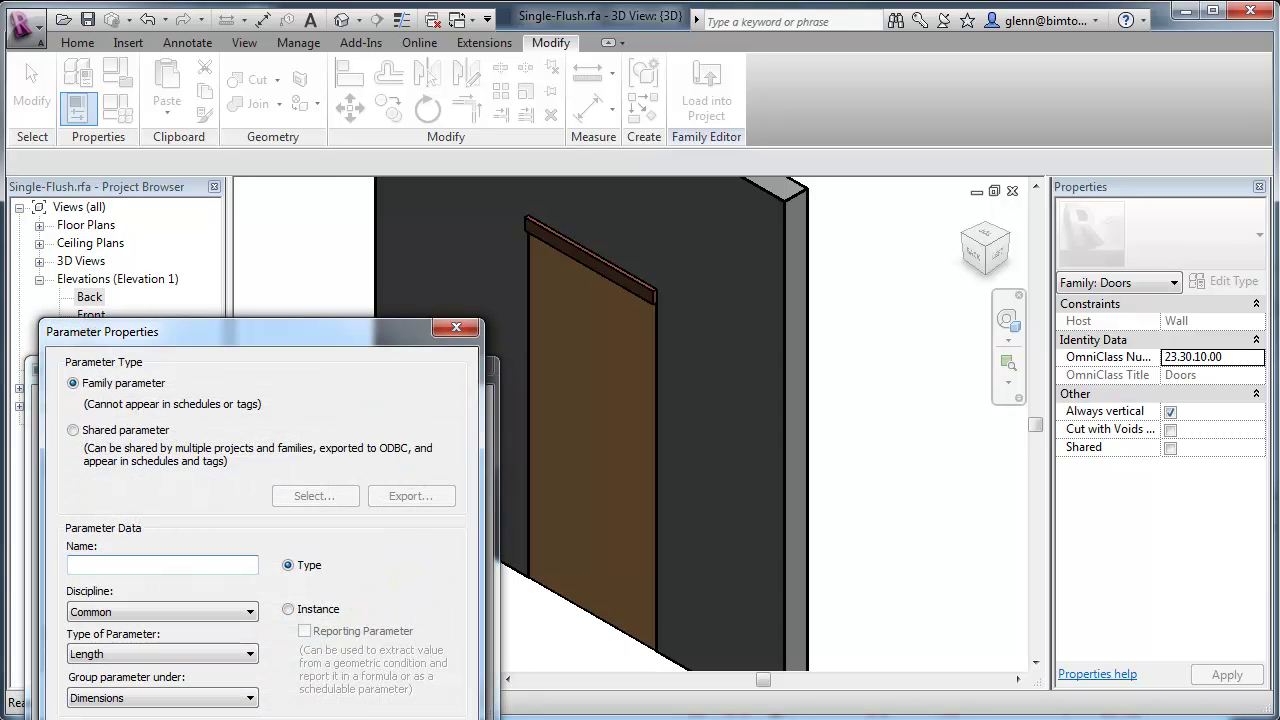
key(Escape)
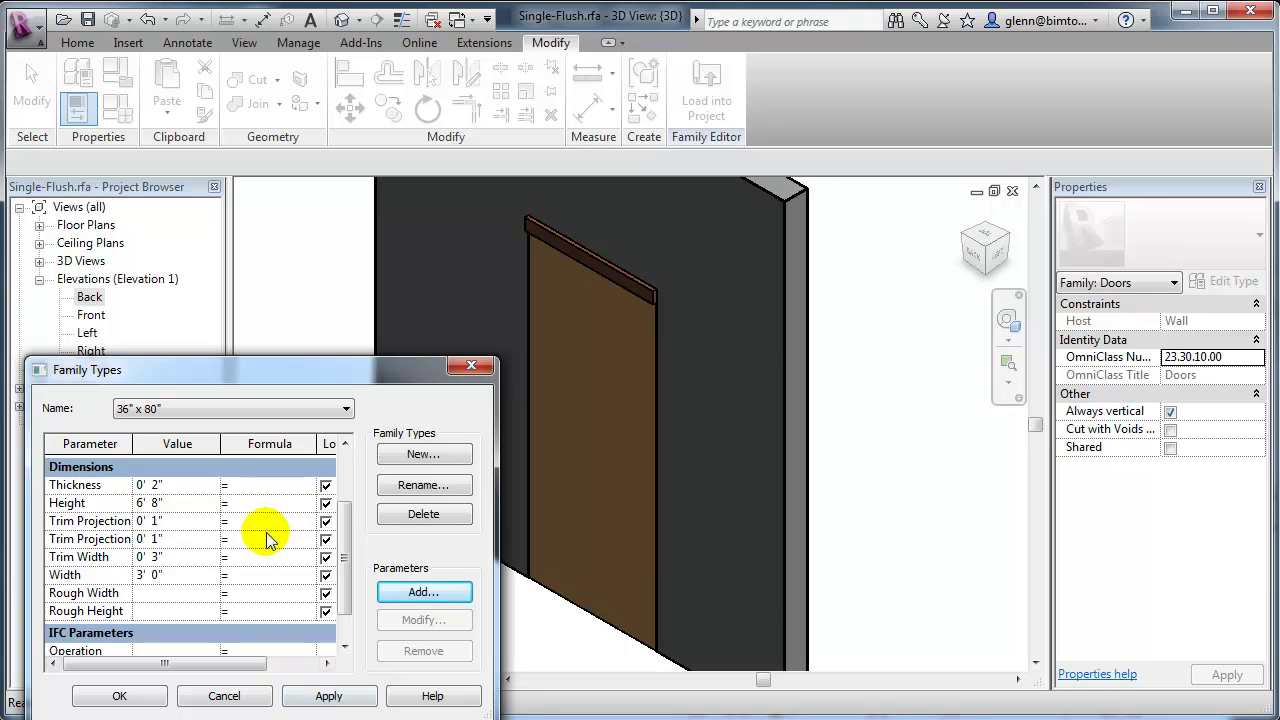
click(402, 456)
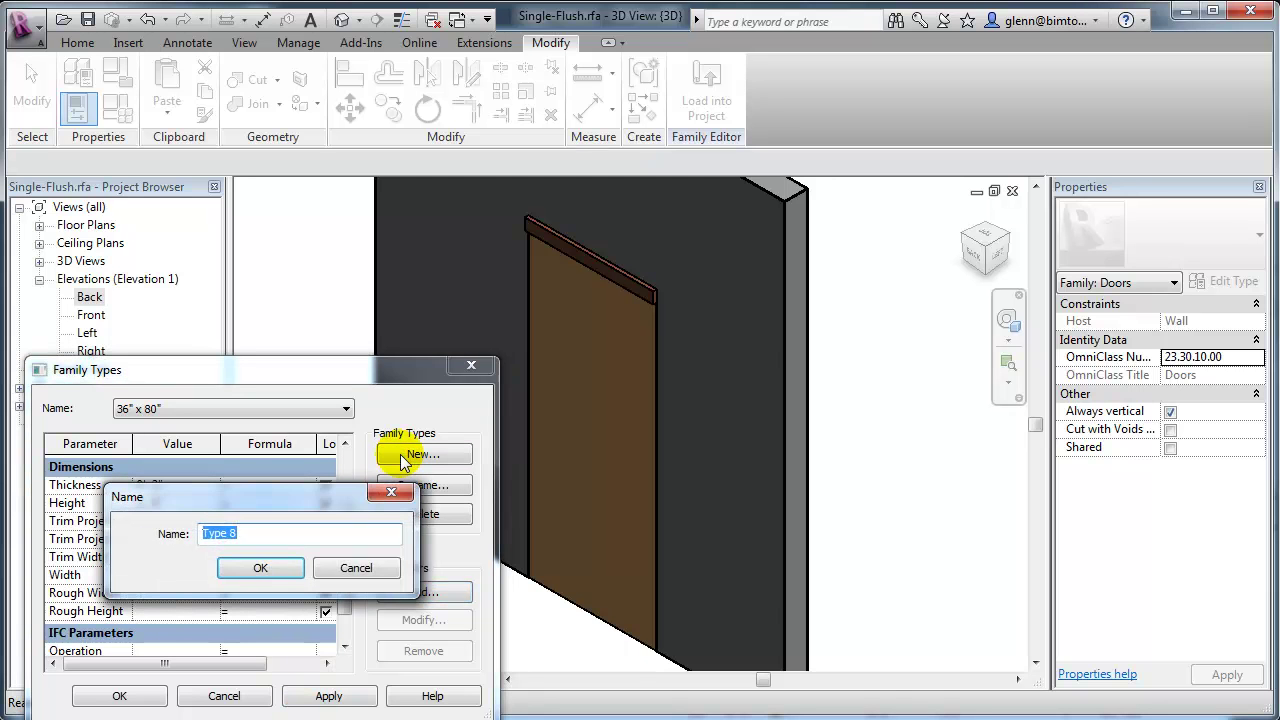
text(36 x 81")
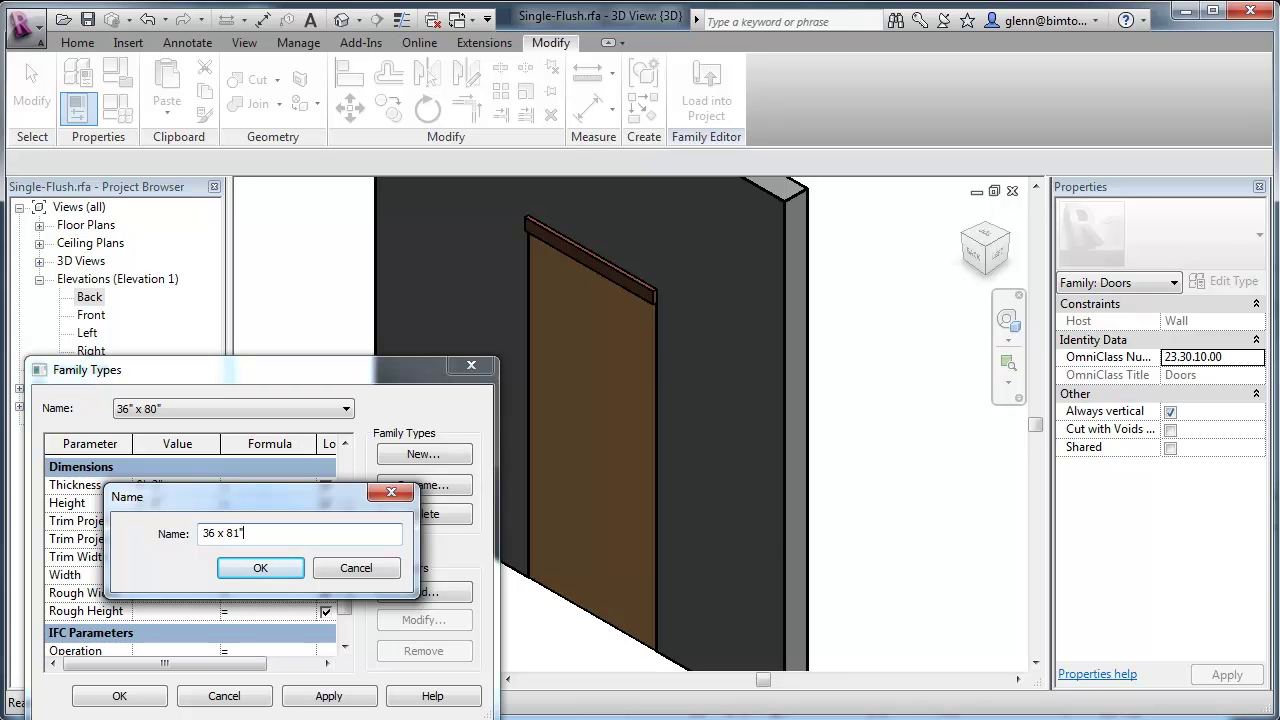
click(261, 567)
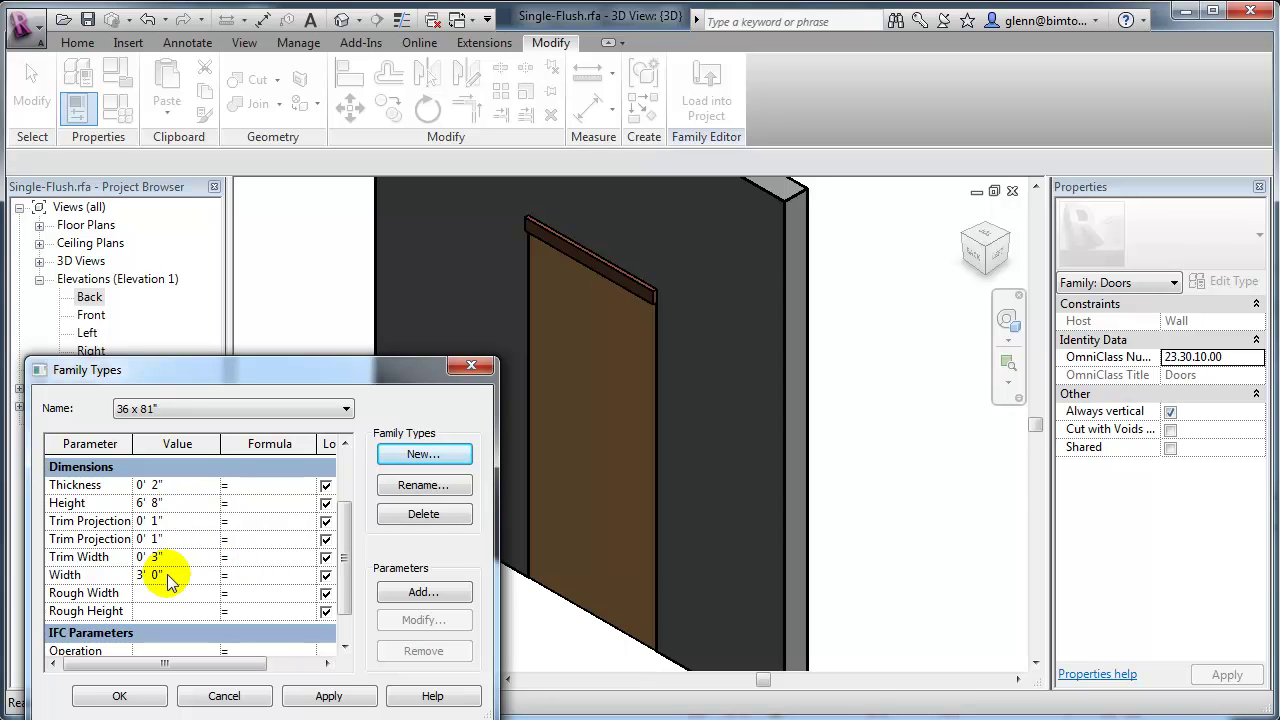
click(177, 502)
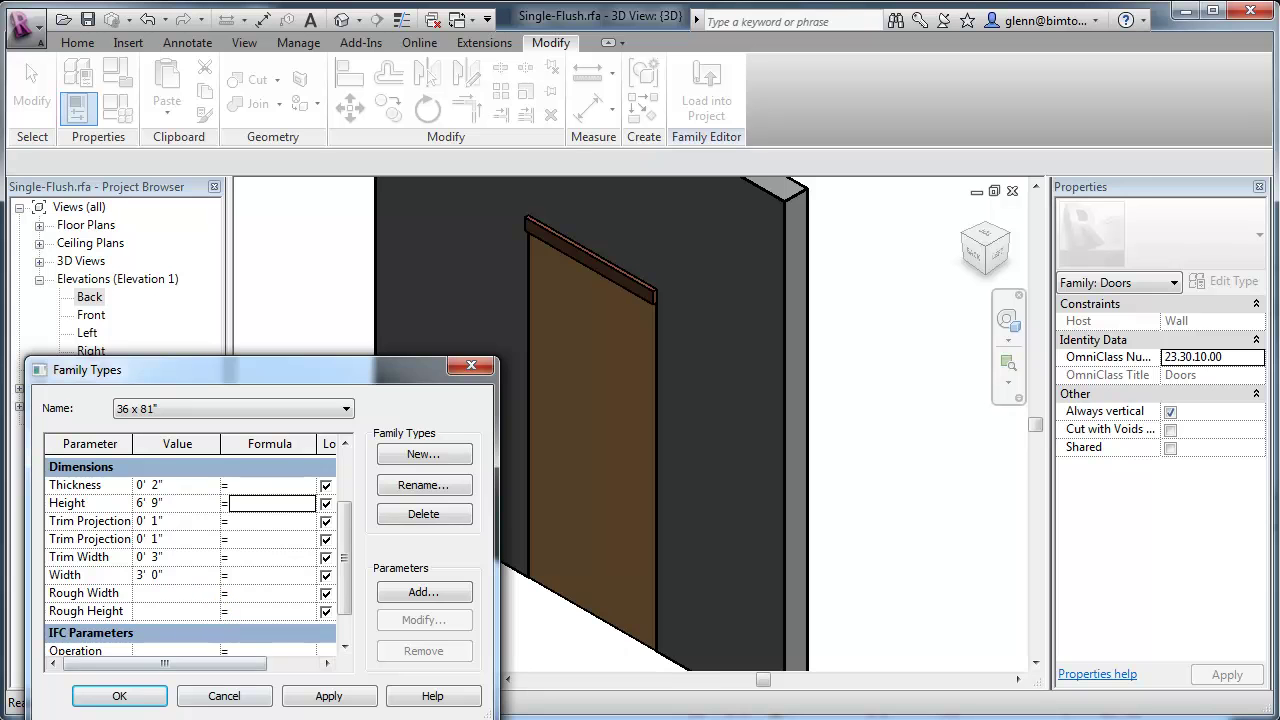
click(120, 696)
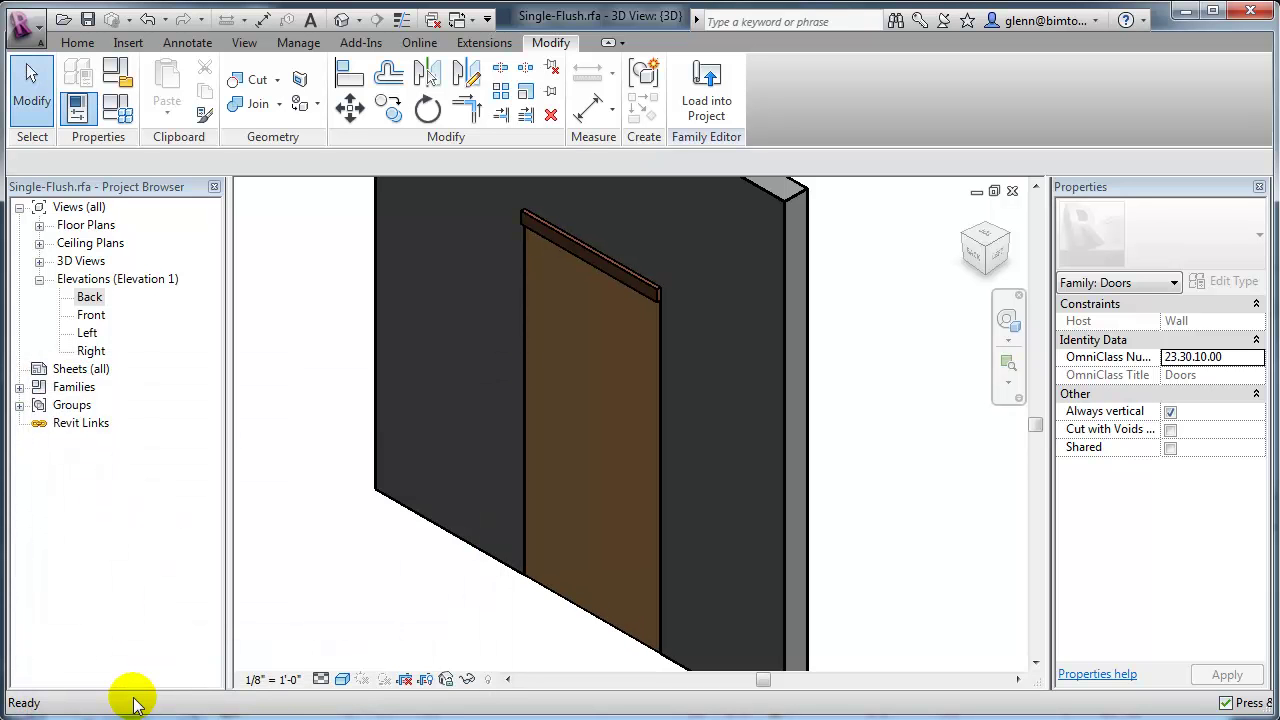
Step: Create a new family type named 32" x 81" from the 36 x 81" type
click(119, 110)
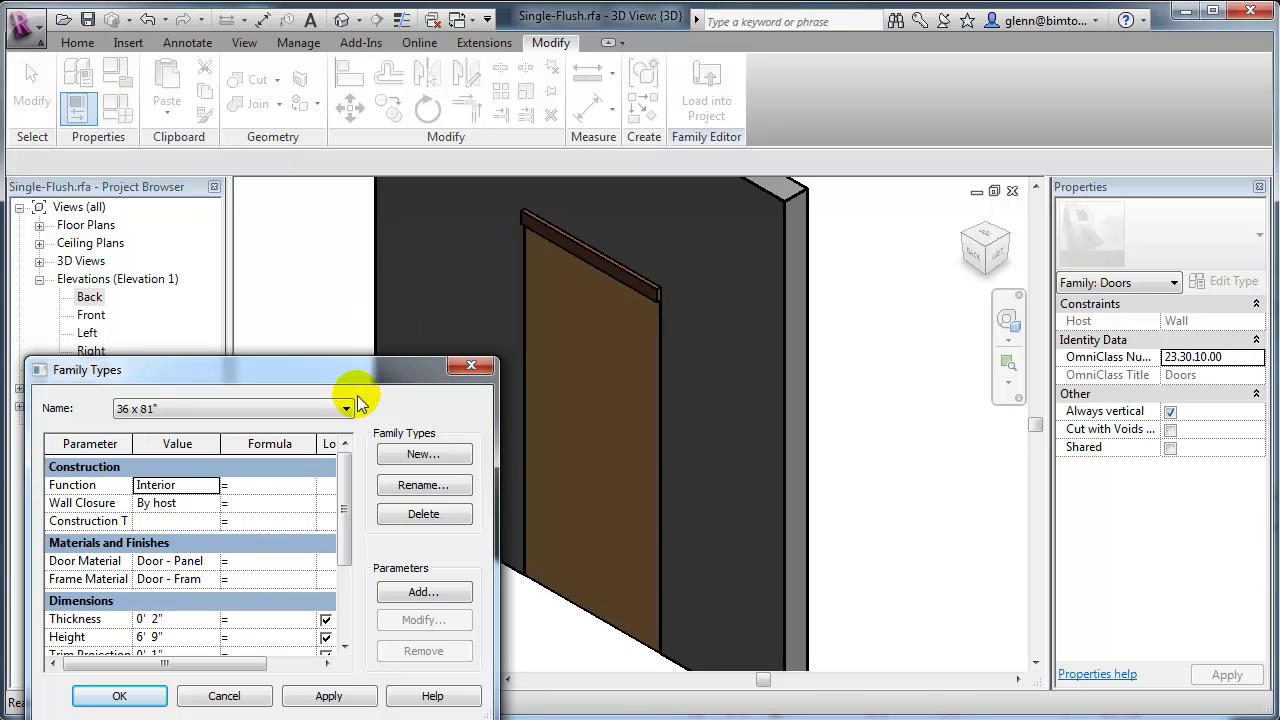
click(432, 455)
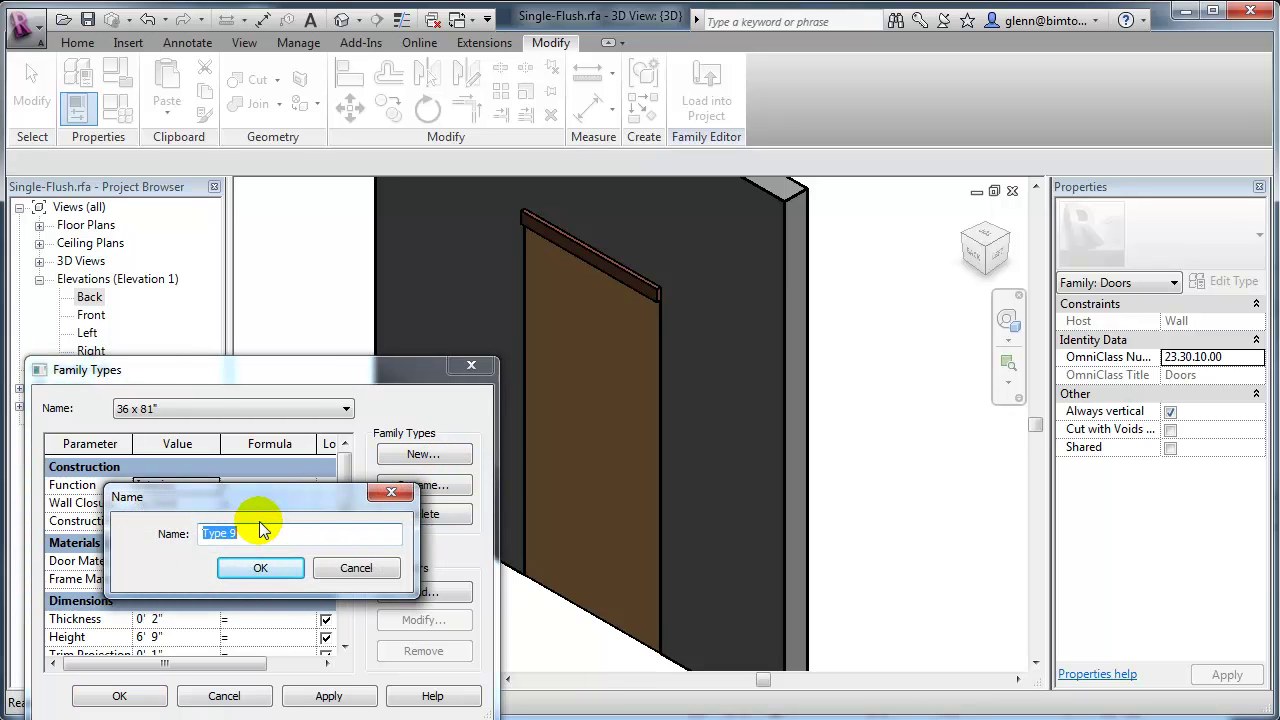
text(32" x 81)
click(252, 570)
click(219, 407)
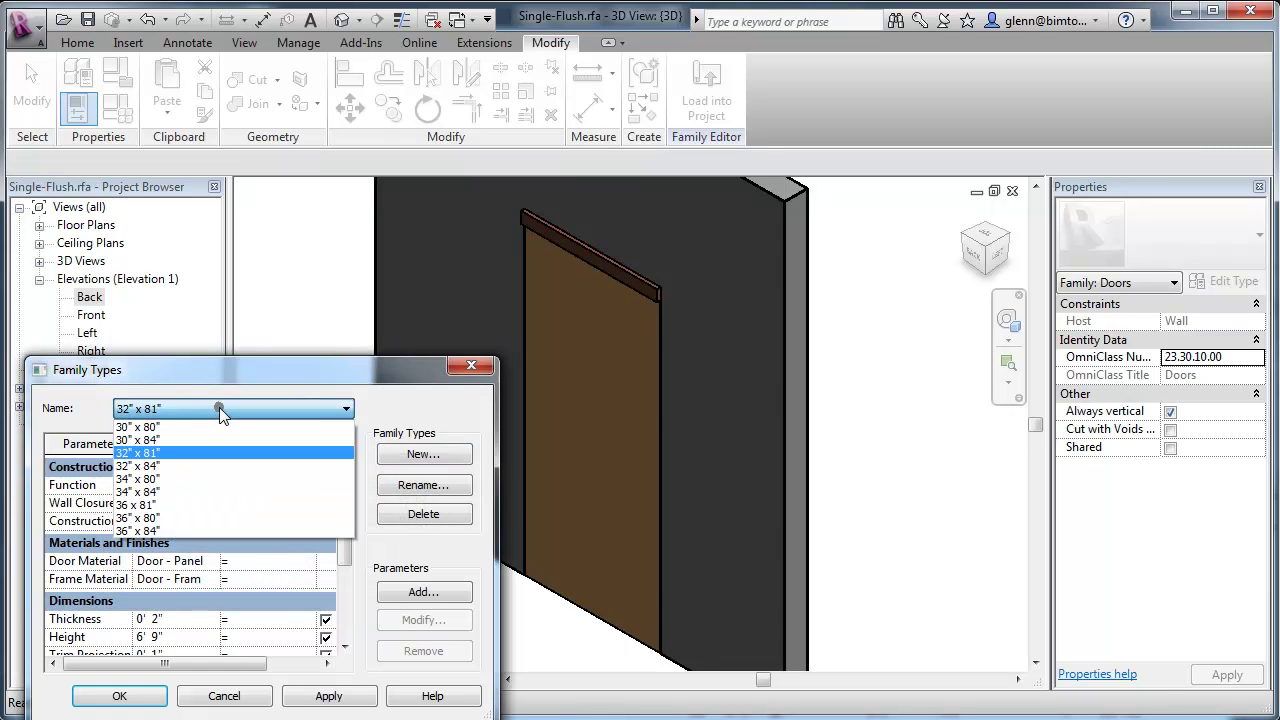
click(412, 416)
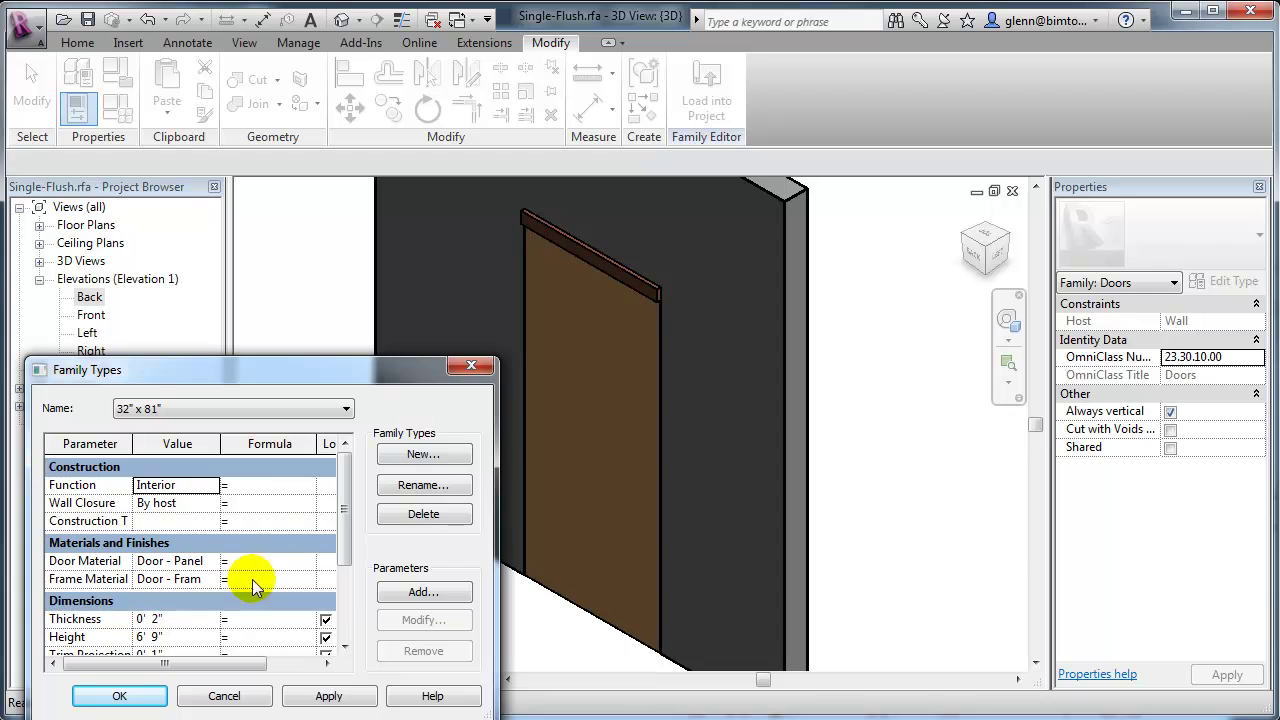
Step: Set the Width of the 32" x 81" type to match the width in its name and apply it to the door
scroll(351, 548, down, 2)
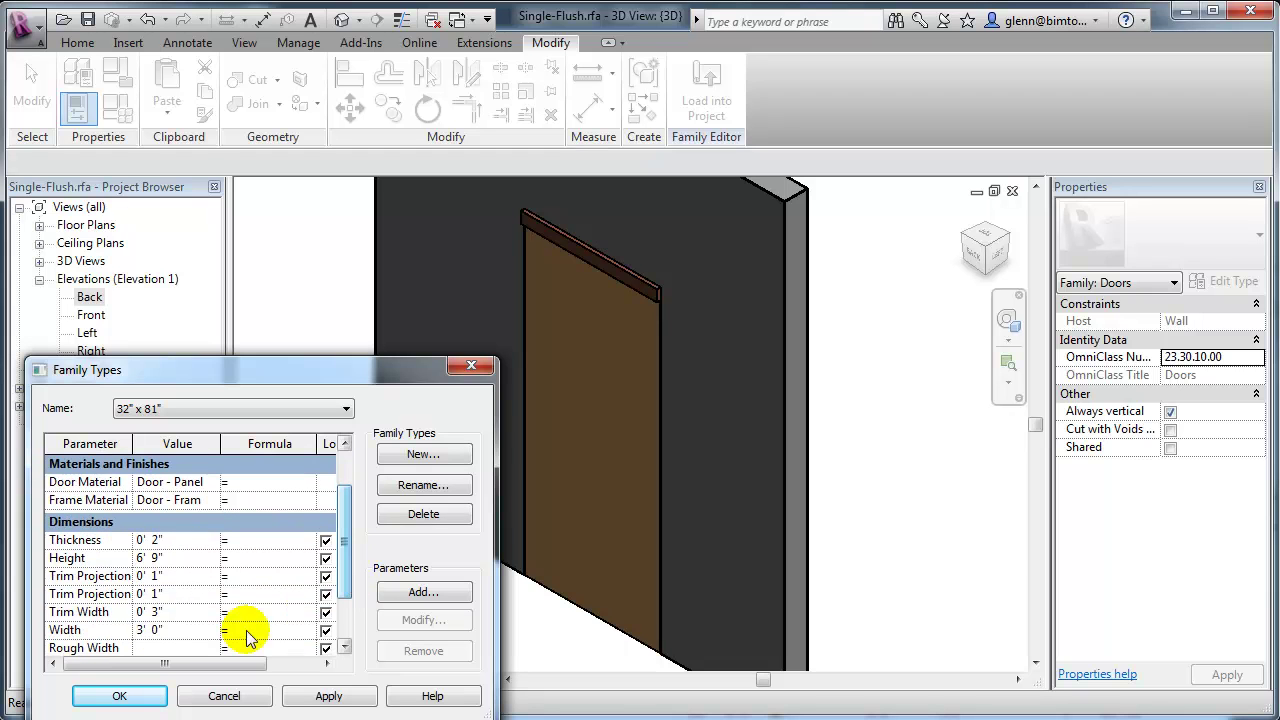
click(191, 629)
text(0)
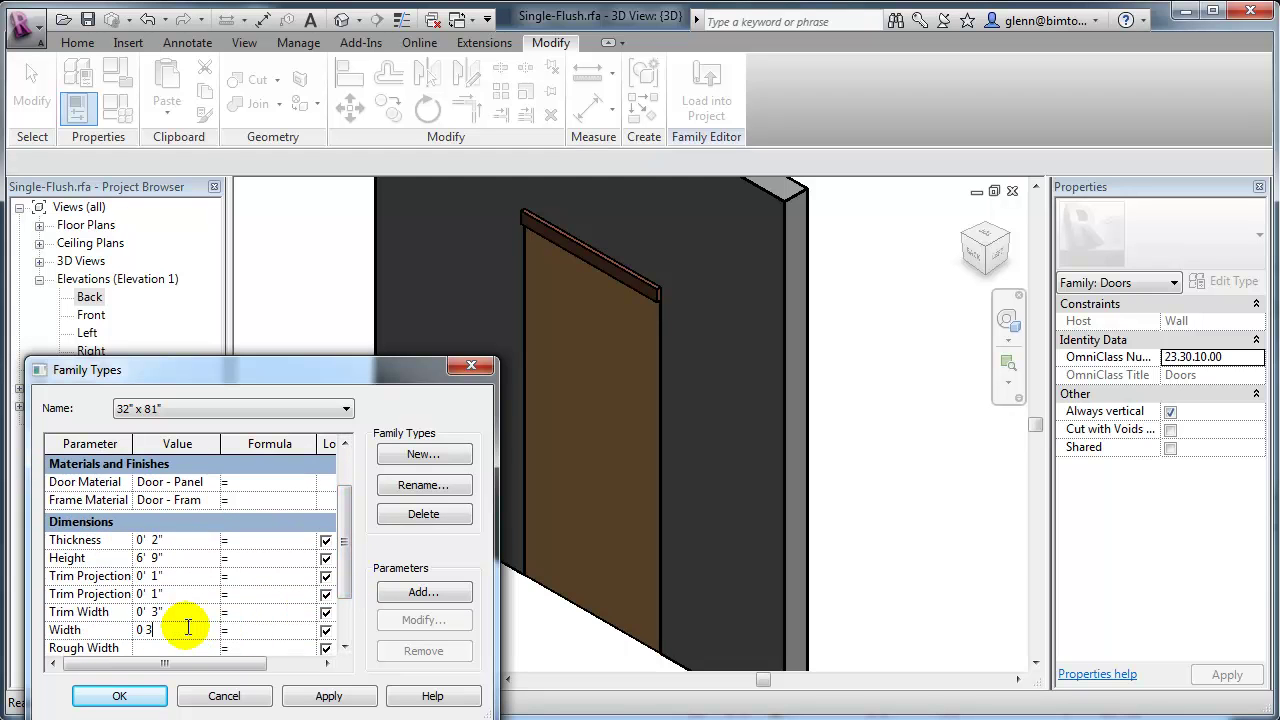
click(119, 696)
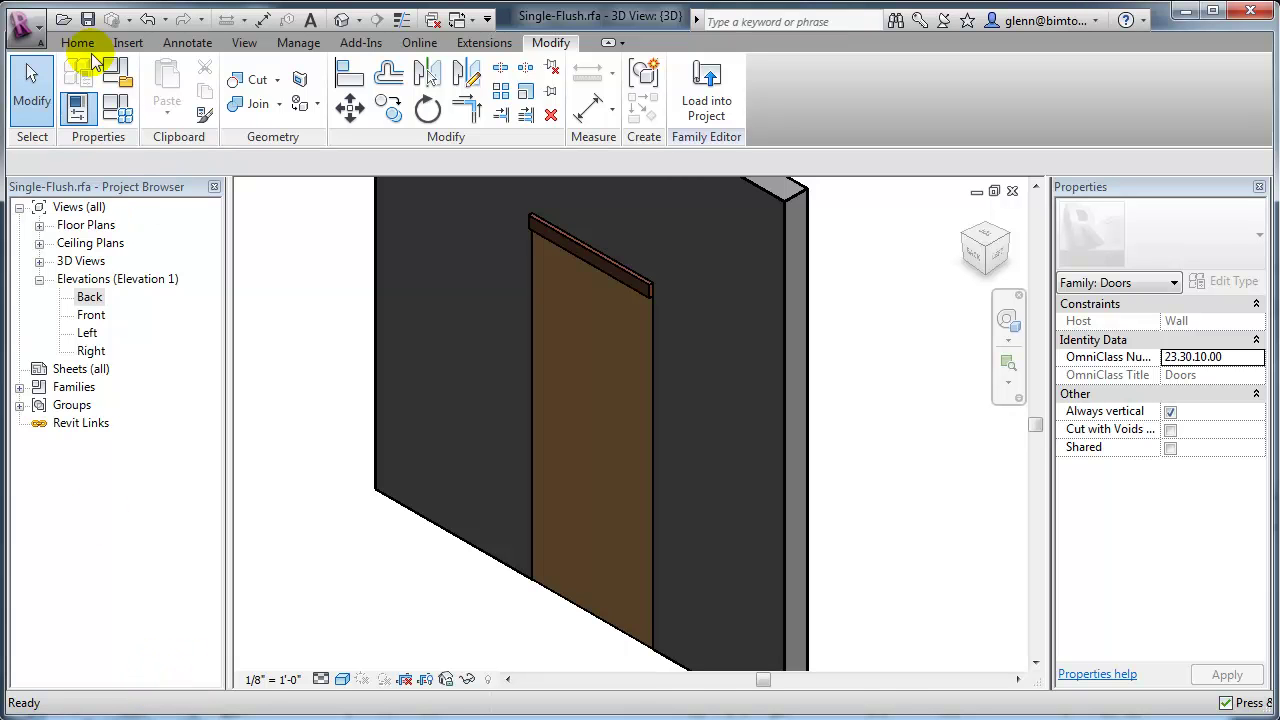
Step: Save the door family in My Documents under the new name Schindler-Single-Flush.rfa
click(36, 36)
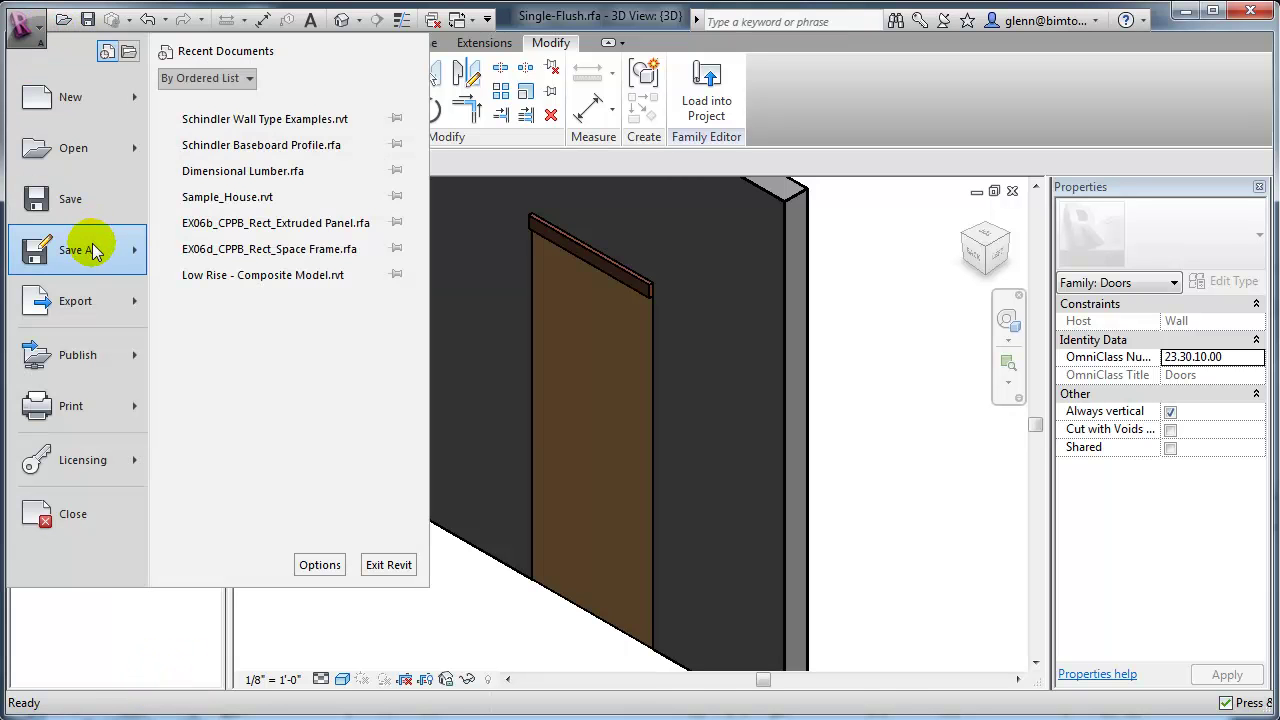
mouse_move(88, 250)
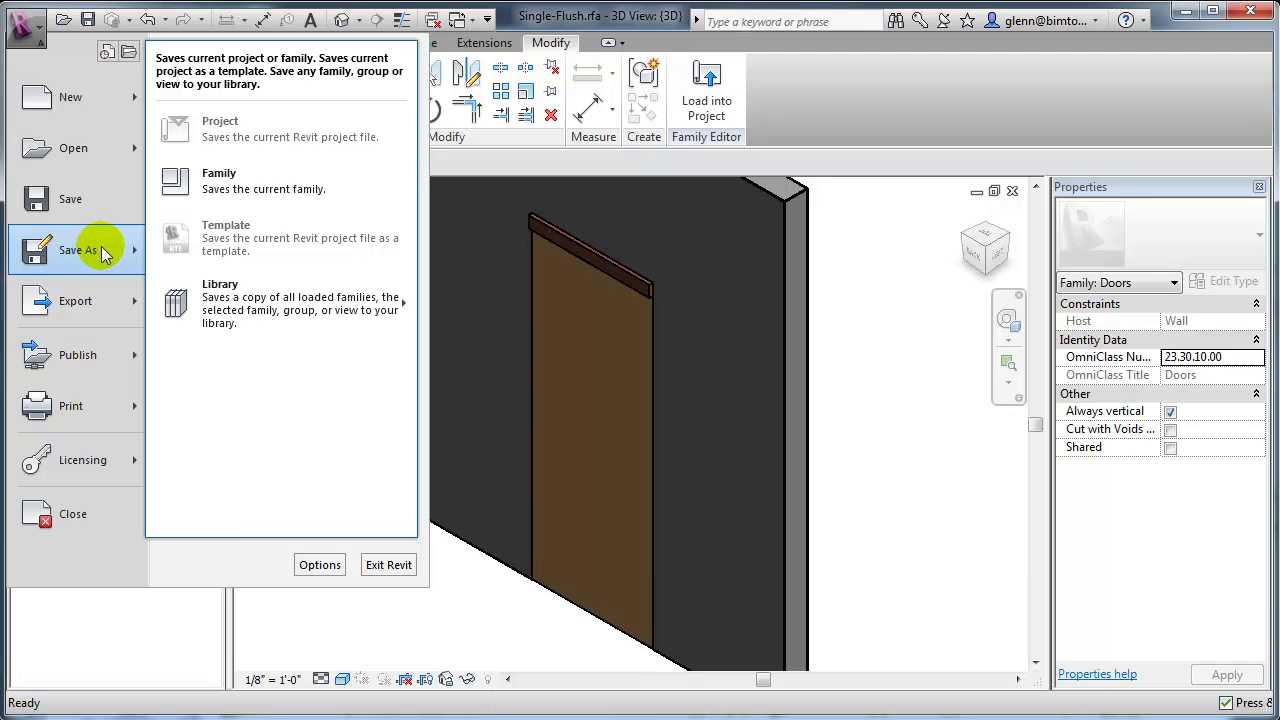
click(244, 187)
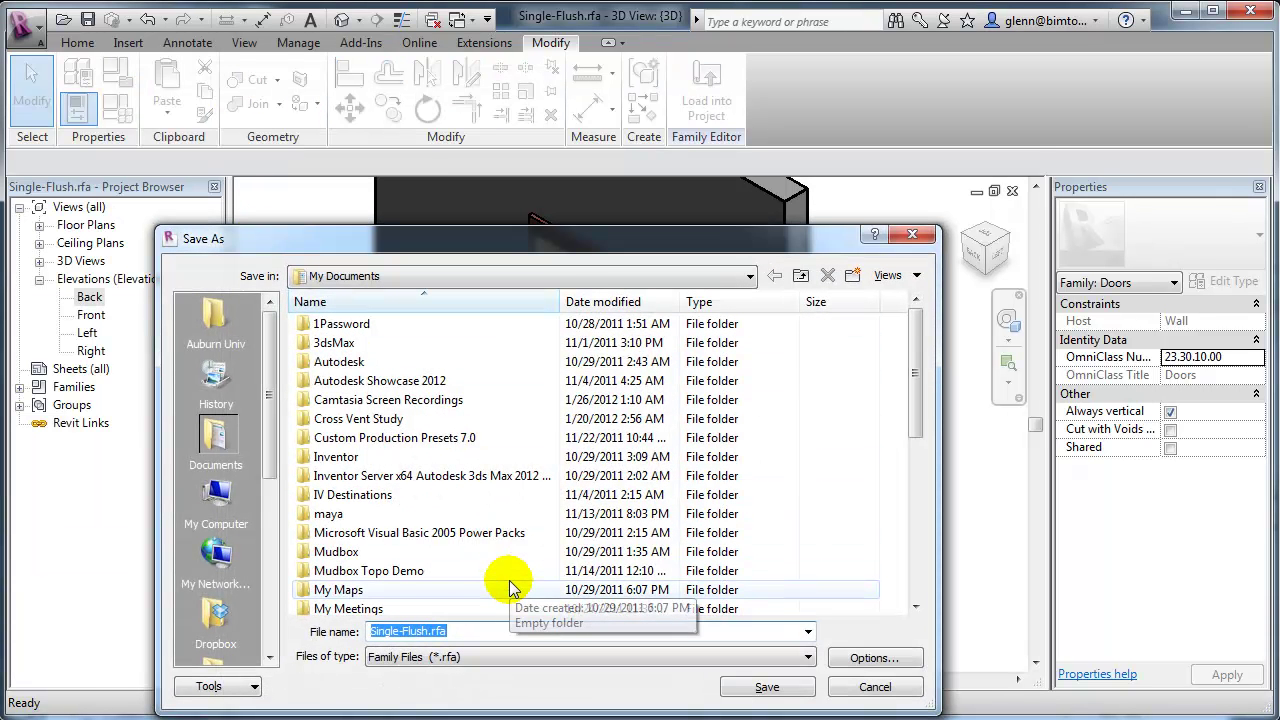
click(480, 631)
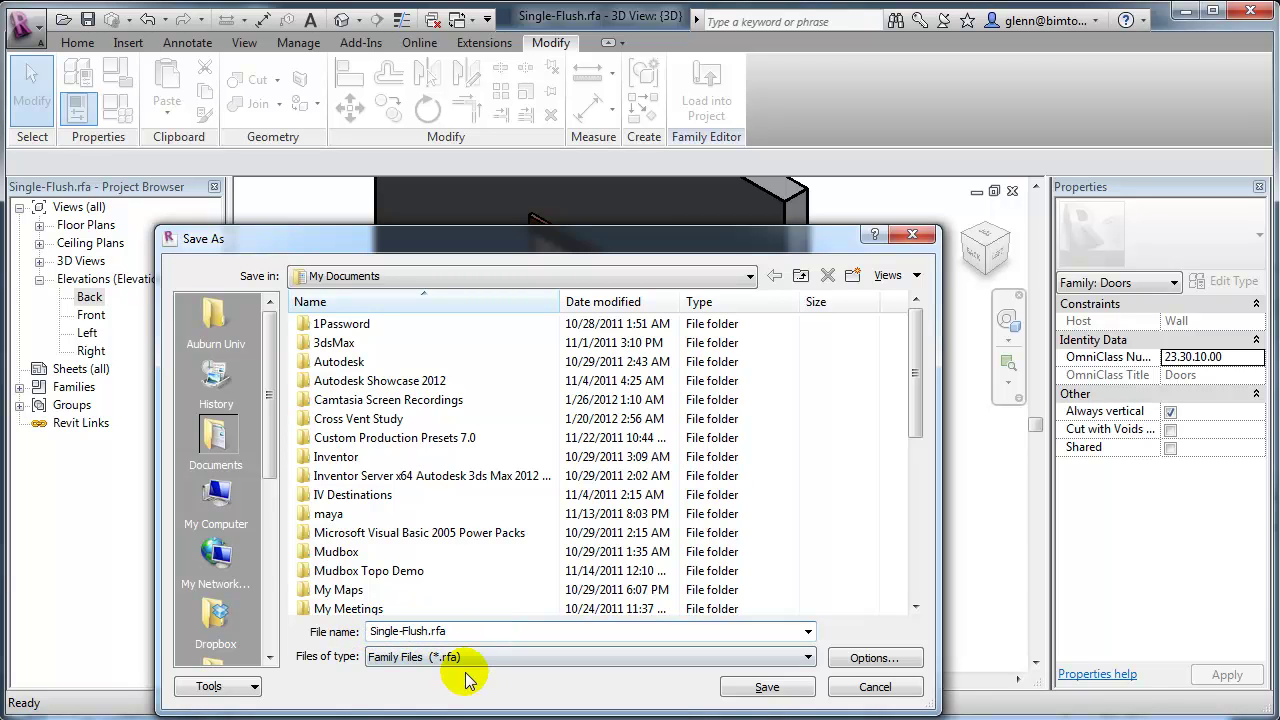
text(chindler-)
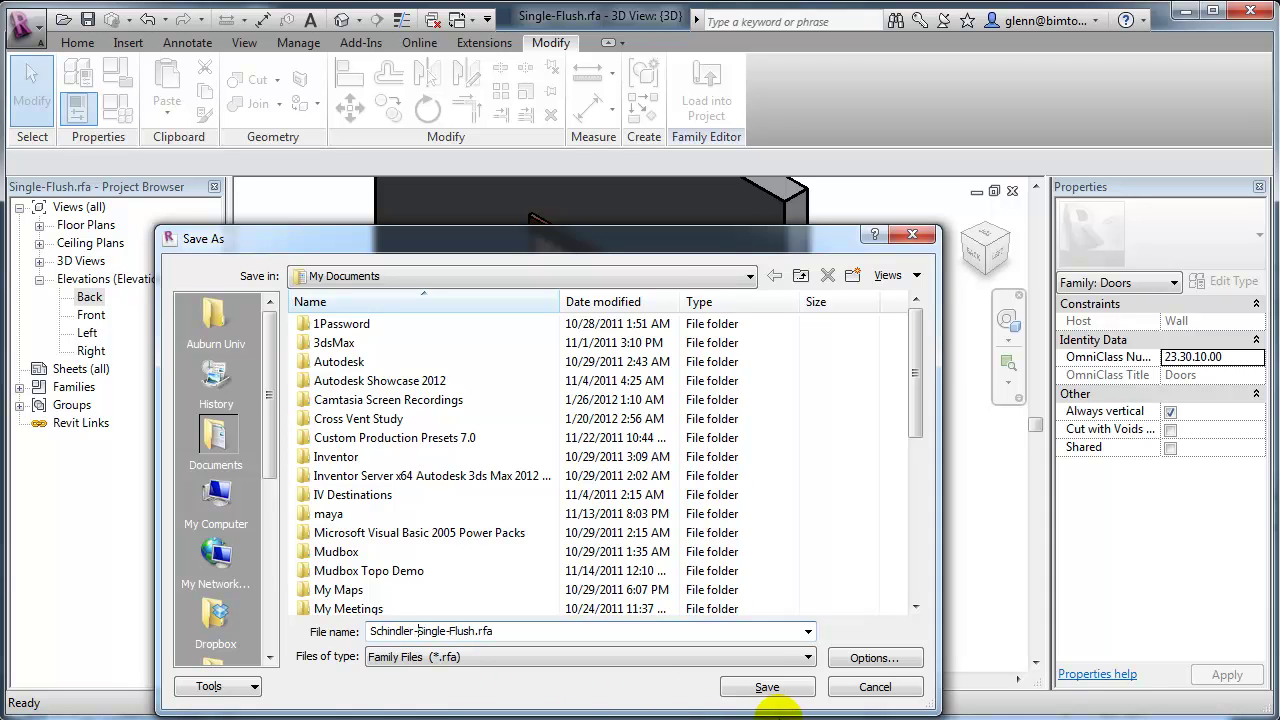
click(777, 686)
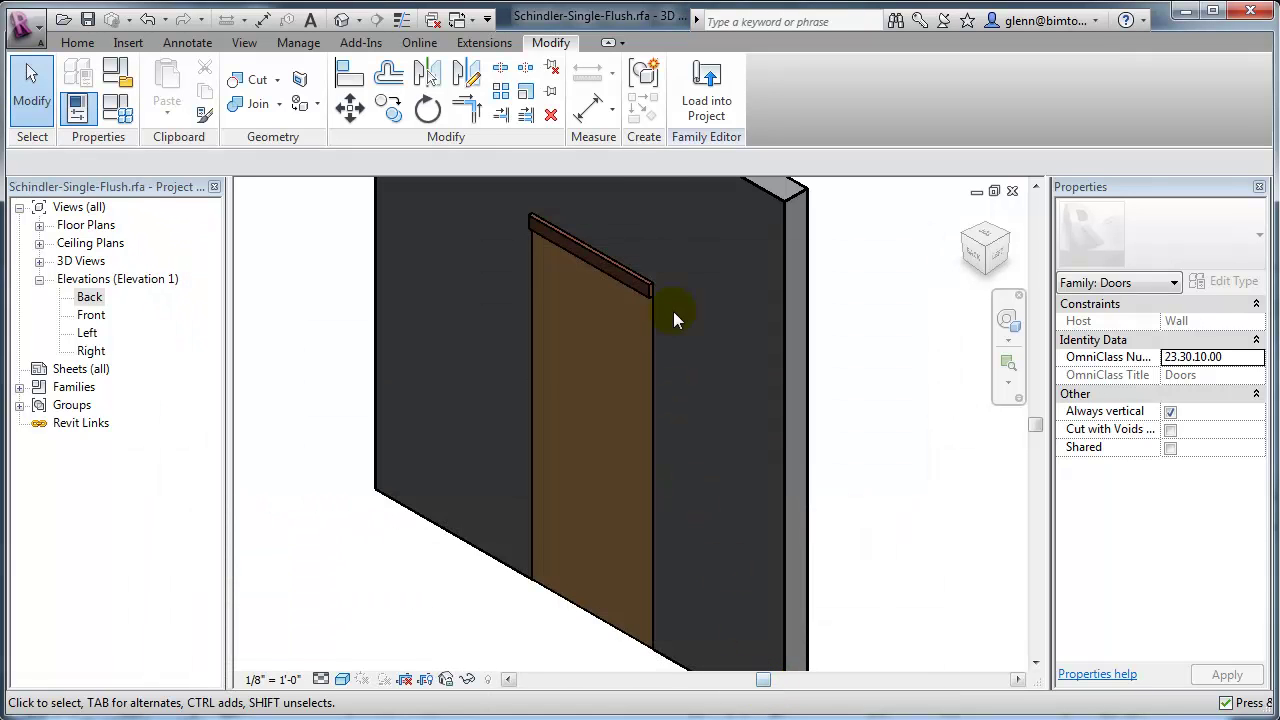
Step: Load the family into Schindler Wall Type Examples.rvt and show the project in the default 3D view without placing a door
click(707, 118)
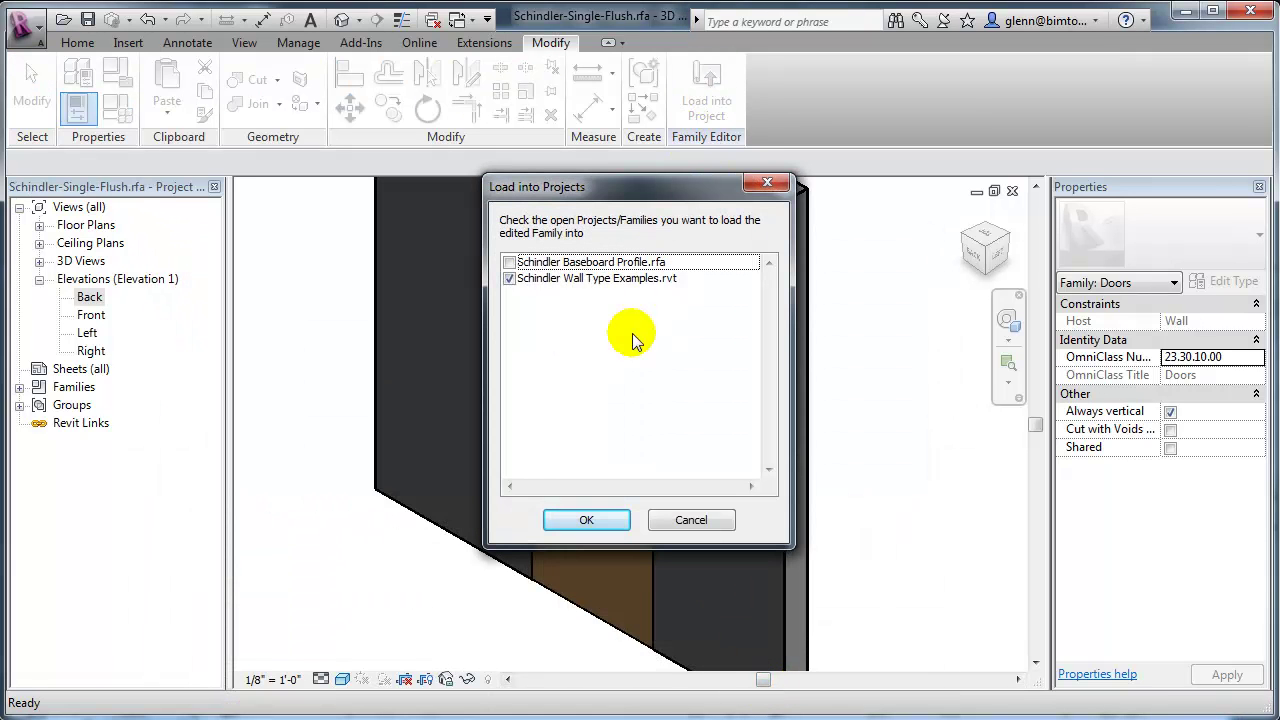
click(613, 523)
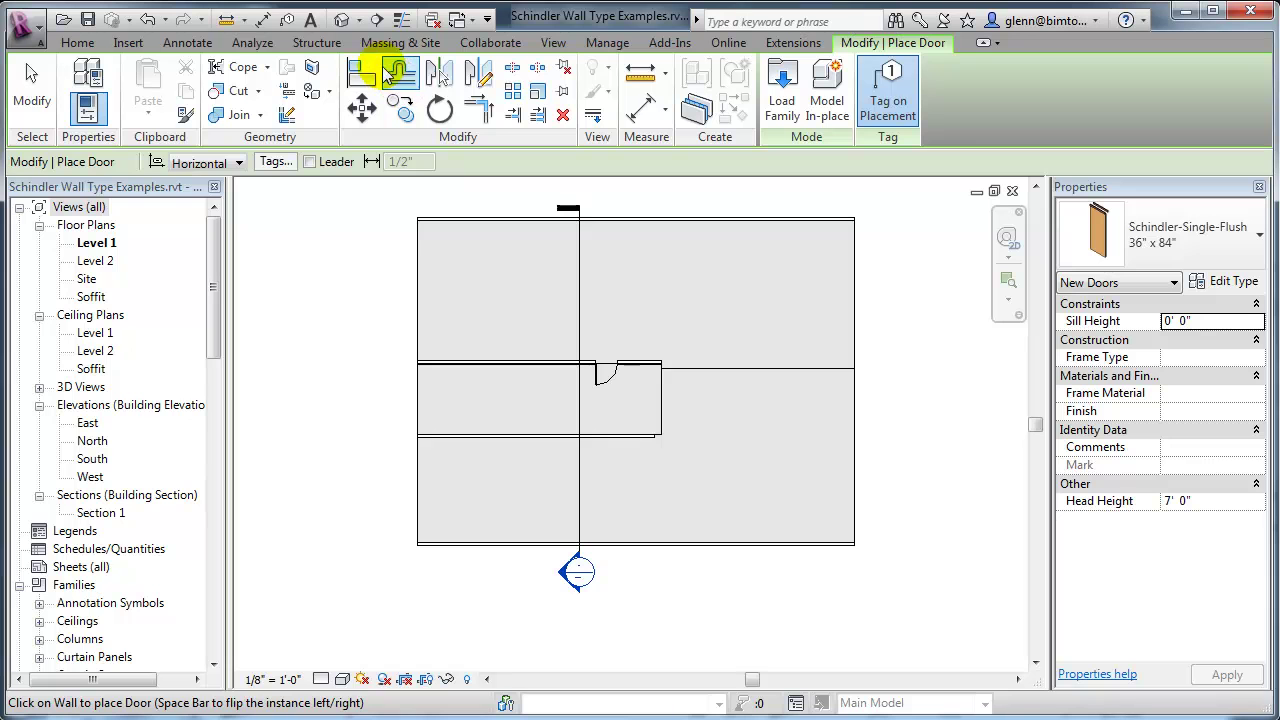
click(343, 19)
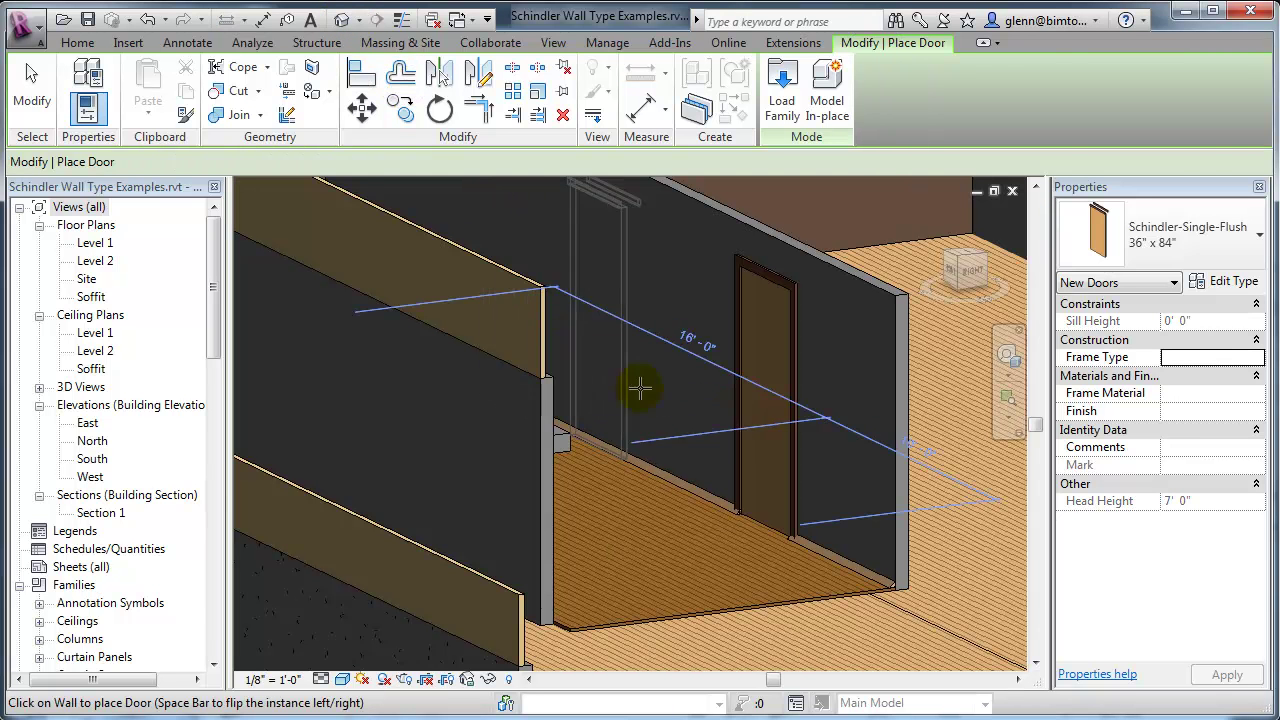
click(32, 80)
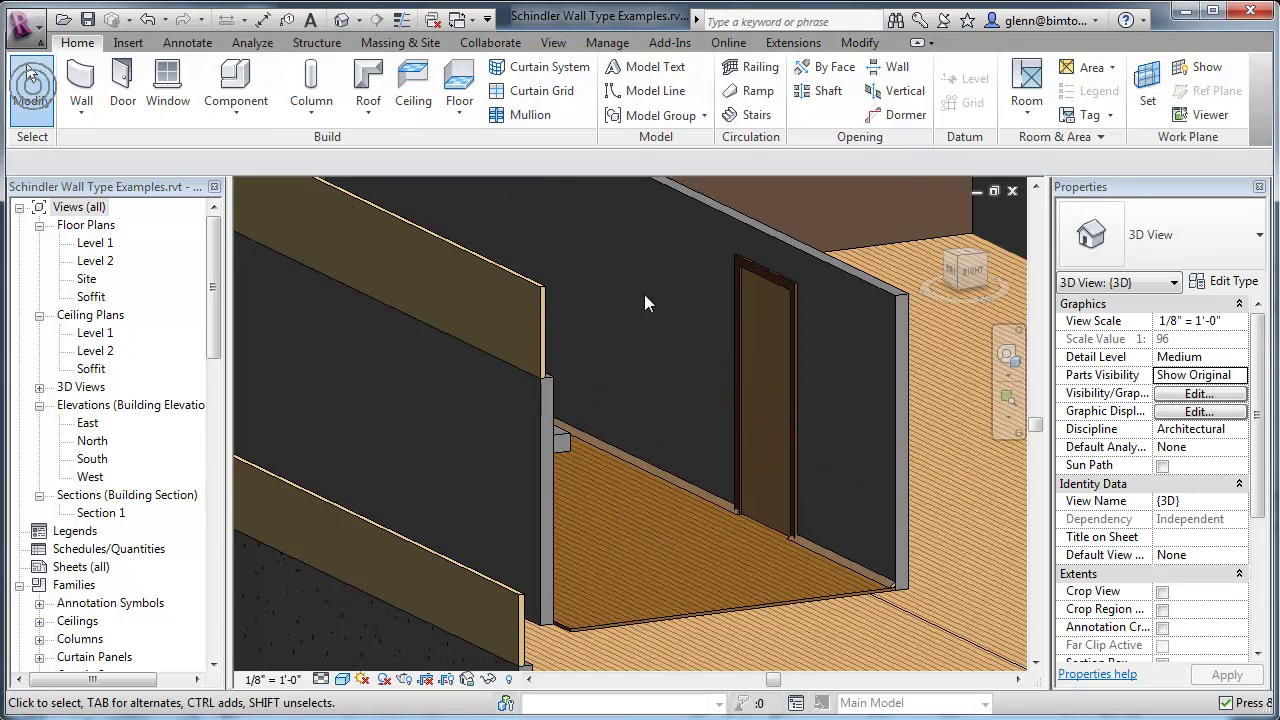
Step: Change the existing Single-Flush door in the interior wall to the Schindler-Single-Flush type 36 x 81"
click(785, 281)
click(1214, 230)
scroll(1251, 391, up, 3)
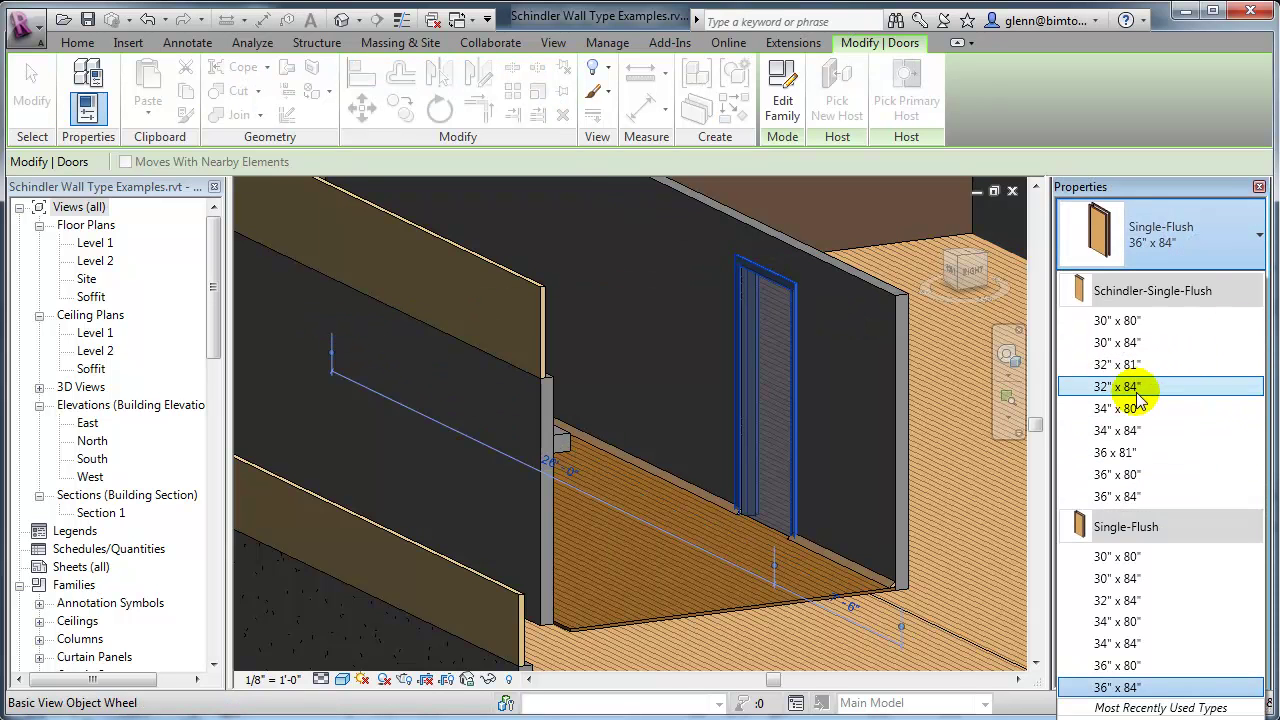
click(1116, 452)
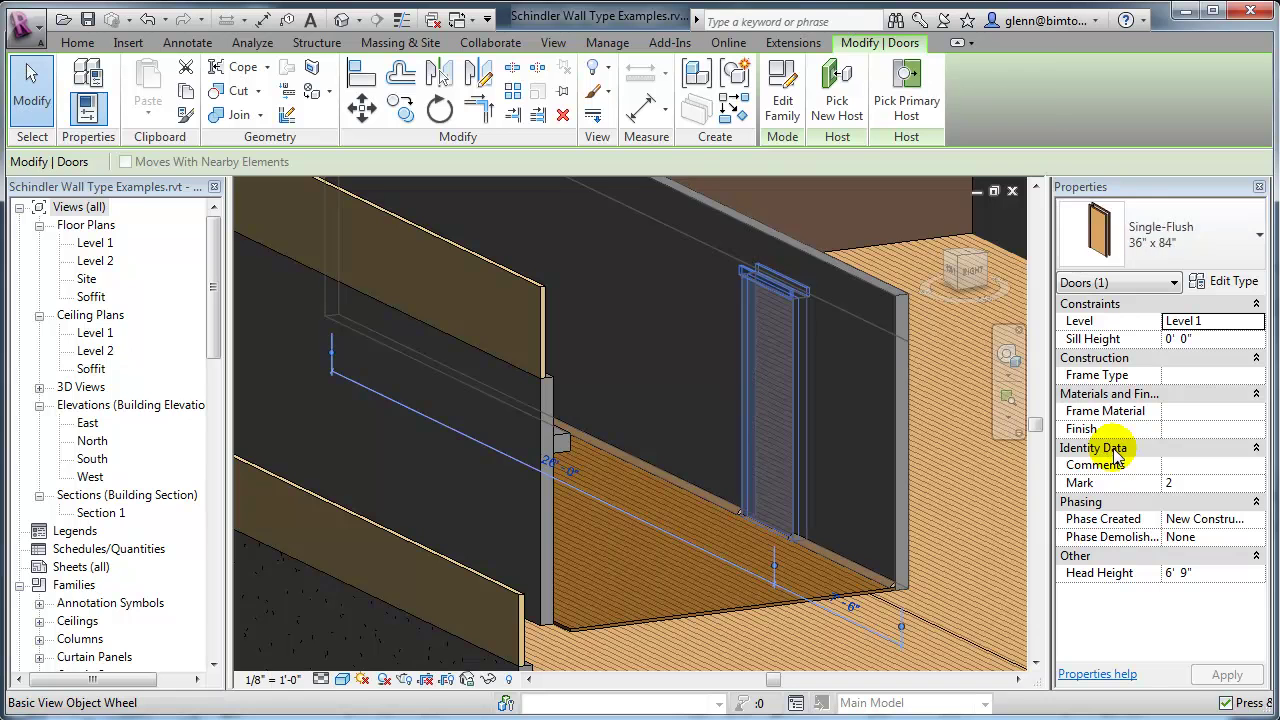
click(992, 499)
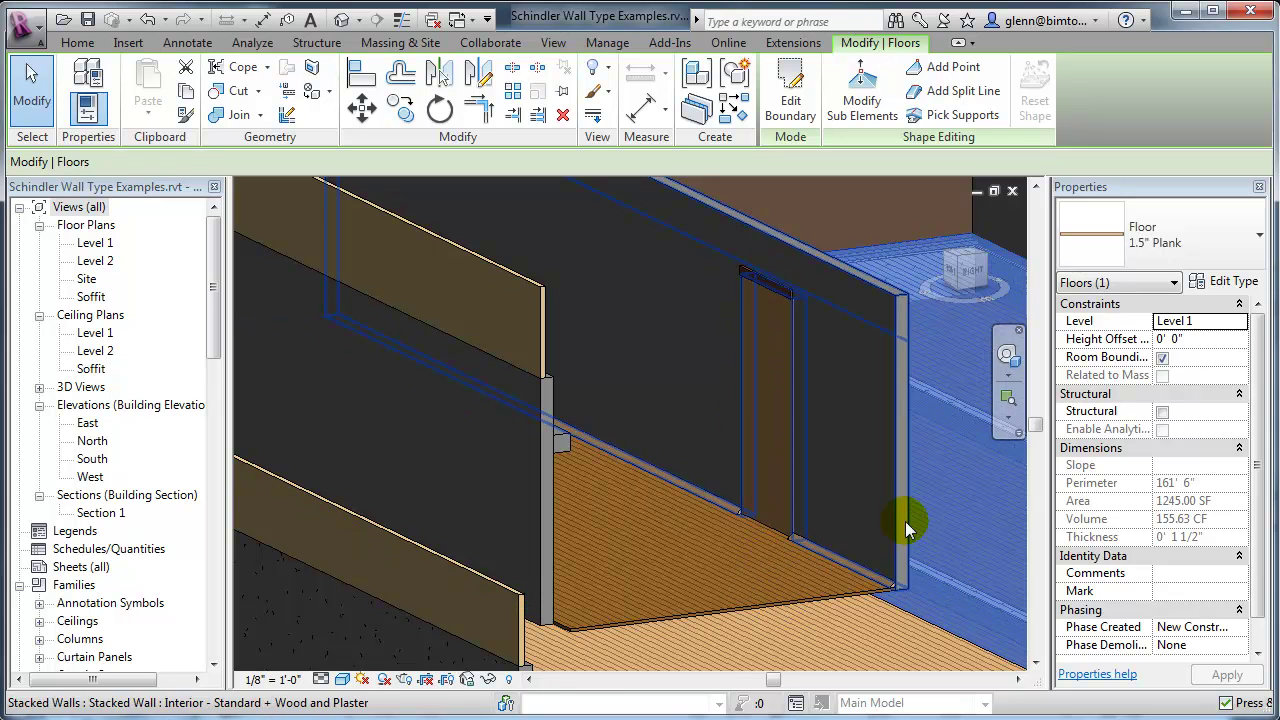
Step: Place a Schindler-Single-Flush 36" x 84" door in the long exterior wall, facing the wide plank floor
click(1008, 362)
drag(671, 512, 931, 363)
click(986, 262)
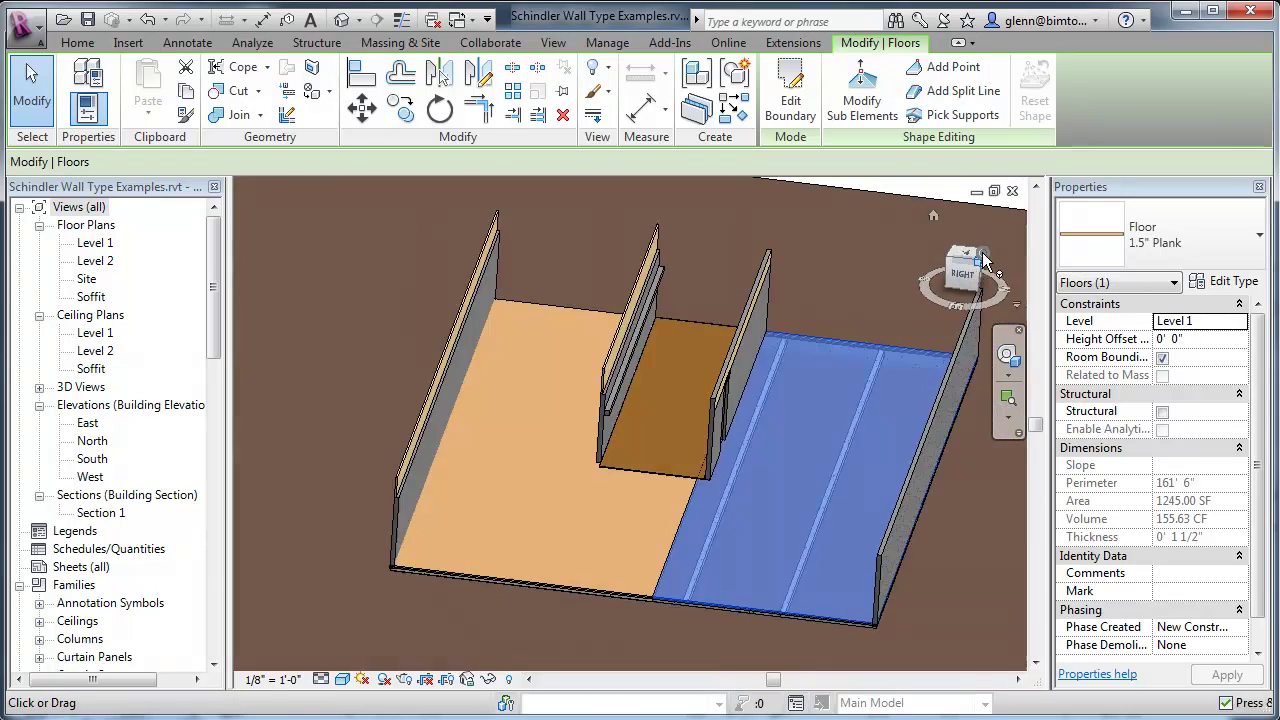
scroll(493, 345, up, 4)
scroll(493, 345, up, 2)
middle_drag(493, 345, 631, 525)
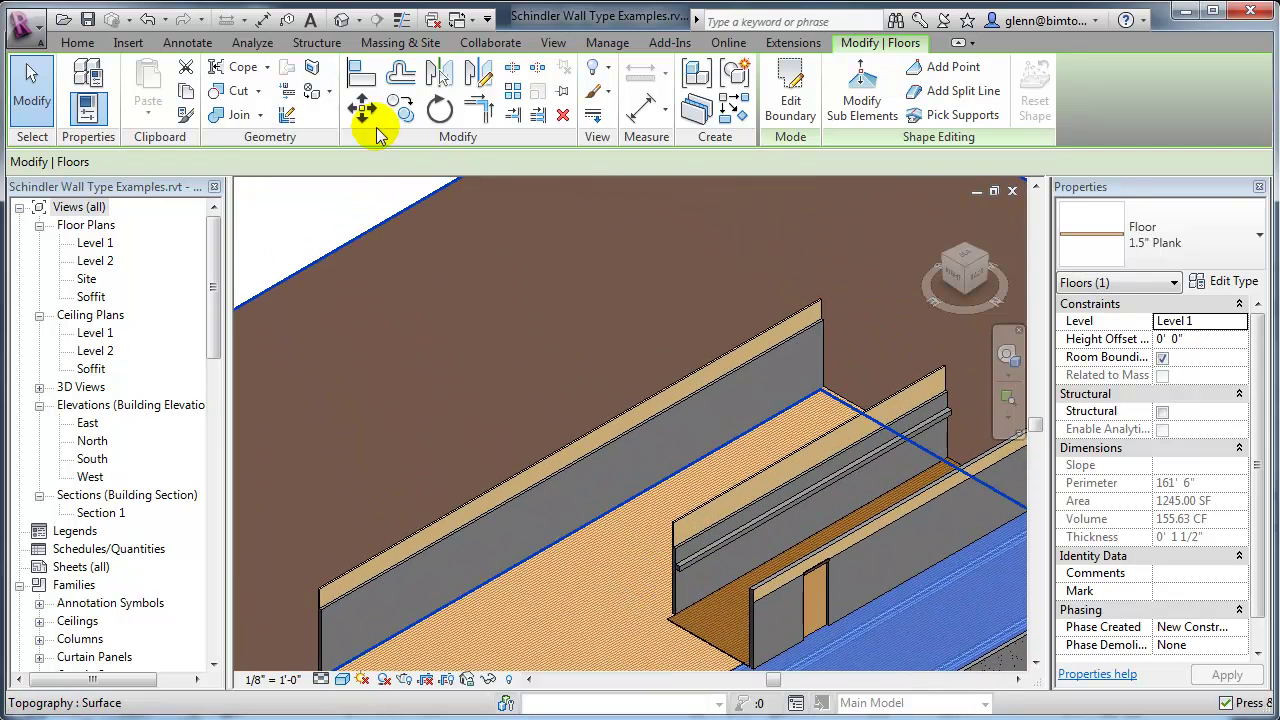
click(84, 43)
click(119, 88)
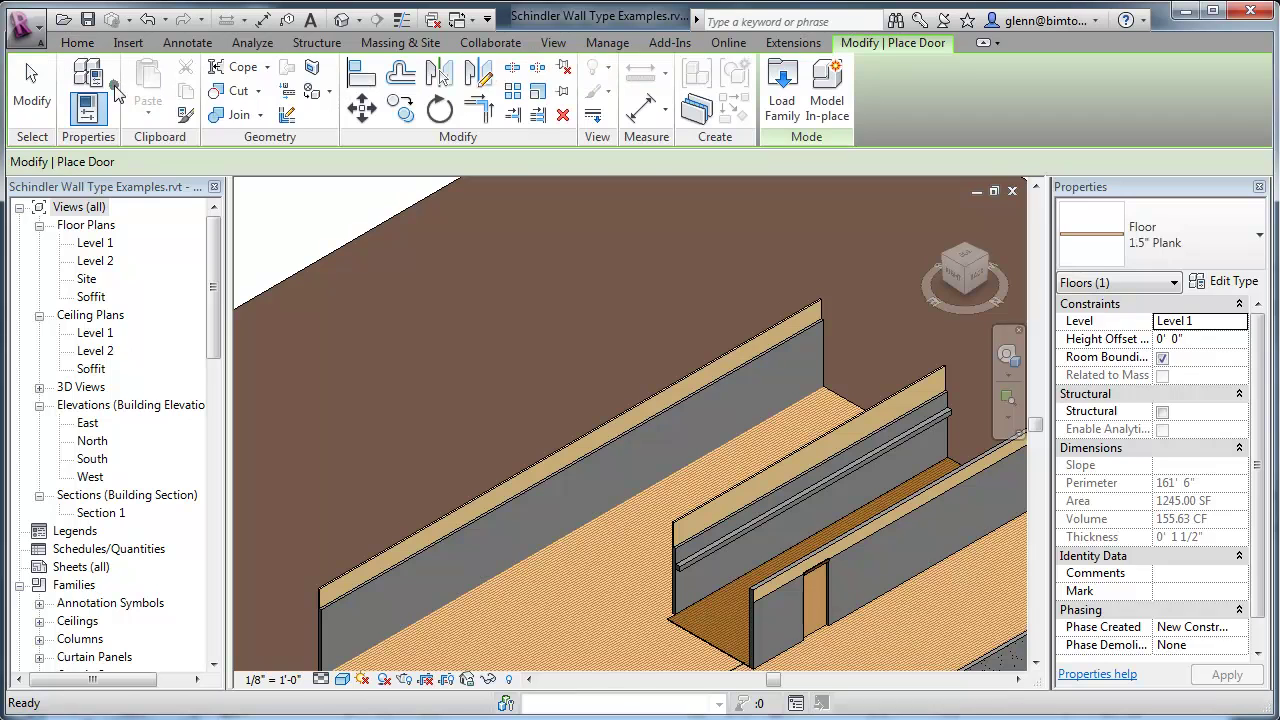
click(641, 432)
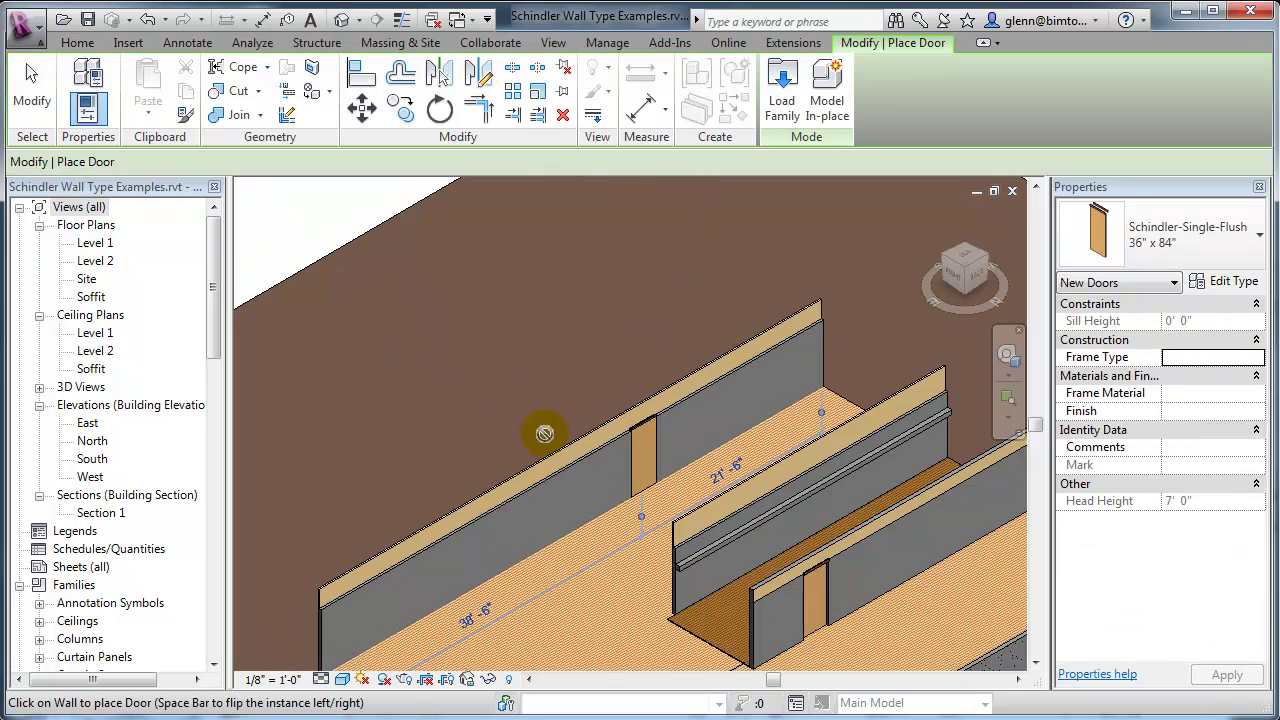
scroll(602, 463, up, 4)
scroll(606, 465, up, 1)
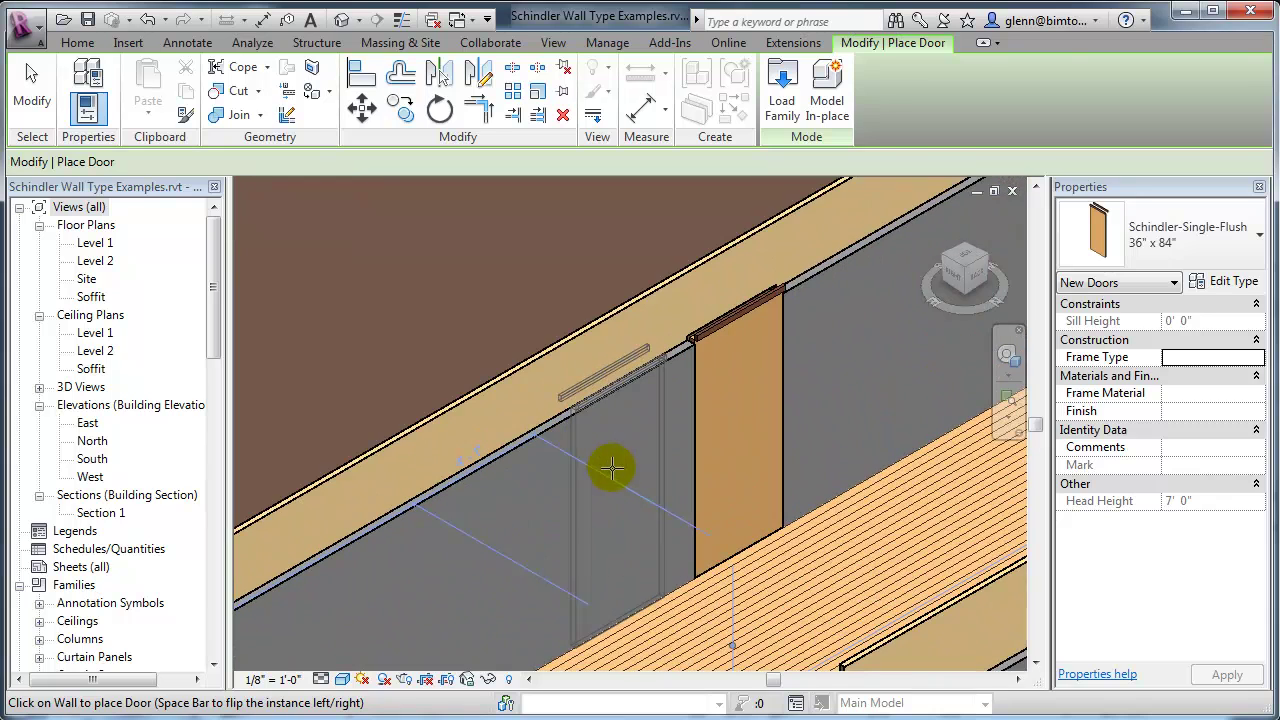
click(32, 88)
Step: Examine the head trim, panel and floor edge of the exterior wall door and the interior wall door up close
scroll(716, 450, up, 4)
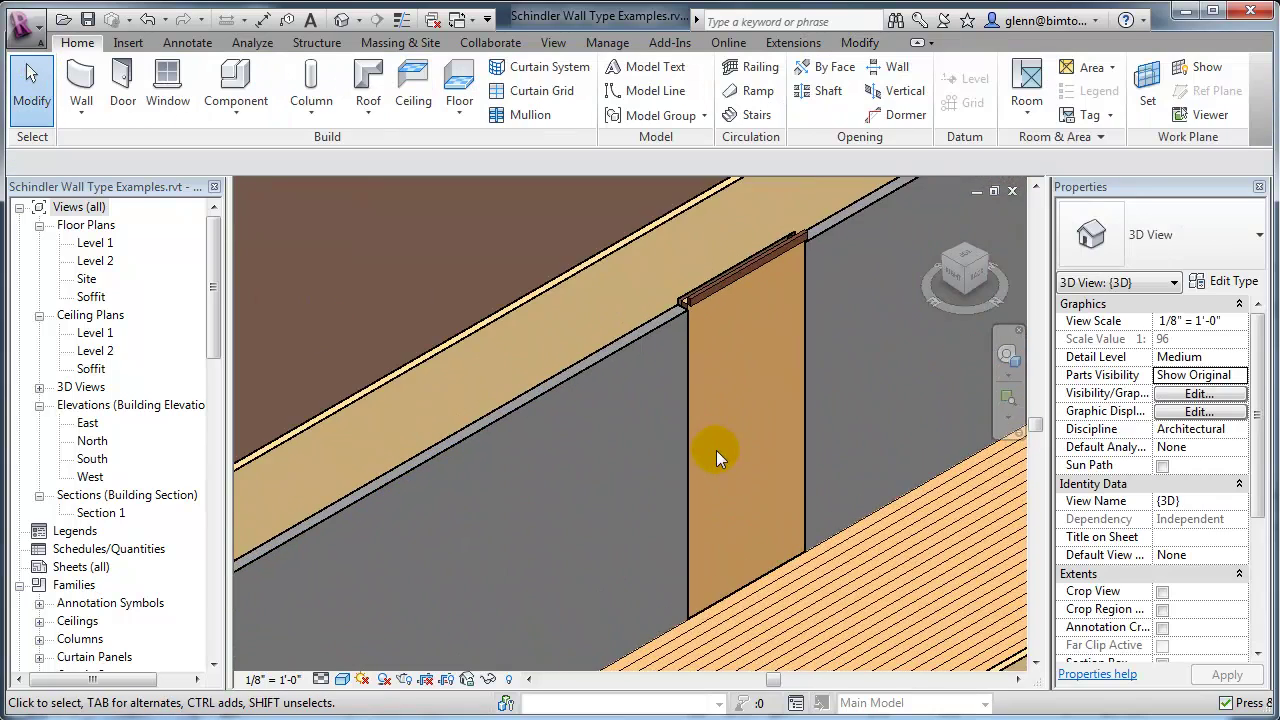
mouse_move(732, 473)
middle_down()
mouse_move(689, 563)
mouse_move(697, 577)
mouse_move(666, 305)
mouse_move(686, 414)
mouse_move(677, 366)
mouse_move(714, 286)
mouse_move(719, 300)
middle_up()
click(36, 92)
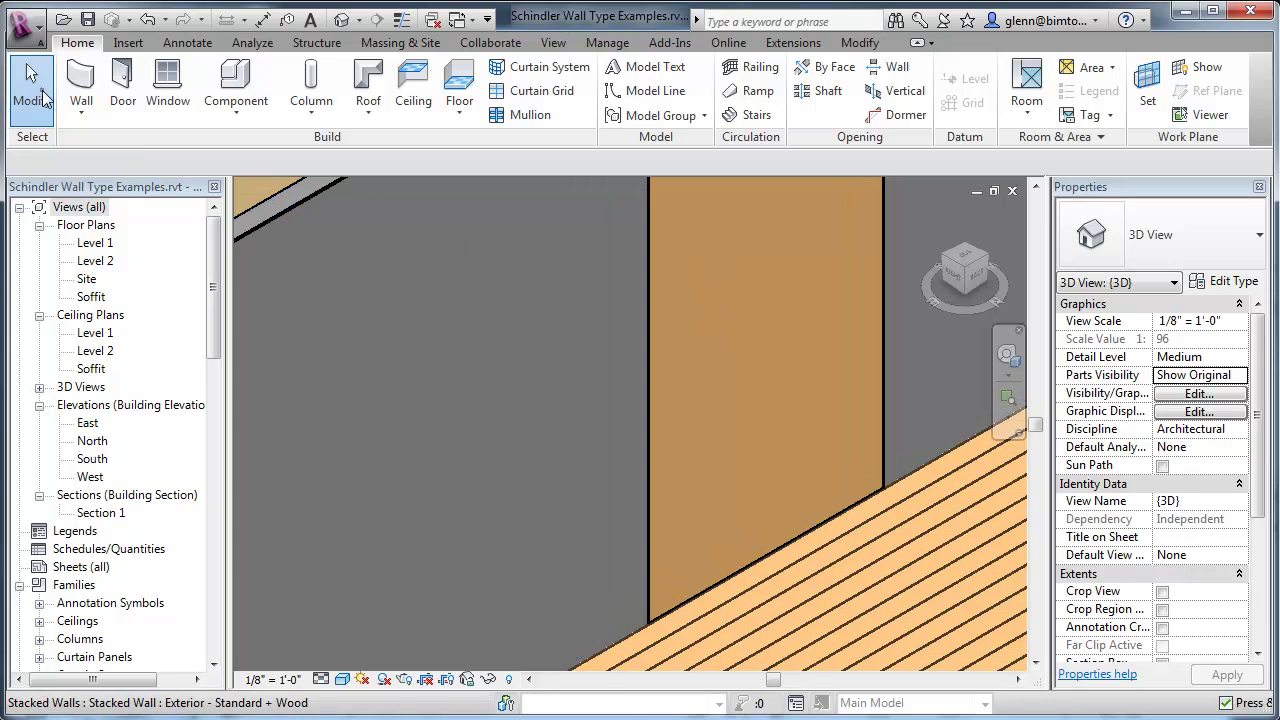
click(651, 388)
middle_drag(714, 429, 722, 567)
key(Escape)
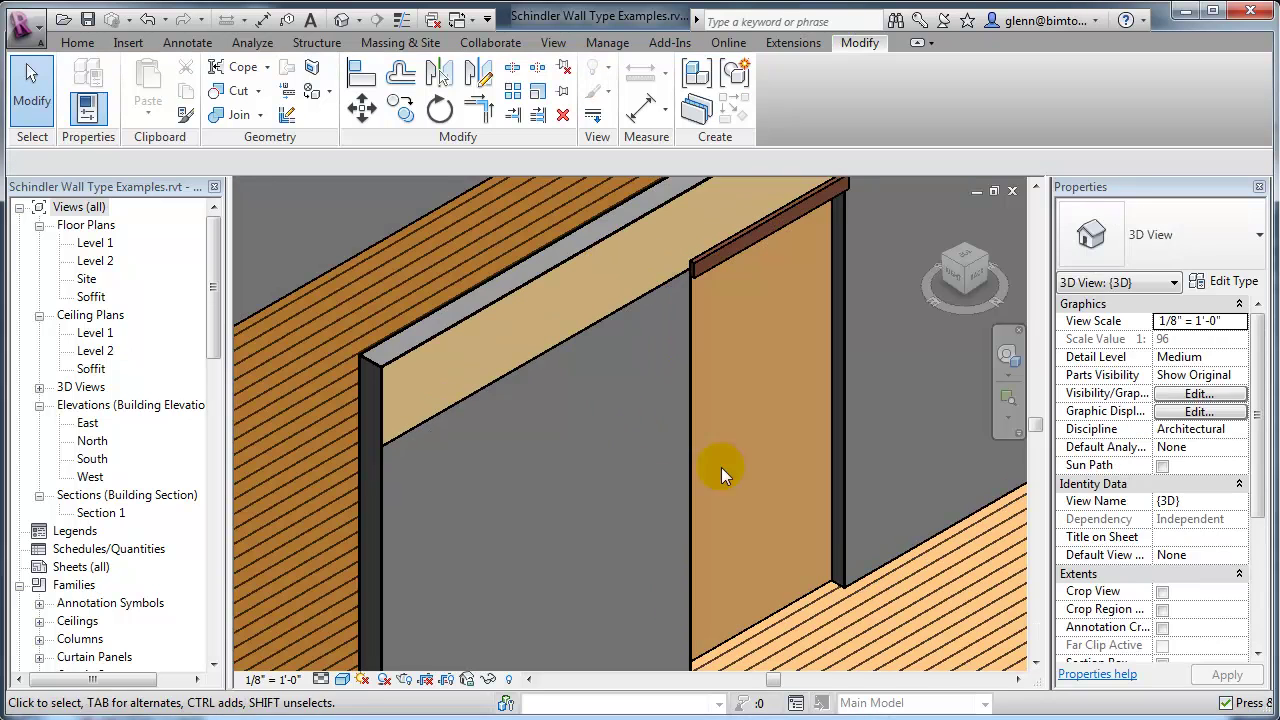
middle_drag(722, 567, 635, 602)
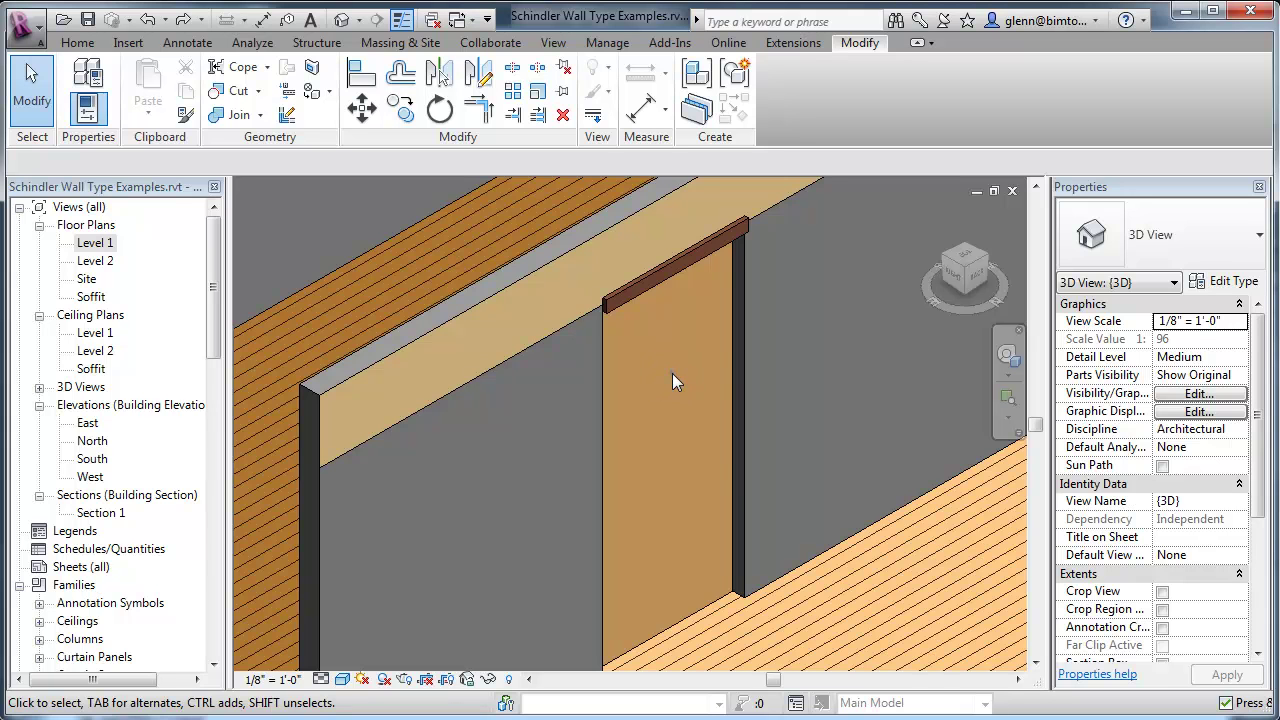
Step: Set the Trim Width of the interior door's 36 x 81" type to 0' 1.5" in its type properties
click(695, 607)
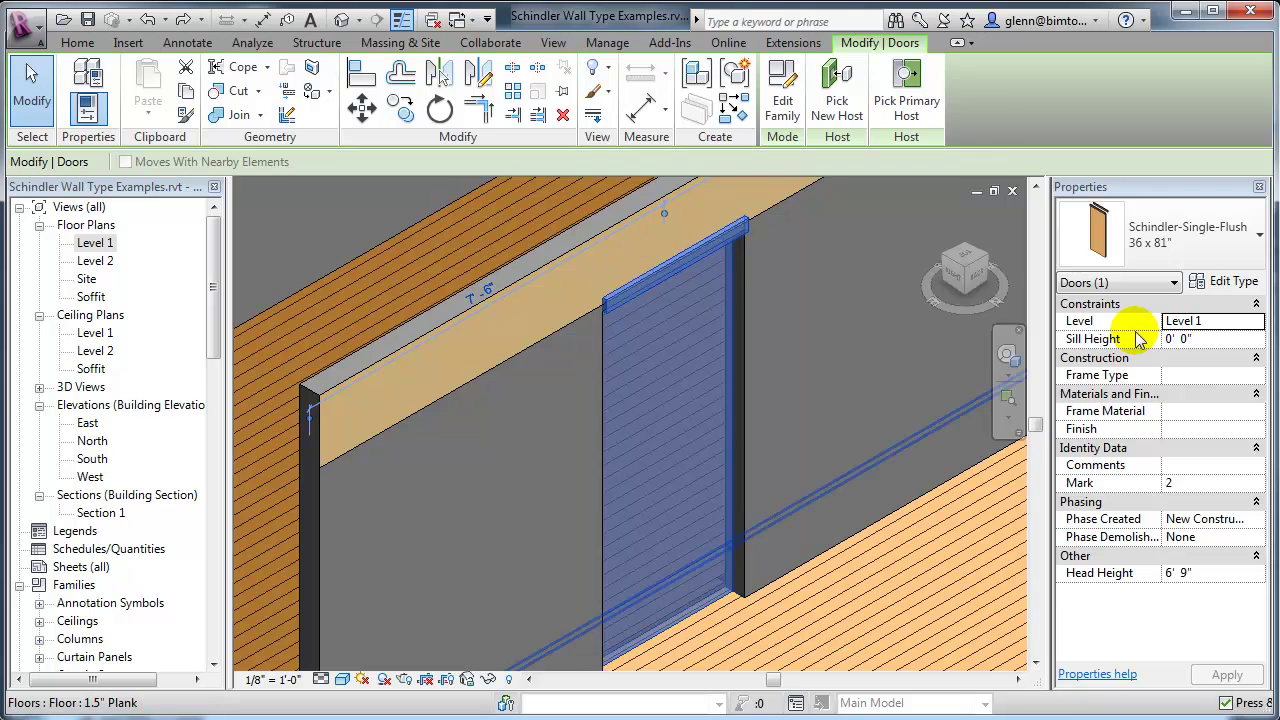
click(1238, 282)
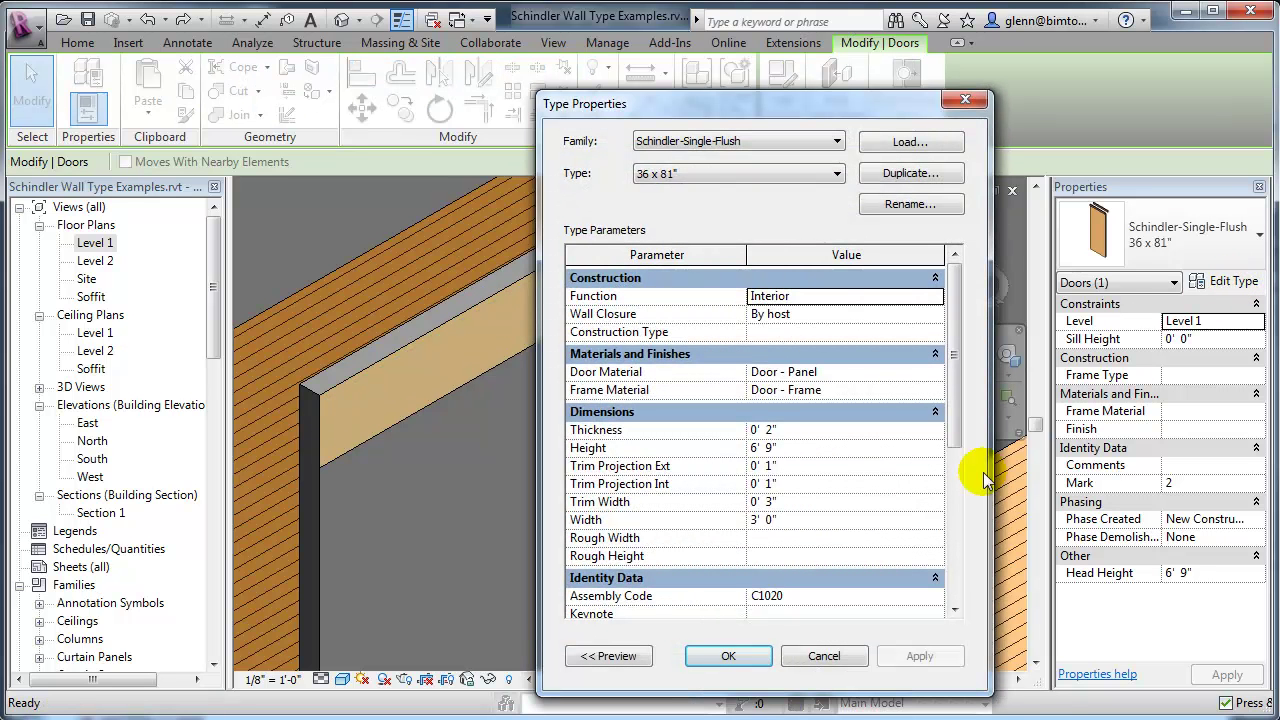
click(839, 504)
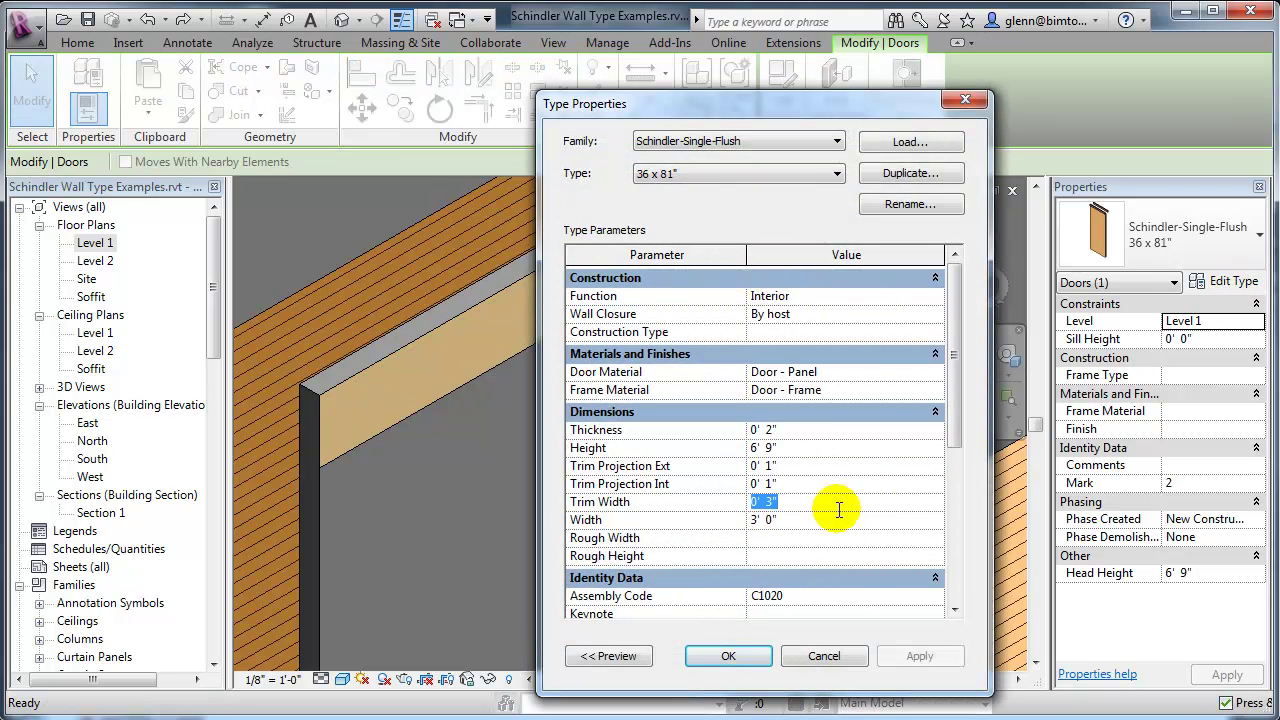
text(0 1.5)
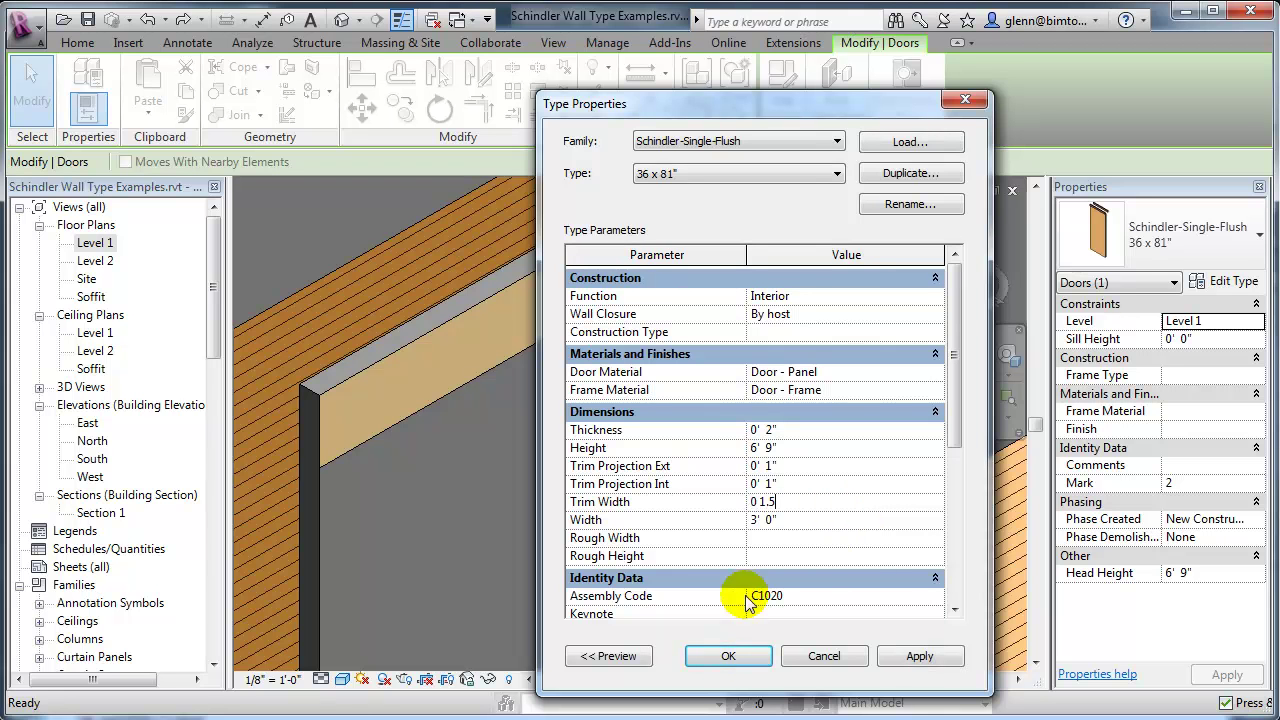
click(728, 655)
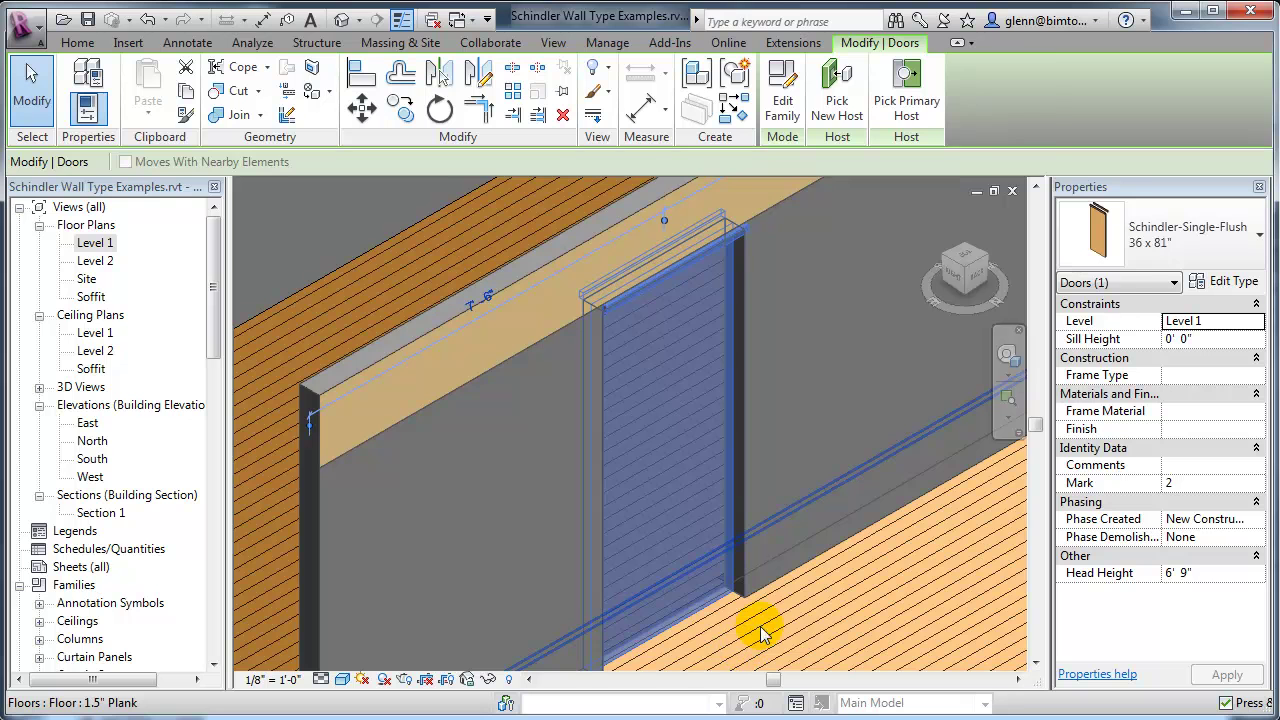
click(794, 618)
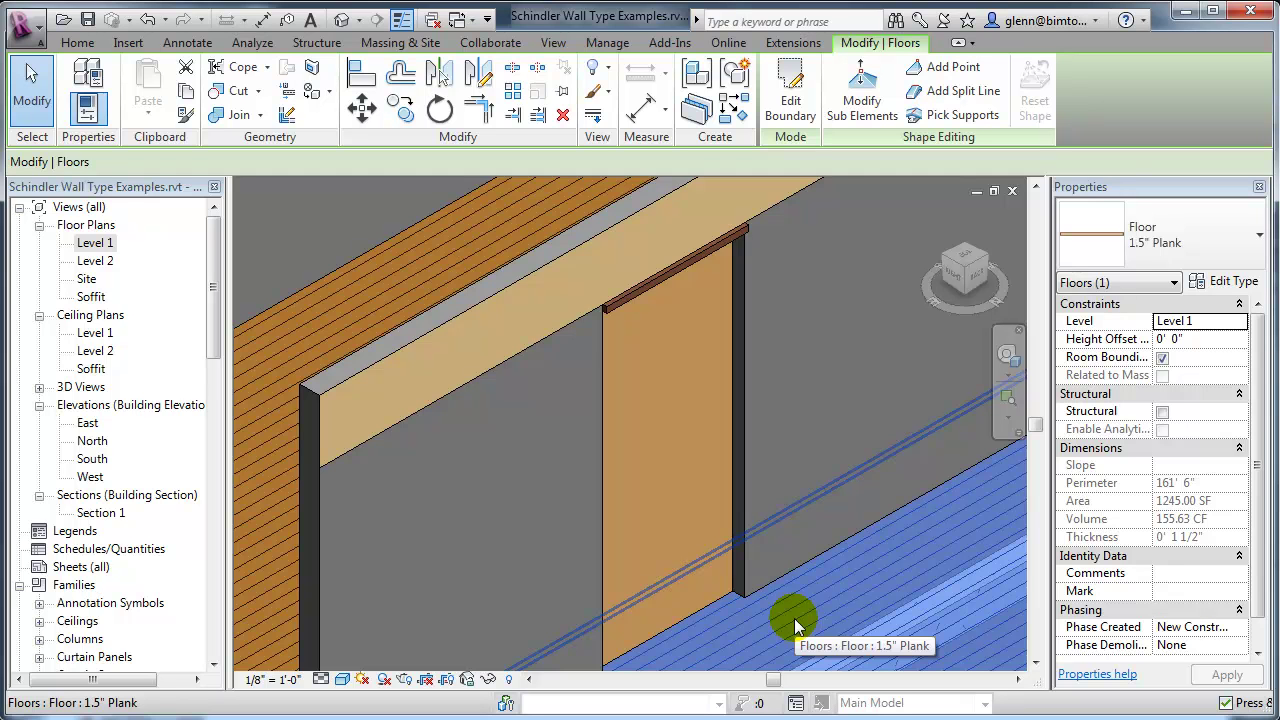
Step: Place a Schindler-Single-Flush 36 x 81" door in the long outer wall beside the 1.5" Plank over 2x6 Framing floor
scroll(534, 433, down, 2)
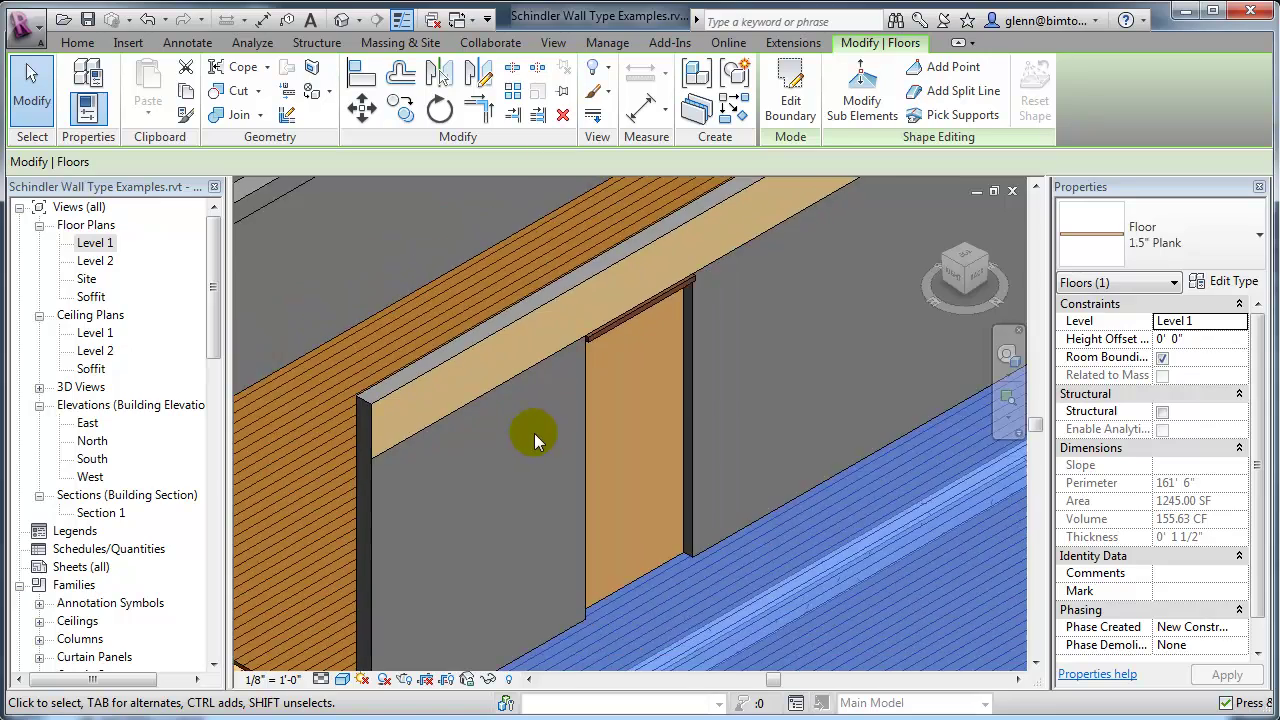
middle_drag(531, 434, 737, 557)
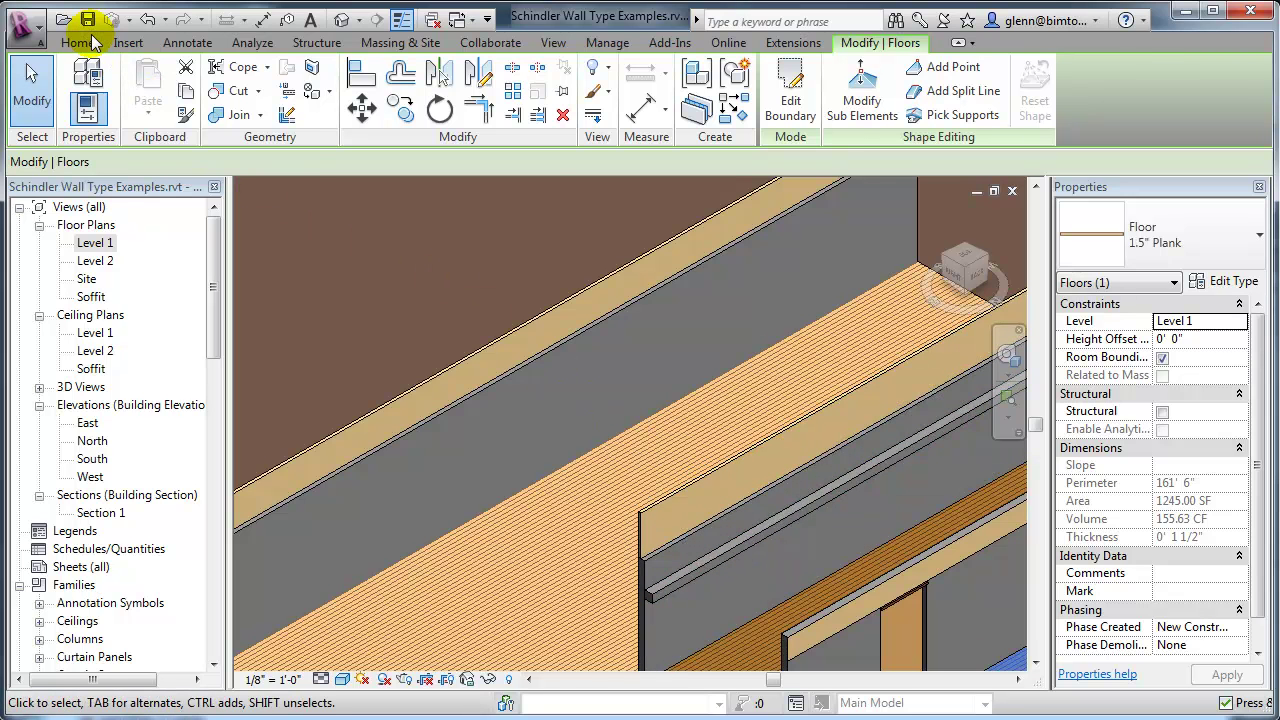
click(80, 42)
click(125, 85)
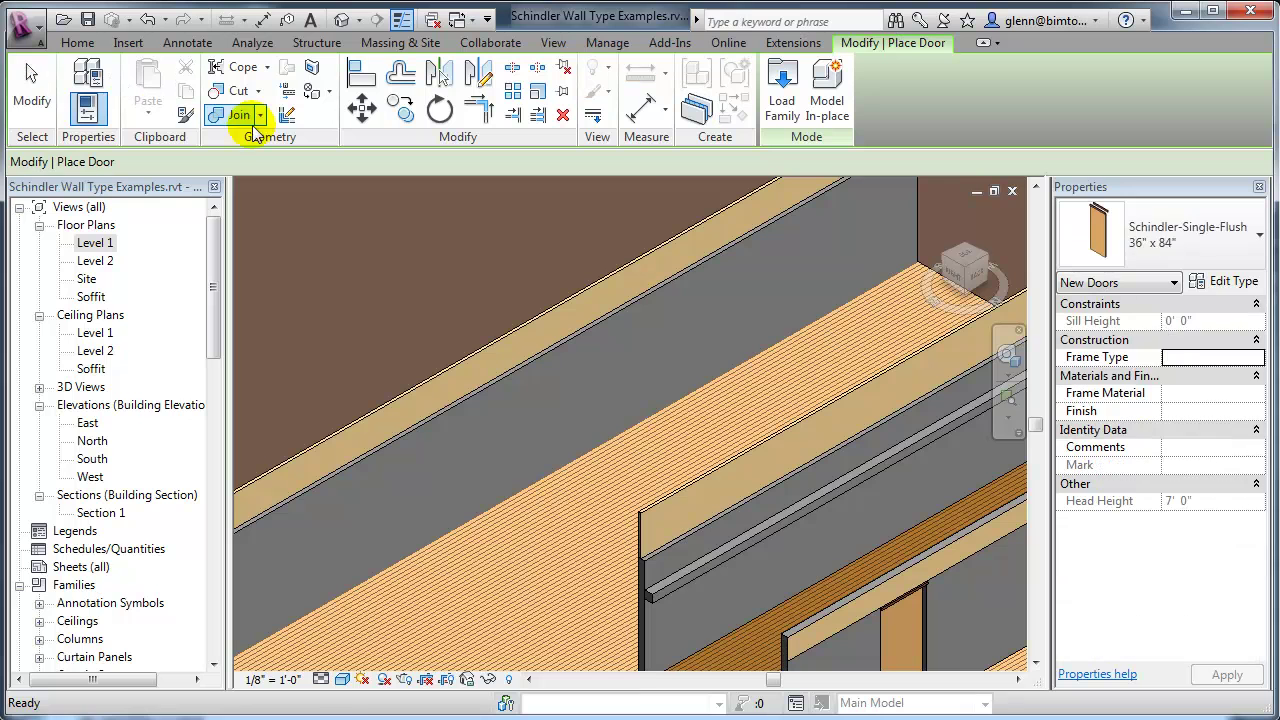
click(1181, 260)
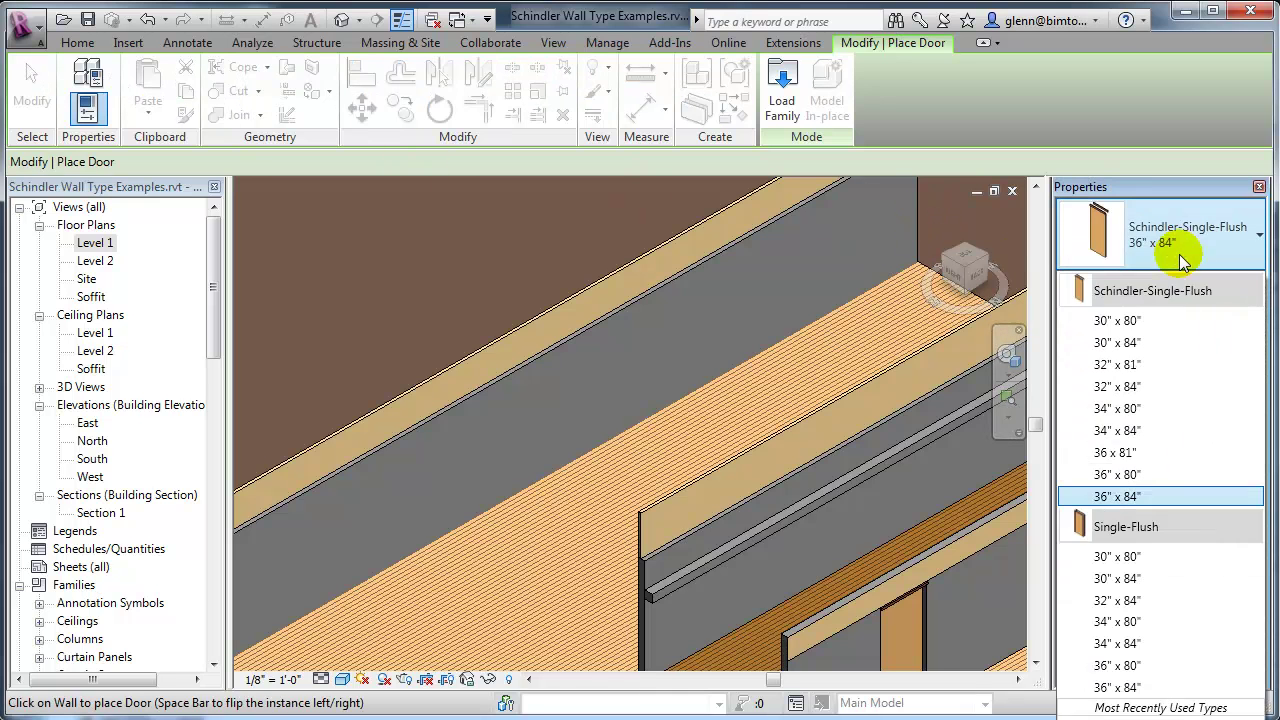
click(1120, 453)
scroll(596, 403, down, 2)
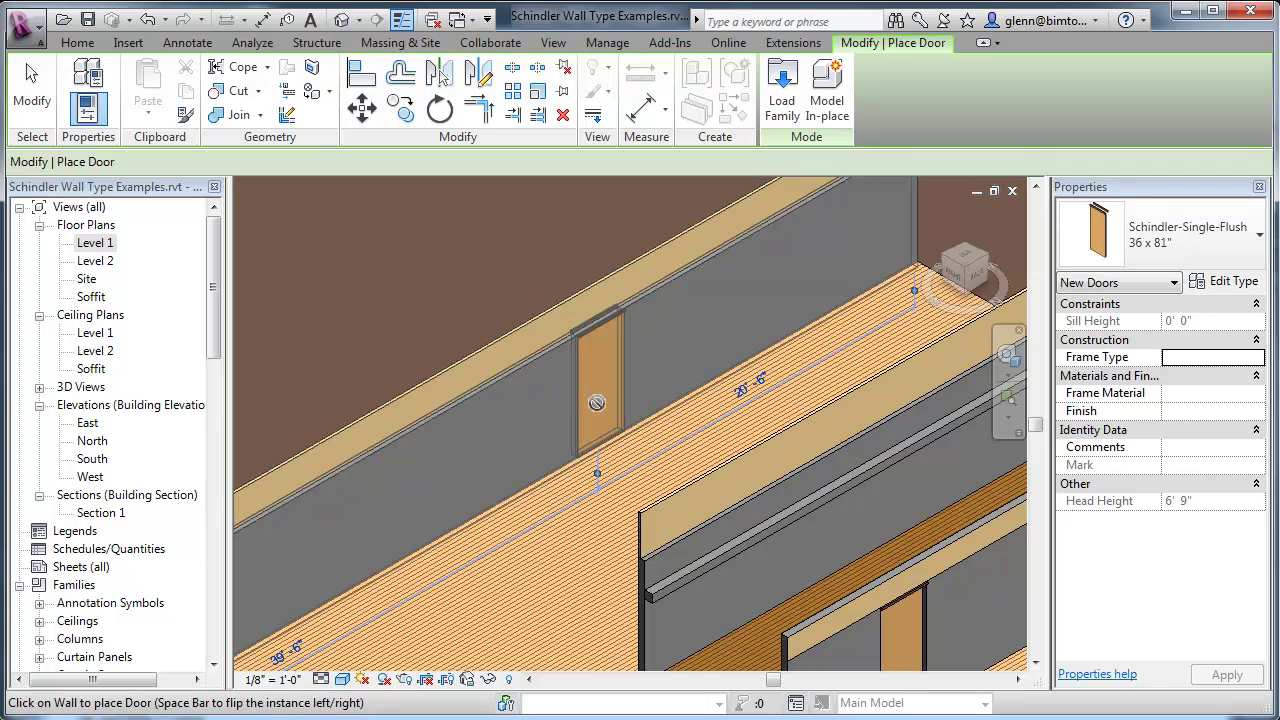
scroll(612, 378, up, 4)
click(618, 384)
scroll(618, 384, up, 2)
click(29, 114)
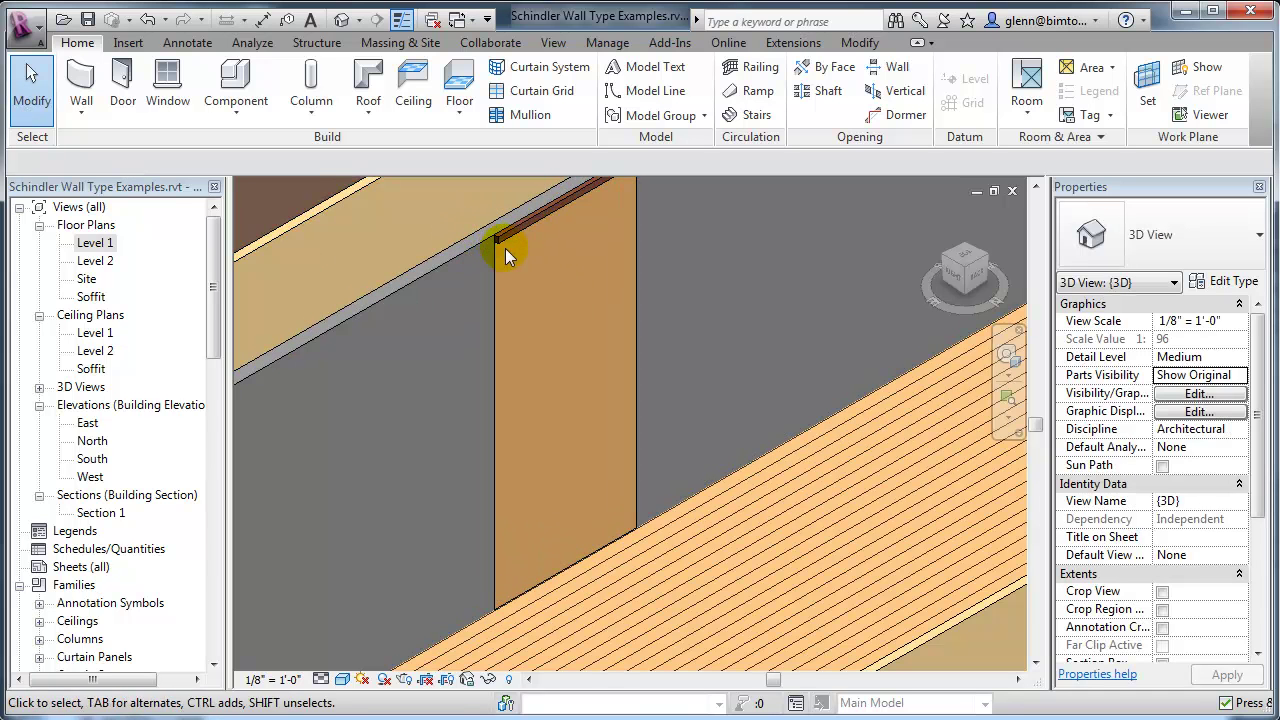
Step: Examine the head trim of the new outer wall door and compare it with the door in the interior wall
scroll(489, 266, up, 1)
middle_drag(520, 261, 533, 354)
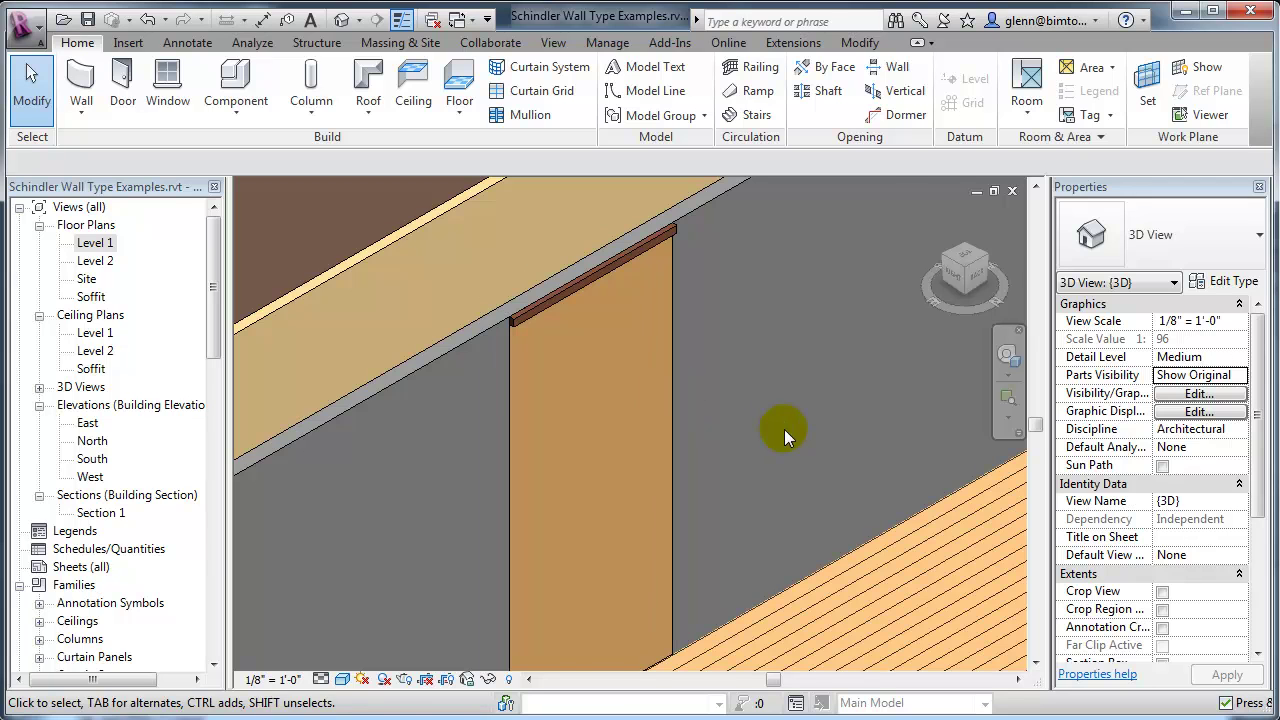
scroll(780, 428, down, 1)
middle_drag(872, 458, 682, 449)
scroll(682, 455, down, 2)
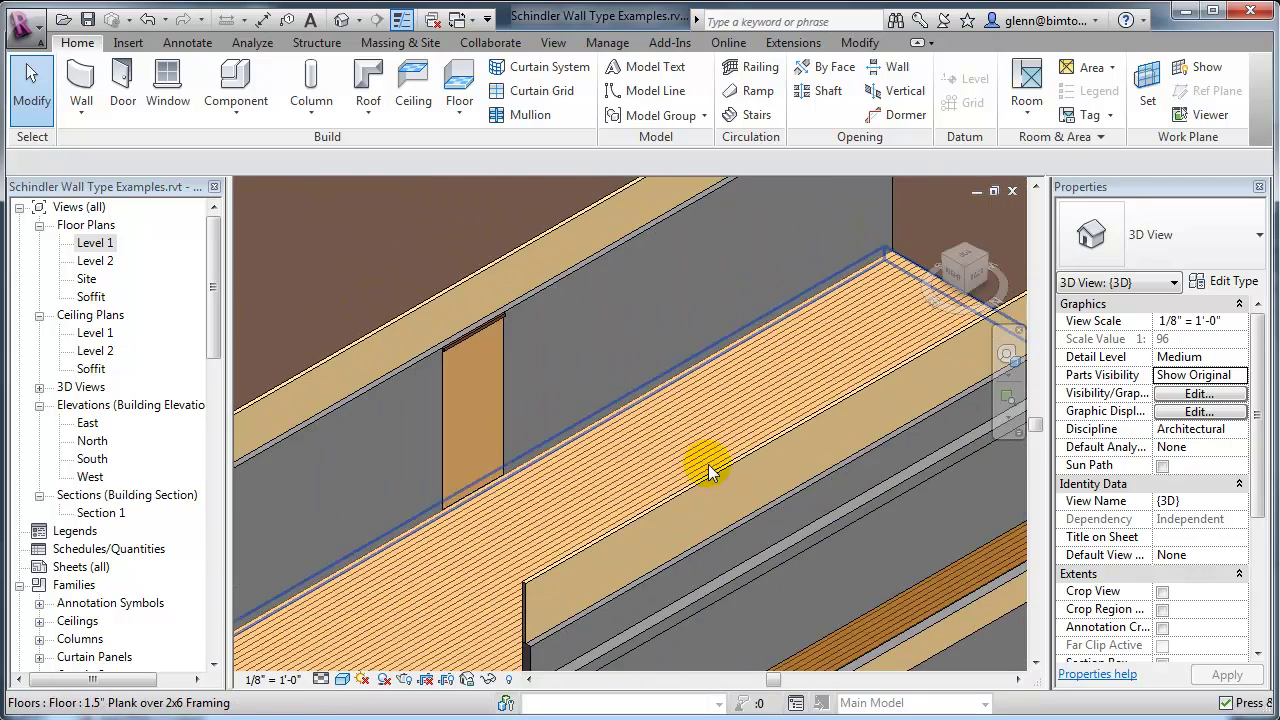
middle_drag(837, 537, 668, 263)
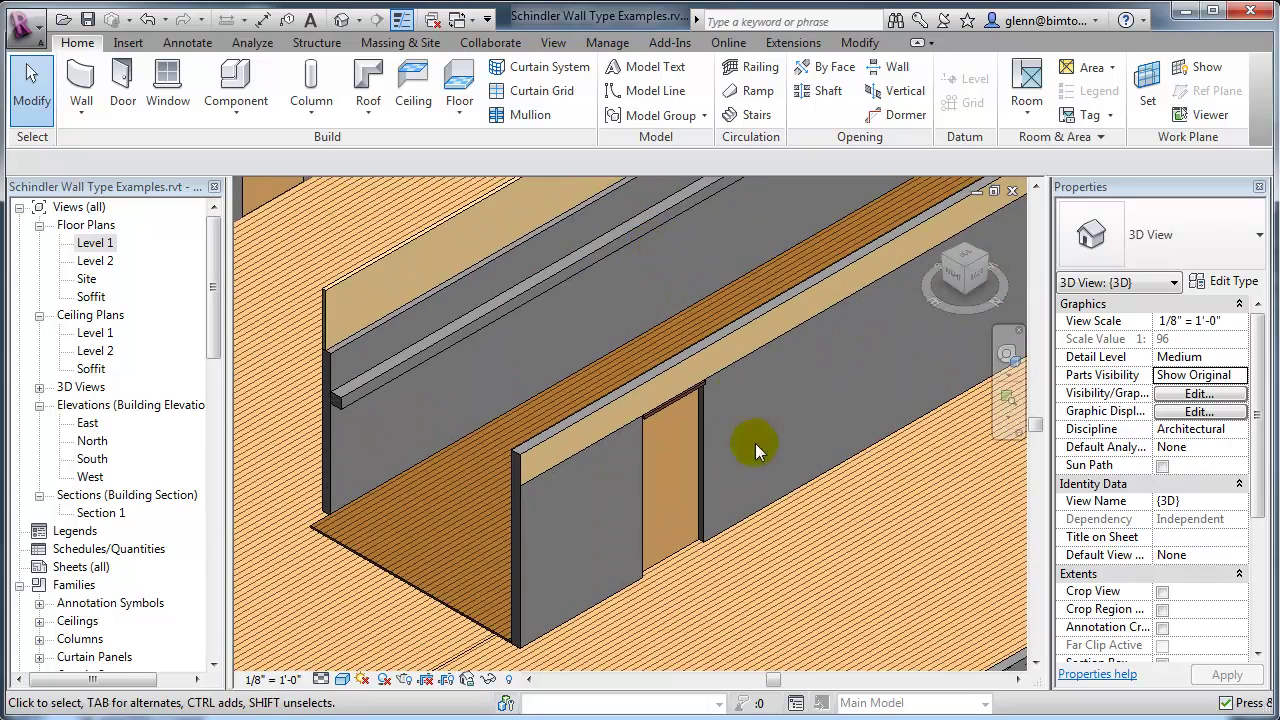
scroll(706, 450, up, 2)
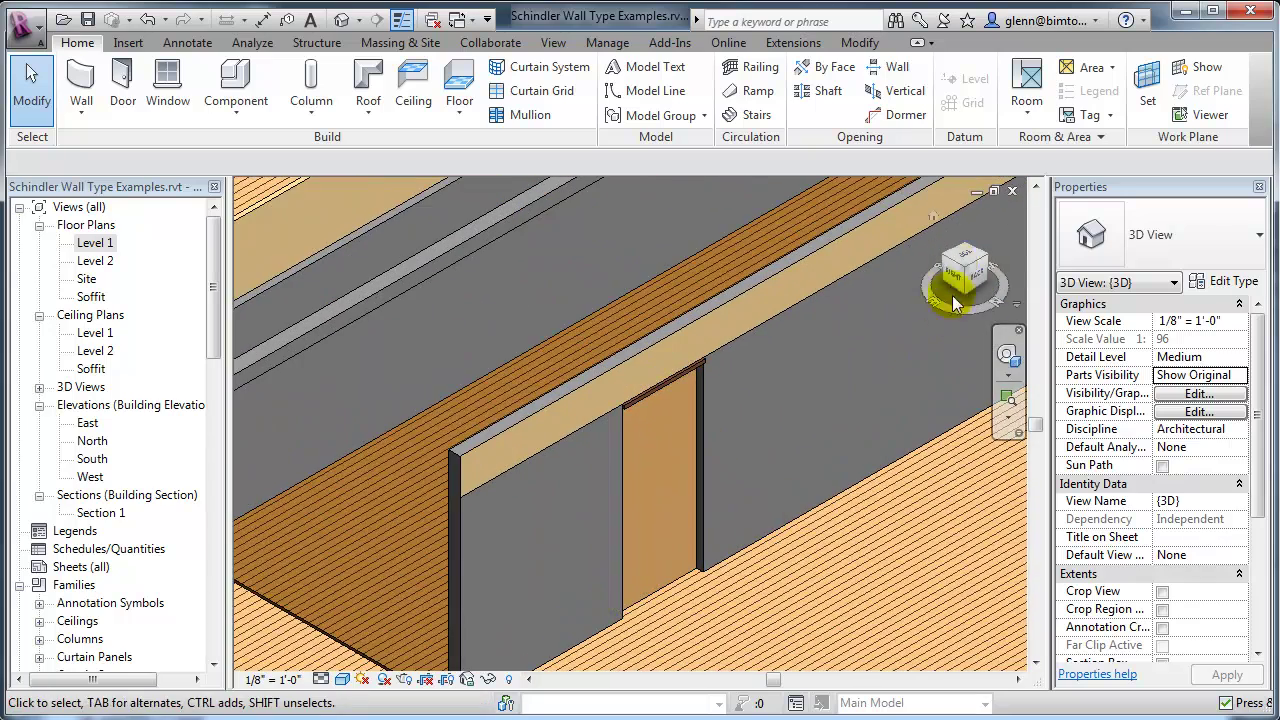
Step: View the model from the opposite corner and inspect the interior wall door and the two plank floors meeting near it
click(940, 262)
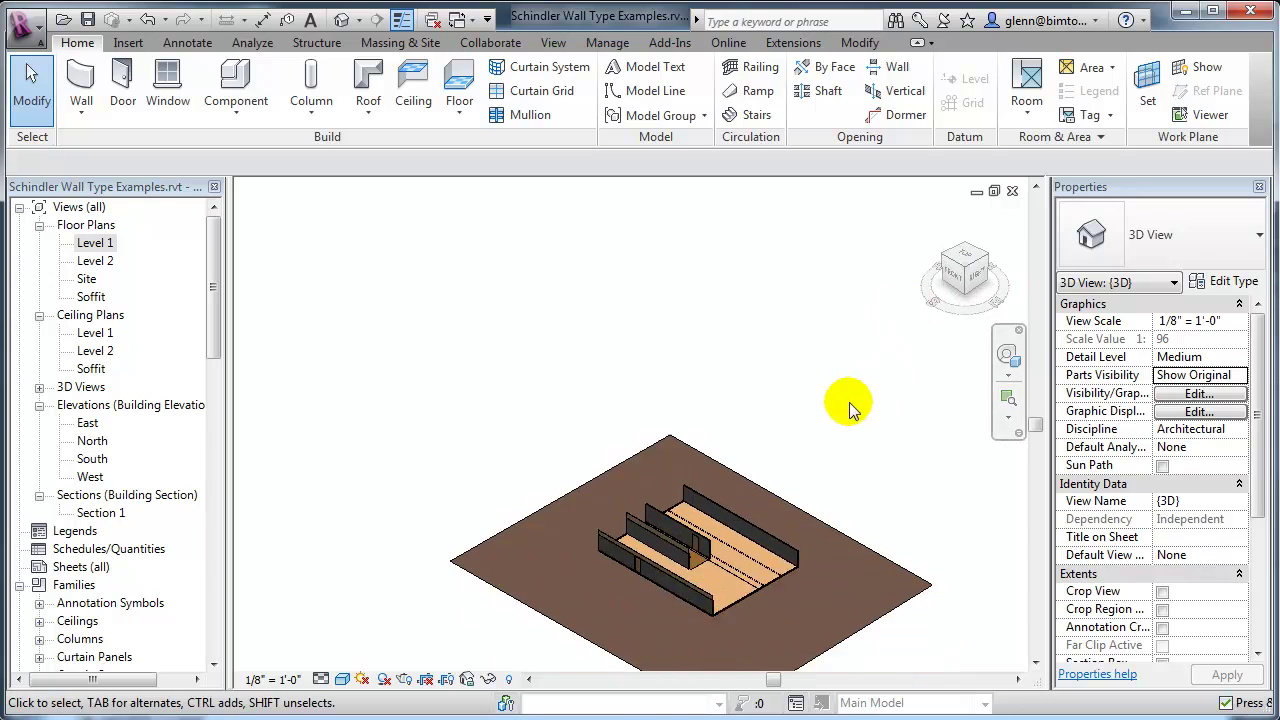
scroll(620, 405, up, 3)
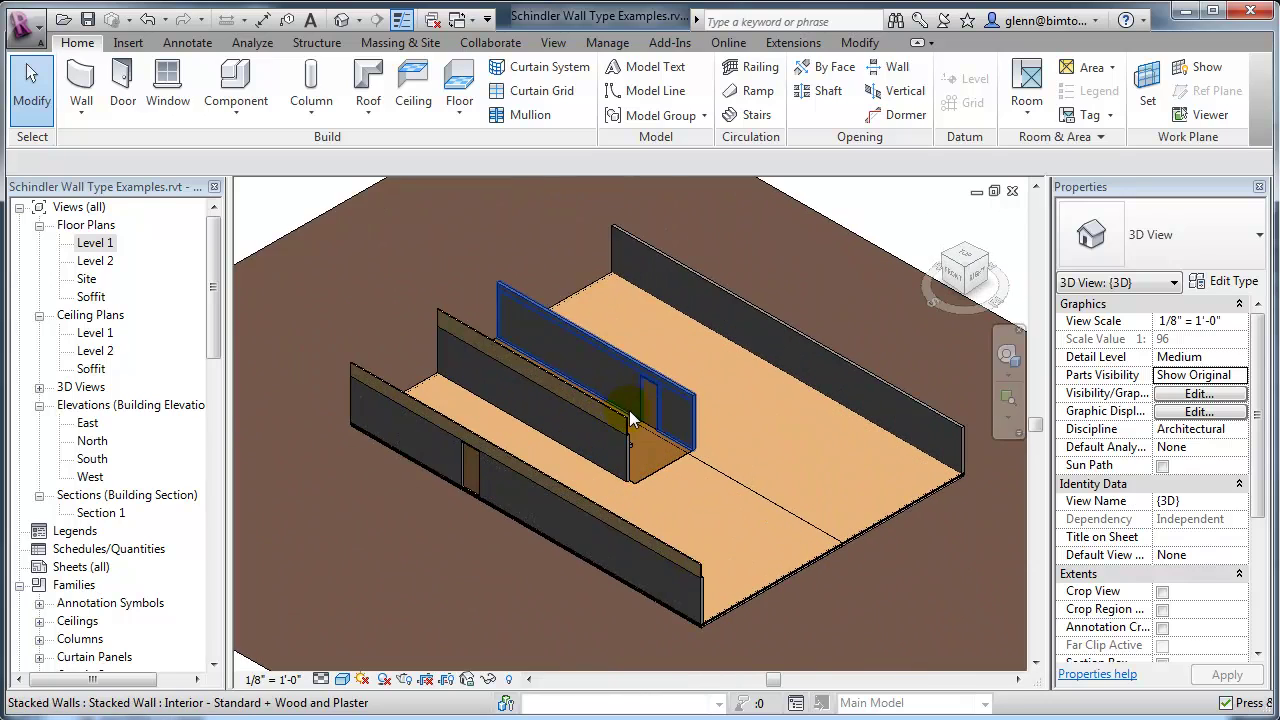
click(697, 475)
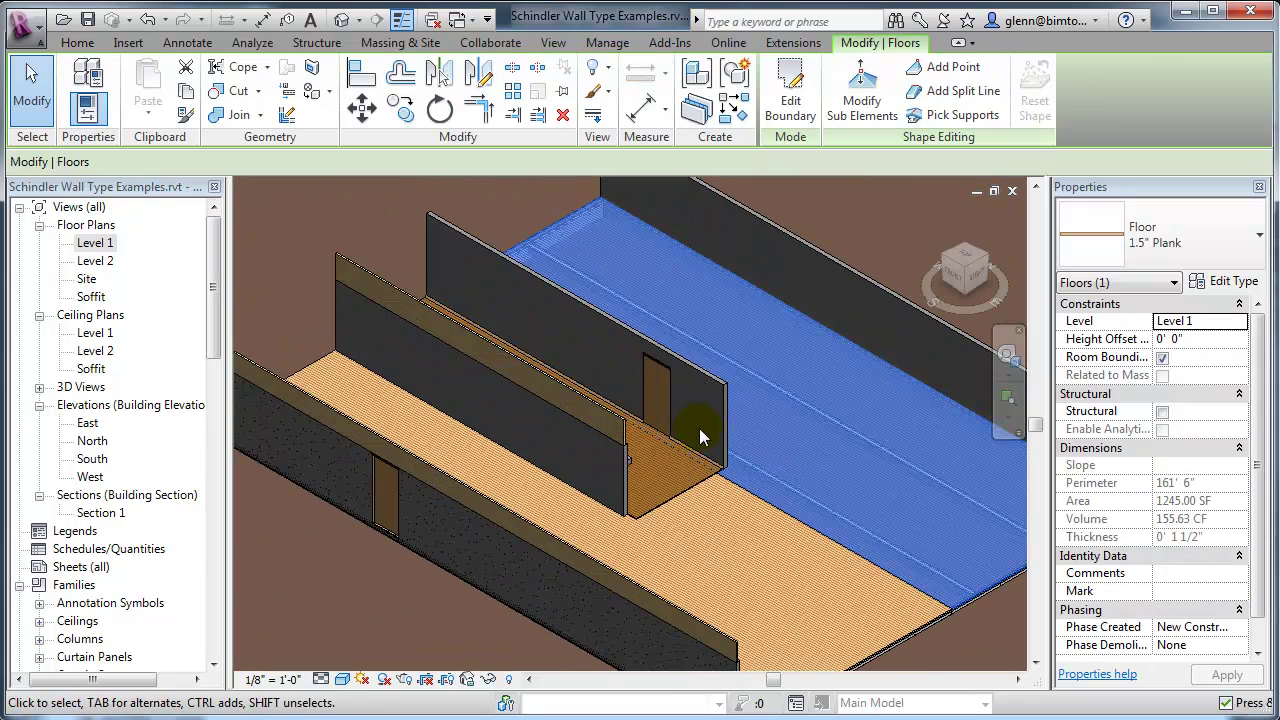
scroll(699, 430, up, 2)
click(749, 575)
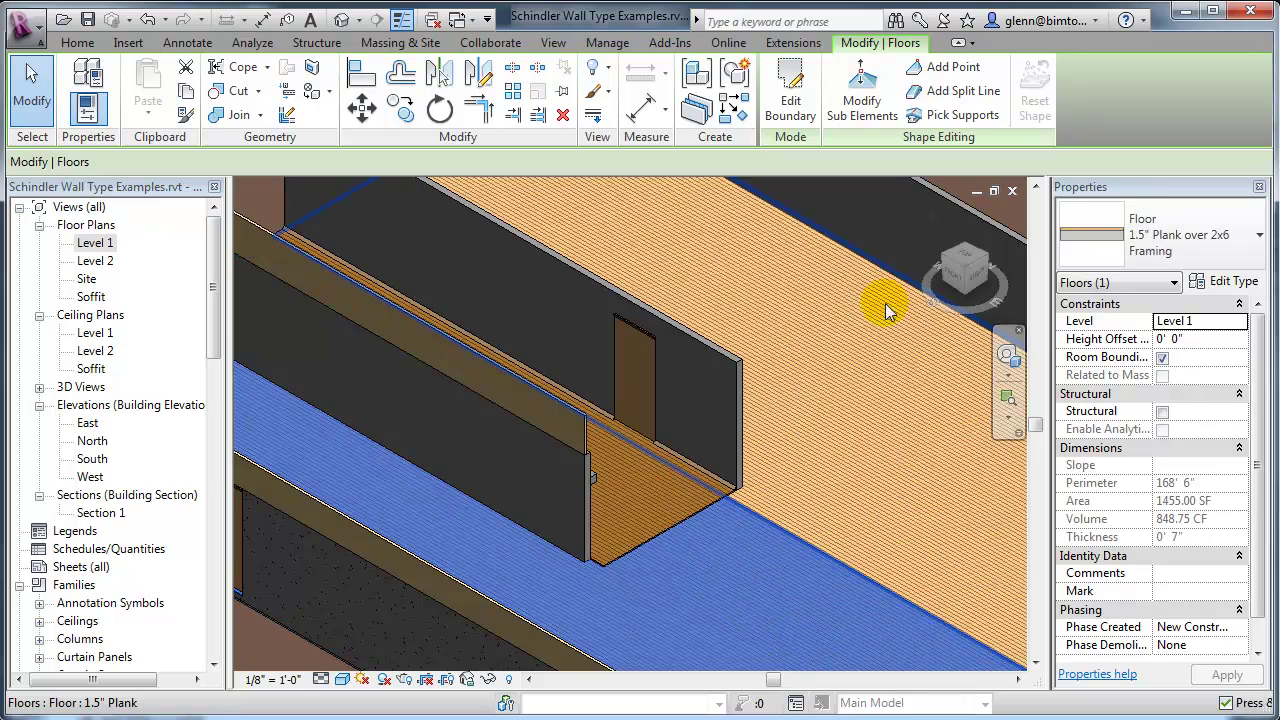
key(Escape)
scroll(669, 410, up, 4)
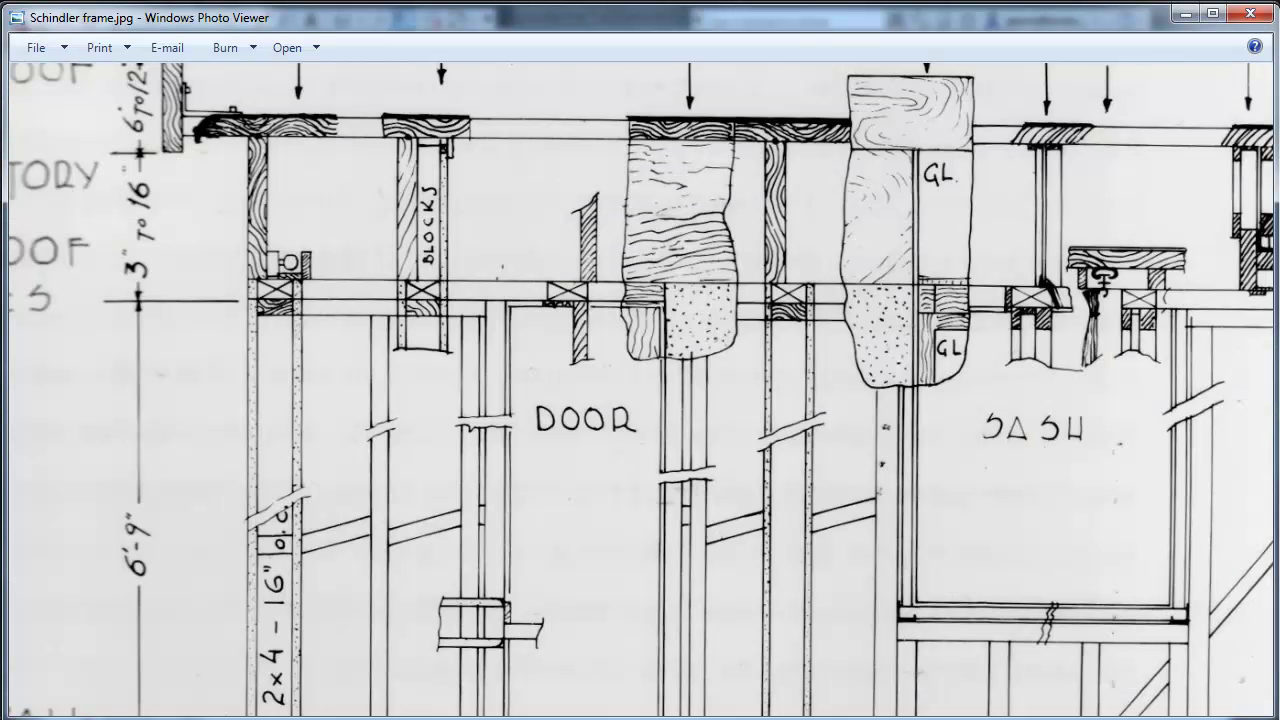
Step: Study the door, sash and transom conditions in the framing section of Schindler frame.jpg in Windows Photo Viewer
drag(958, 345, 877, 337)
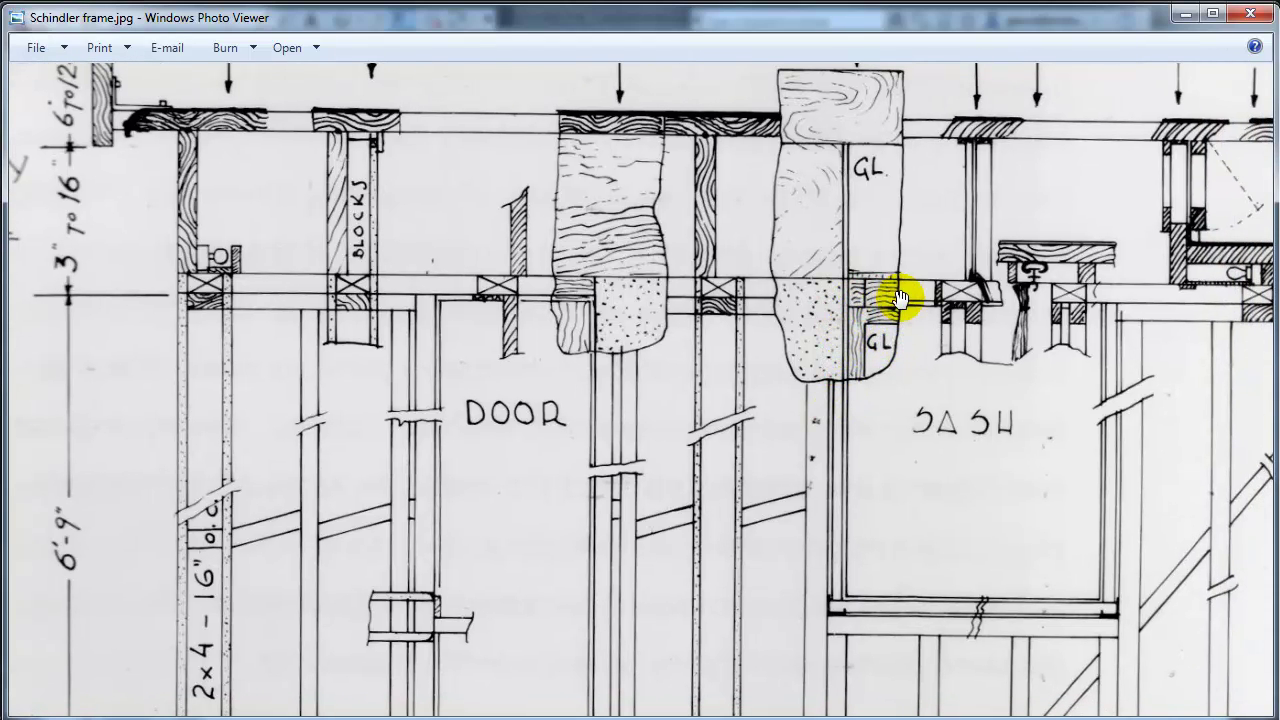
mouse_move(980, 334)
mouse_down()
mouse_move(797, 344)
mouse_move(722, 365)
mouse_up()
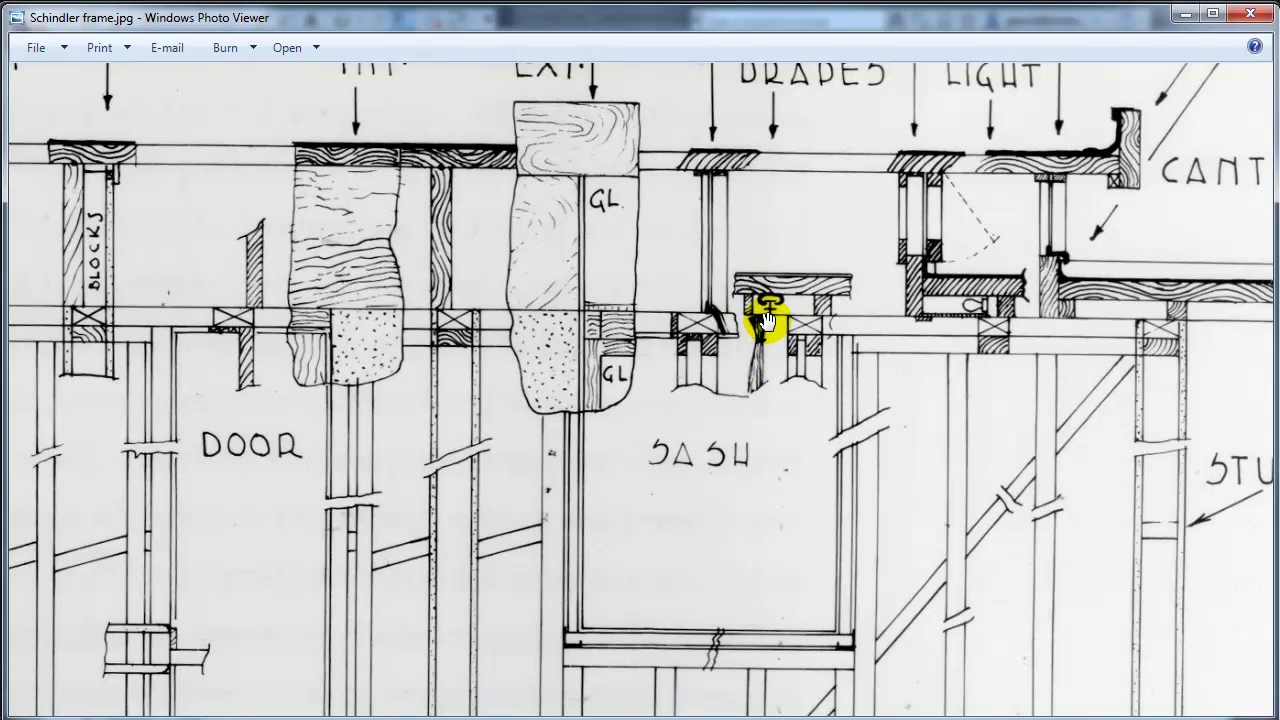
drag(846, 334, 749, 366)
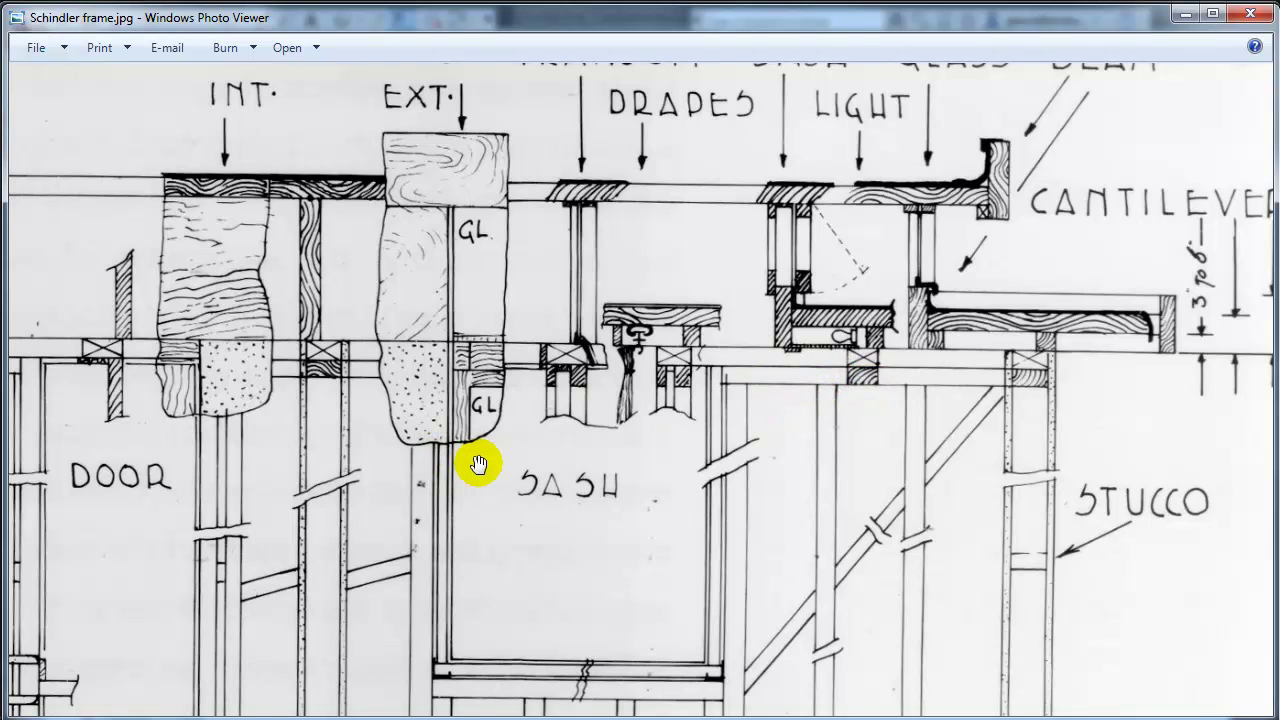
drag(477, 472, 577, 437)
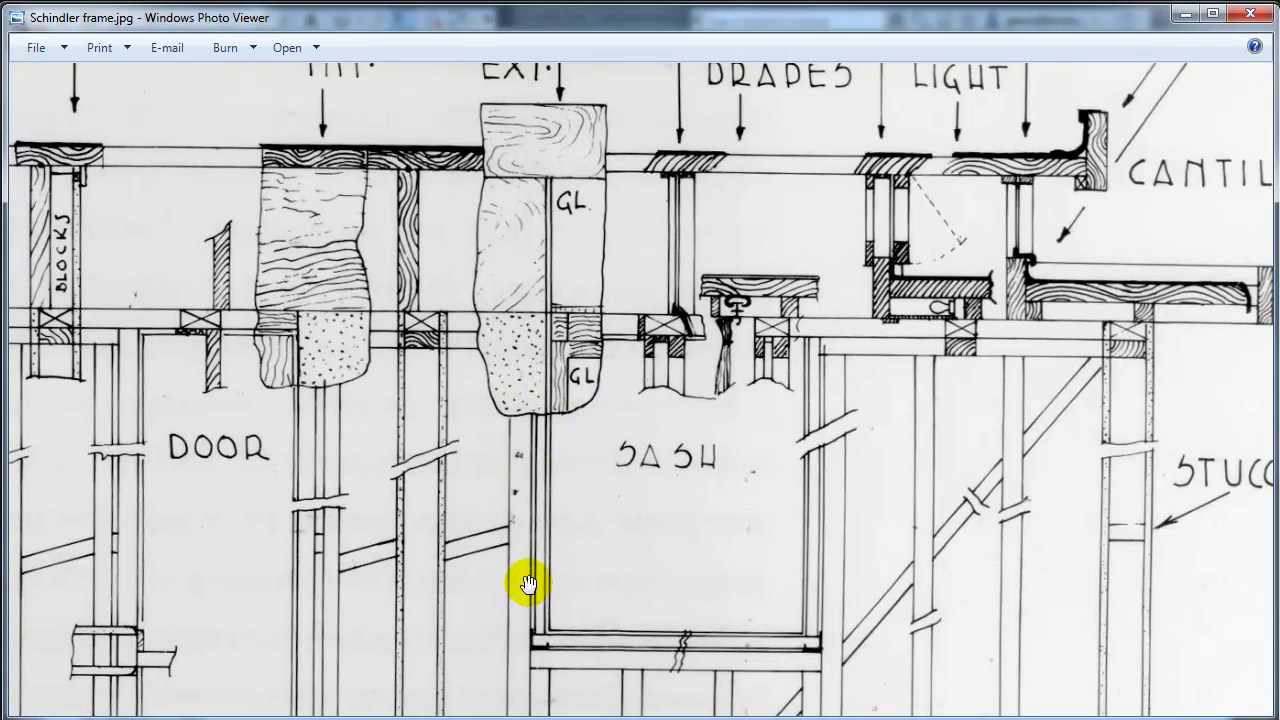
scroll(494, 613, down, 1)
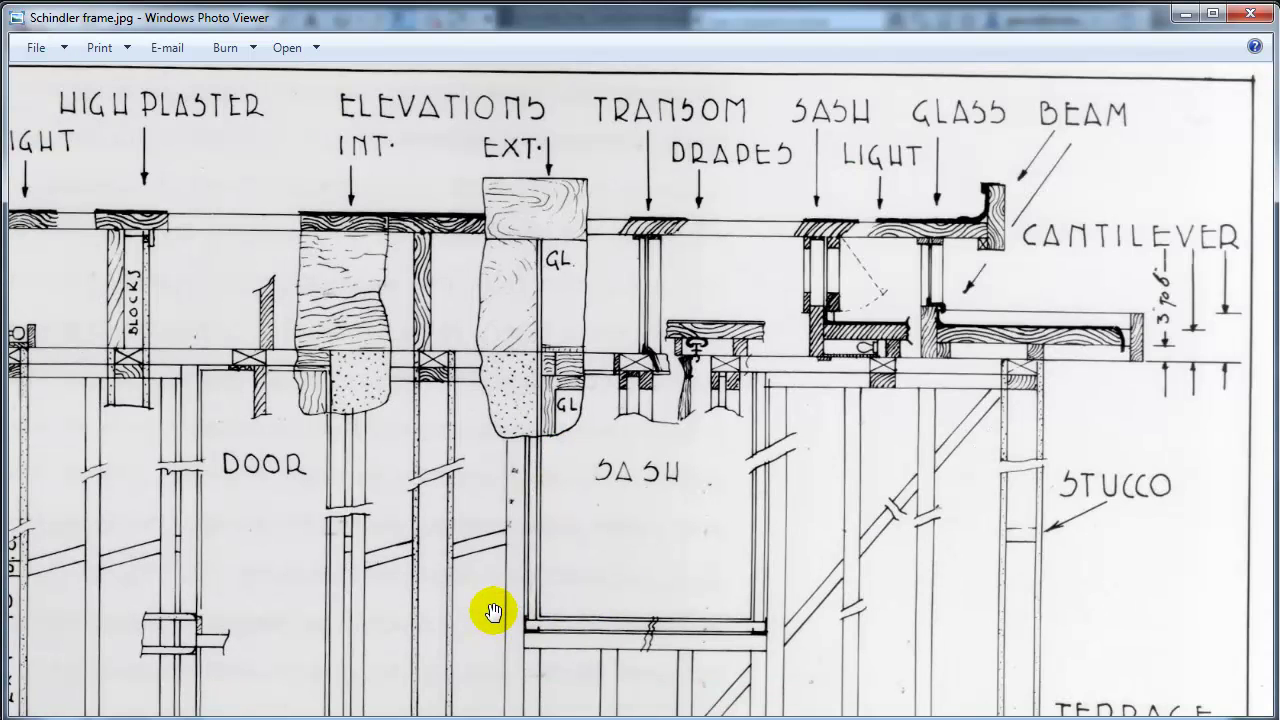
scroll(499, 621, up, 1)
Step: Study the window head, jamb and sill details in Schindler frame.jpg, and switch back to the Revit wall examples project
drag(499, 621, 651, 160)
drag(651, 428, 816, 4)
drag(697, 417, 634, 217)
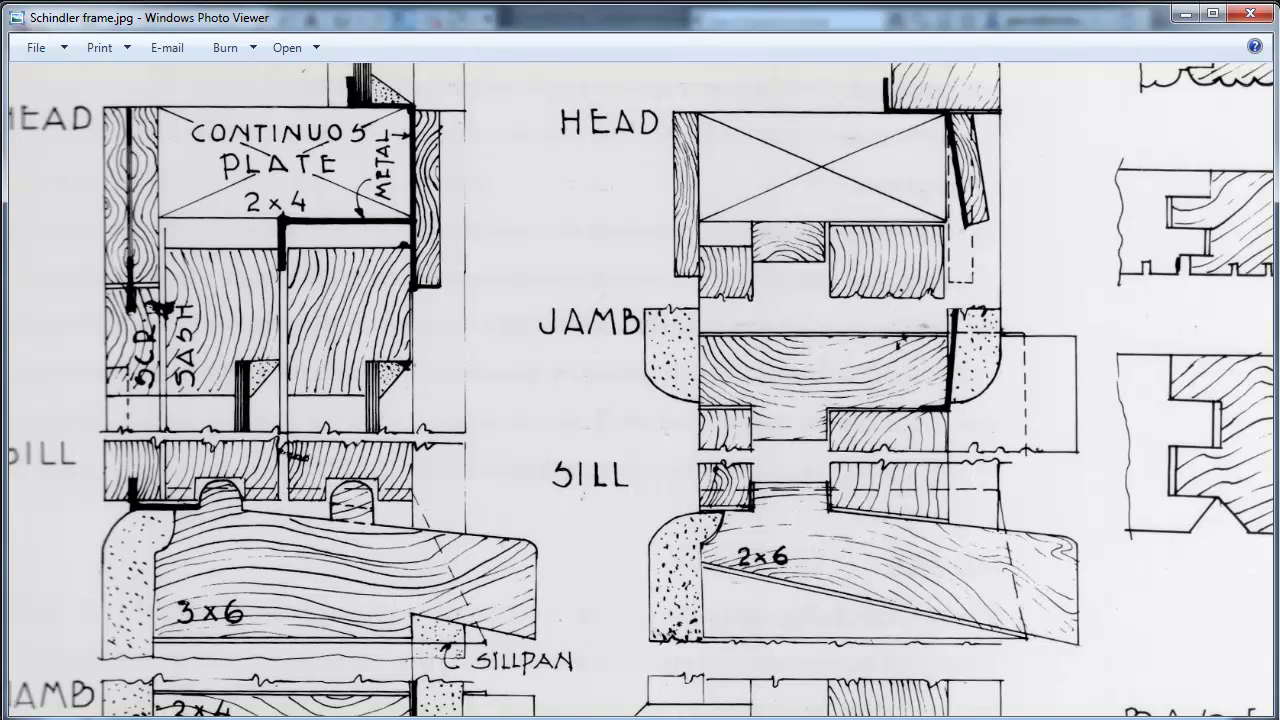
key(alt+Tab)
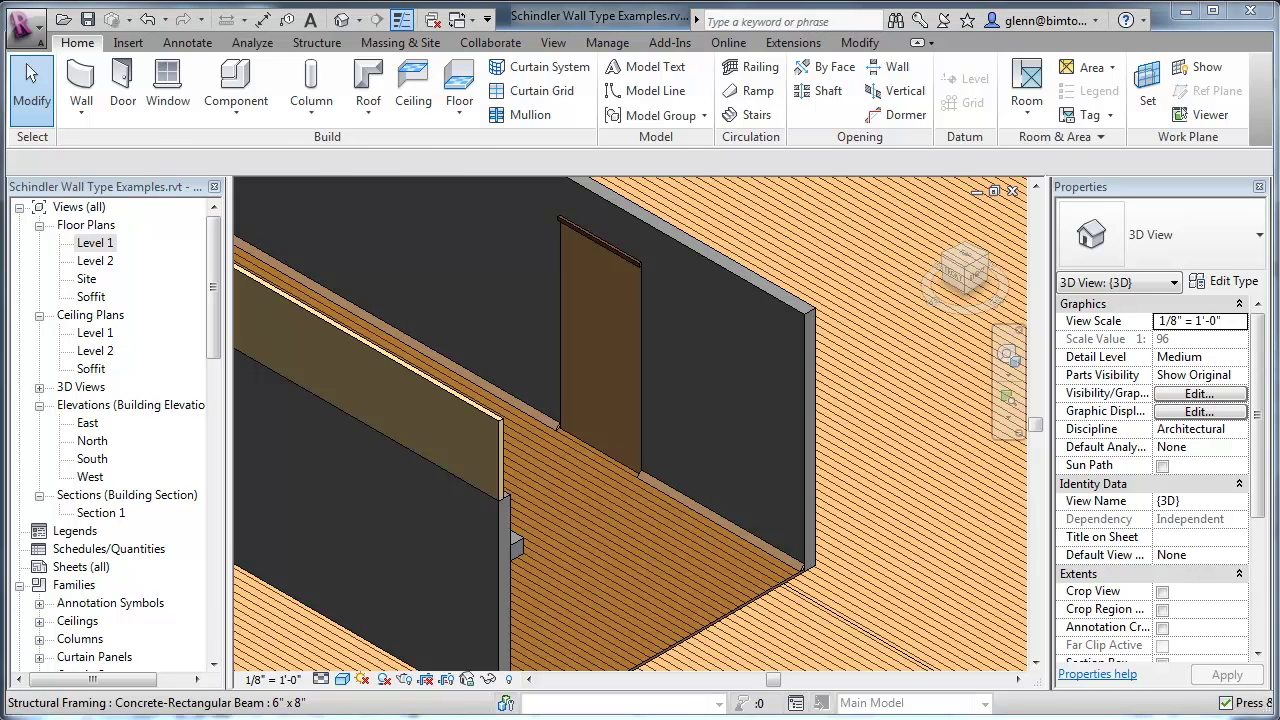
Step: Load the window family Awning with Trim.rfa from the Windows folder of the US Imperial library
scroll(786, 529, down, 3)
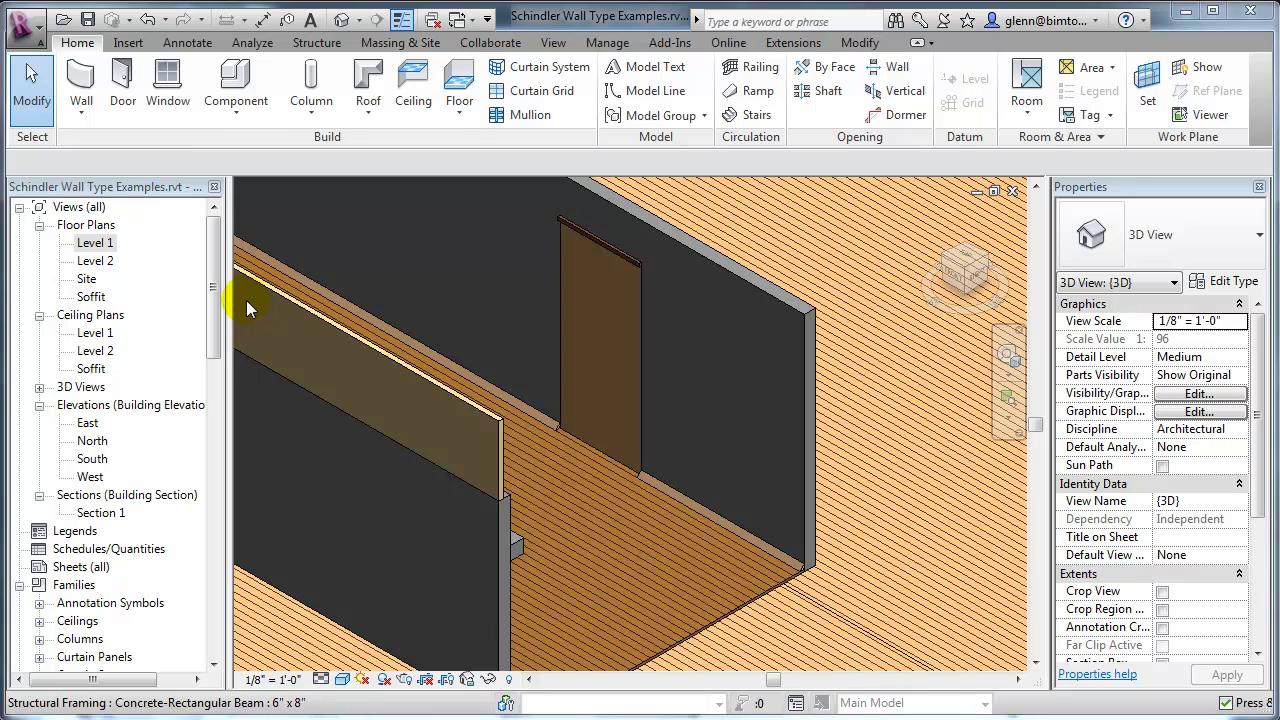
click(167, 88)
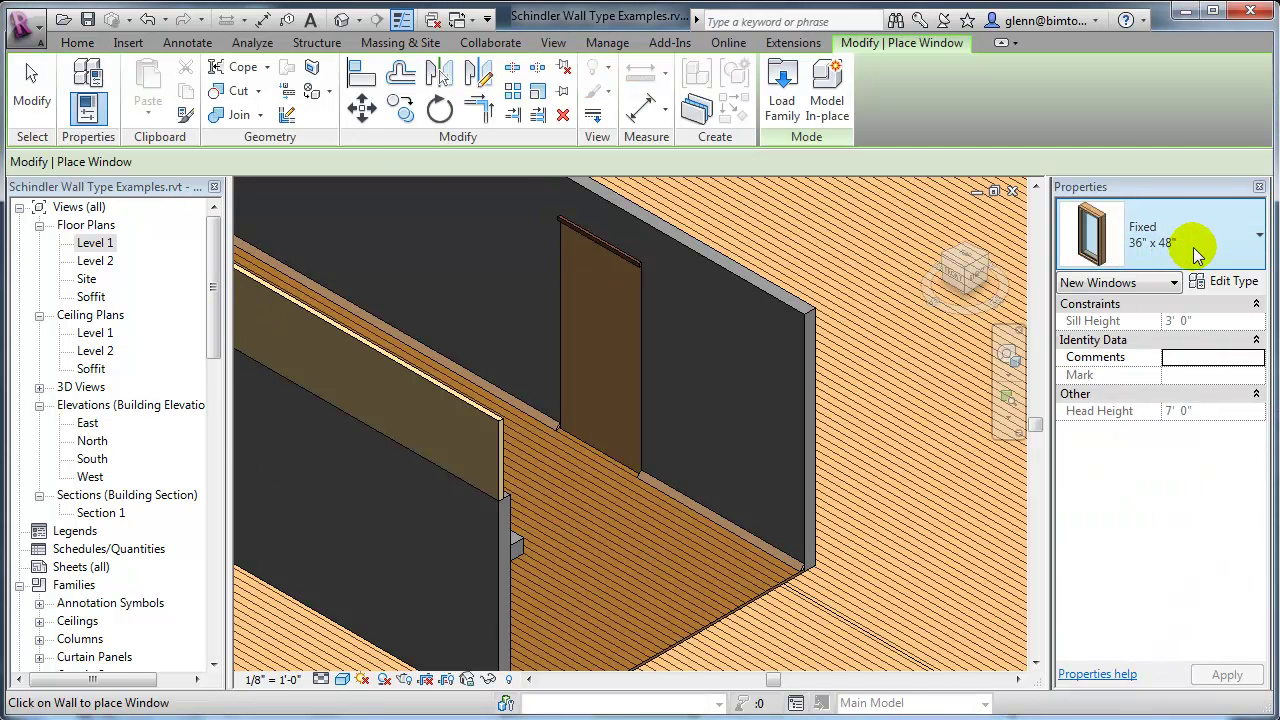
click(1194, 245)
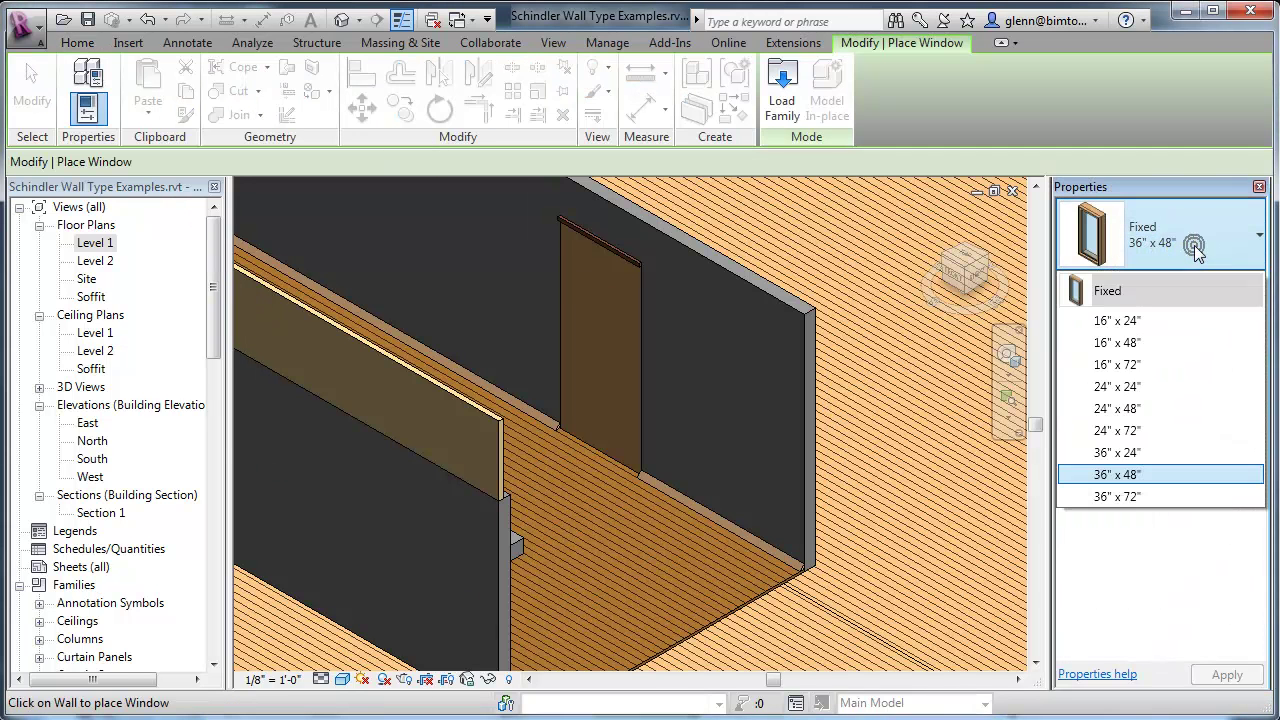
click(782, 88)
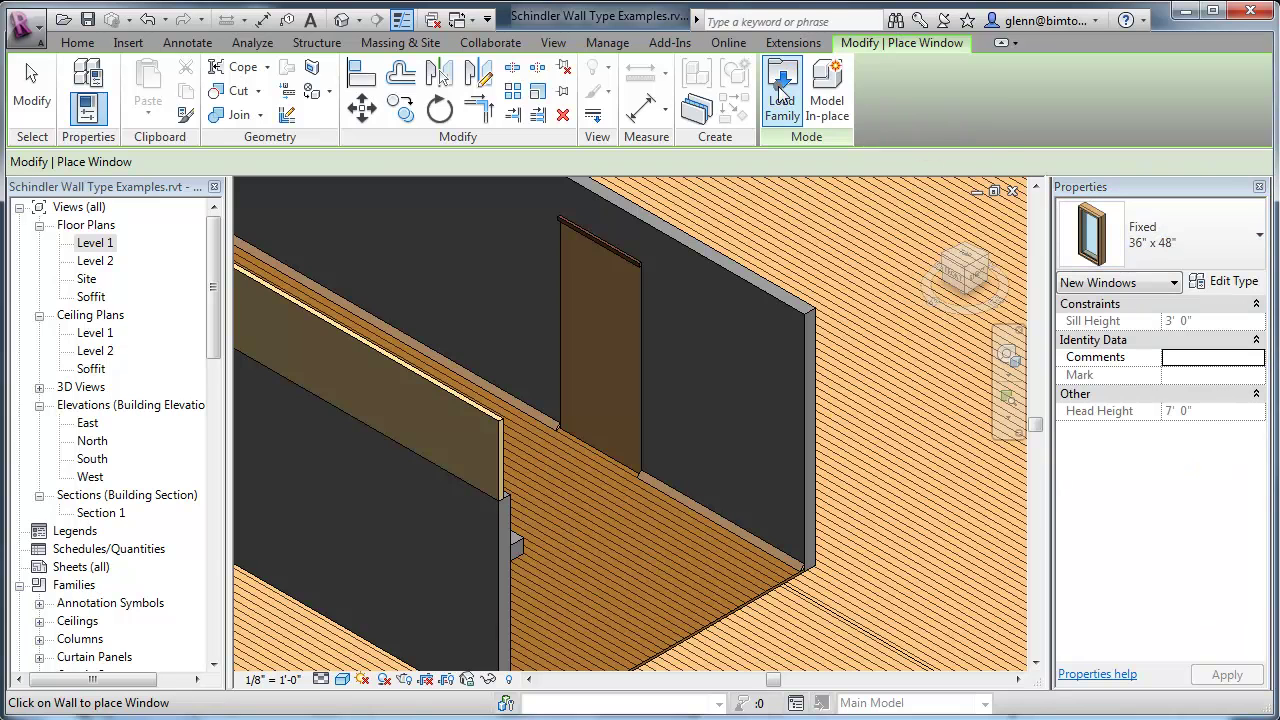
click(782, 88)
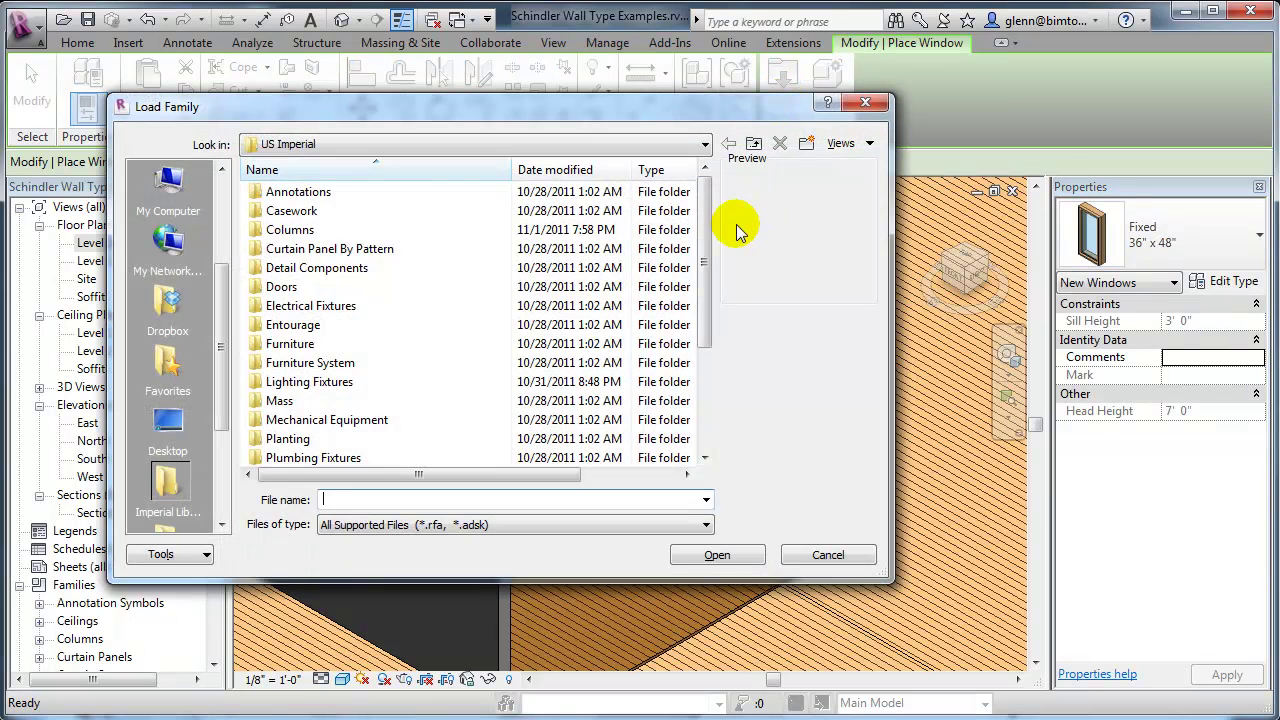
drag(709, 257, 714, 357)
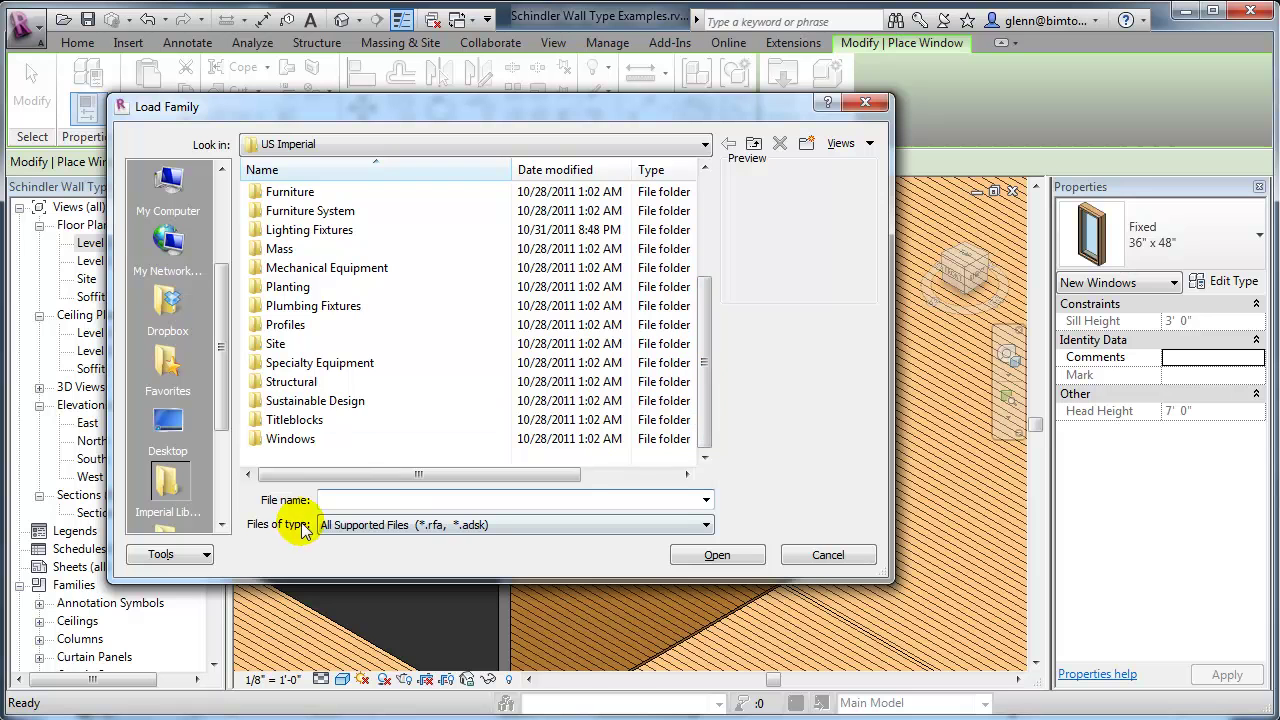
double_click(295, 438)
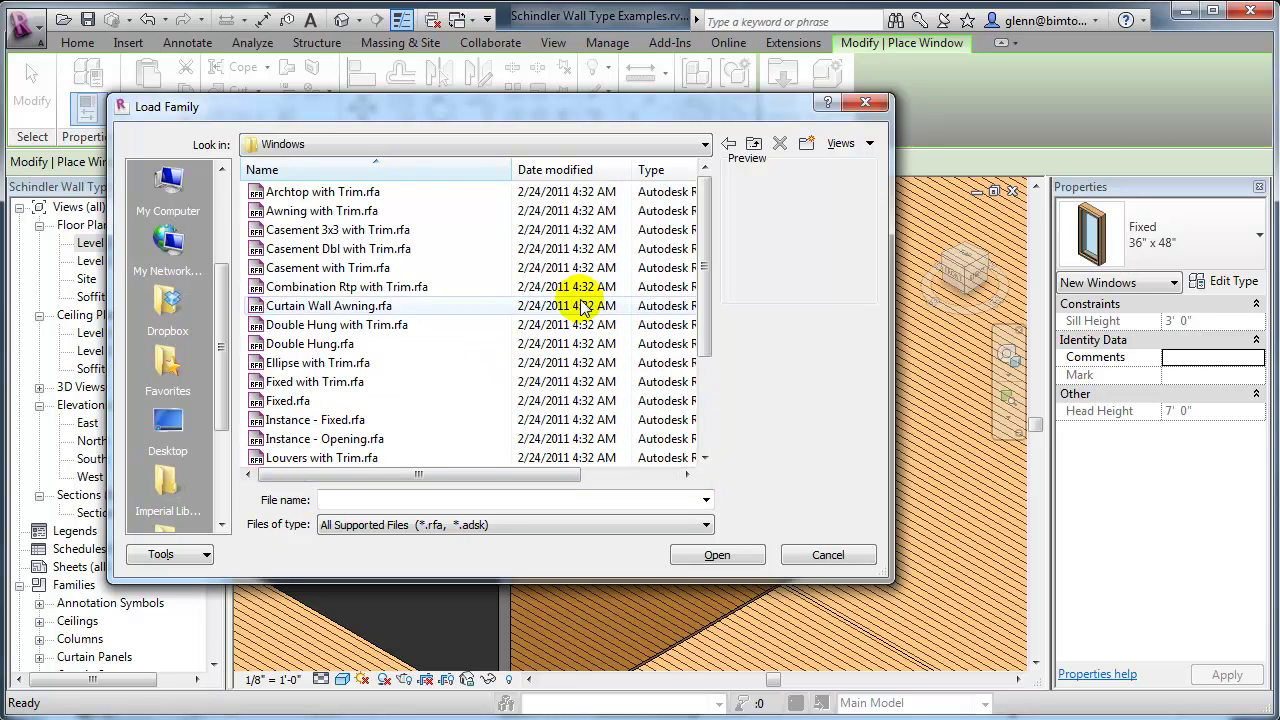
click(308, 215)
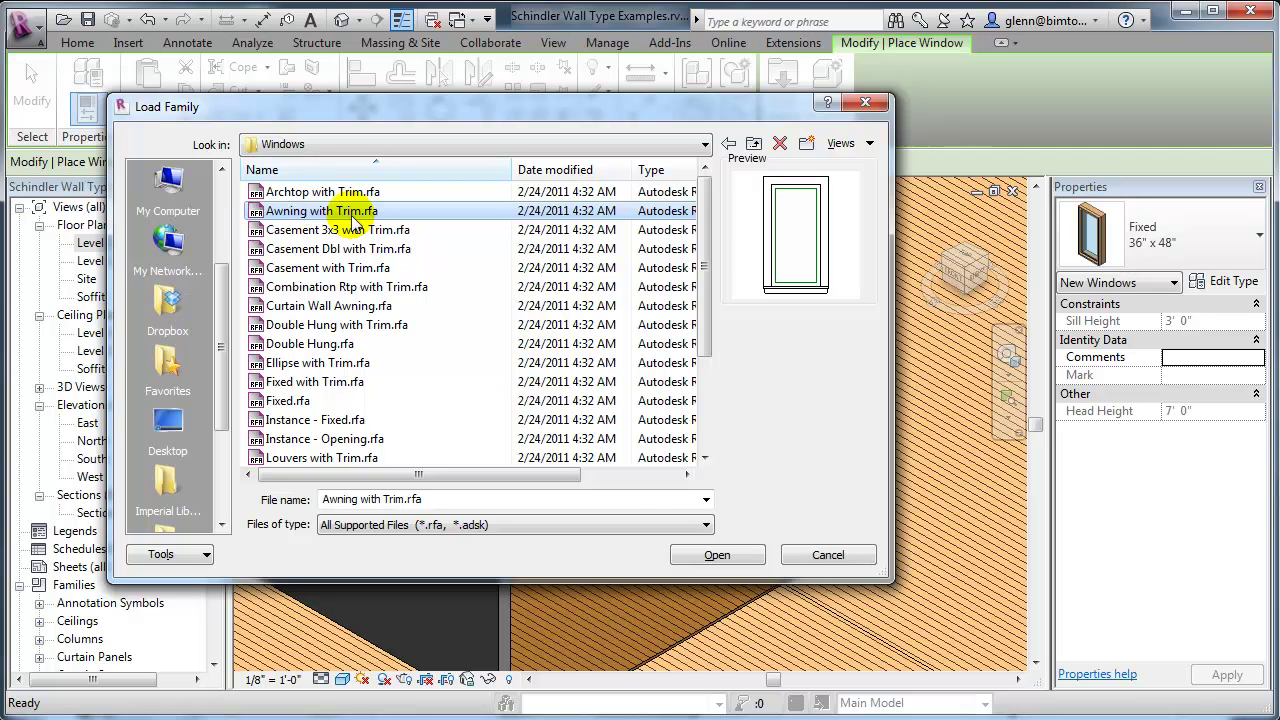
click(706, 556)
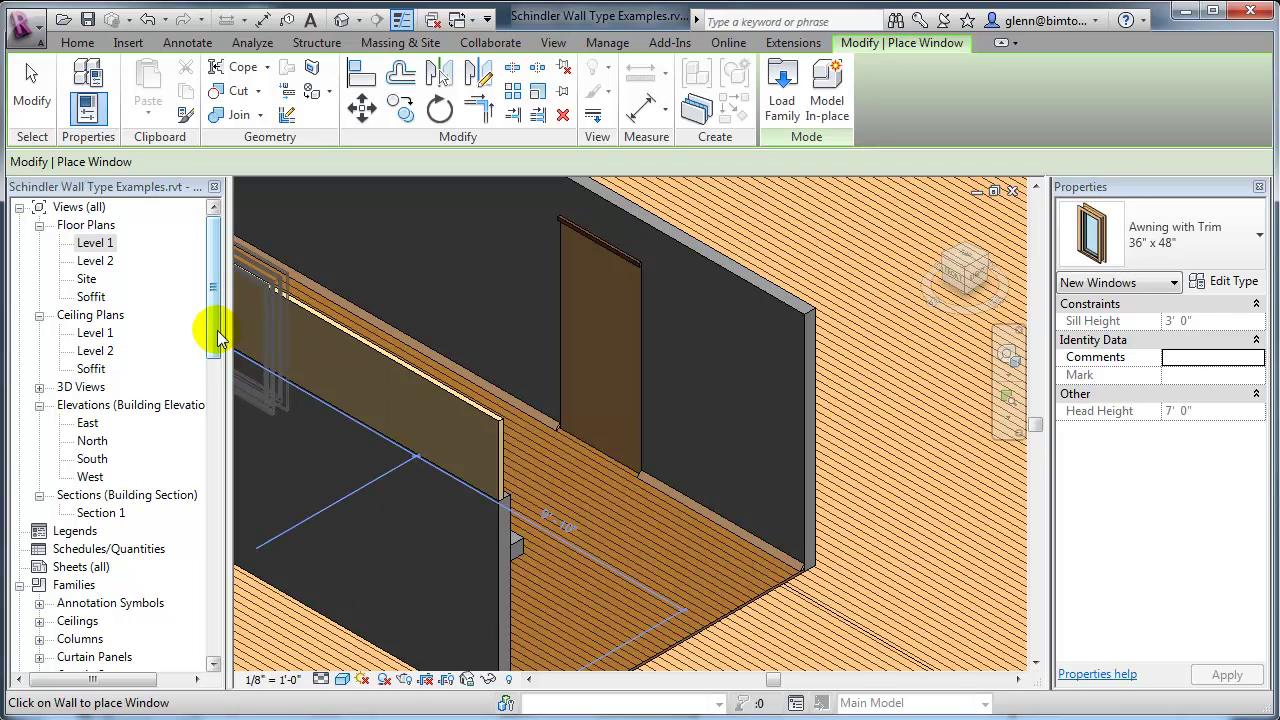
Step: Open the project's Awning with Trim window family for editing in the Family Editor
drag(214, 328, 206, 657)
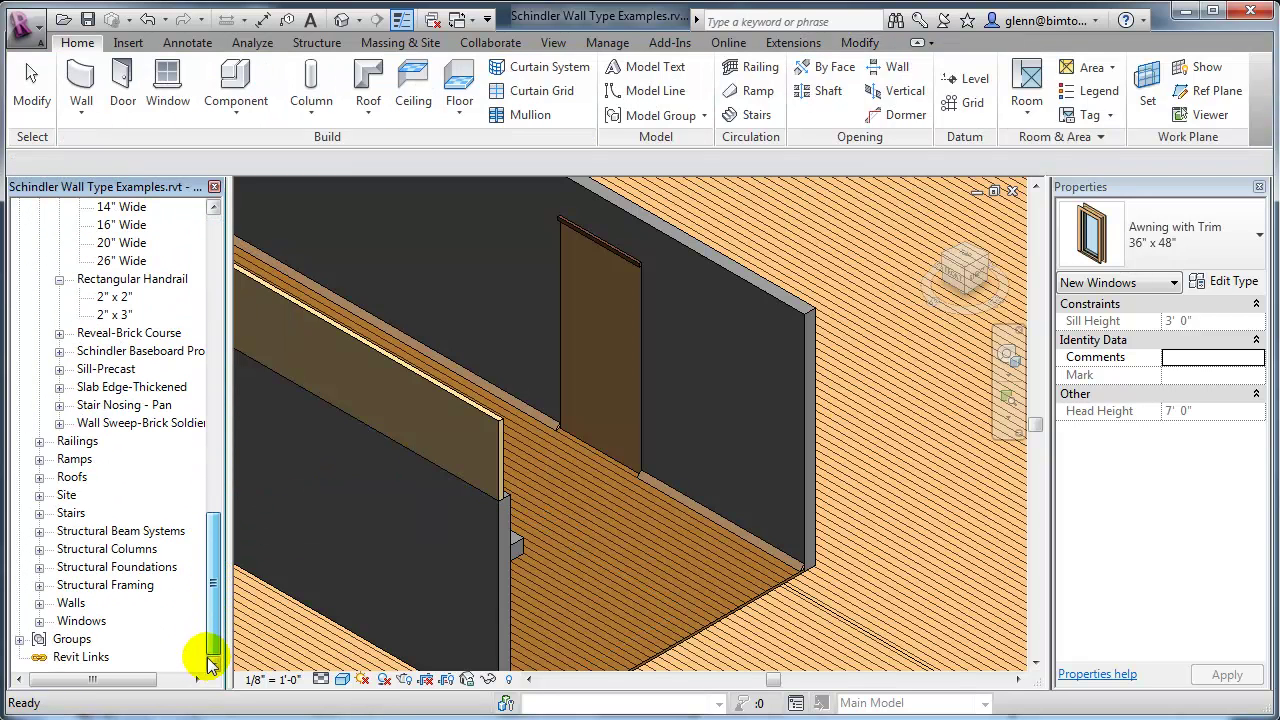
click(37, 621)
click(88, 643)
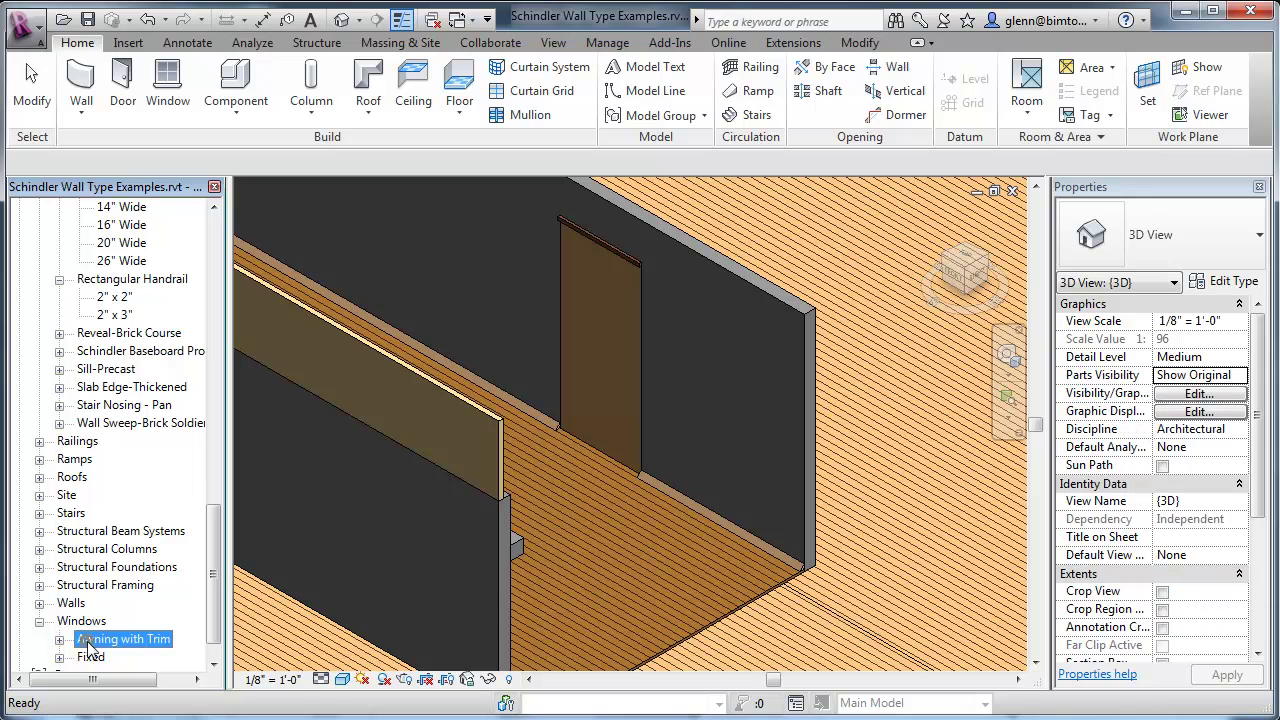
right_click(88, 642)
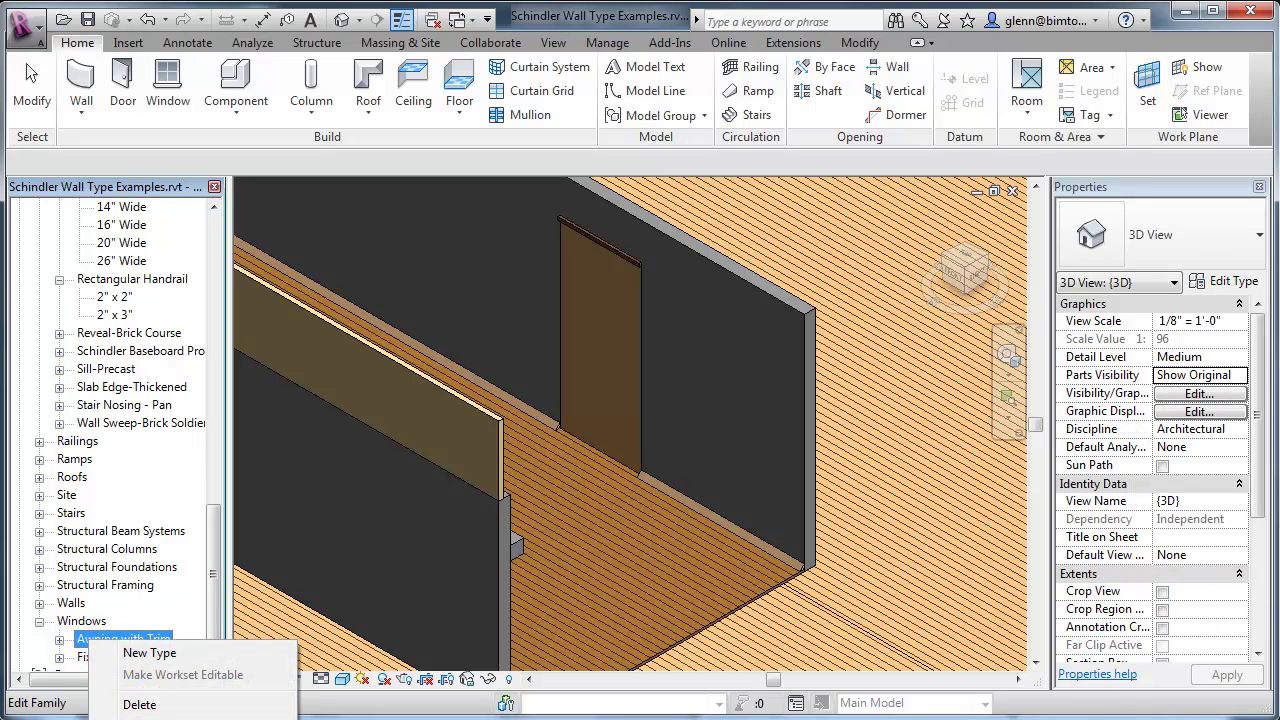
key(Return)
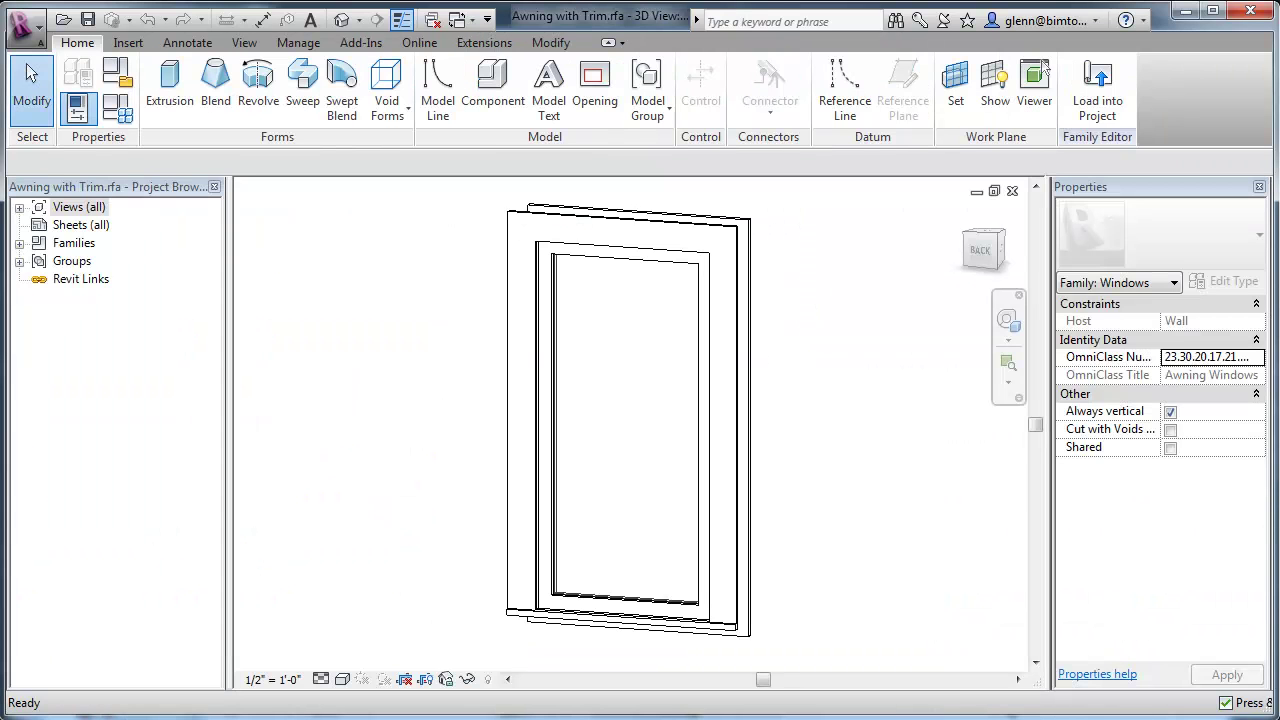
Step: Save the window family under the new name Schindler - Awning with Trim.rfa in the My Documents folder
click(36, 24)
mouse_move(120, 265)
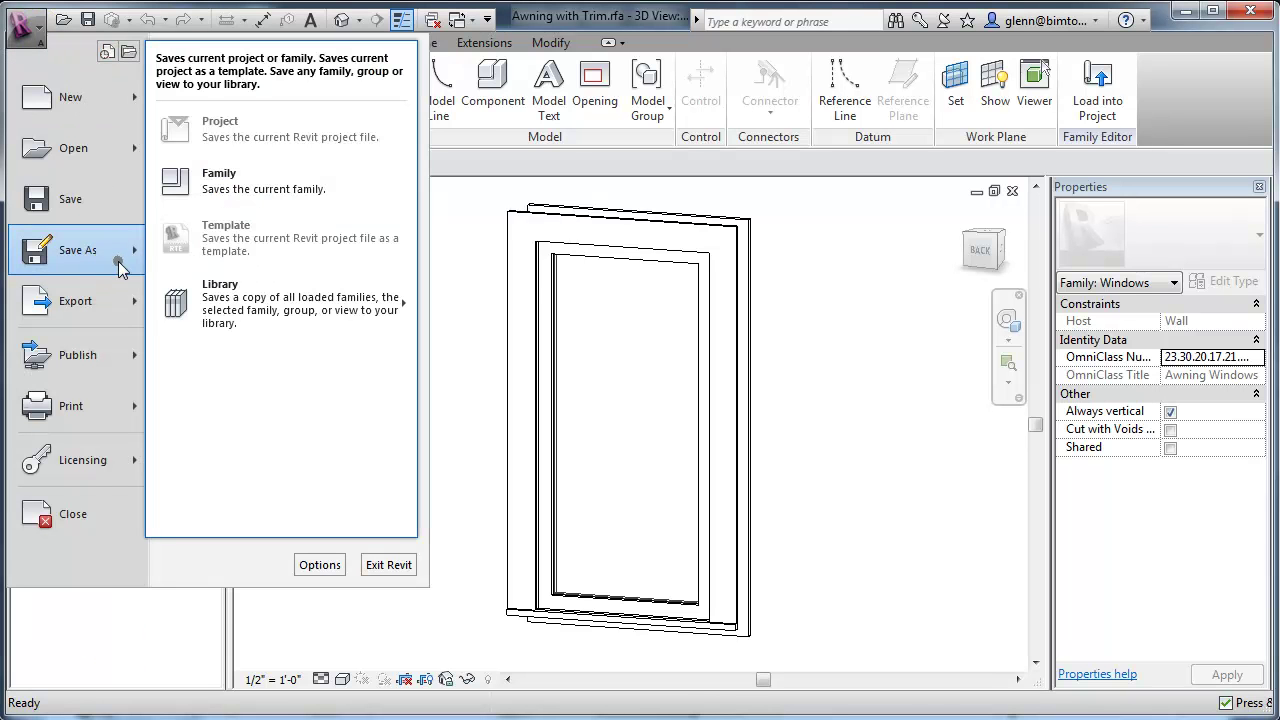
click(274, 190)
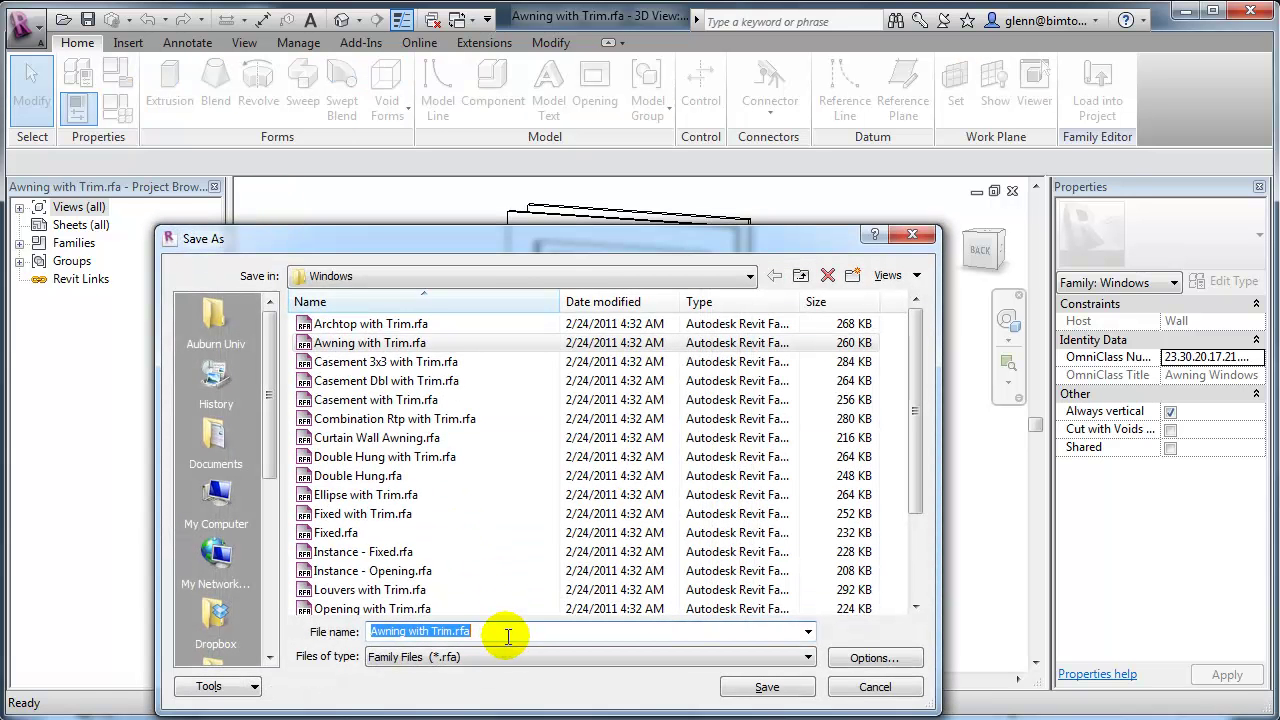
click(370, 631)
text(Schind)
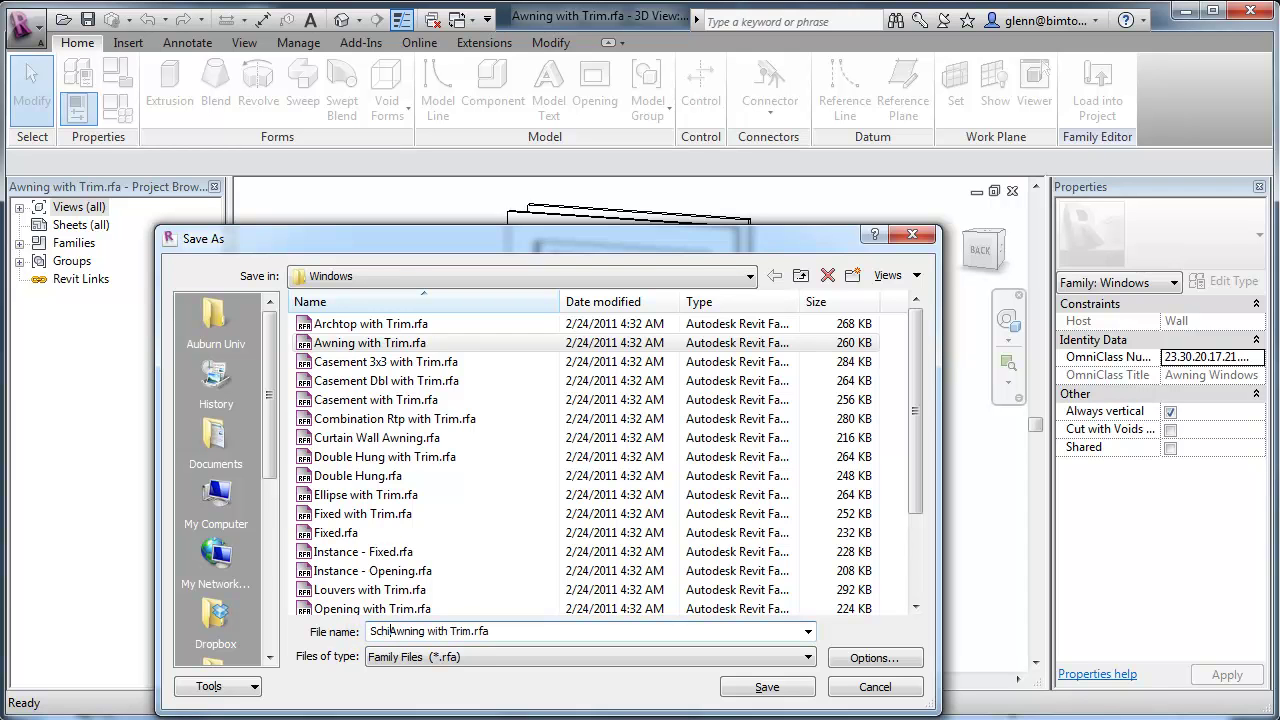
text(ler -)
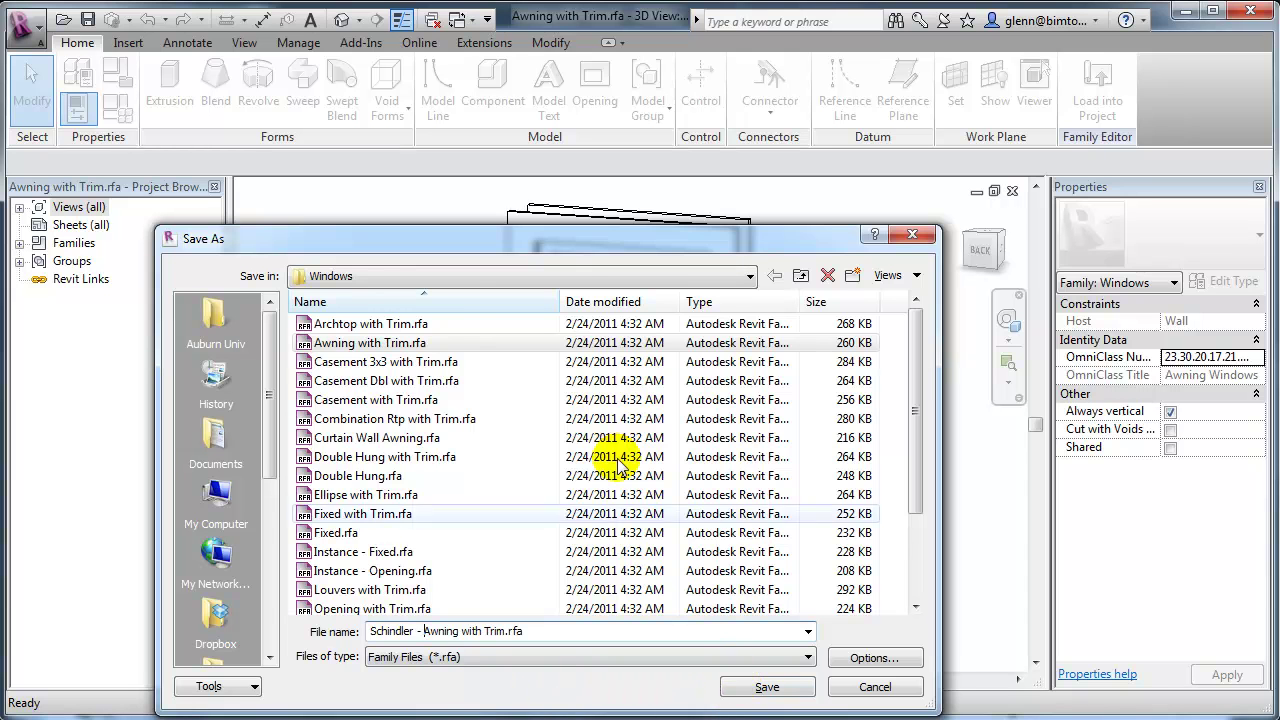
click(216, 435)
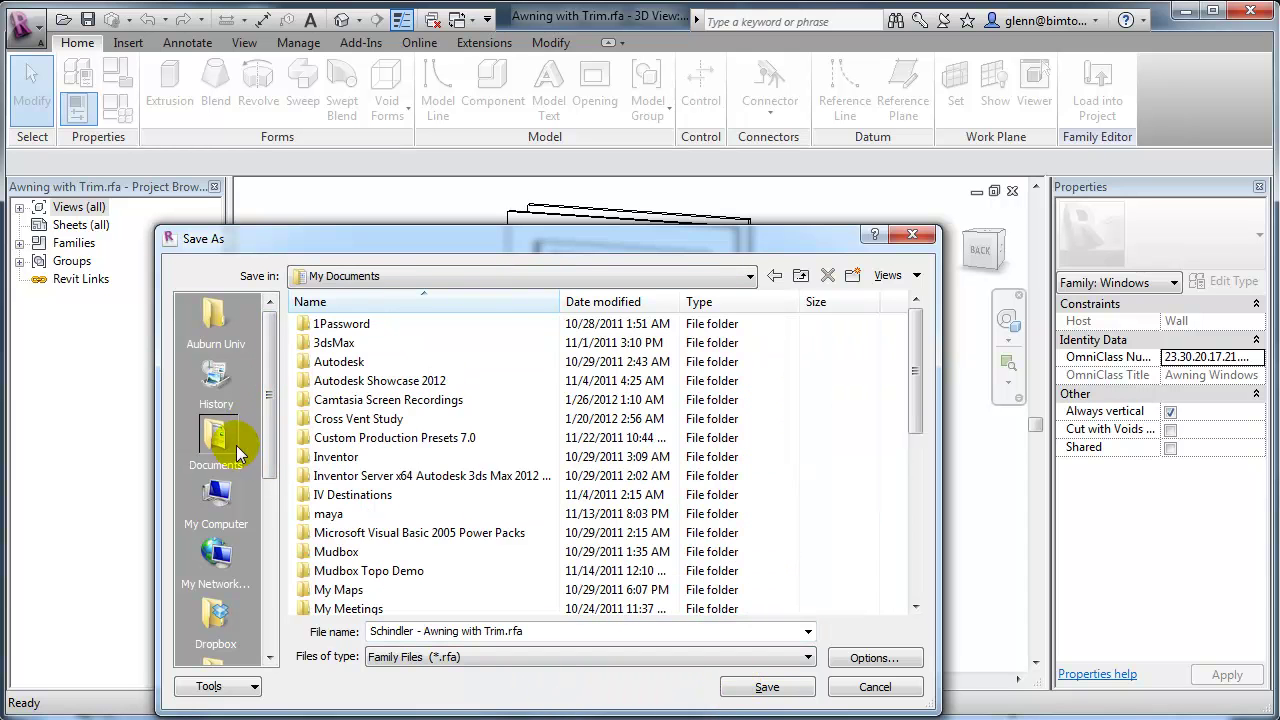
click(767, 687)
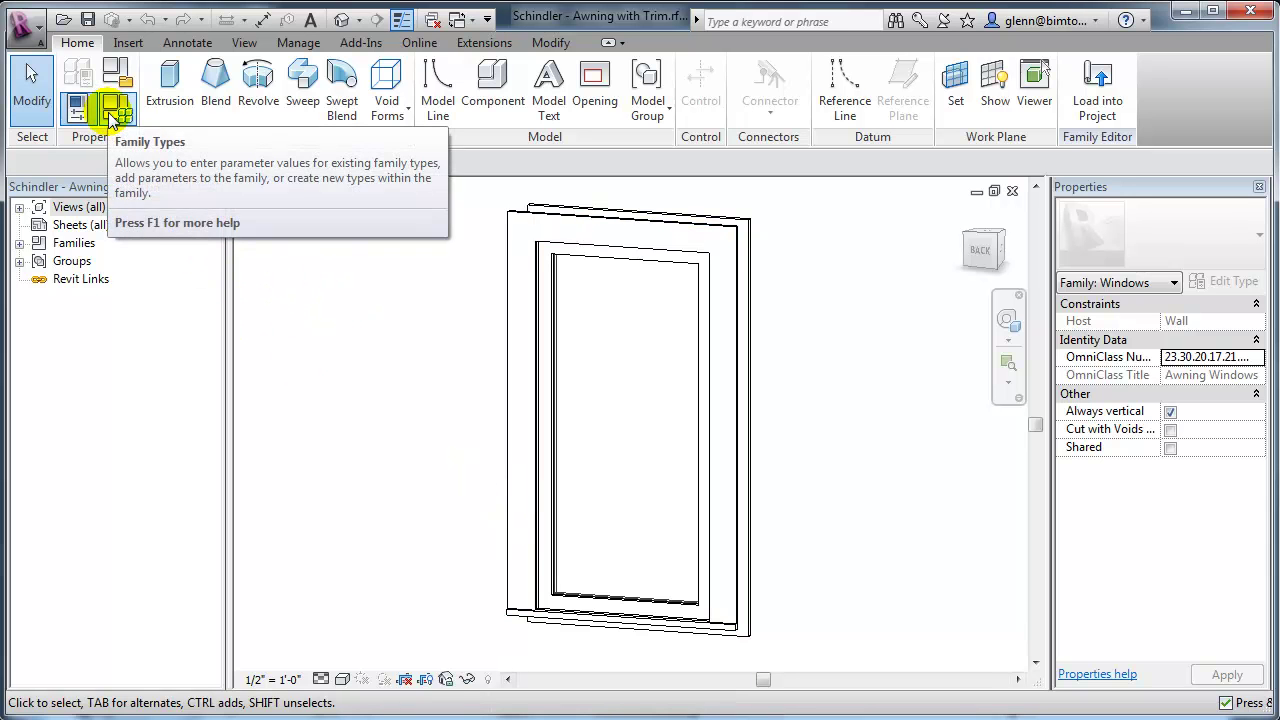
Step: Set the Trim Width - Exterior parameter of the 24" x 48" family type to 0' 1 1/2"
click(513, 223)
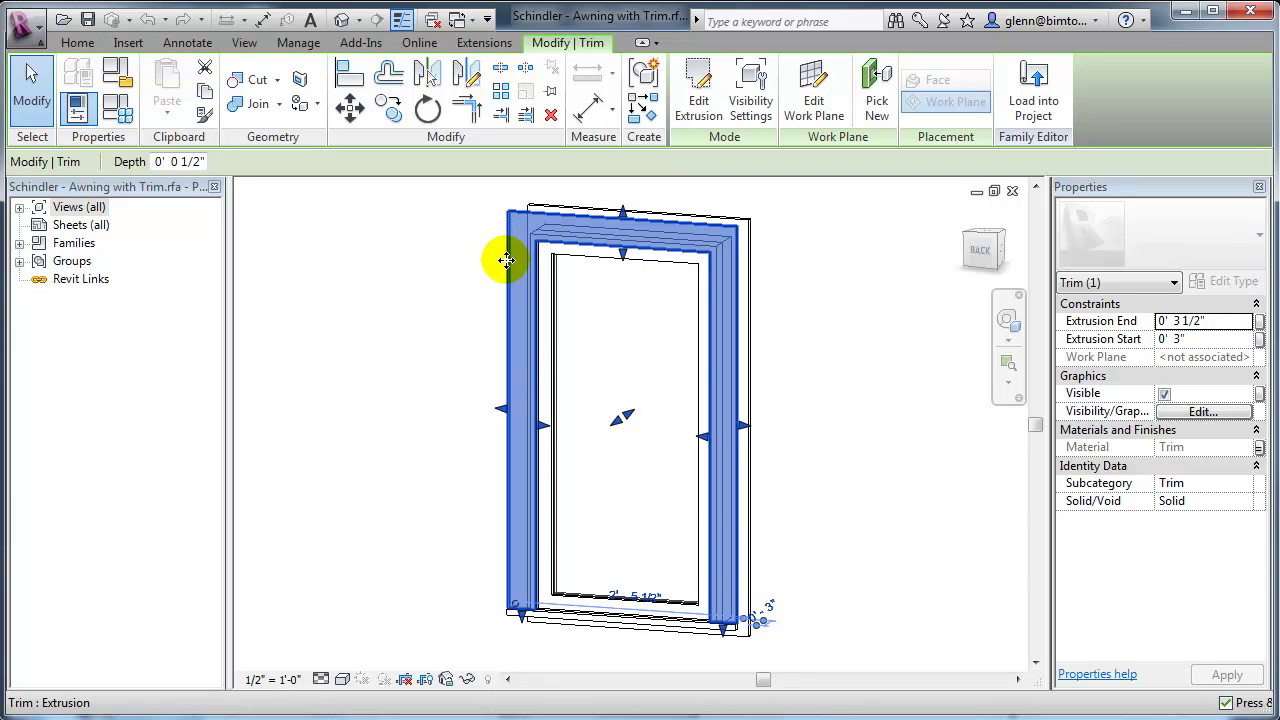
click(117, 107)
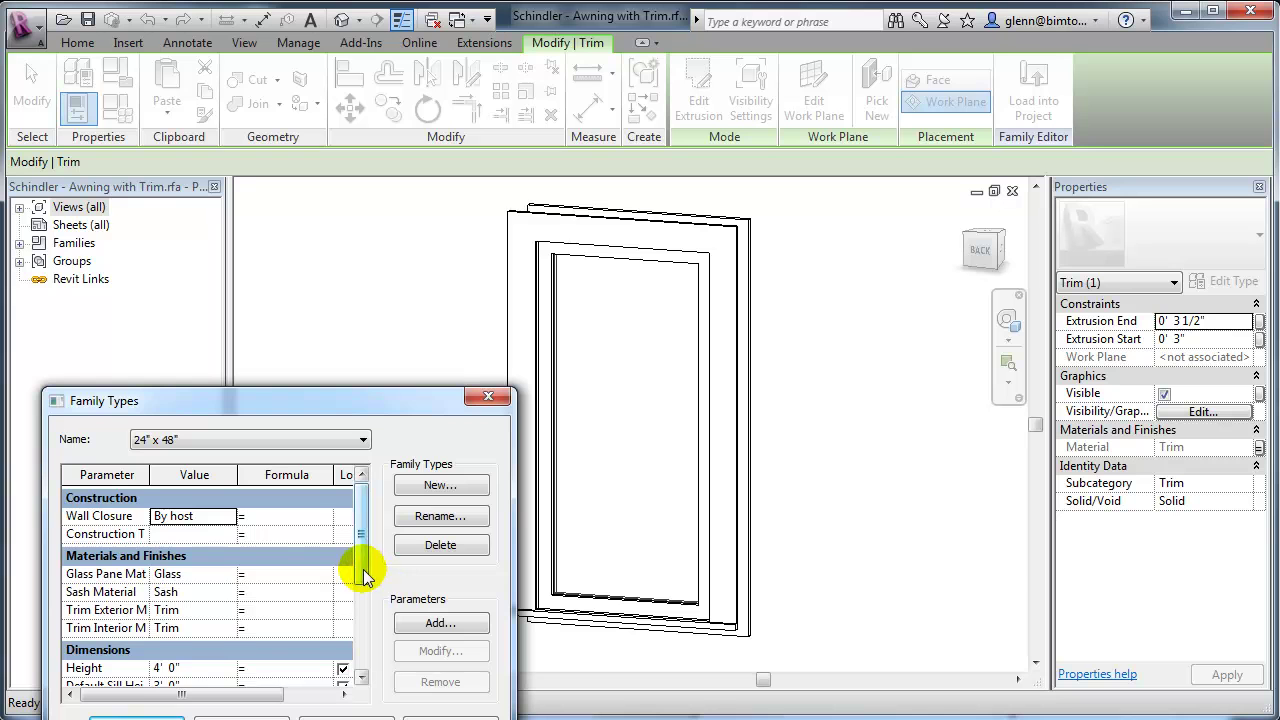
scroll(366, 565, down, 3)
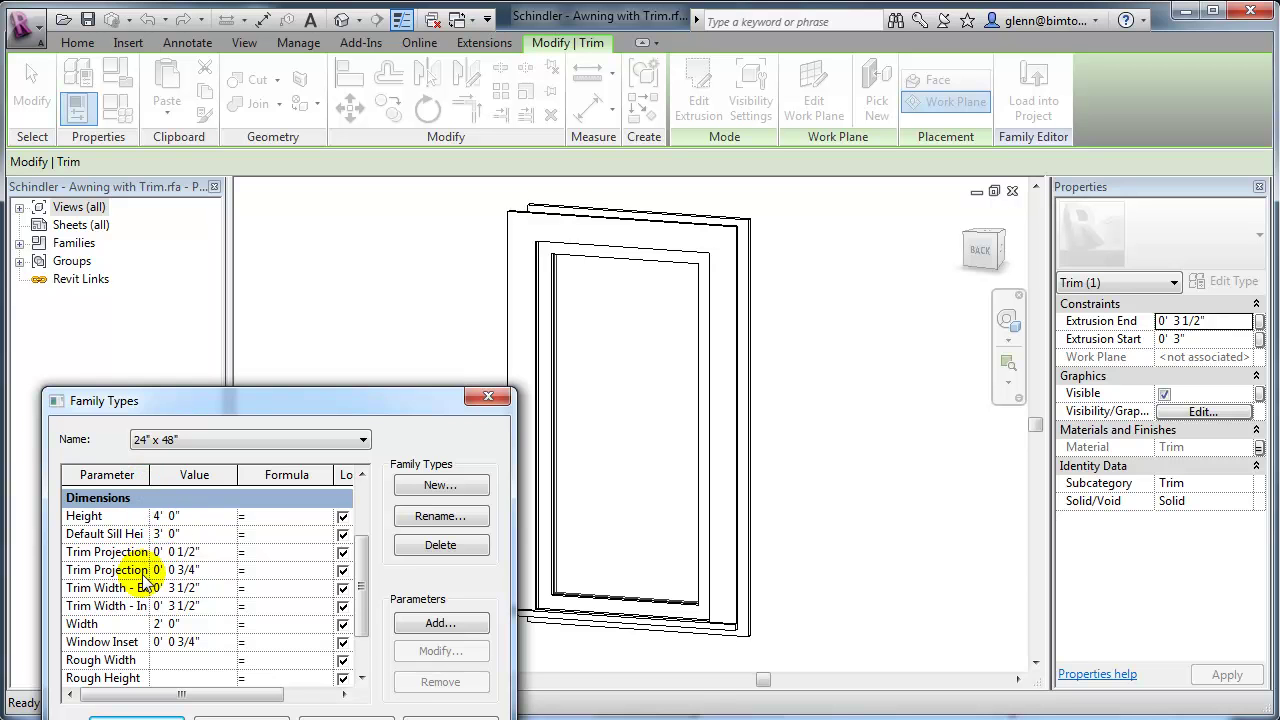
drag(149, 474, 173, 474)
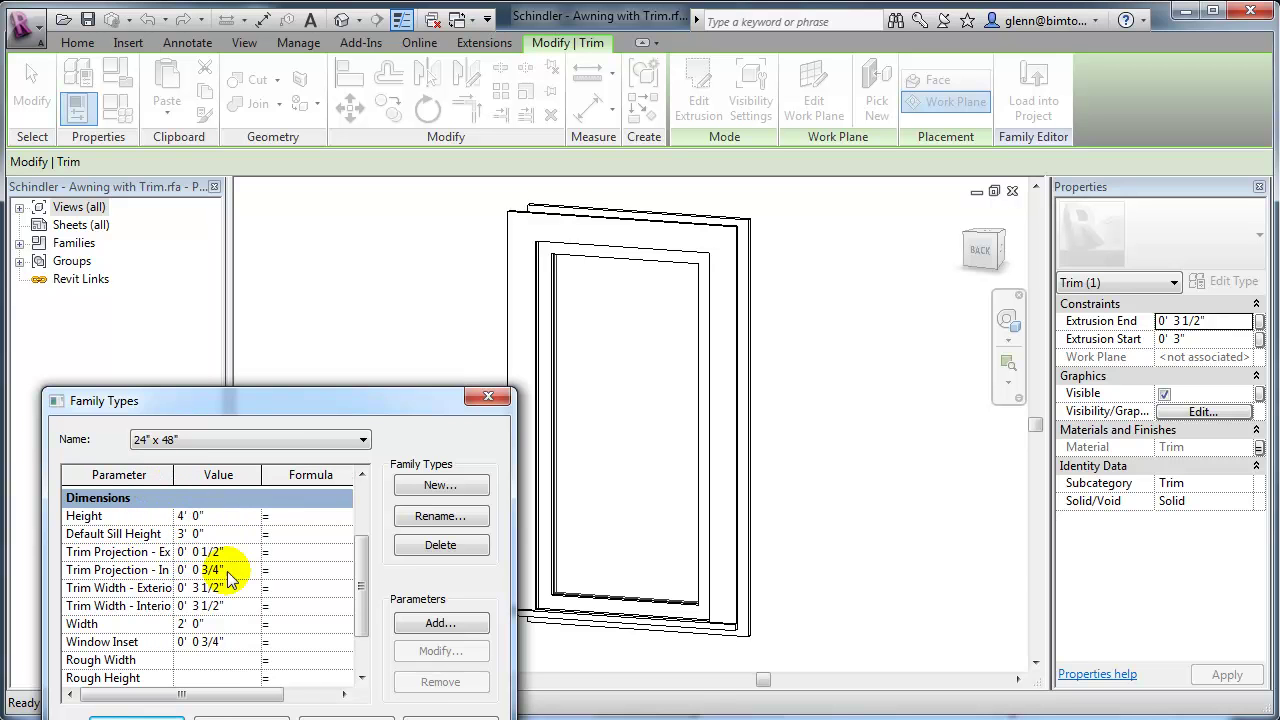
click(232, 594)
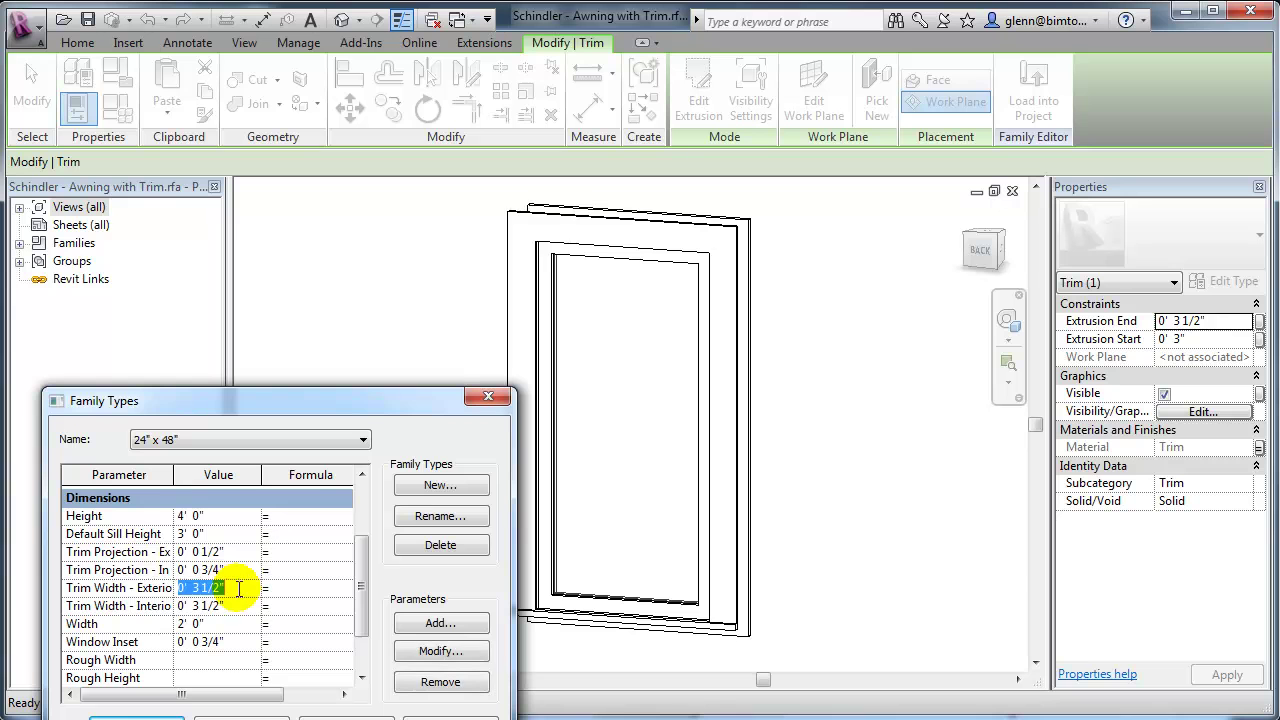
text(0 1.)
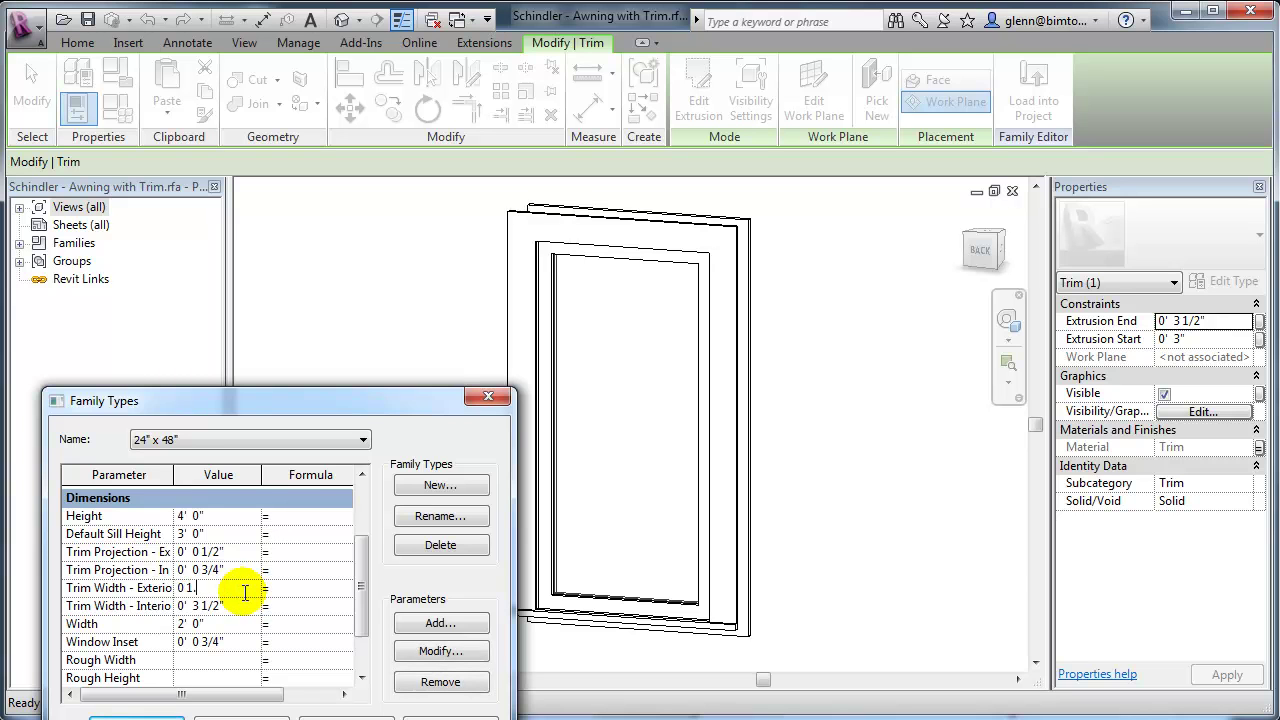
text(5)
key(Tab)
Step: Set the Trim Width - Interior parameter to 0' 1 1/2" and apply the family type changes
drag(220, 698, 171, 694)
click(235, 605)
click(234, 607)
click(86, 622)
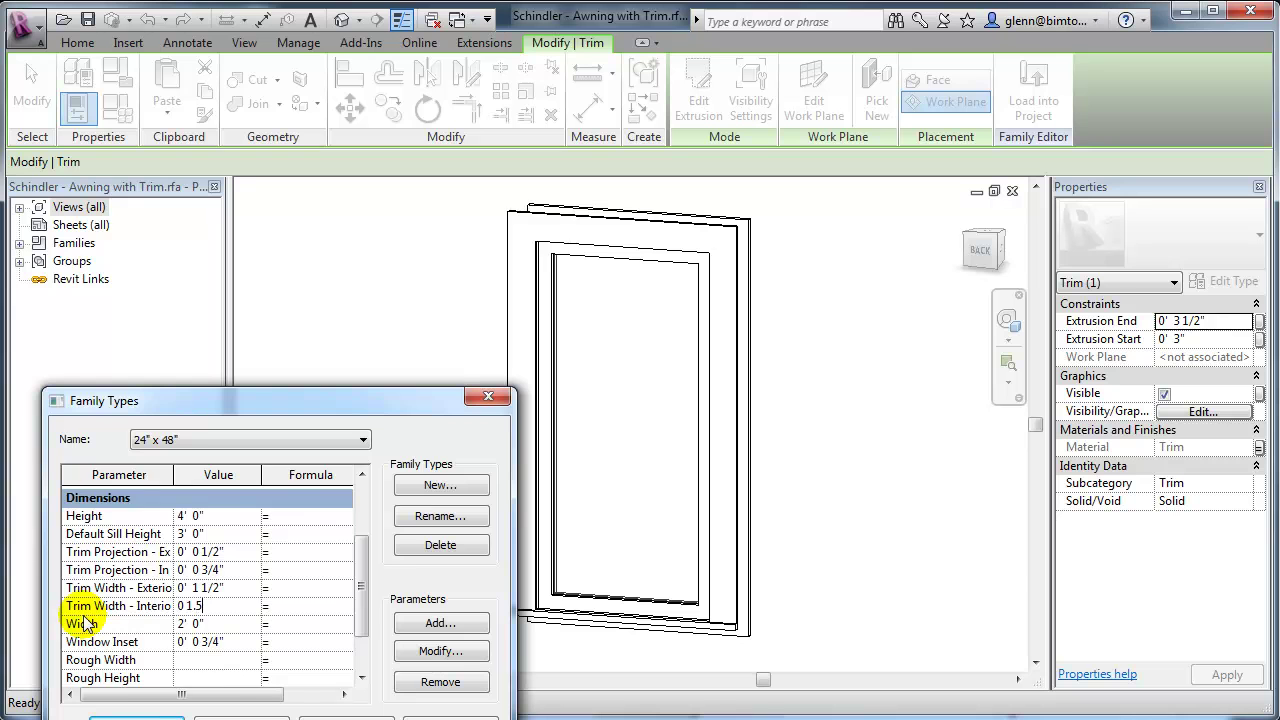
key(Tab)
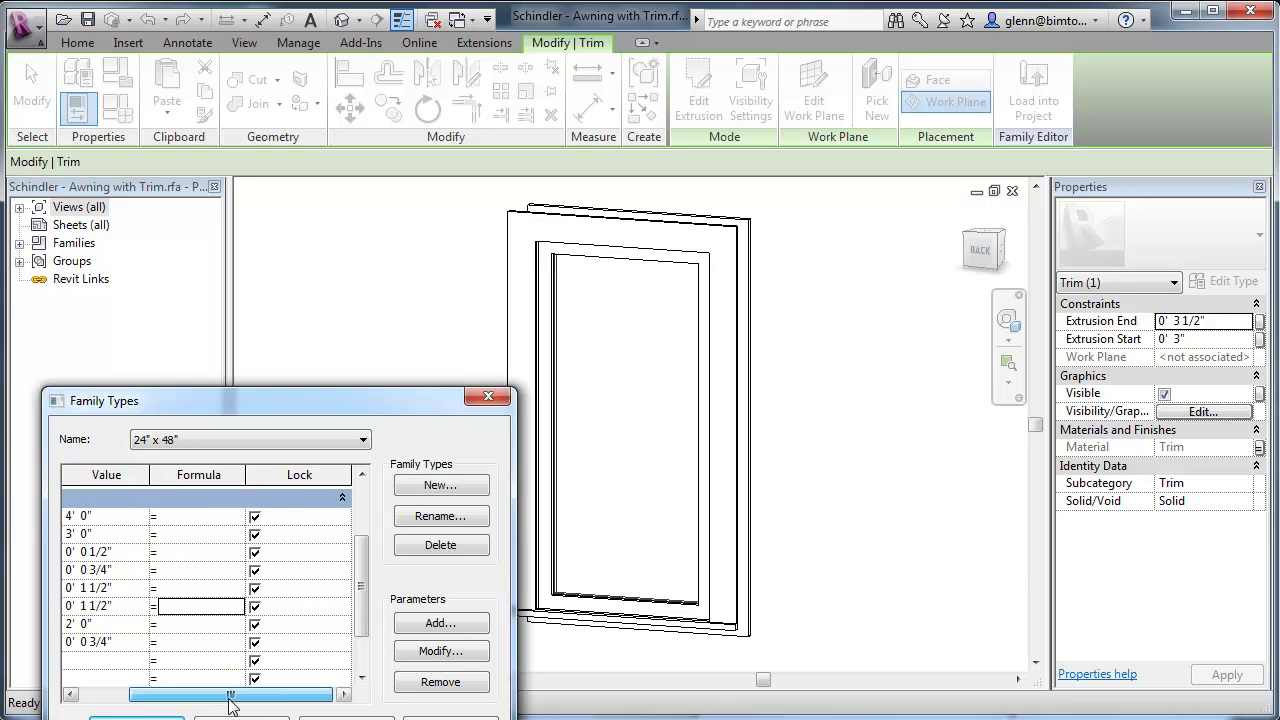
drag(229, 692, 195, 692)
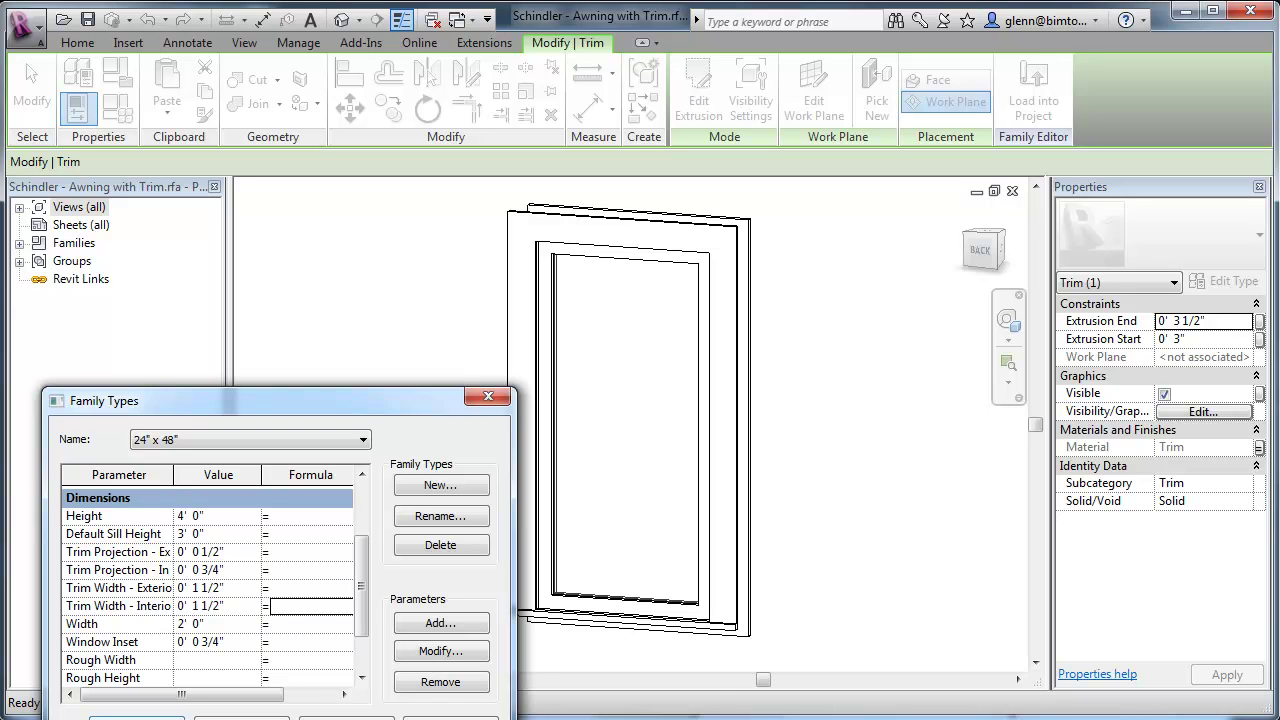
click(137, 717)
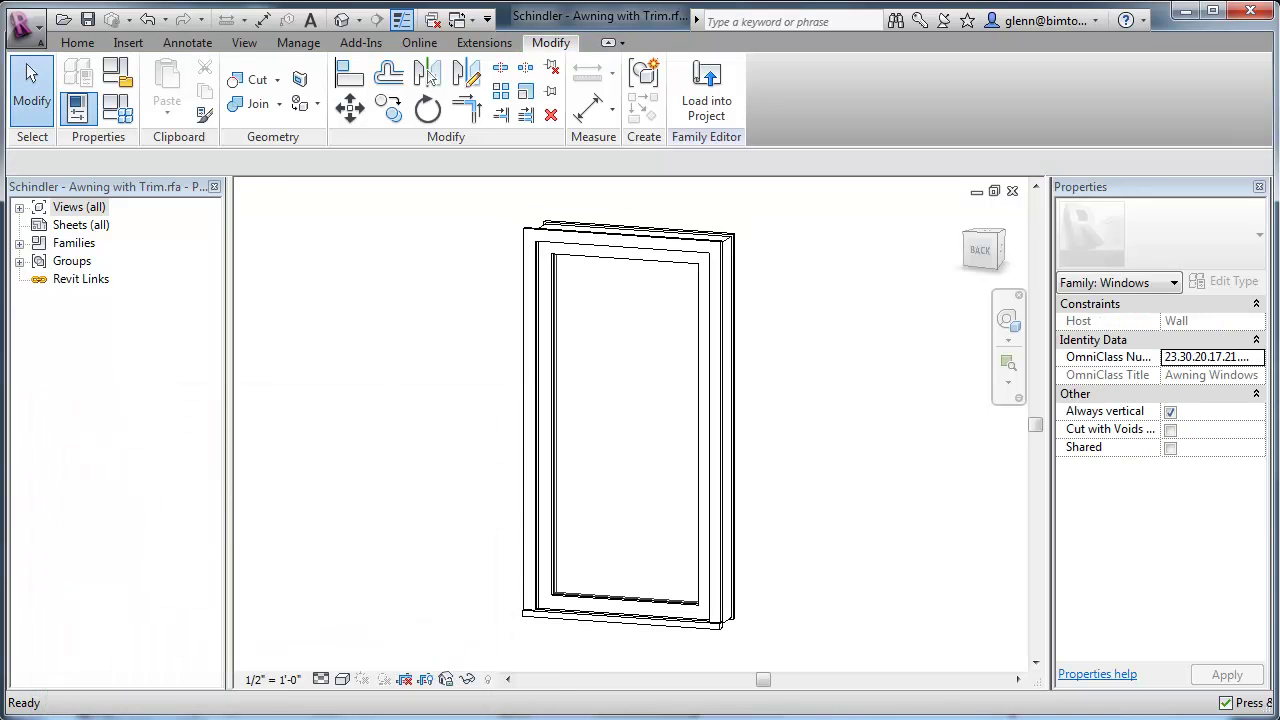
Step: Edit the trim's extrusion sketch and trim the head lines to the inner jamb line at the upper left corner
click(520, 497)
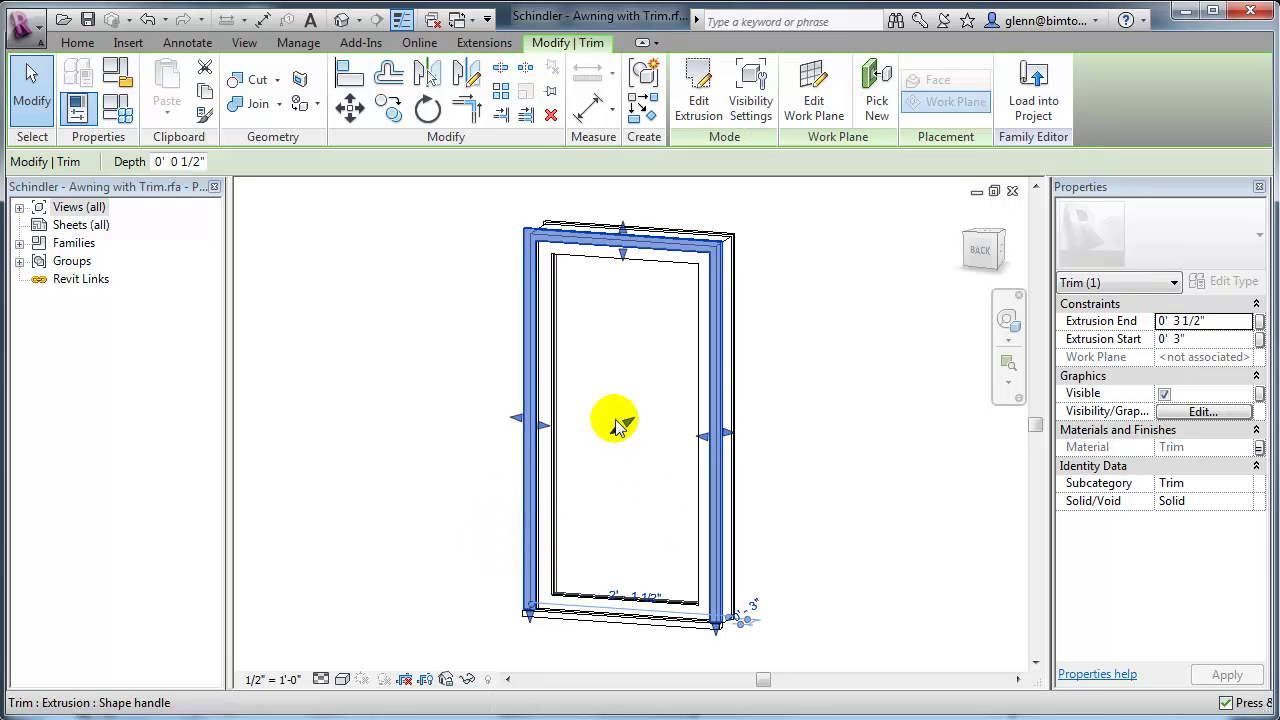
click(698, 90)
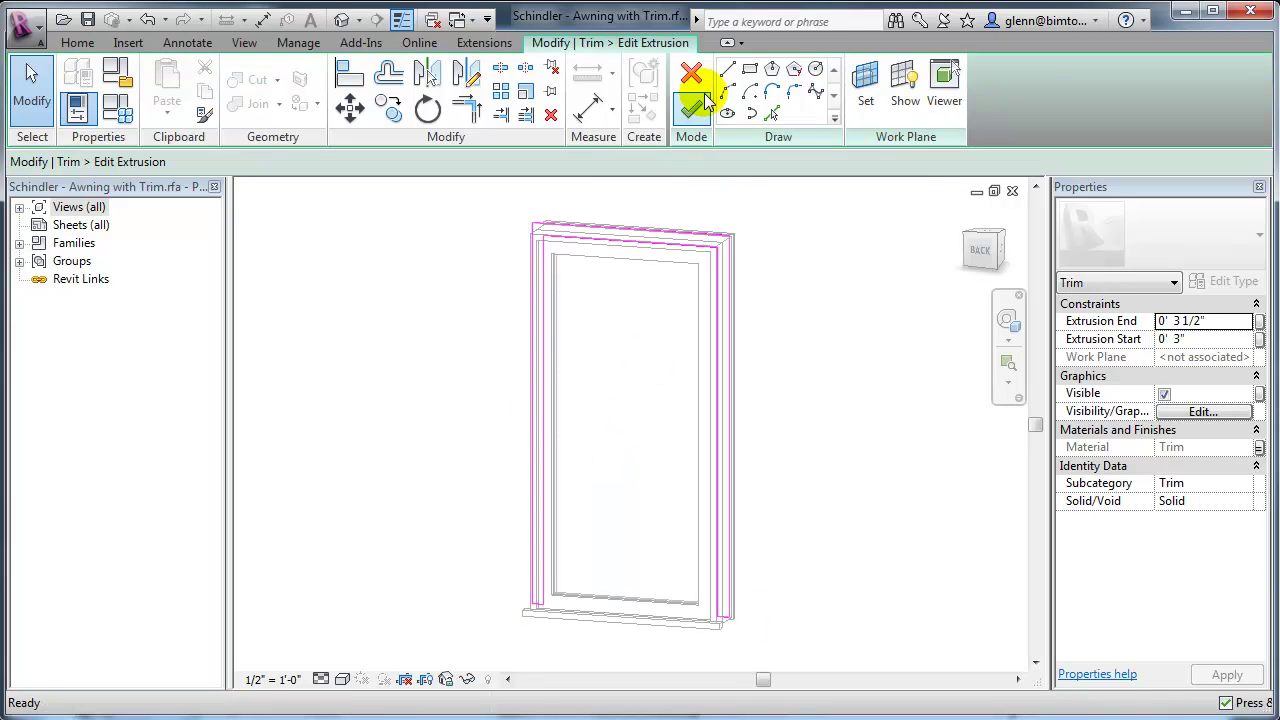
scroll(518, 372, up, 2)
mouse_move(520, 366)
middle_down()
mouse_move(486, 491)
mouse_move(471, 490)
middle_up()
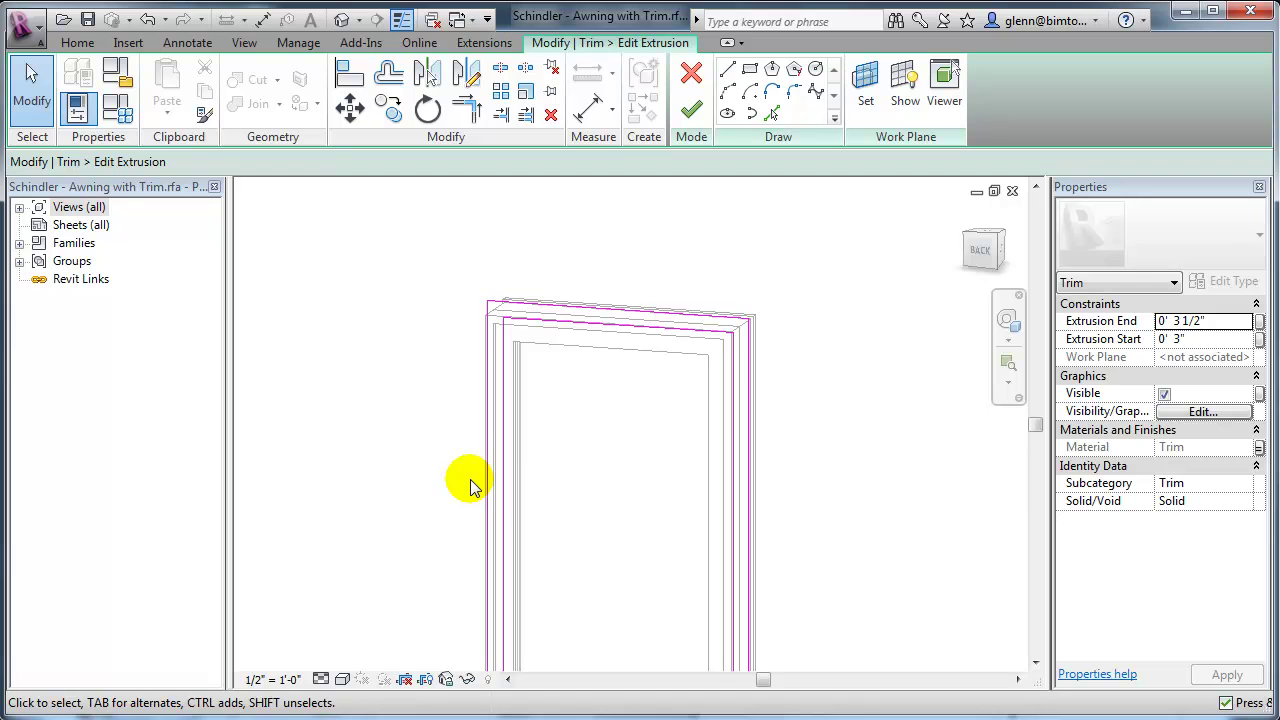
key(t)
key(r)
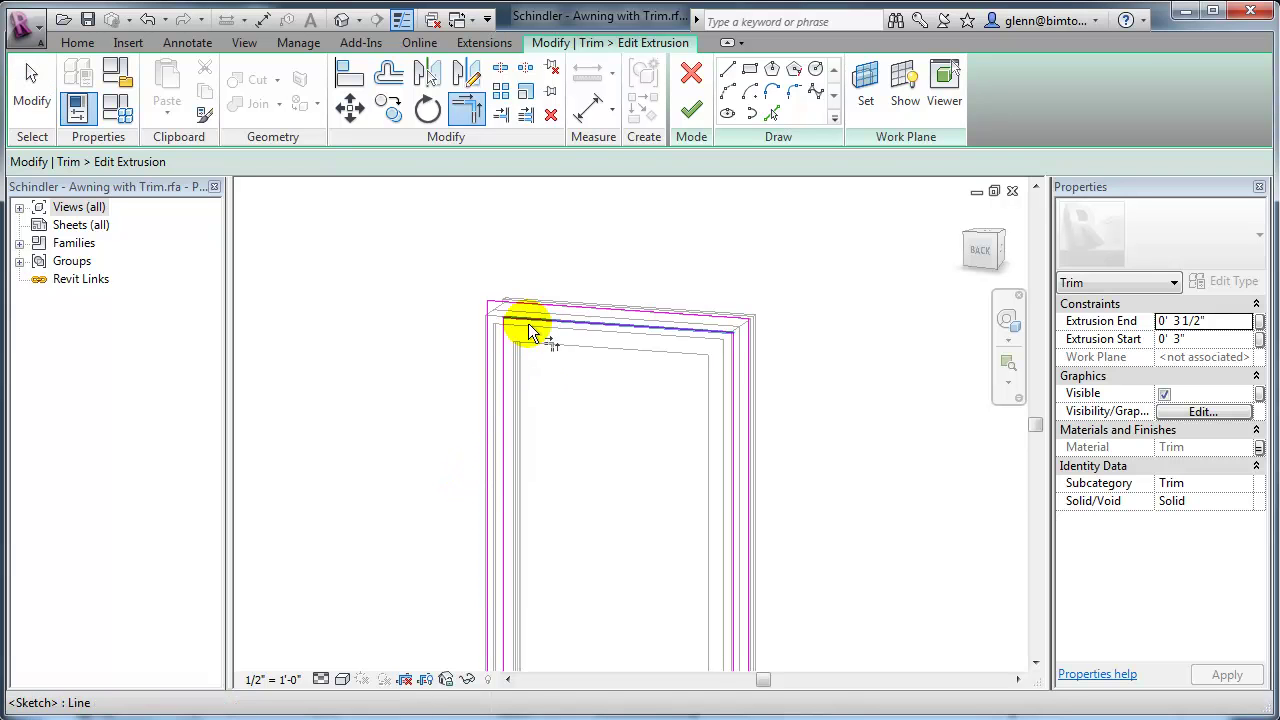
click(505, 350)
click(519, 305)
click(525, 319)
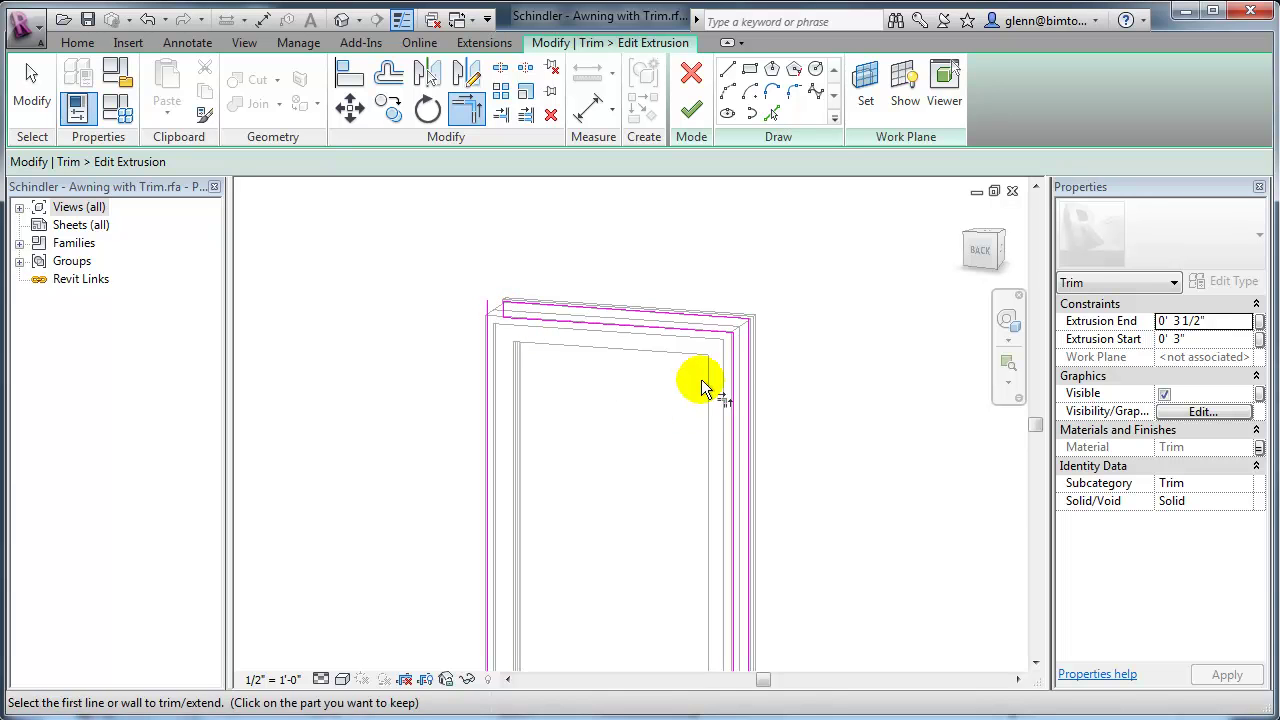
Step: Trim the head lines to the inner jamb line at the upper right corner, closing the head as a rectangle
click(727, 354)
click(705, 320)
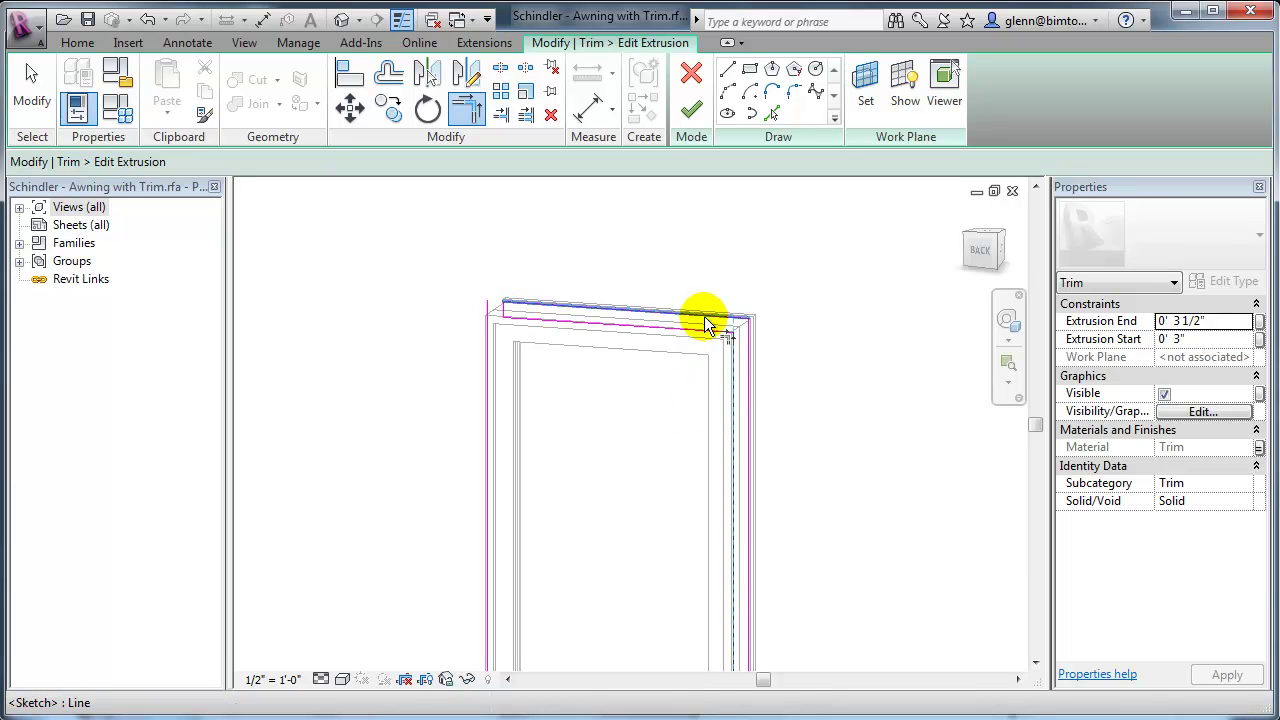
click(739, 336)
click(735, 337)
click(32, 88)
Step: Select the trim sketch's outer left jamb line and view the window straight from the back
scroll(291, 291, down, 1)
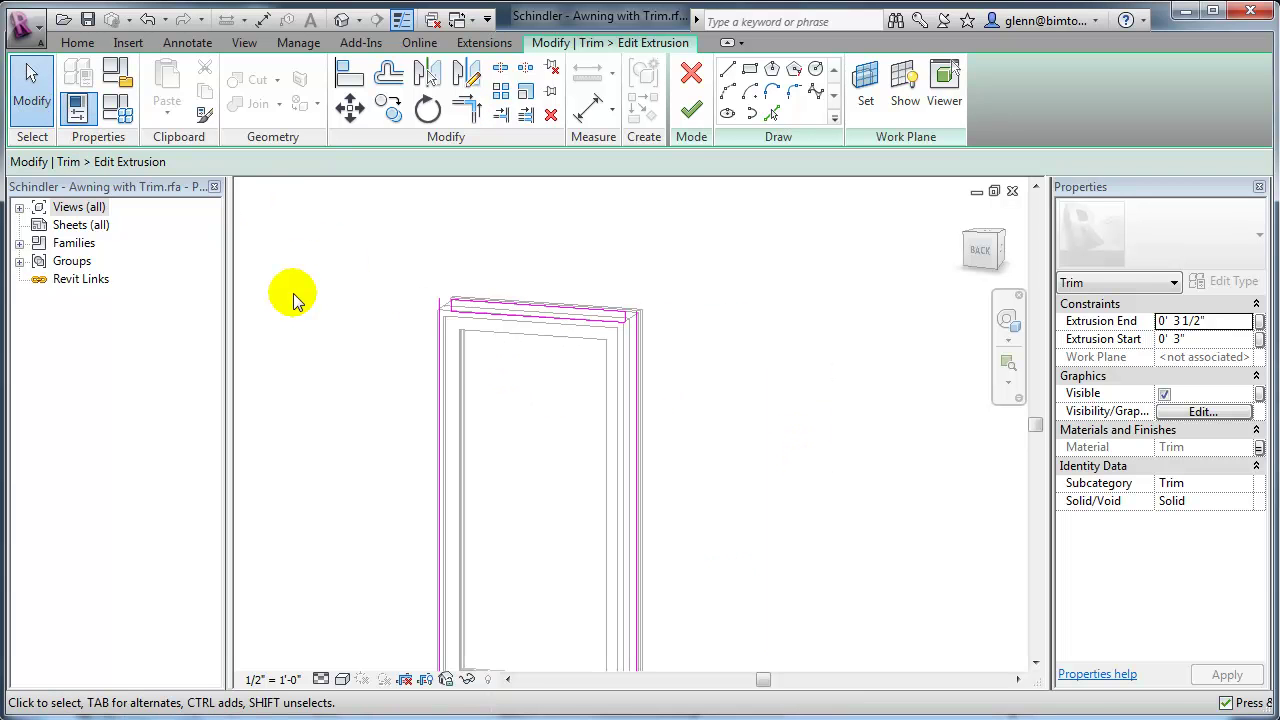
click(440, 374)
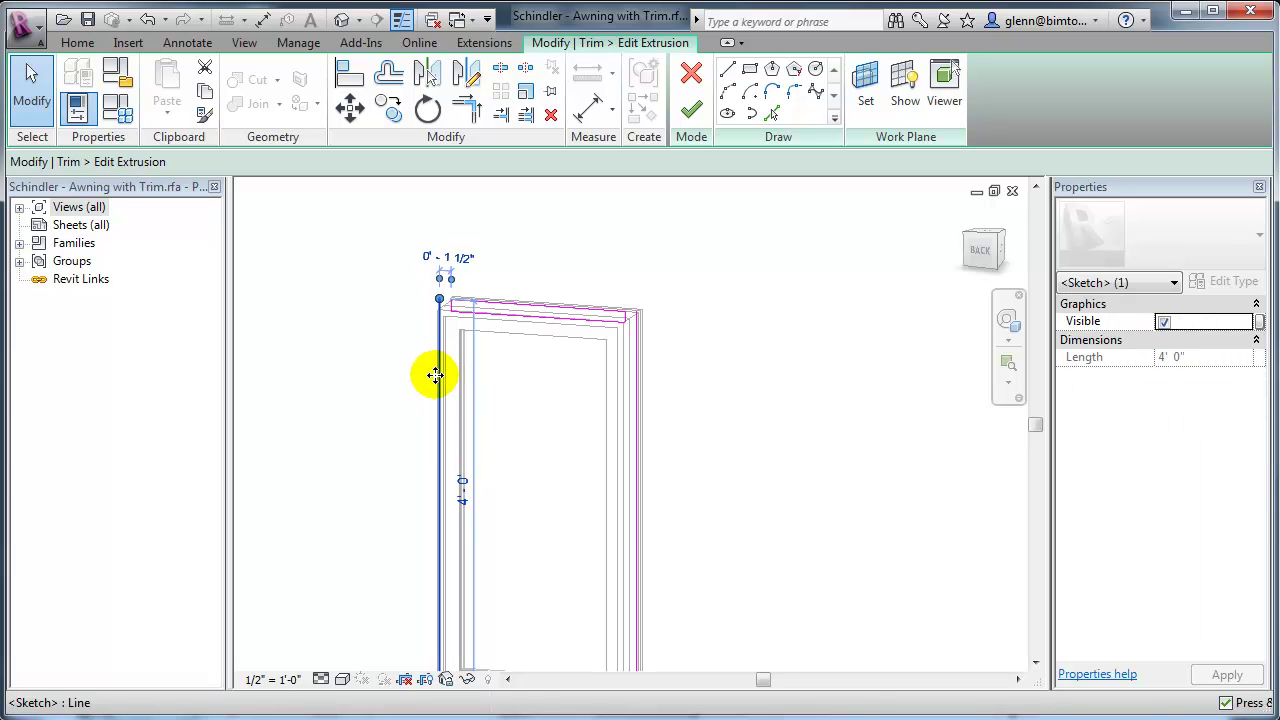
click(978, 252)
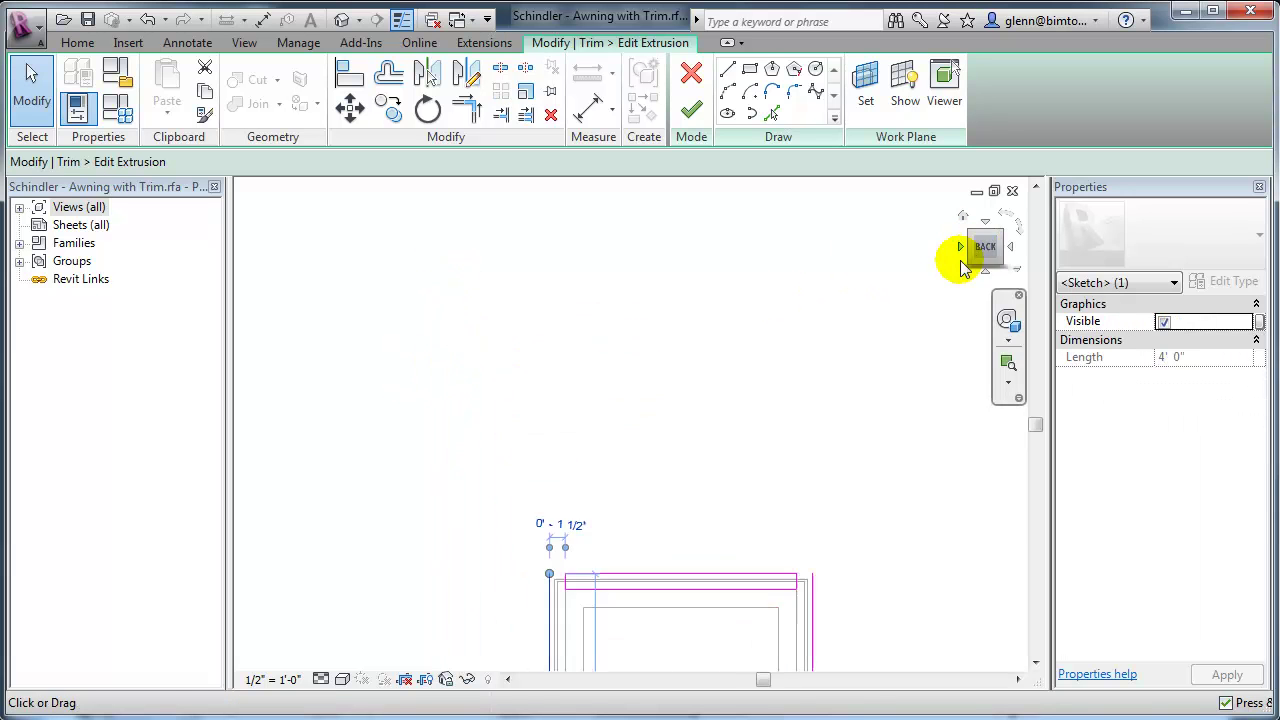
scroll(737, 453, up, 2)
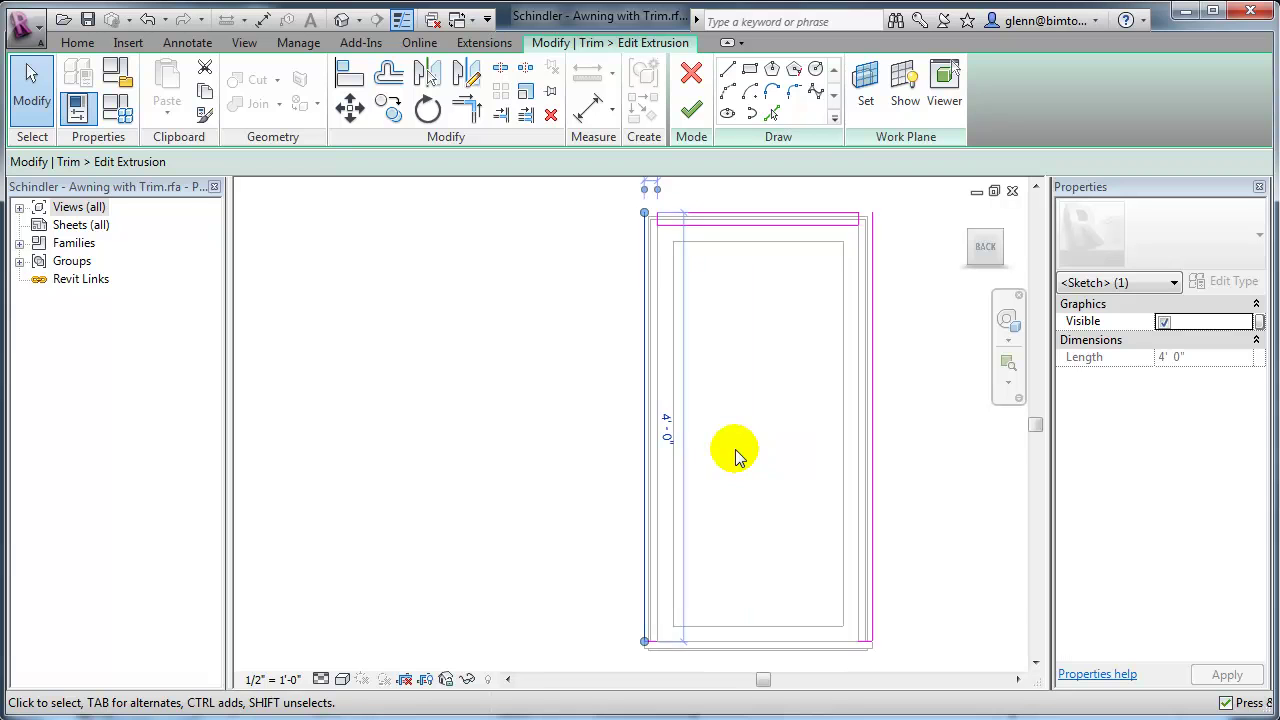
mouse_move(737, 453)
middle_down()
mouse_move(723, 486)
mouse_move(672, 522)
middle_up()
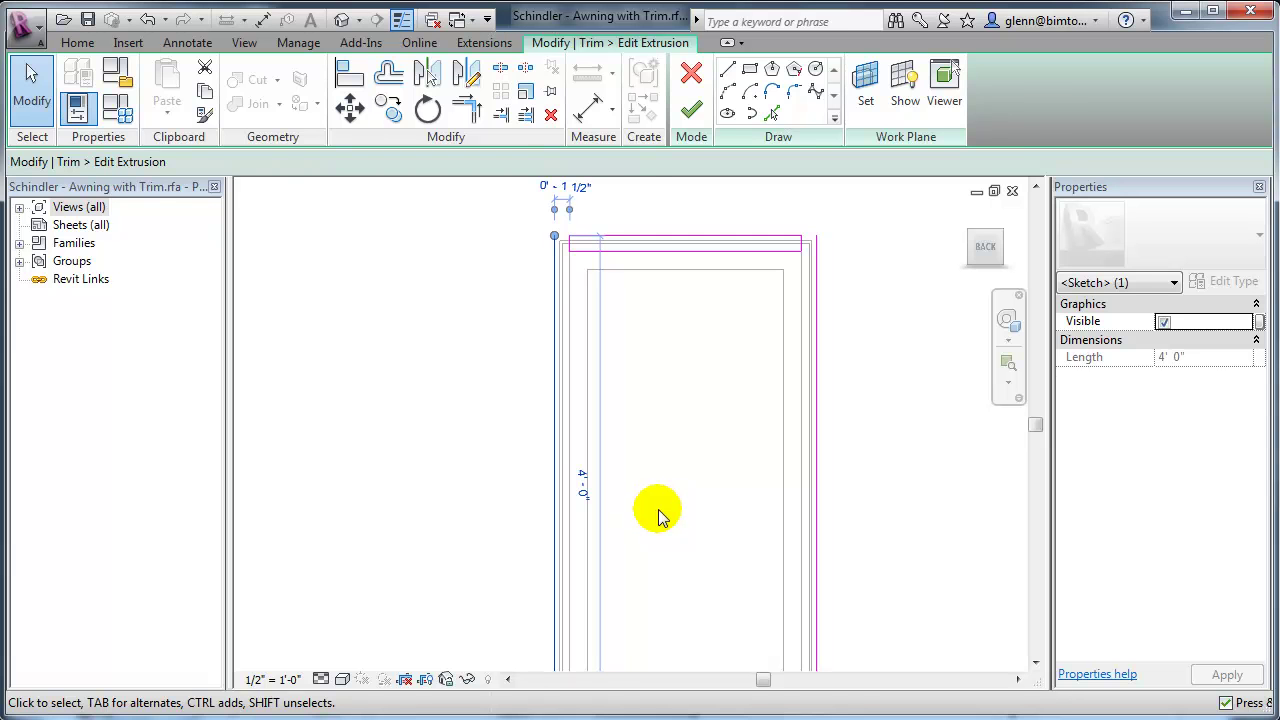
Step: Turn on the Dimensions annotation category in the 3D view's visibility overrides, keeping Reference Planes on
key(v)
key(v)
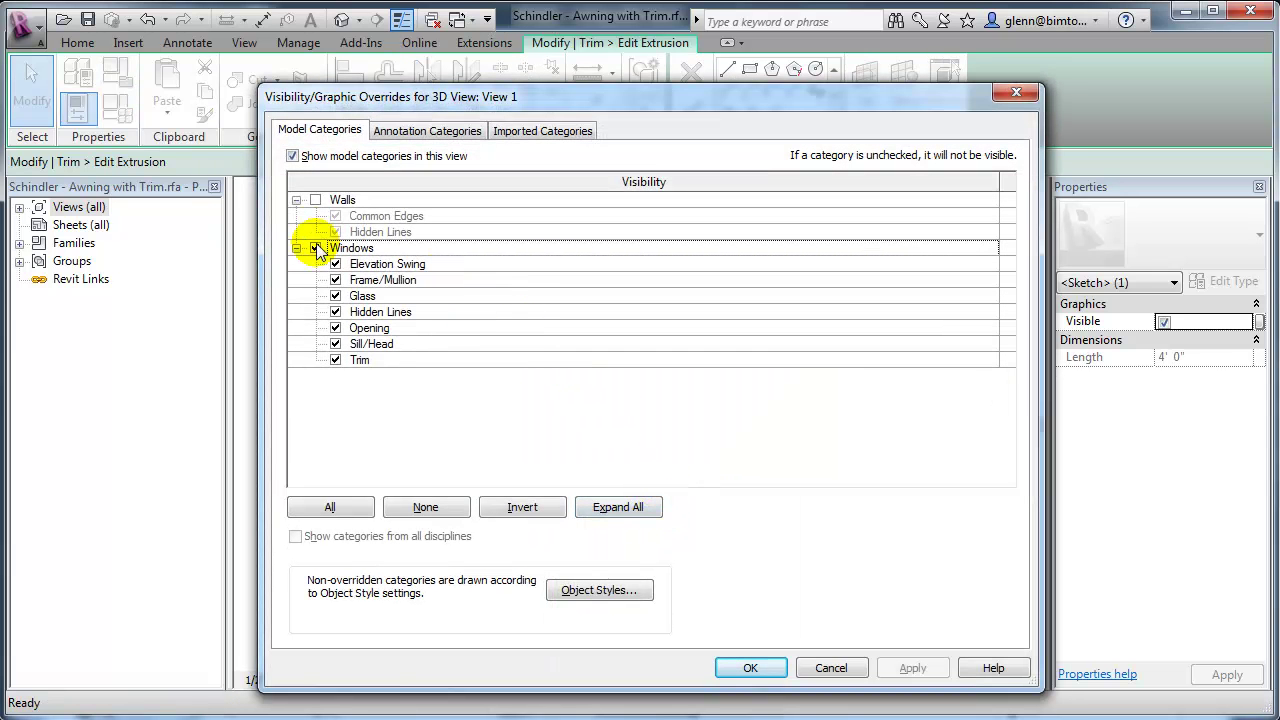
click(427, 130)
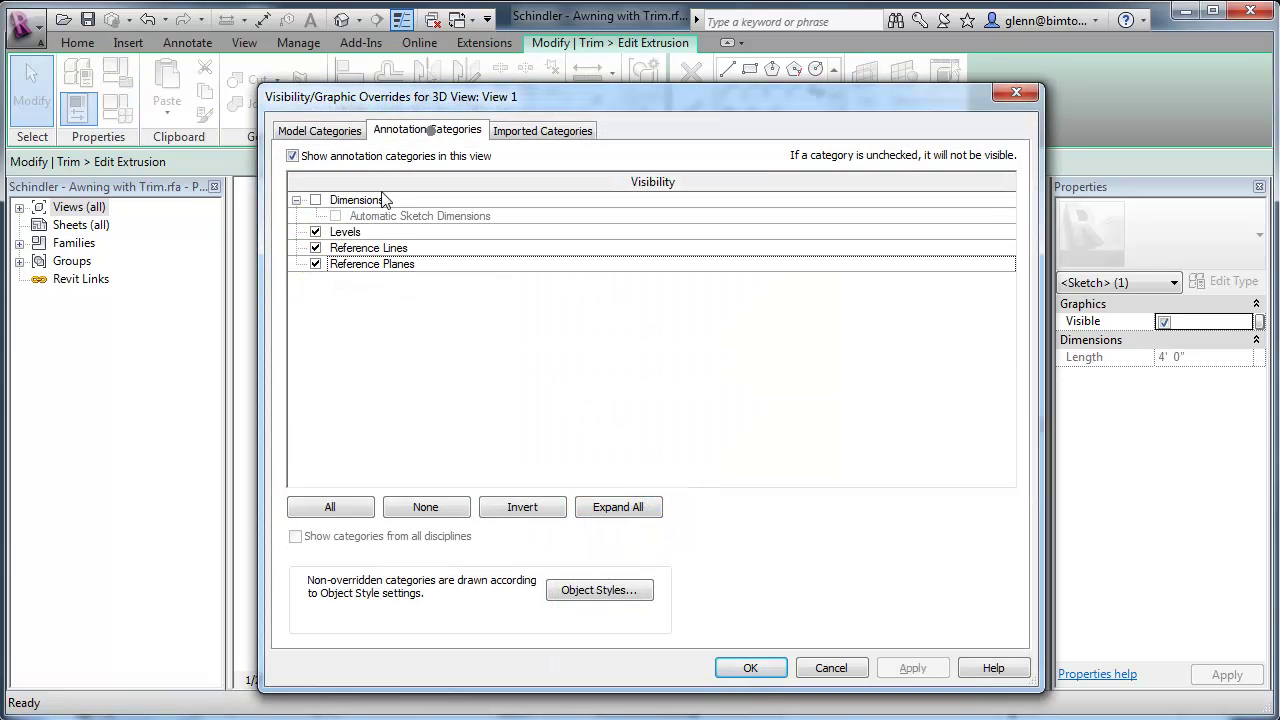
click(316, 264)
click(316, 264)
click(315, 200)
click(750, 667)
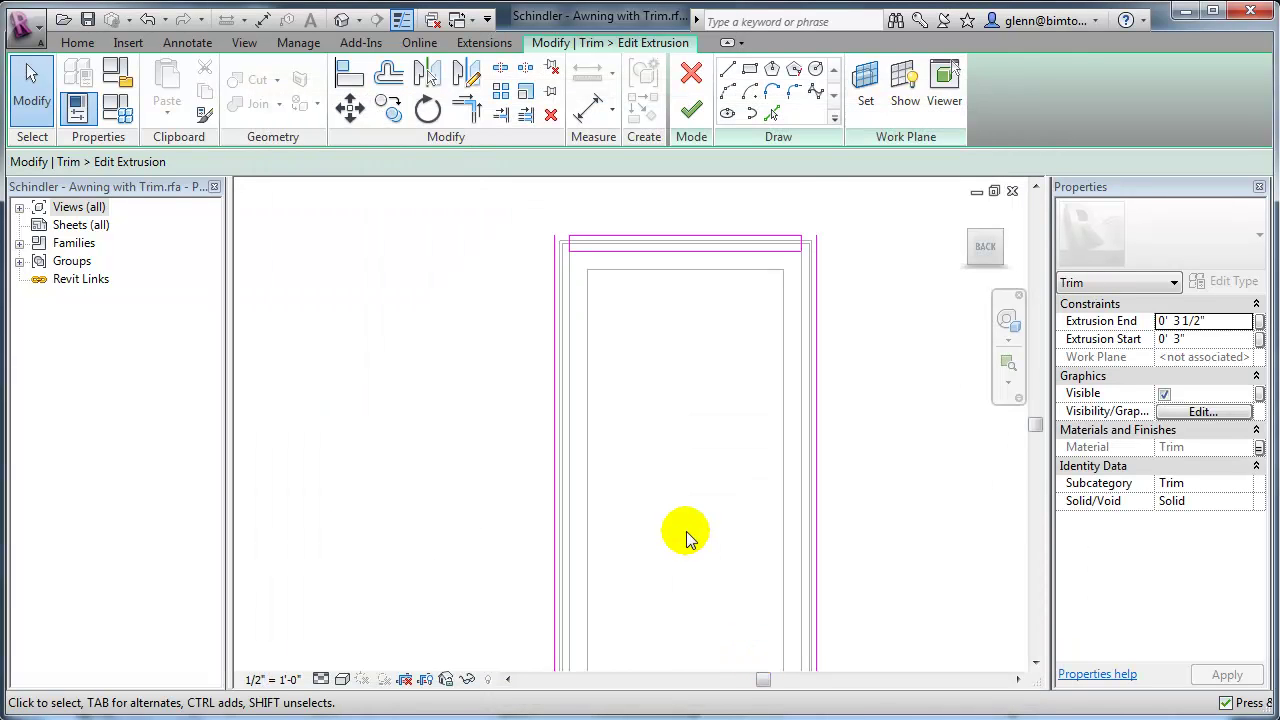
Step: Open the Exterior elevation and frame the trim sketch and its reference planes at the window head
scroll(686, 537, up, 2)
middle_drag(686, 537, 672, 596)
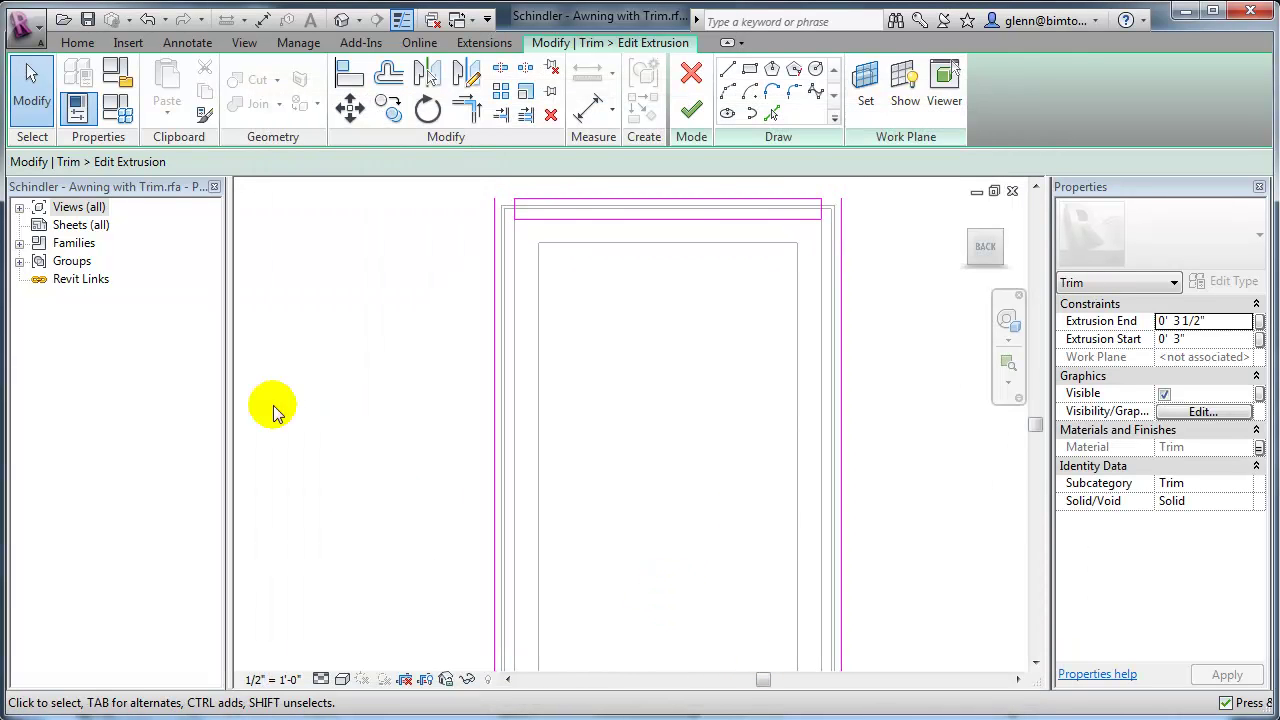
click(19, 207)
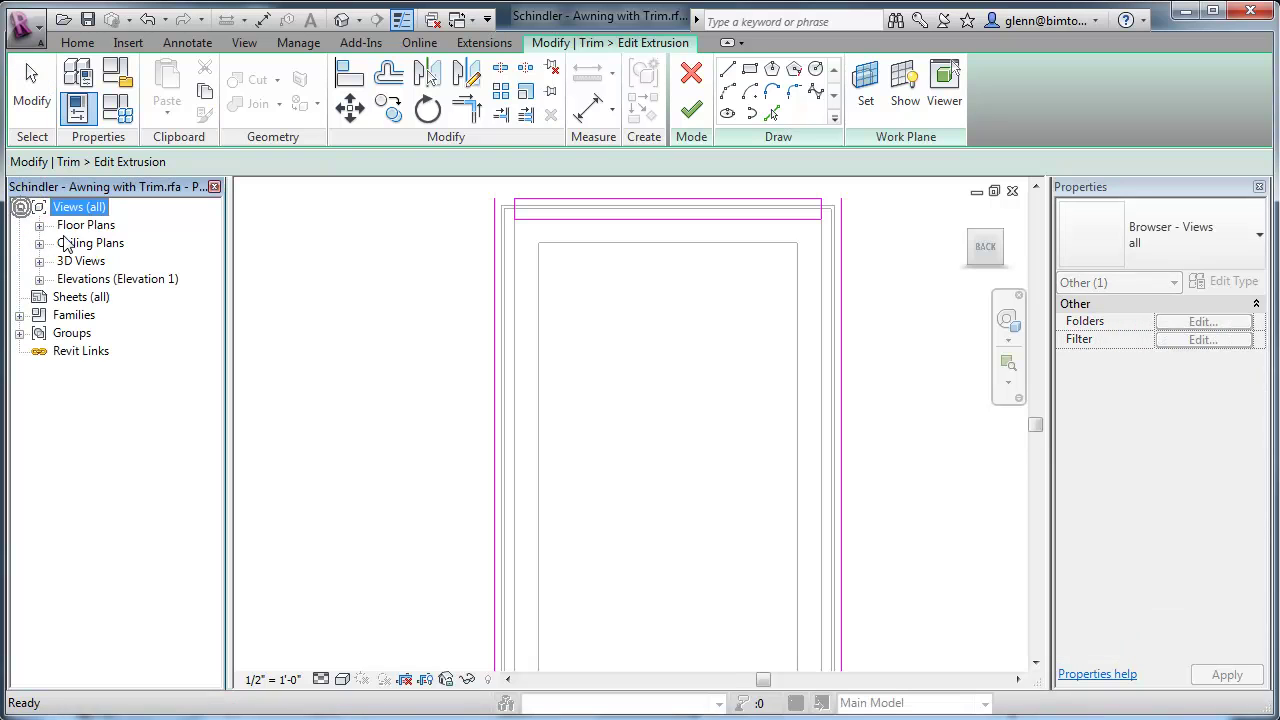
click(40, 280)
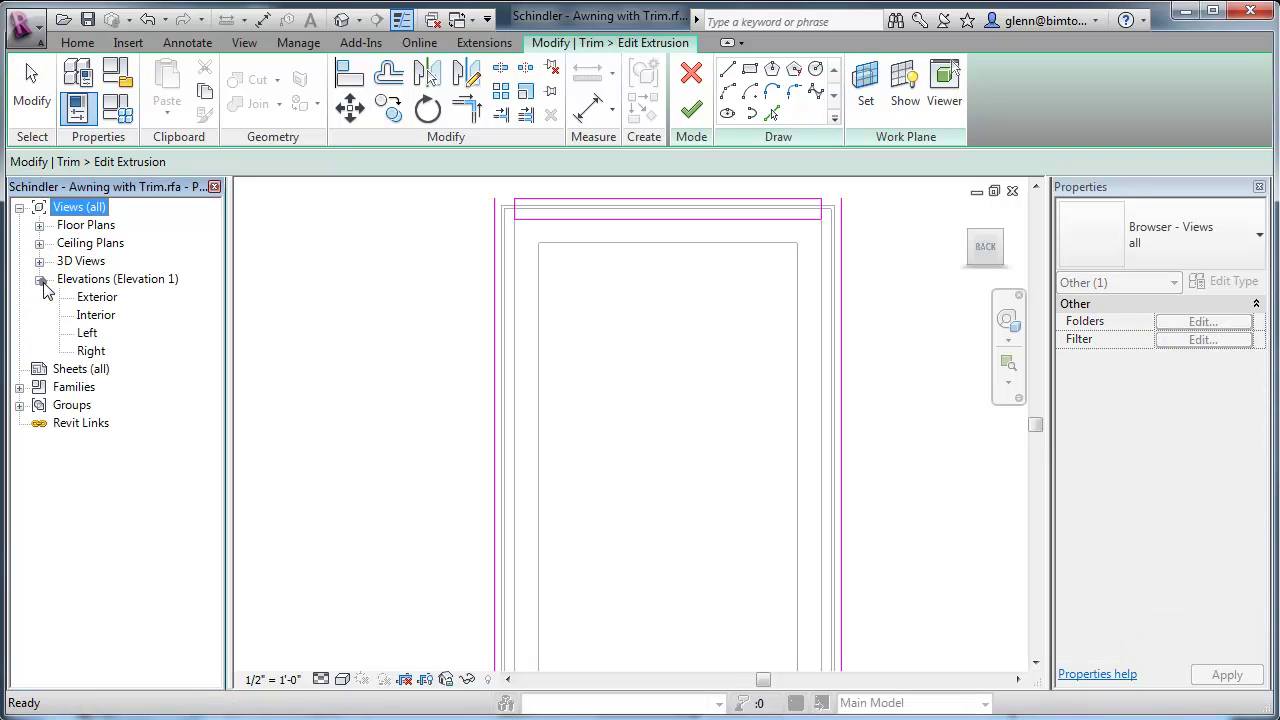
double_click(97, 300)
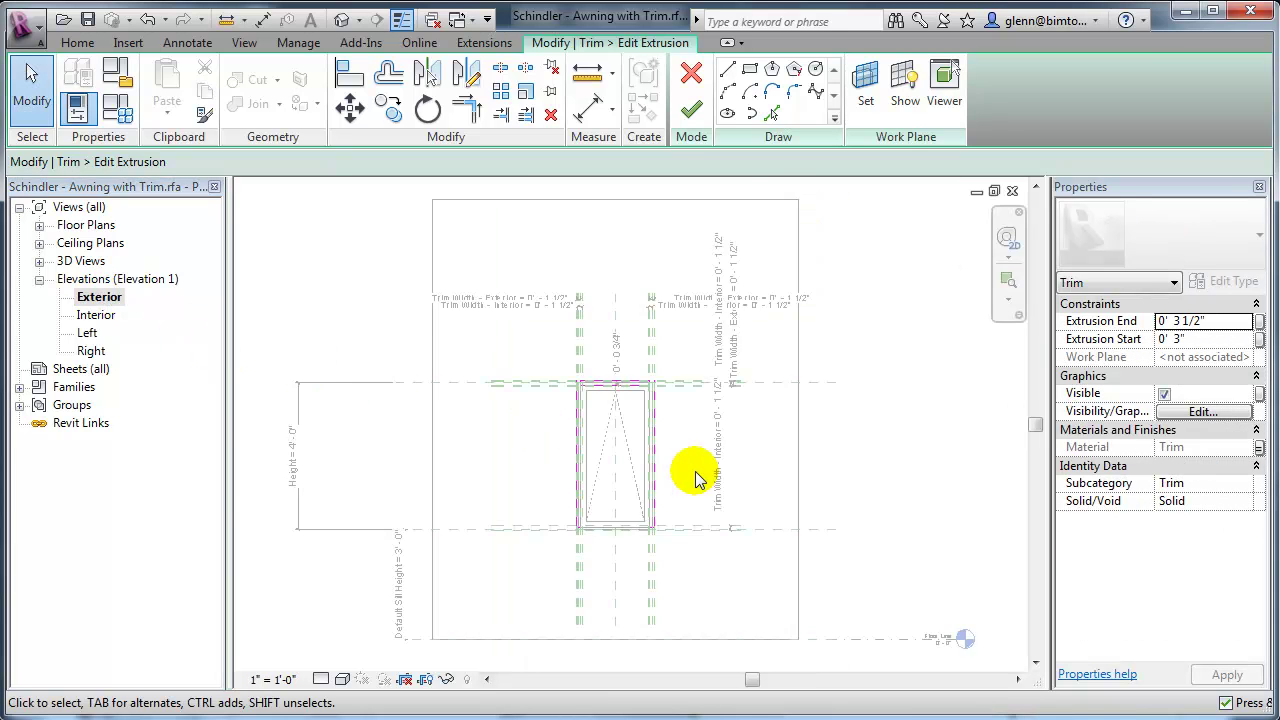
scroll(676, 464, up, 4)
middle_drag(669, 457, 752, 634)
scroll(591, 549, up, 2)
middle_drag(591, 549, 567, 668)
scroll(737, 634, up, 2)
scroll(543, 612, down, 2)
middle_drag(584, 609, 565, 645)
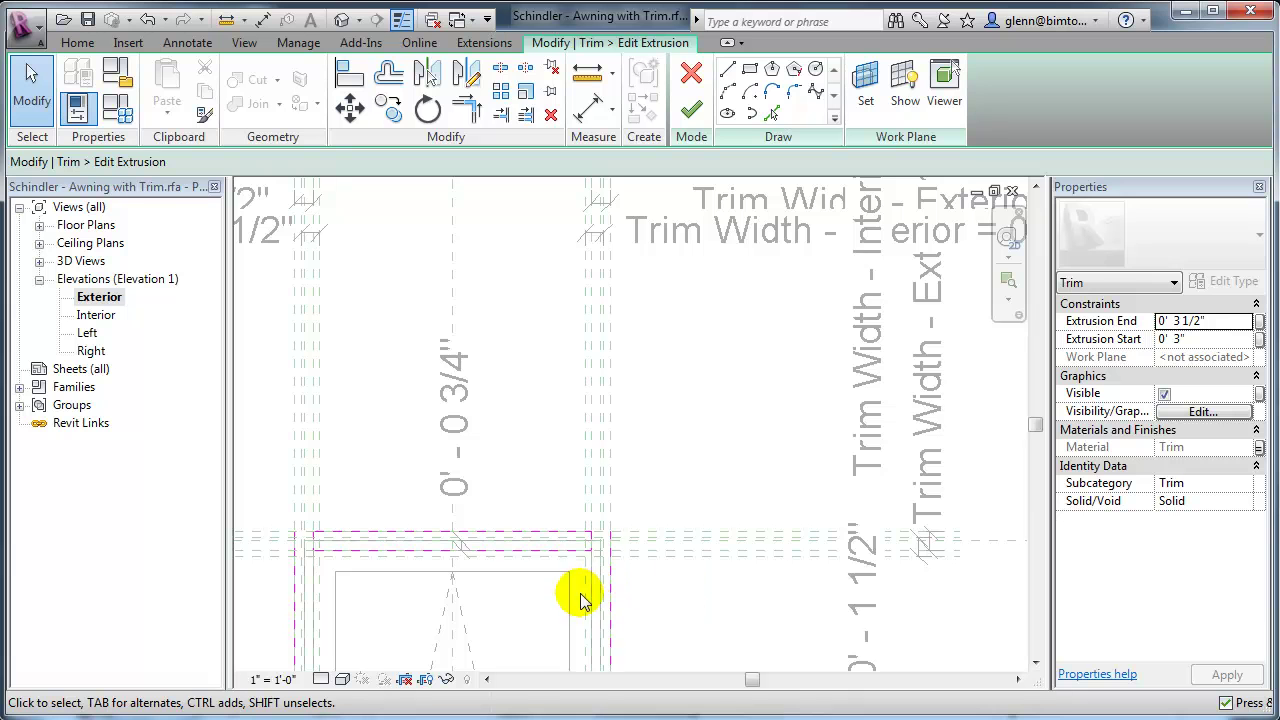
Step: Delete the trim sketch's outer left and outer right jamb lines
scroll(556, 600, up, 2)
middle_drag(542, 598, 848, 390)
click(480, 449)
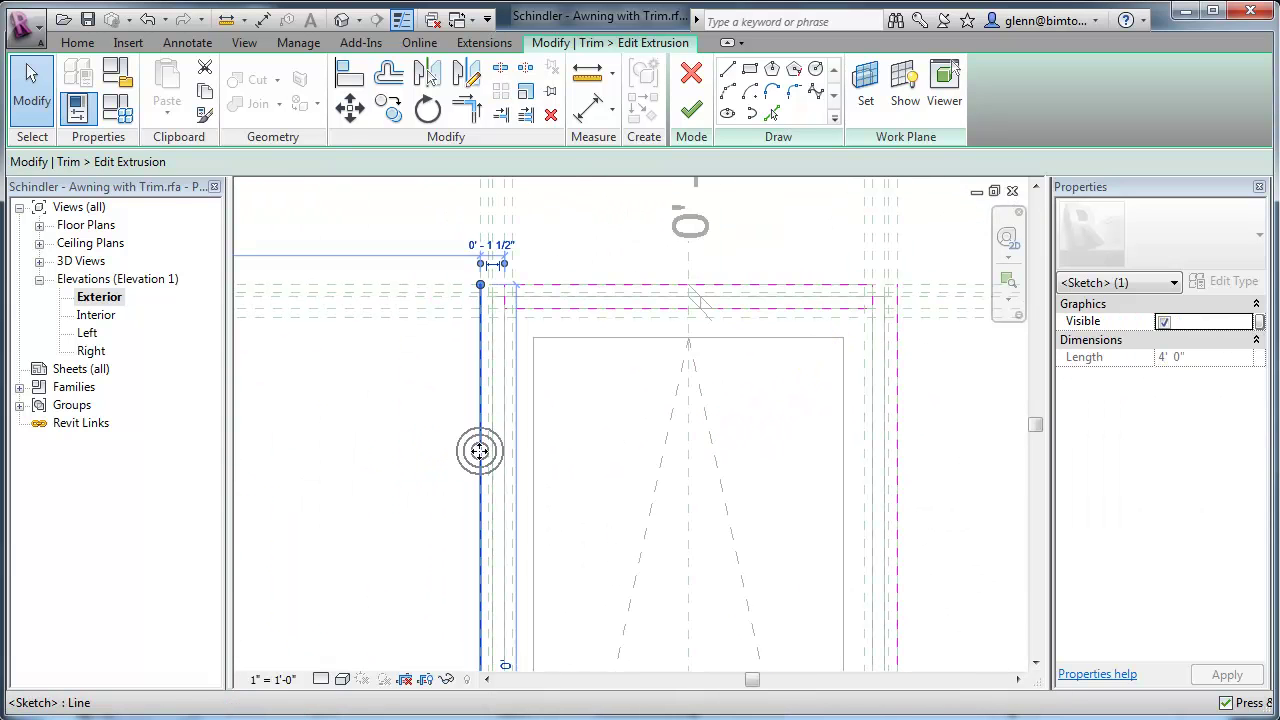
key(Delete)
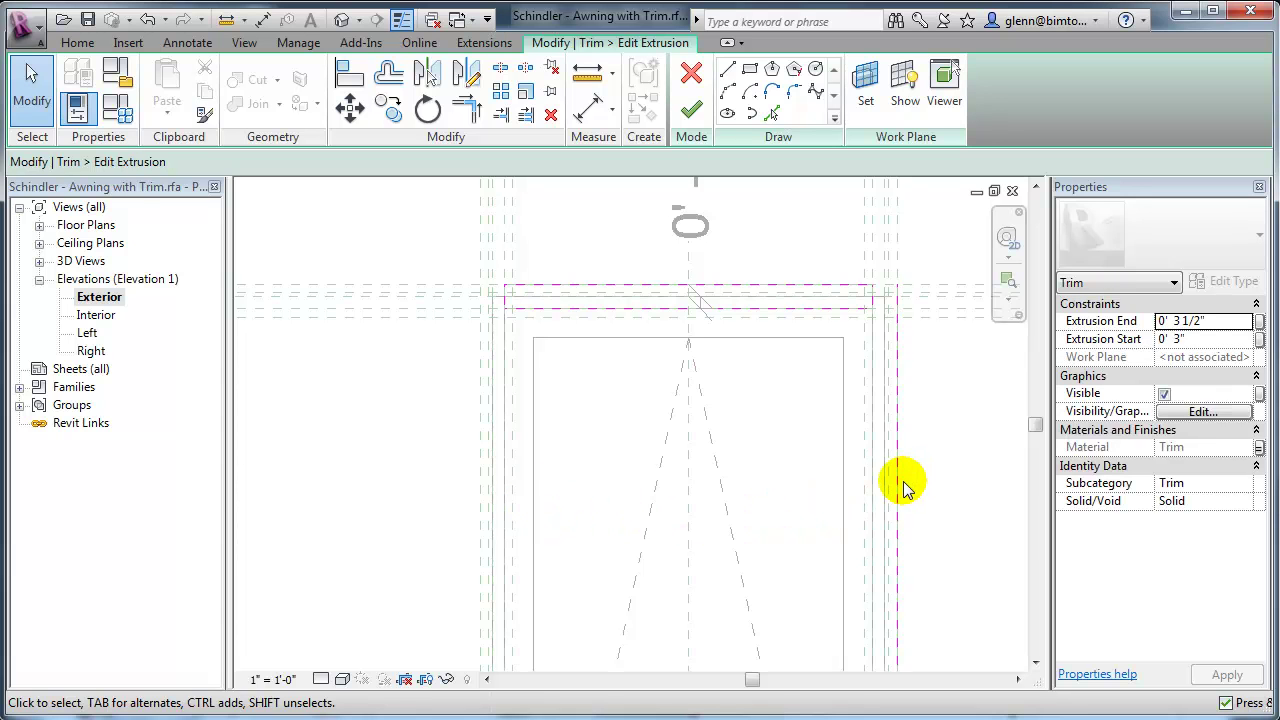
click(897, 486)
key(Delete)
Step: Delete the short leftover sketch lines at the sill end of the left and right jambs
middle_drag(651, 545, 634, 243)
scroll(650, 478, down, 1)
middle_drag(575, 488, 591, 423)
click(494, 568)
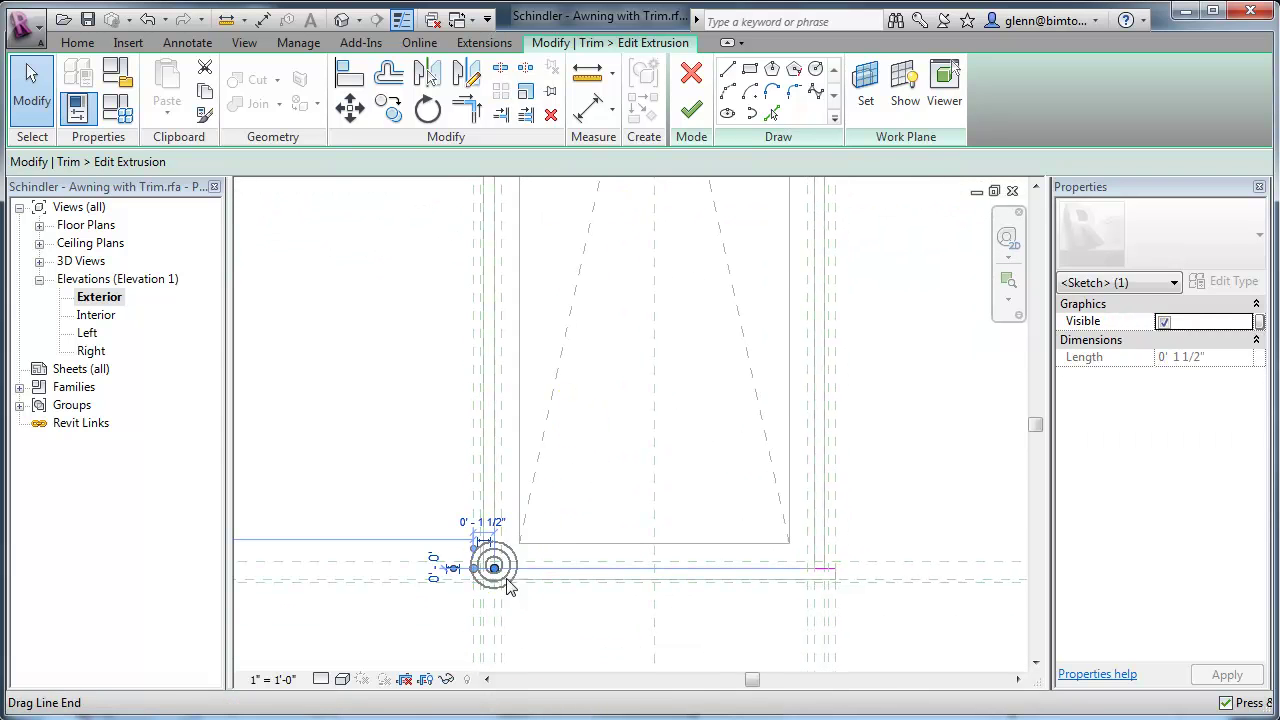
key(Escape)
click(826, 564)
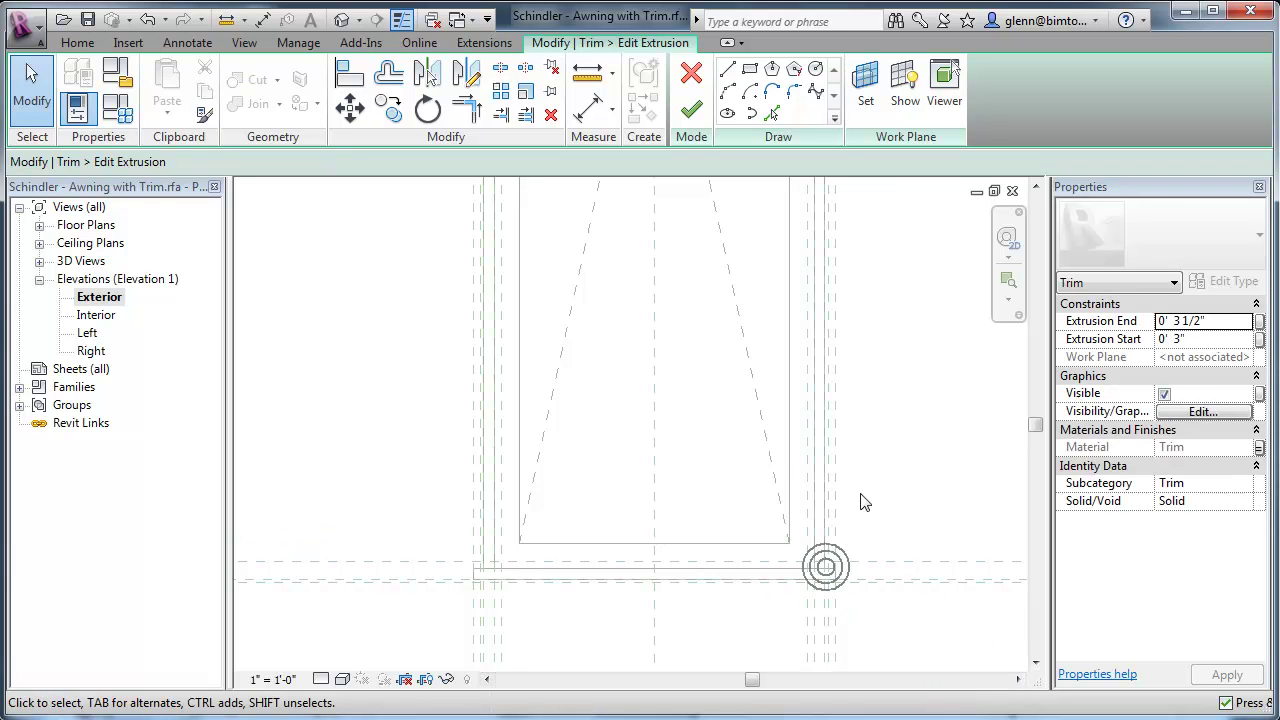
key(Escape)
Step: Align the head rectangle's right end line with the reference plane along the window frame's outer right edge
mouse_move(860, 434)
middle_down()
mouse_move(871, 446)
mouse_move(789, 634)
mouse_move(782, 588)
middle_up()
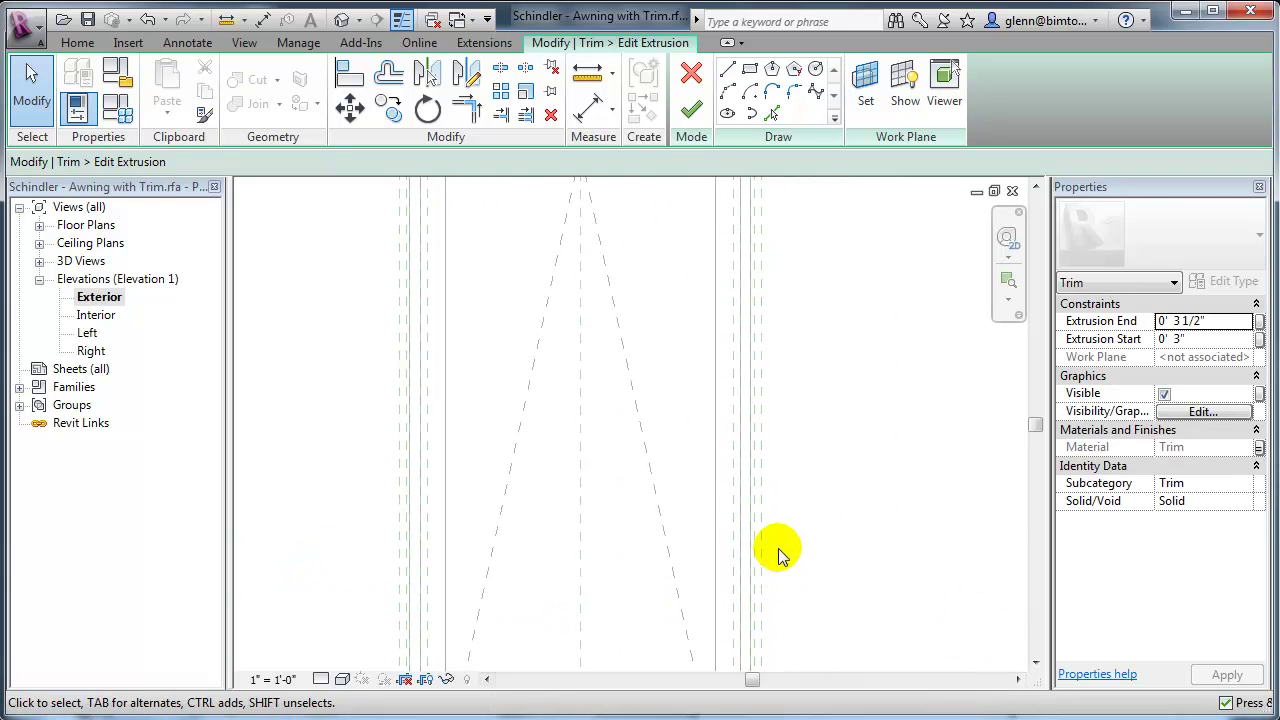
scroll(782, 588, down, 1)
middle_drag(789, 223, 869, 371)
scroll(780, 329, up, 3)
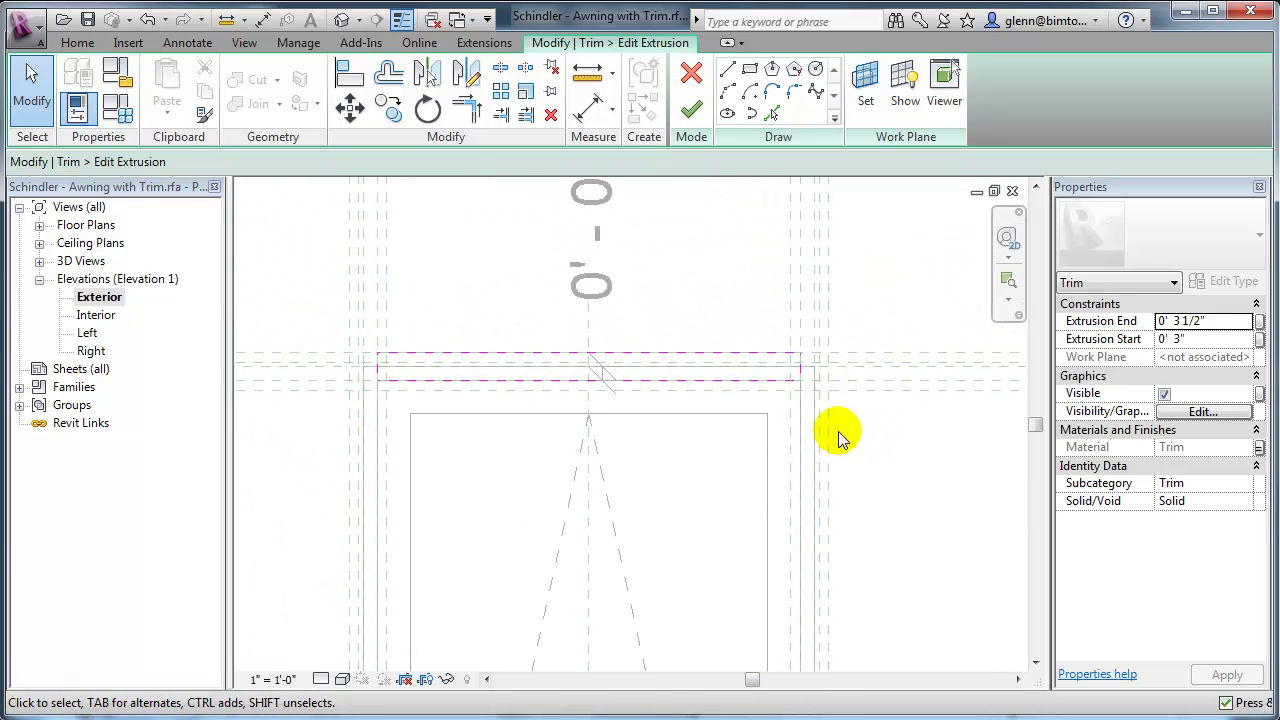
scroll(851, 403, up, 4)
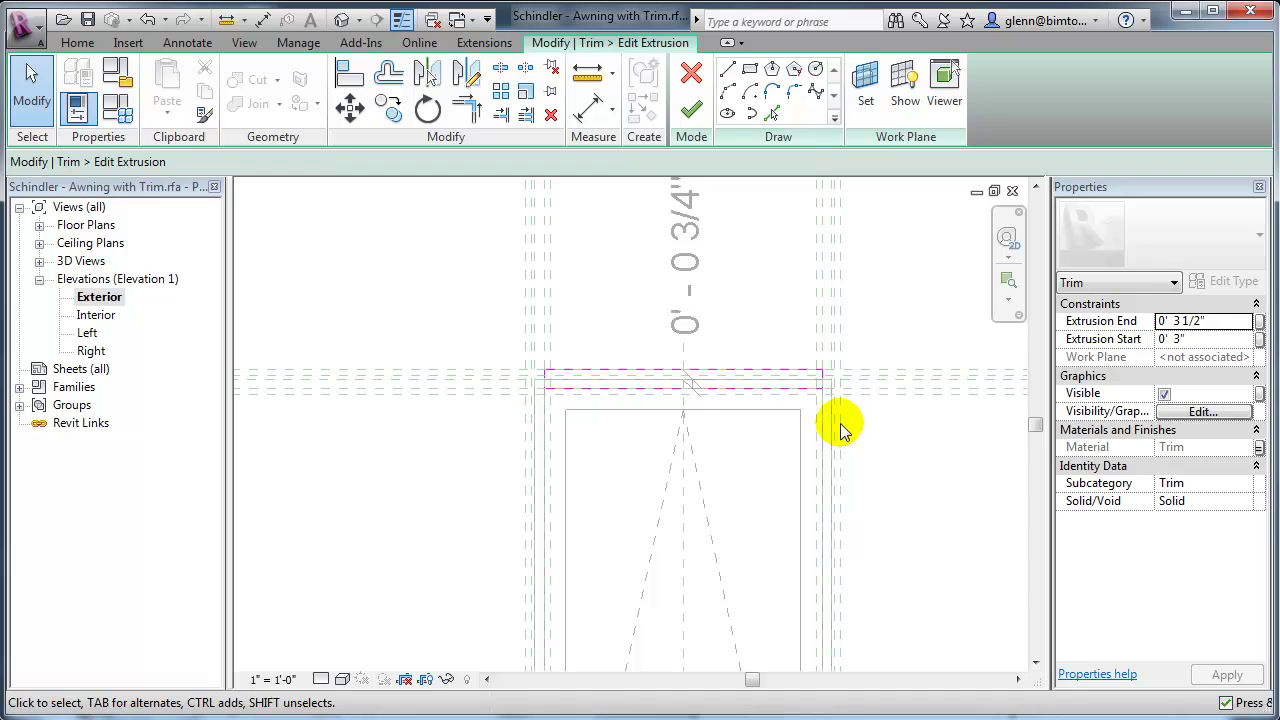
key(a)
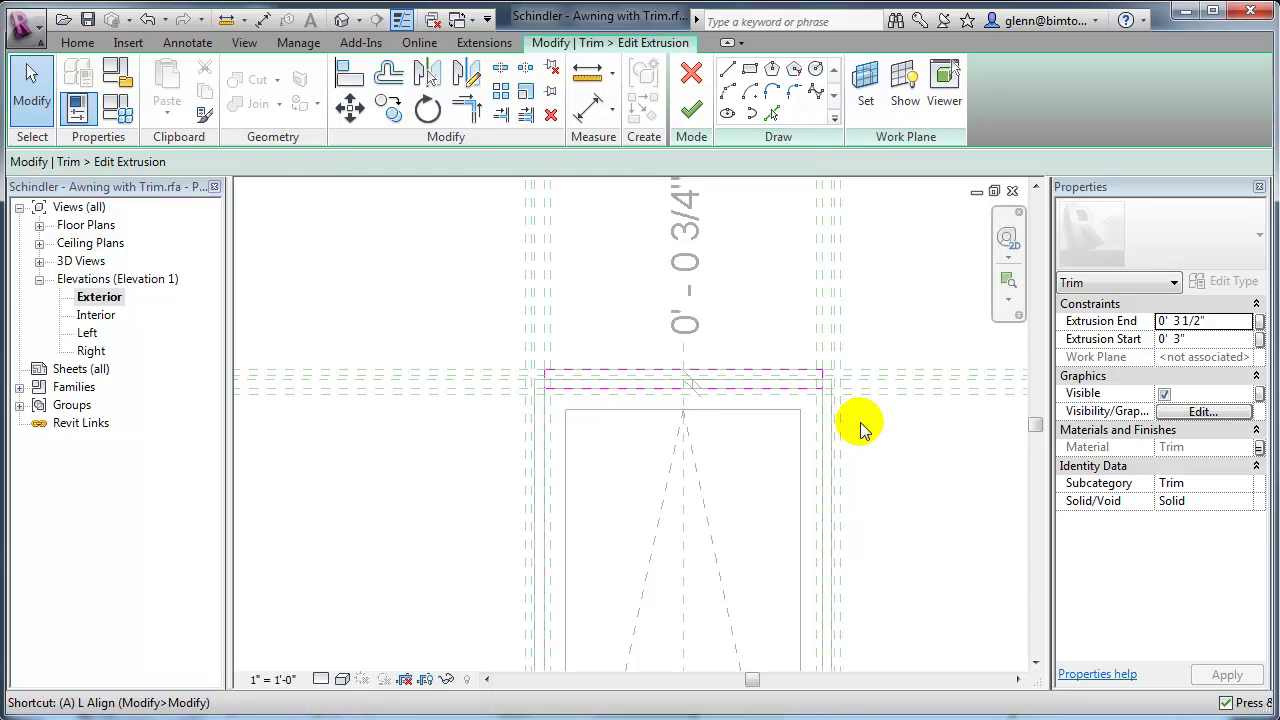
key(l)
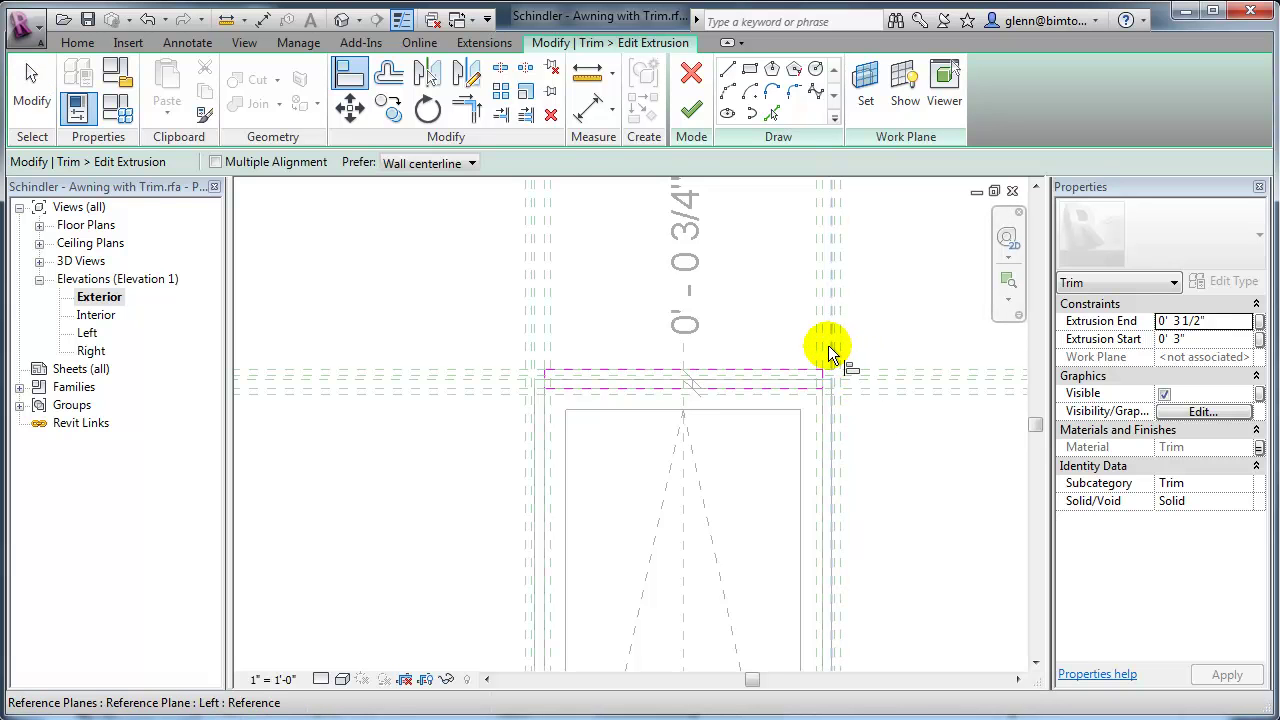
scroll(836, 408, up, 3)
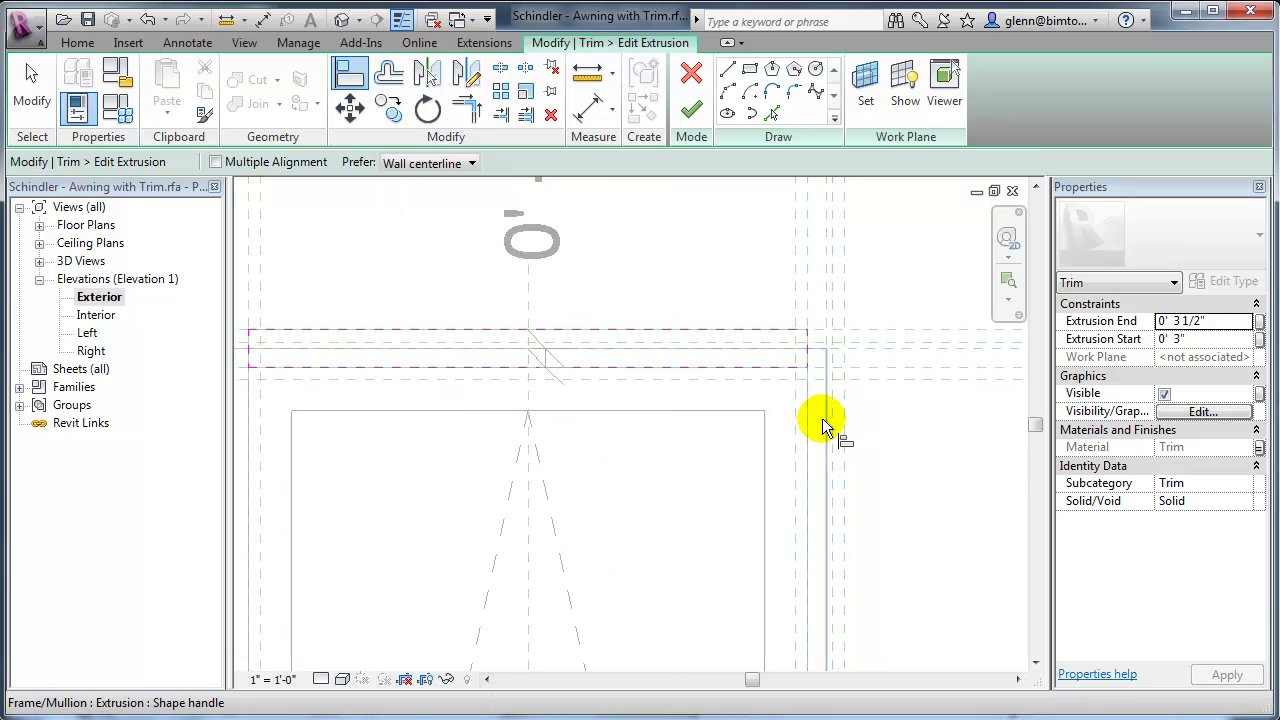
click(822, 418)
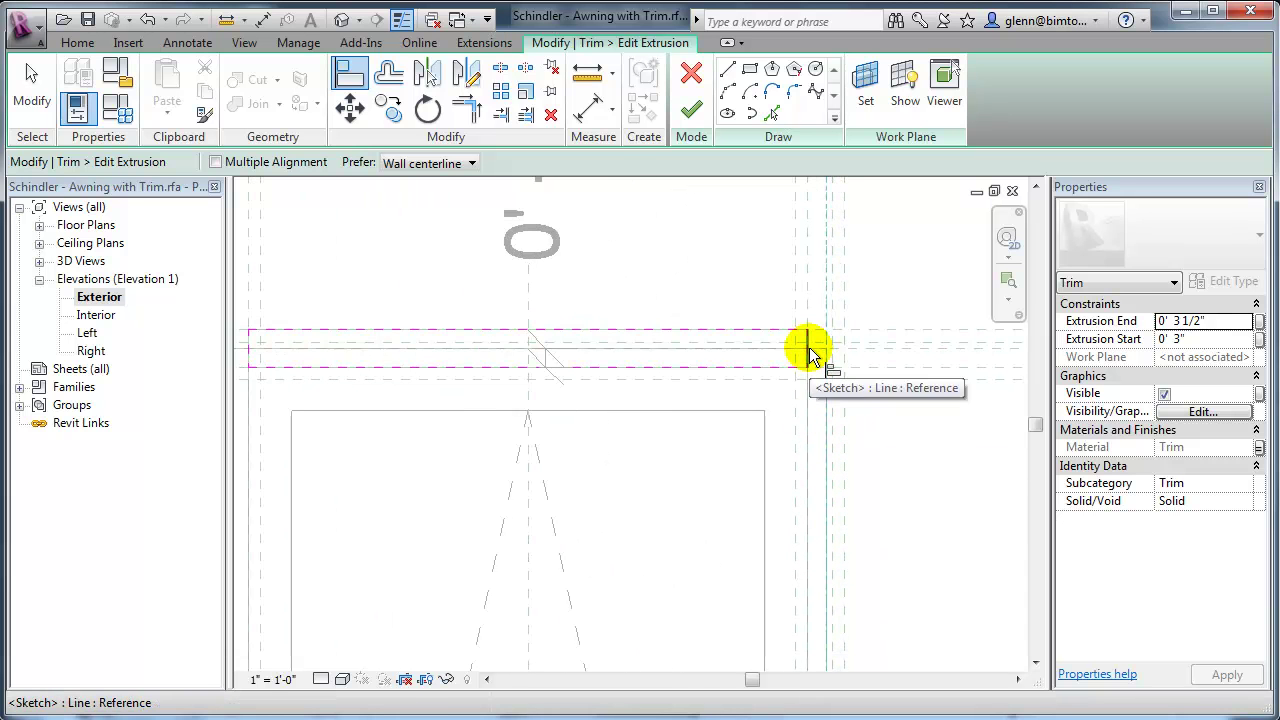
click(810, 352)
Step: Align the head rectangle's left end line with the reference plane along the window frame's outer left edge
scroll(590, 518, down, 1)
middle_drag(580, 521, 846, 526)
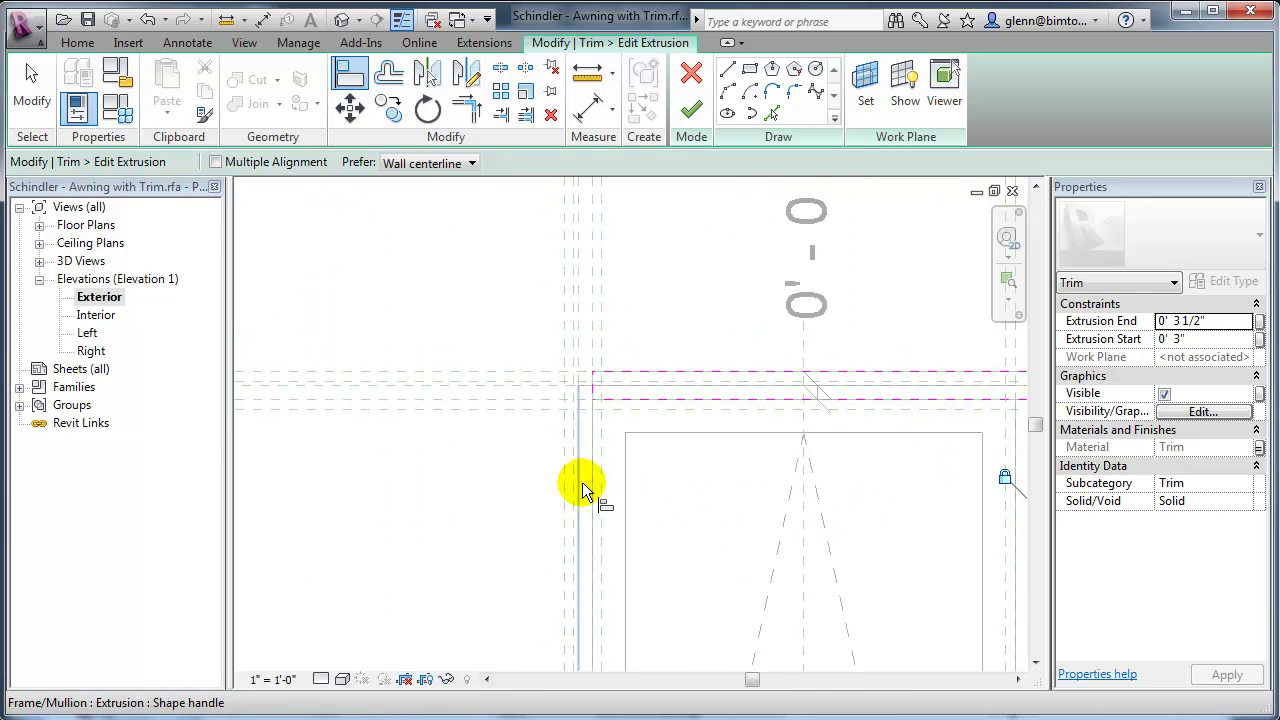
click(581, 344)
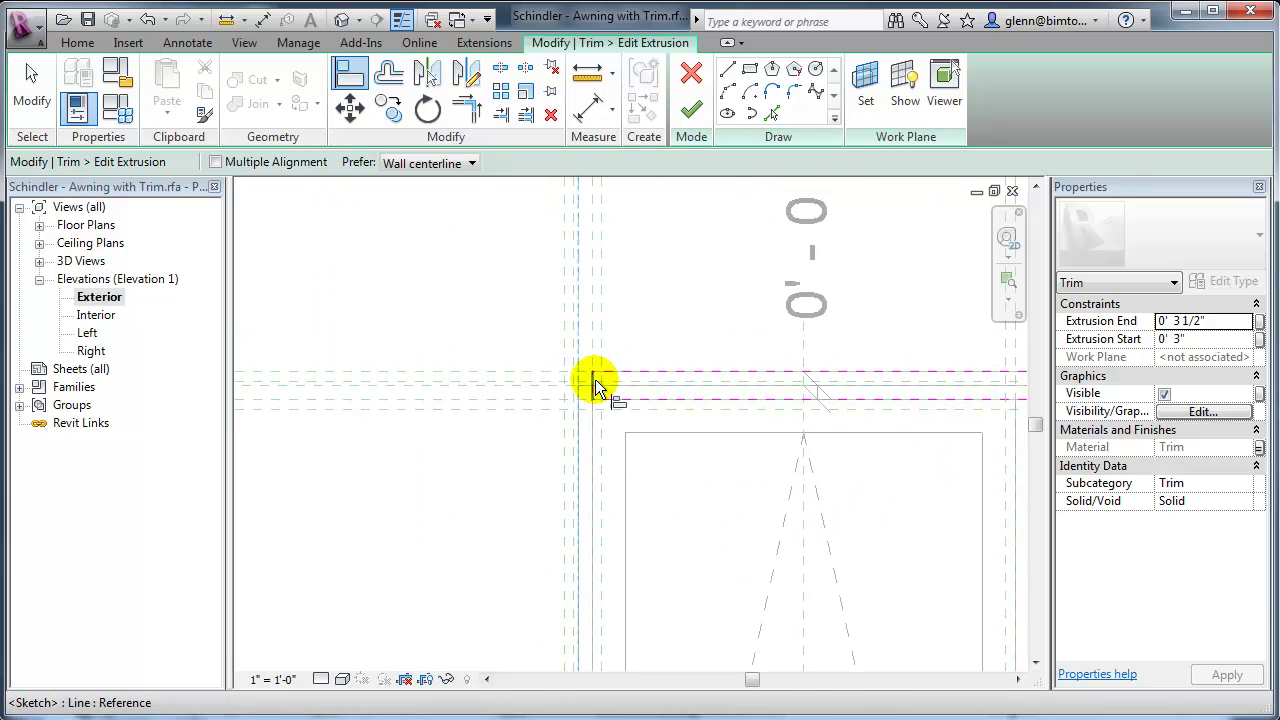
click(595, 381)
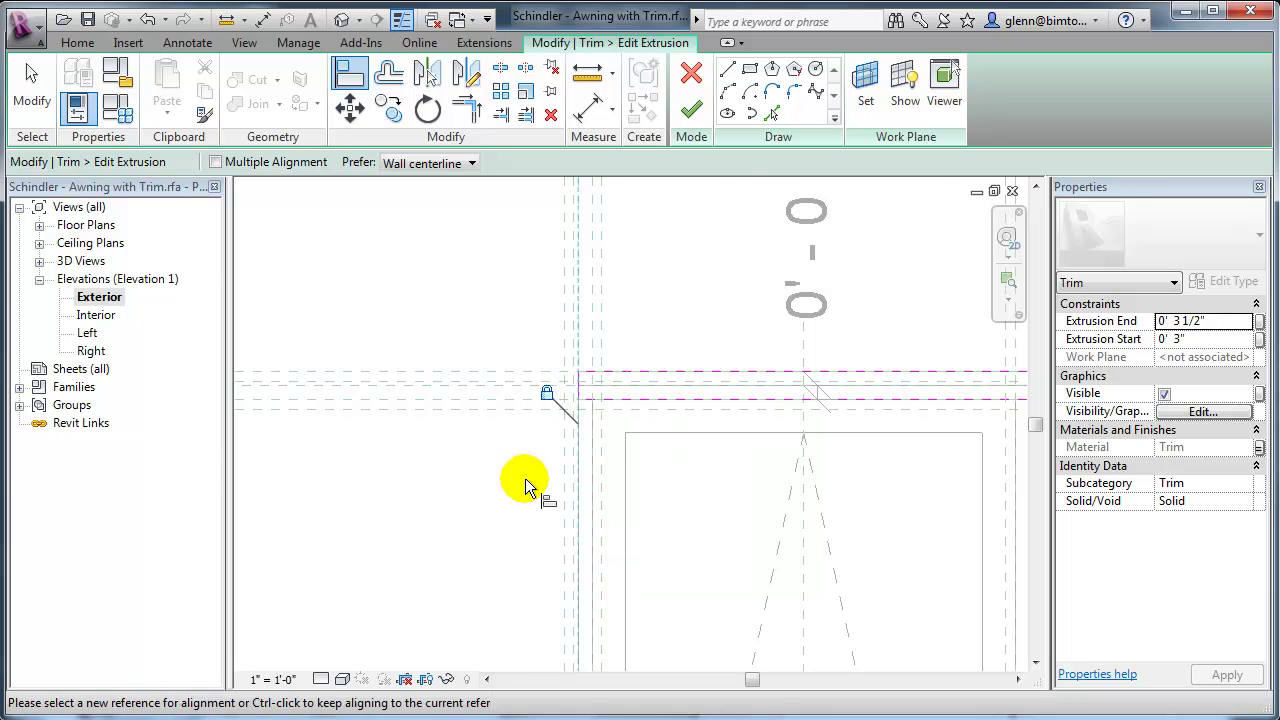
scroll(525, 478, down, 2)
middle_drag(540, 493, 459, 540)
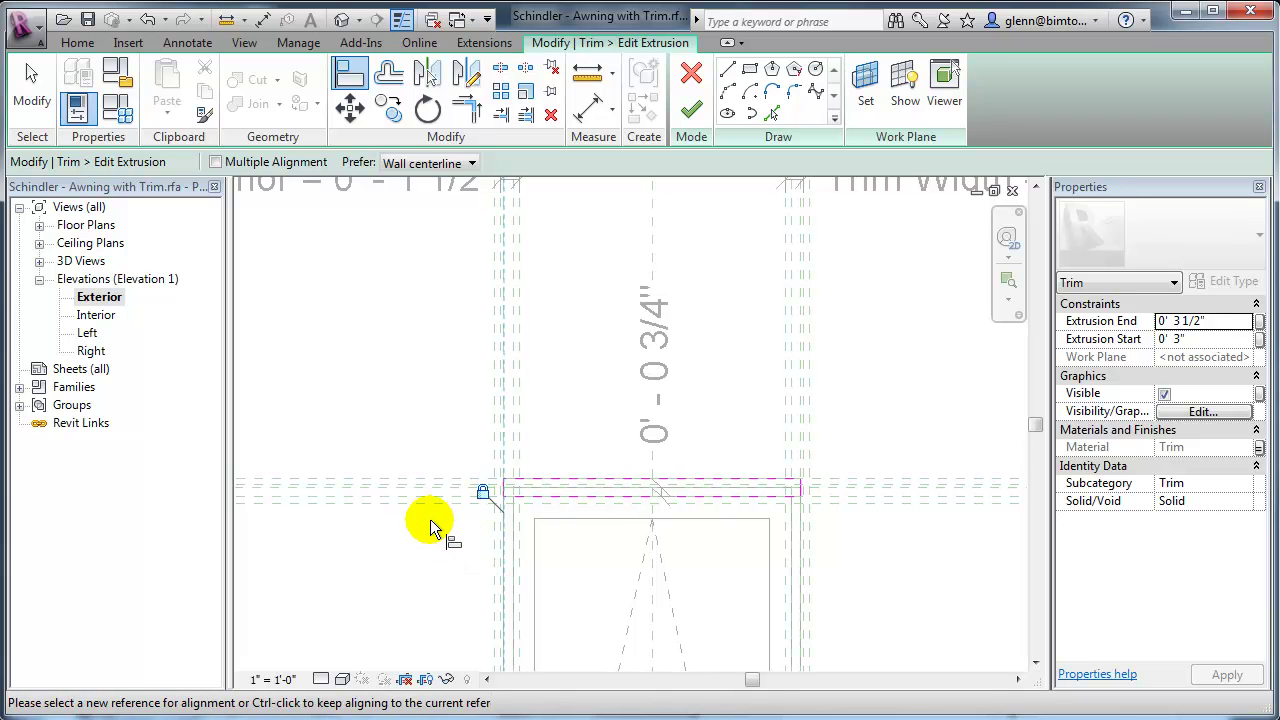
Step: Finish the exterior trim extrusion's sketch, deleting the dimensions with invalid references, and deselect the trim
click(691, 108)
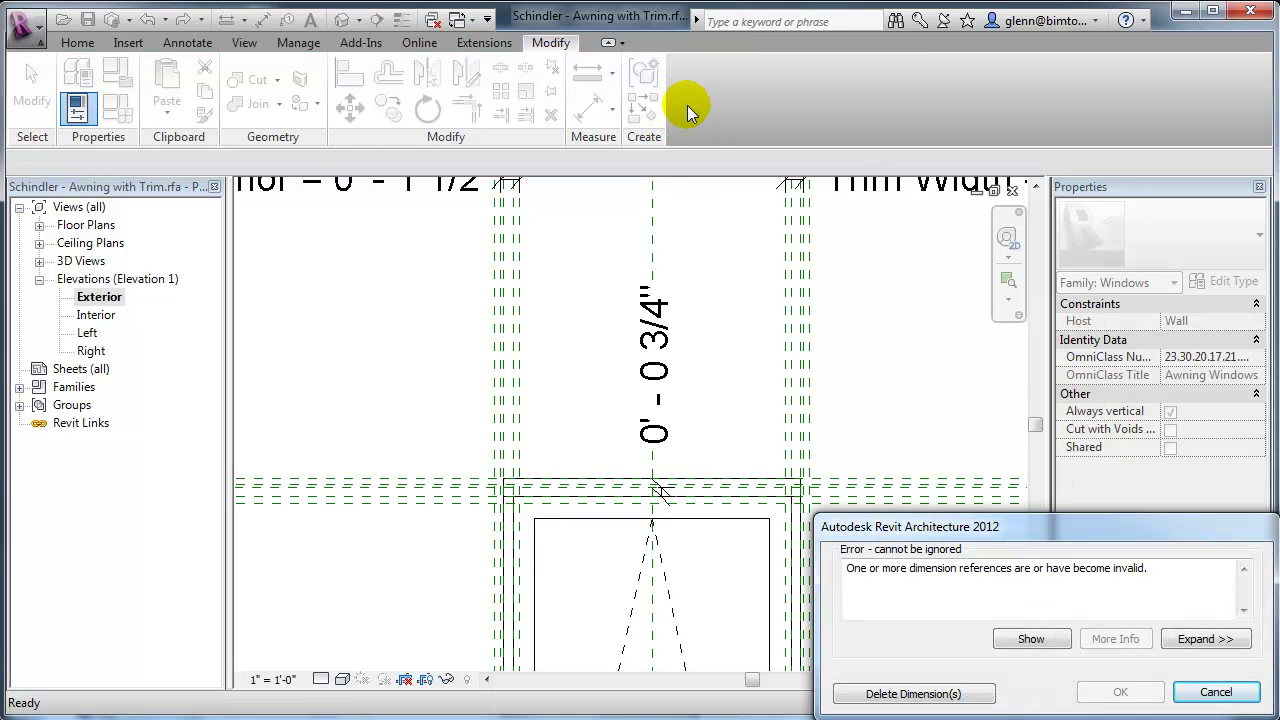
click(893, 697)
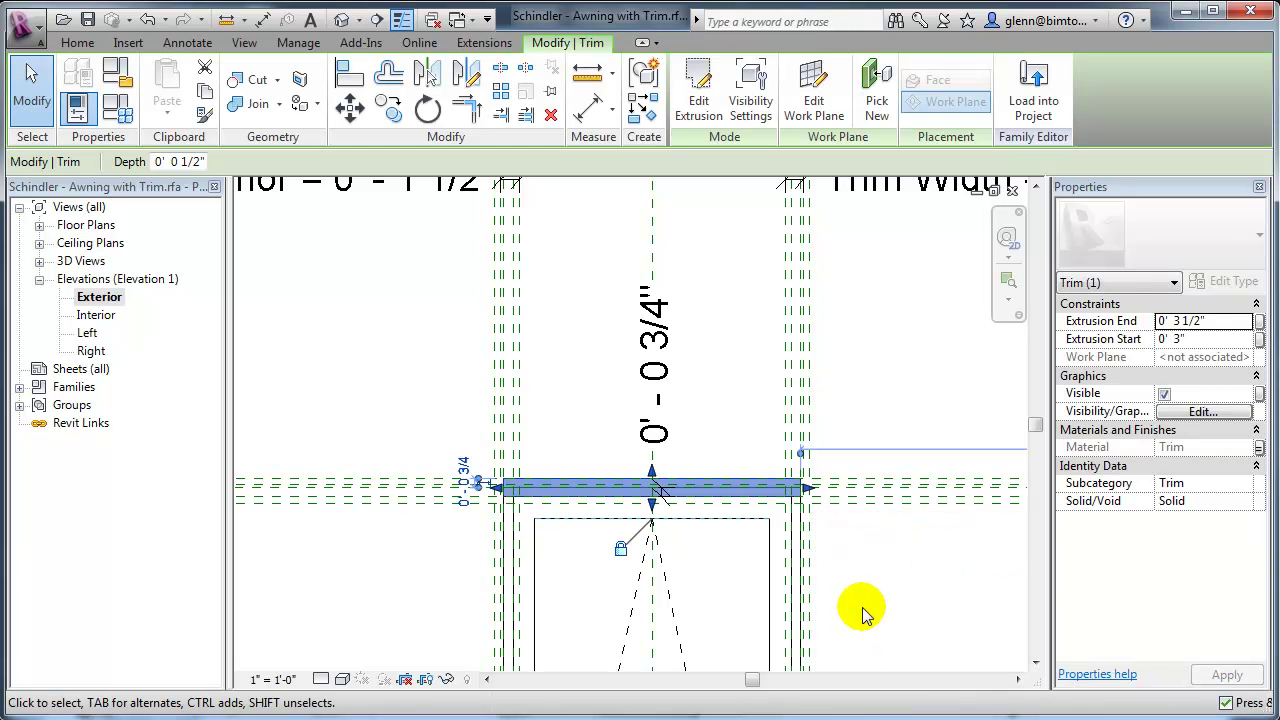
click(861, 611)
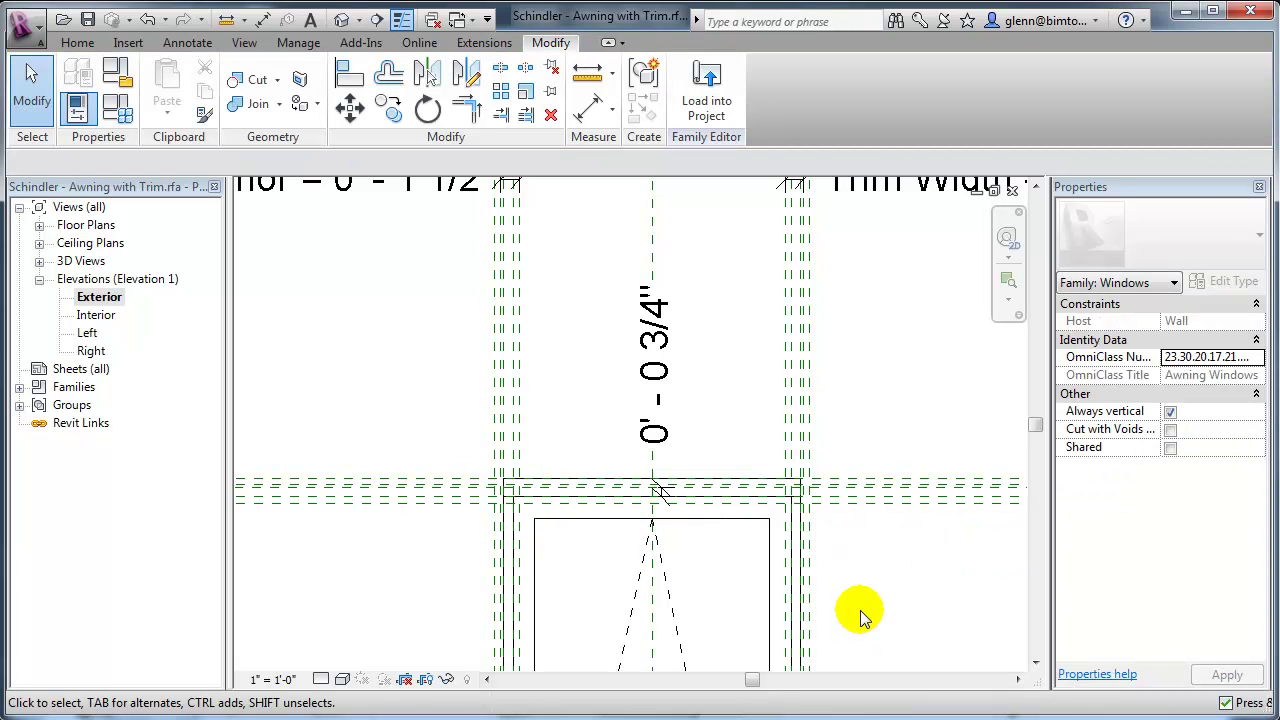
Step: Examine the exterior head and jamb trim pieces in the 3D view from the back-right side
click(342, 21)
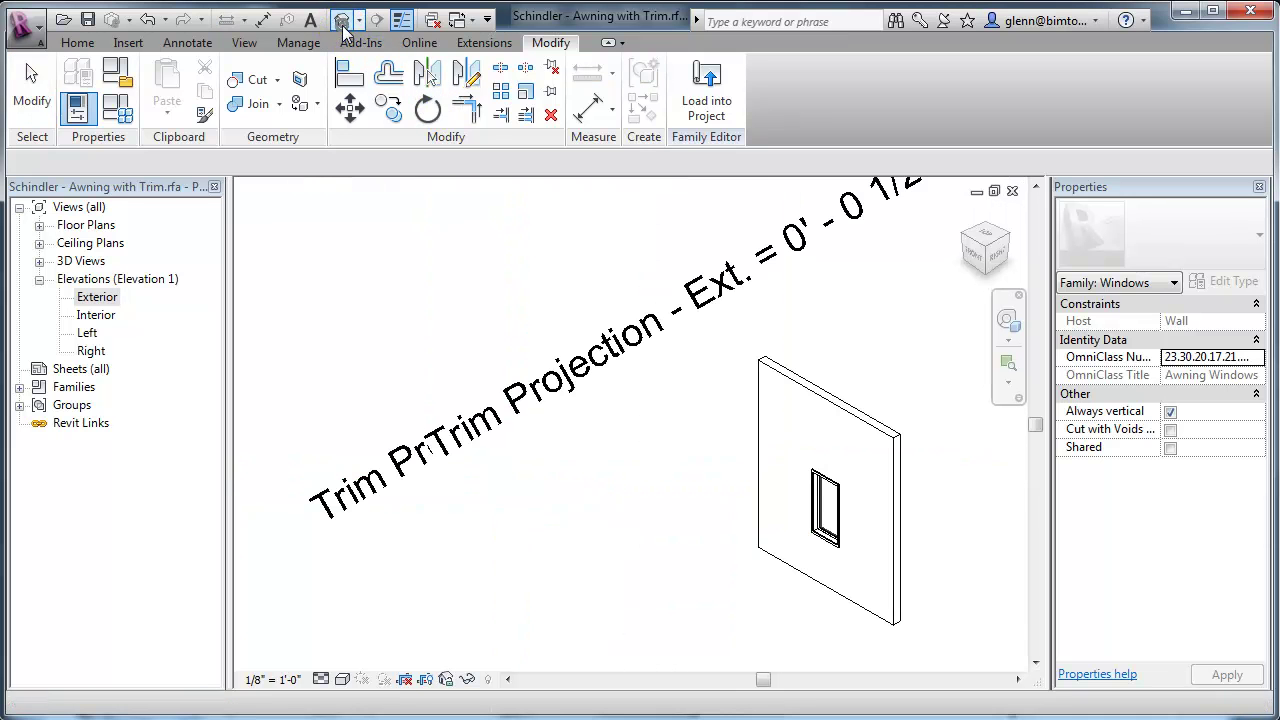
scroll(823, 478, up, 4)
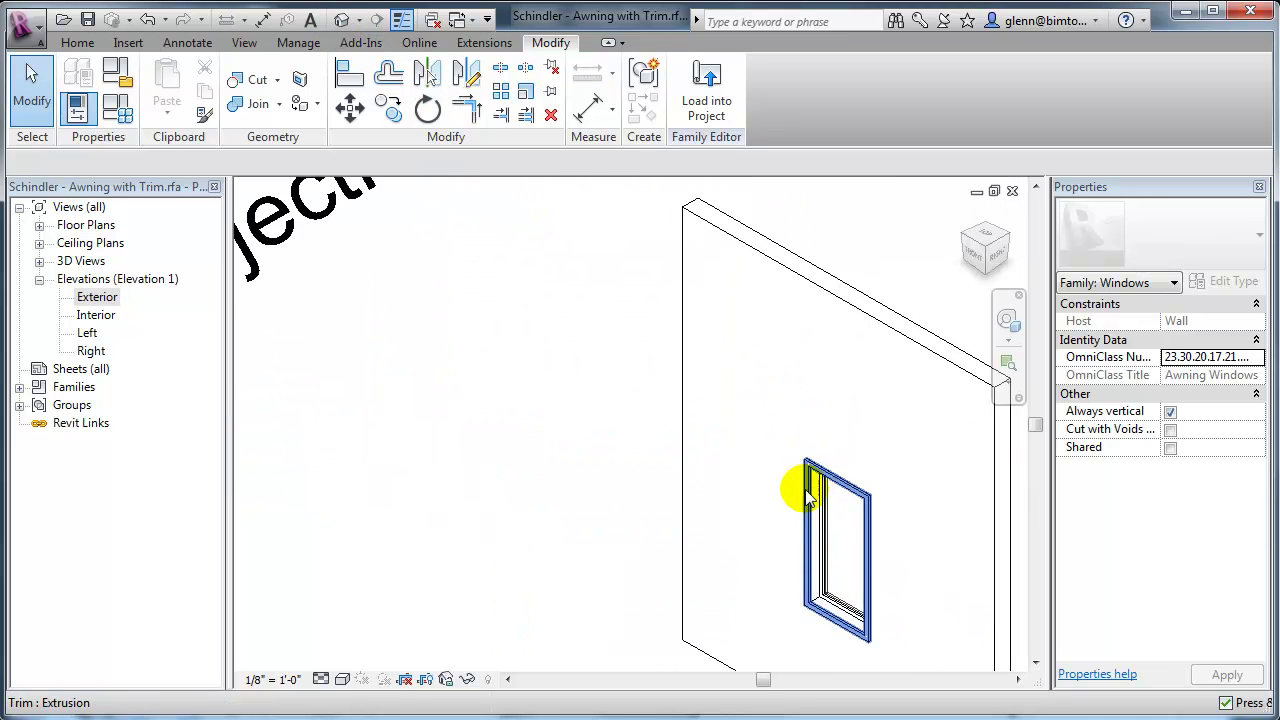
scroll(810, 490, up, 2)
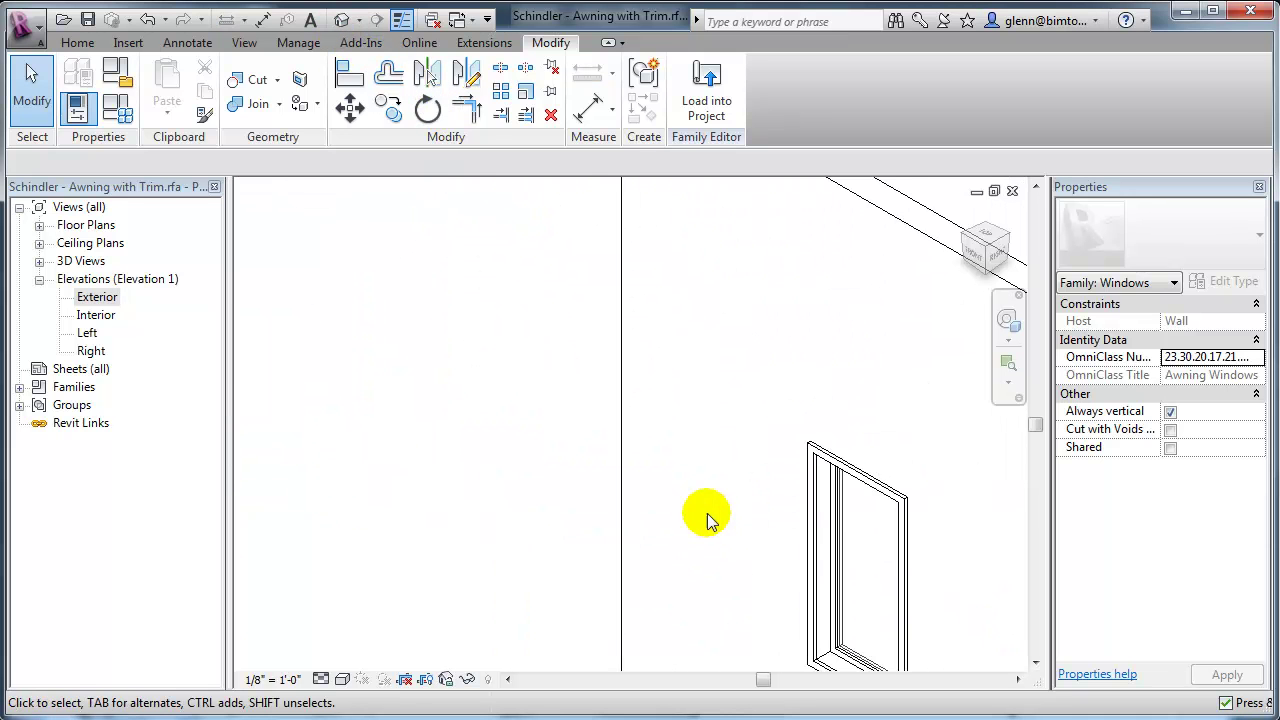
click(1006, 236)
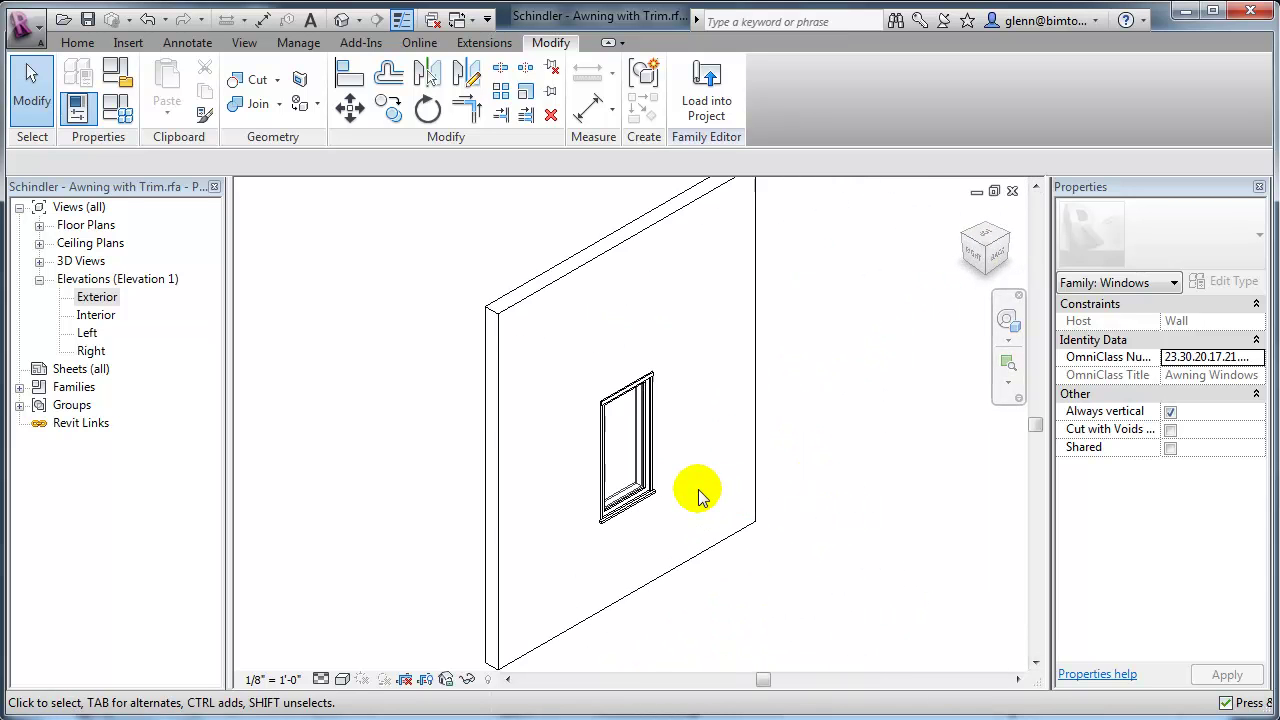
scroll(690, 507, up, 3)
middle_drag(690, 510, 733, 593)
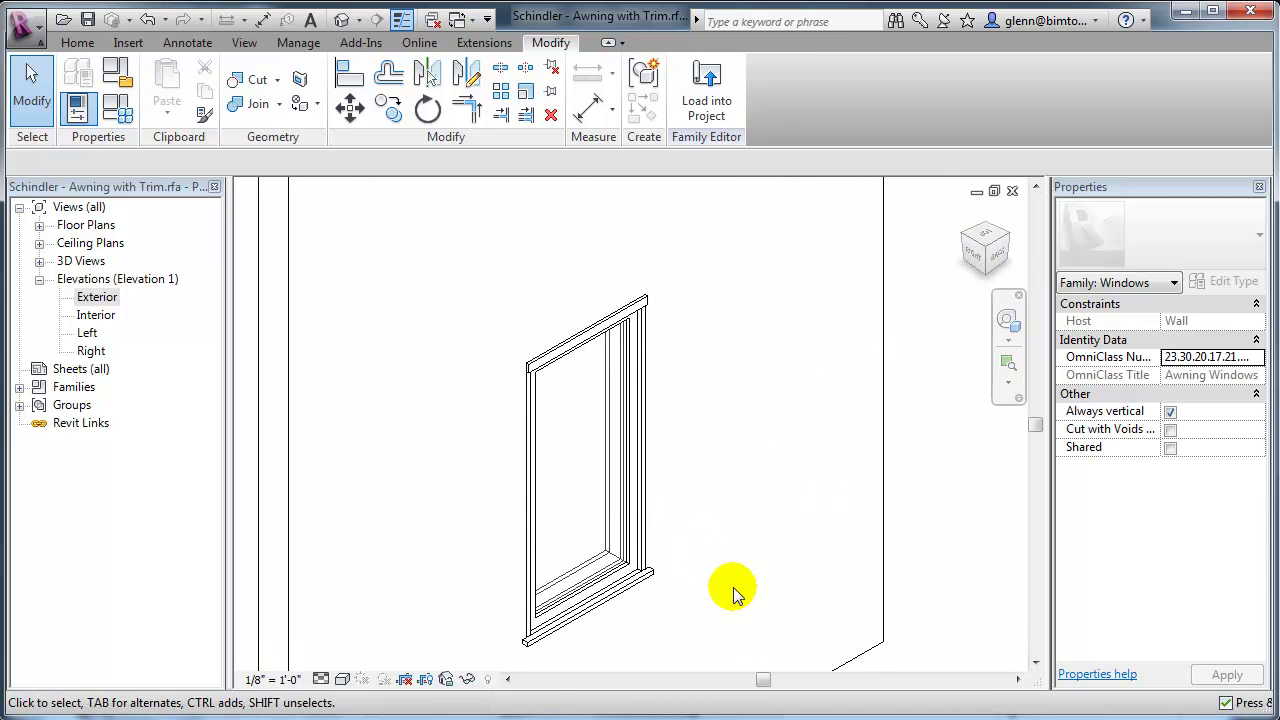
scroll(727, 573, up, 2)
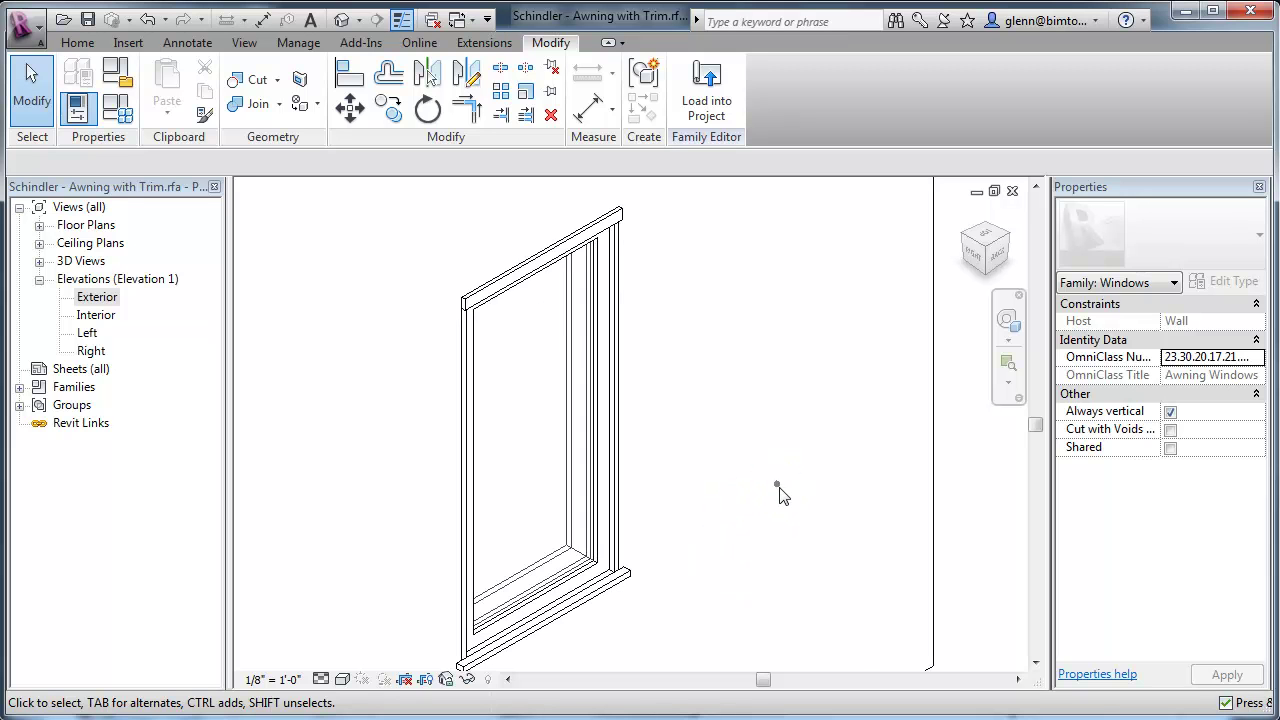
click(1012, 318)
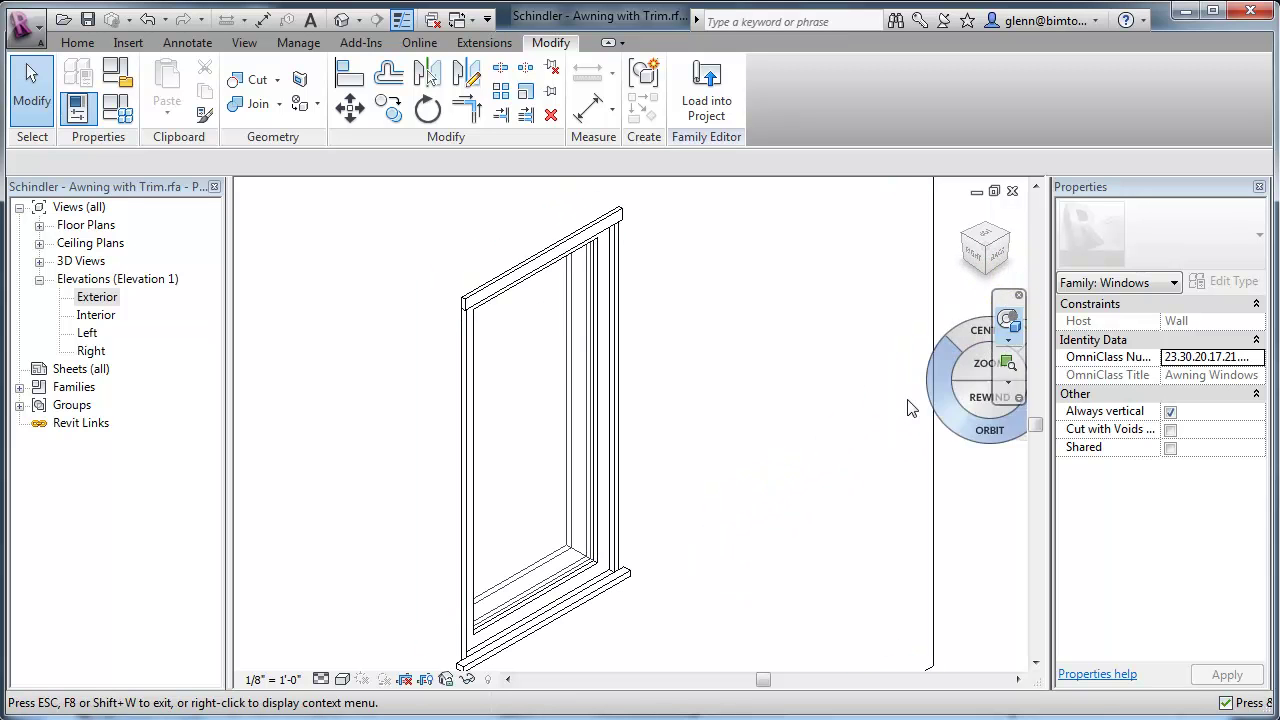
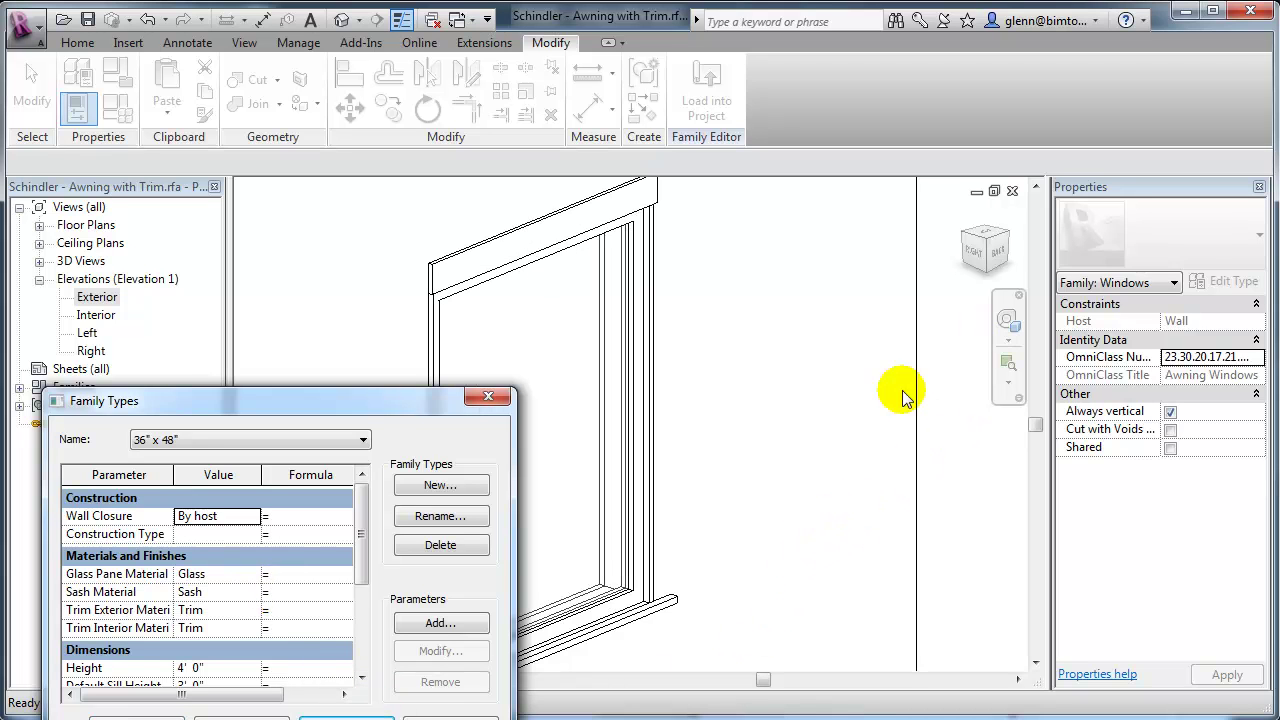
Step: Accept the family type settings and orbit the 3D view to inspect the exterior head trim over the jambs
click(136, 714)
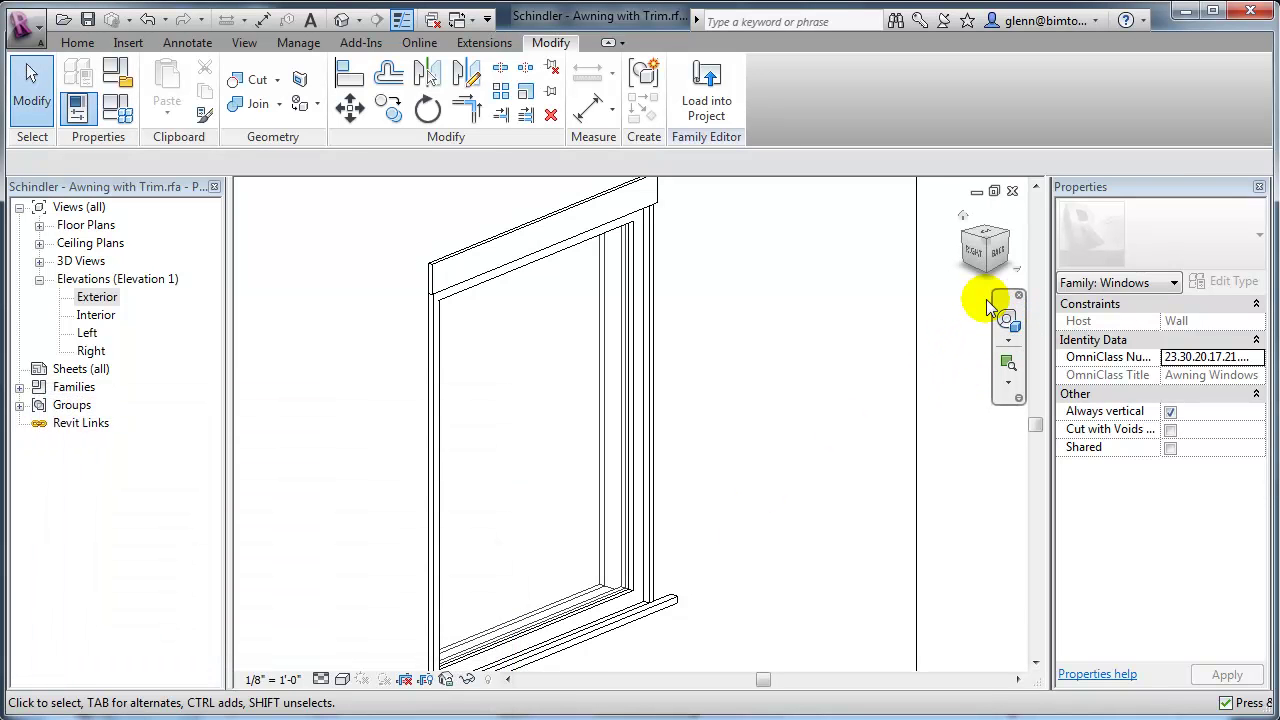
click(1006, 320)
mouse_move(934, 436)
mouse_down()
mouse_move(874, 444)
mouse_move(809, 429)
mouse_move(911, 417)
mouse_move(912, 429)
mouse_up()
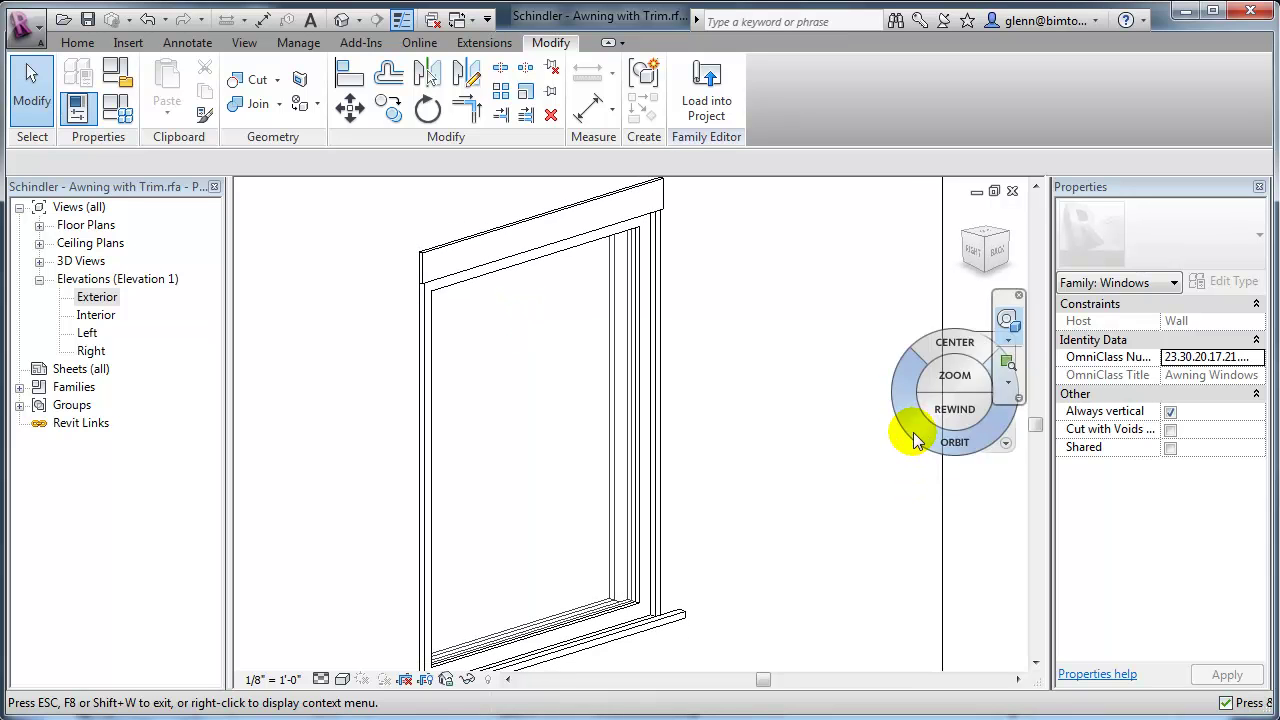
Step: Open the Interior elevation and start editing the sketch of the interior trim extrusion around the window
double_click(93, 316)
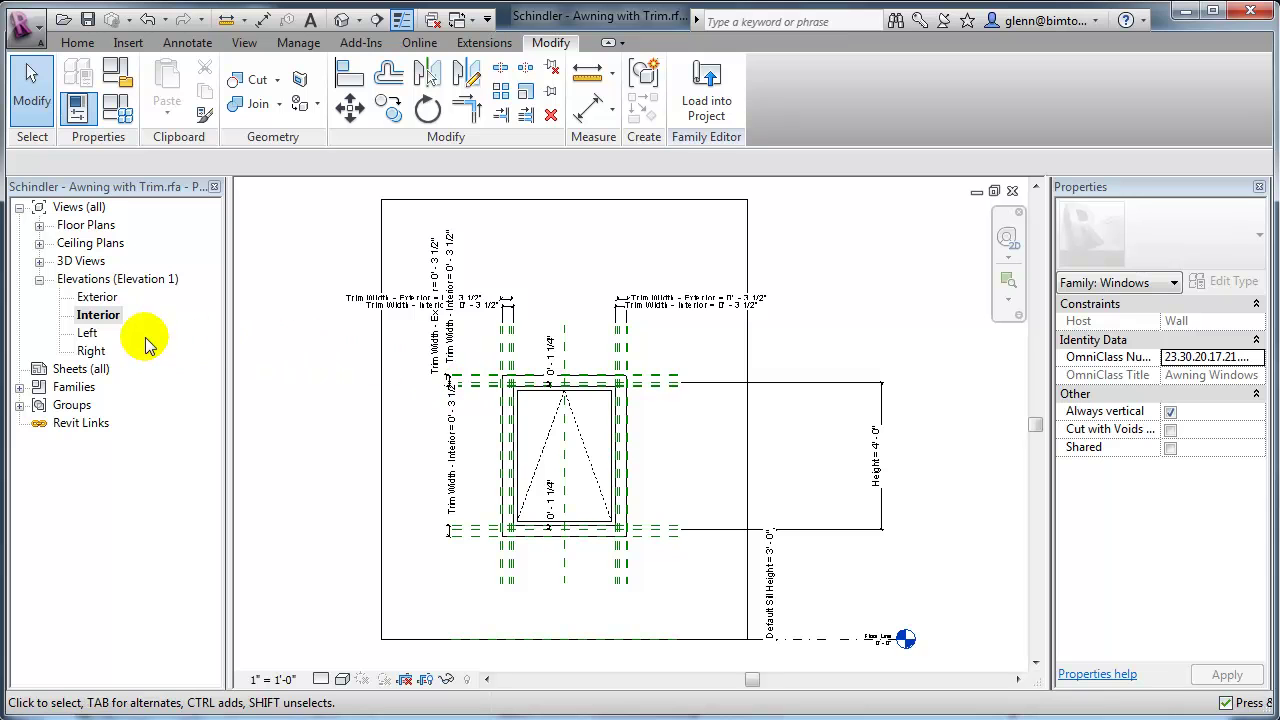
scroll(520, 455, up, 1)
scroll(520, 455, up, 2)
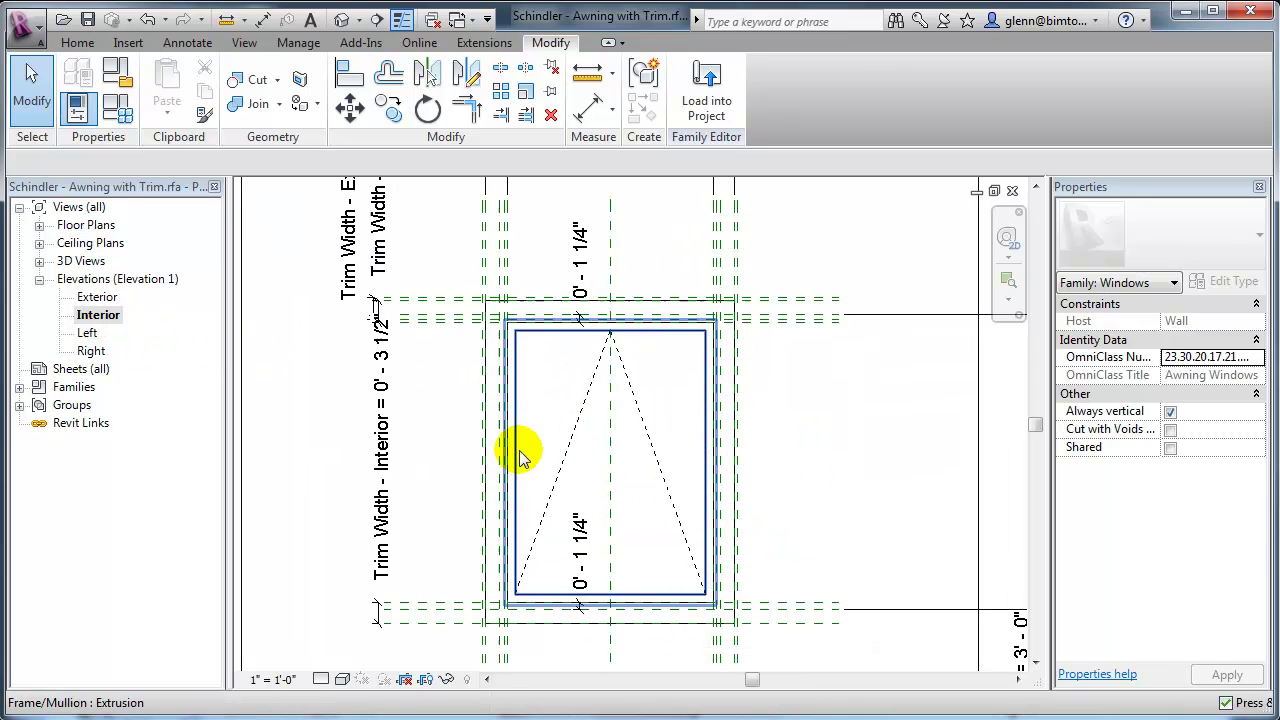
click(535, 325)
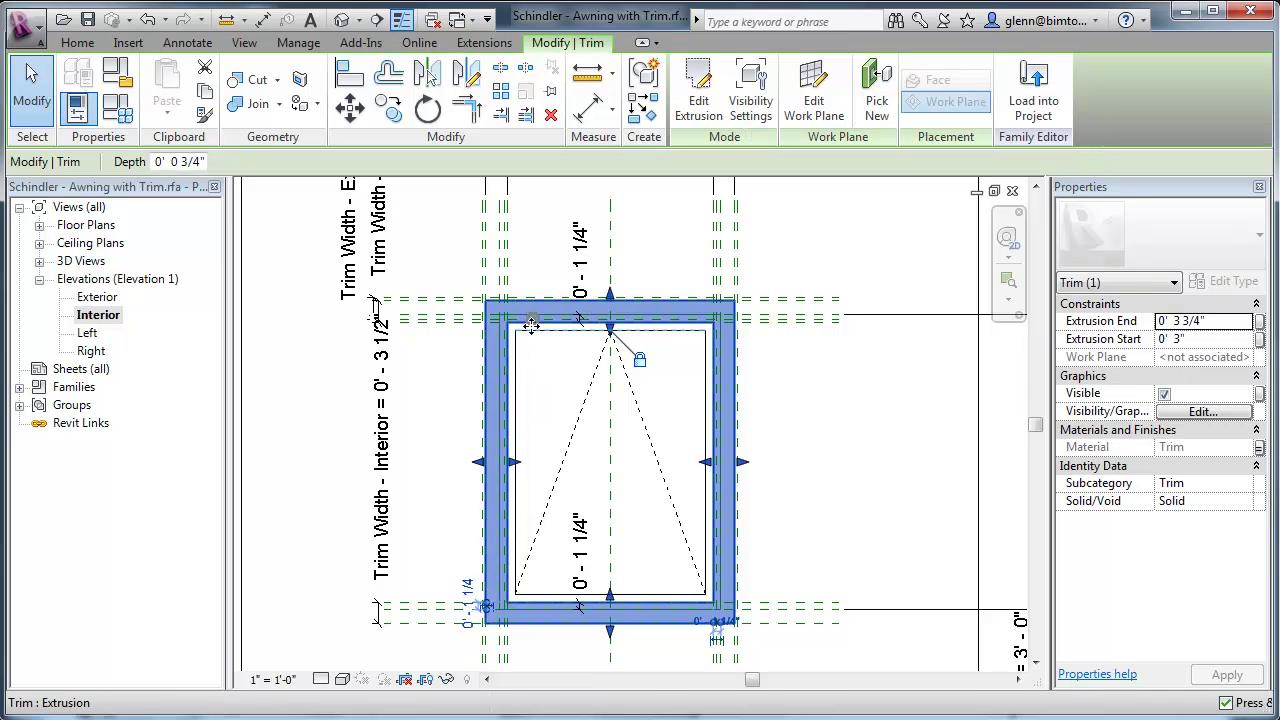
click(705, 105)
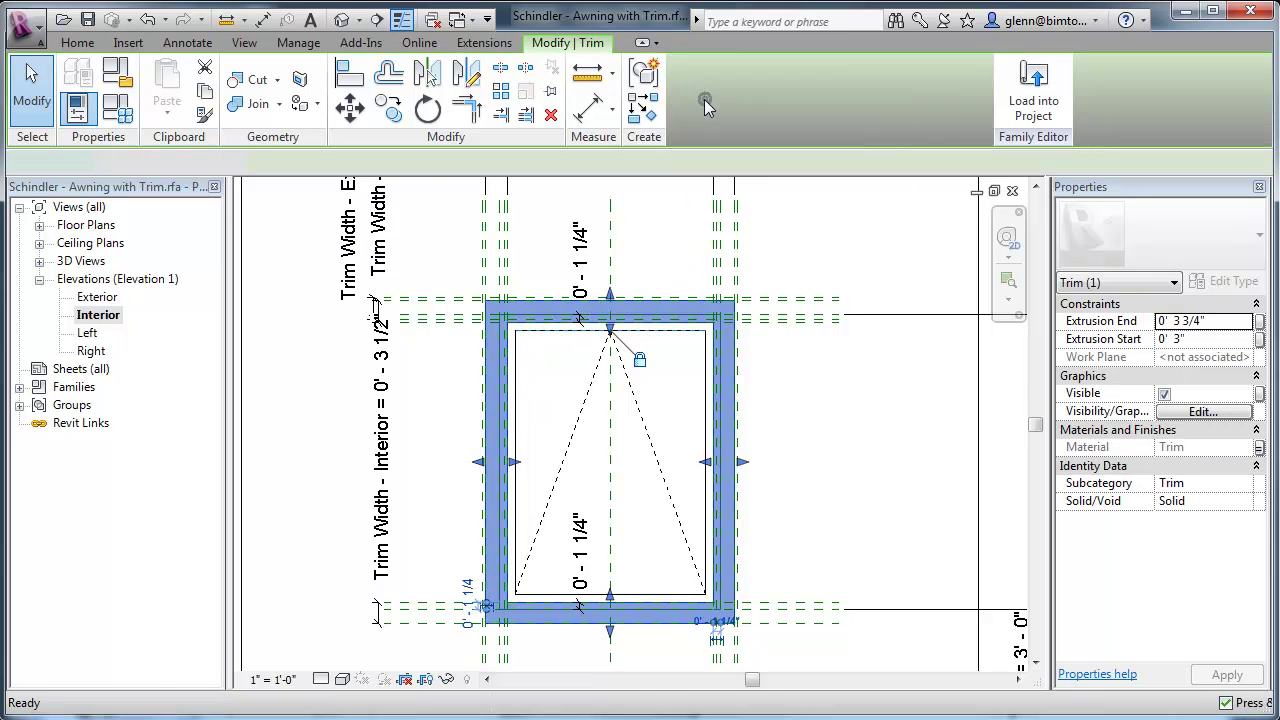
Step: Trim the interior trim sketch's right inner jamb line and outer head line to a corner at the head's right end
scroll(750, 422, up, 3)
mouse_move(751, 423)
middle_down()
mouse_move(808, 480)
mouse_move(810, 465)
middle_up()
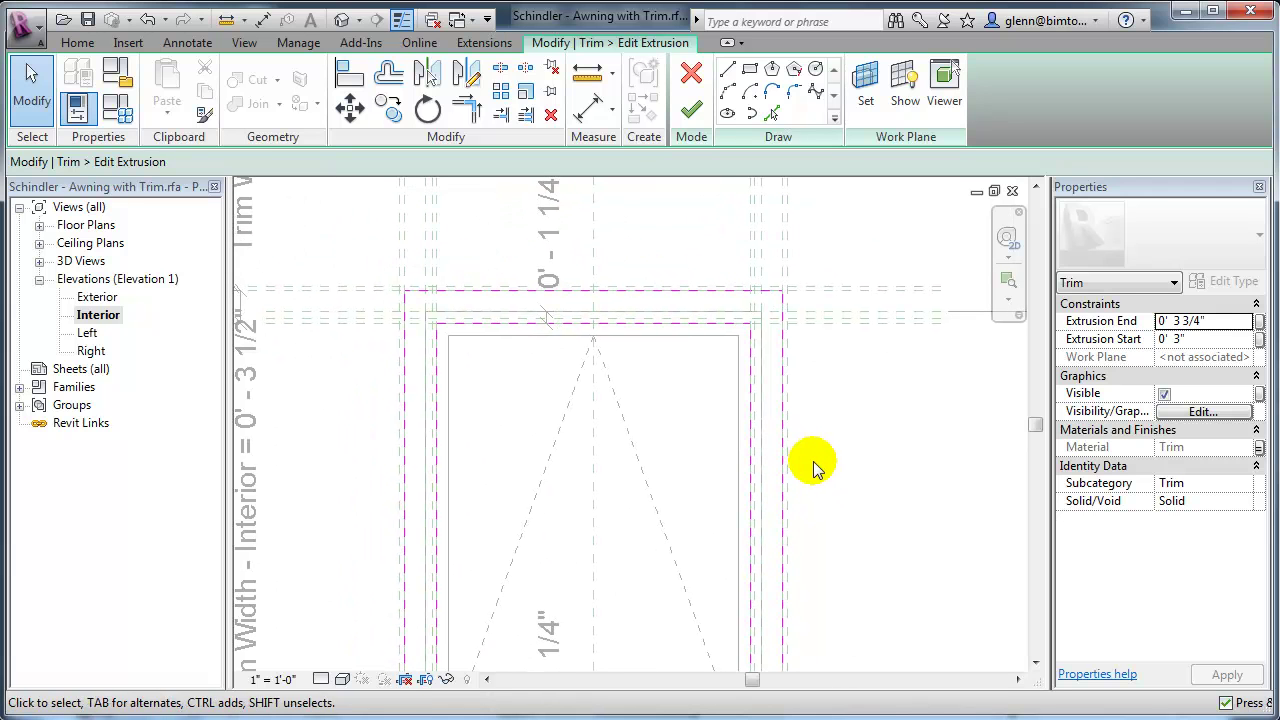
key(t)
key(r)
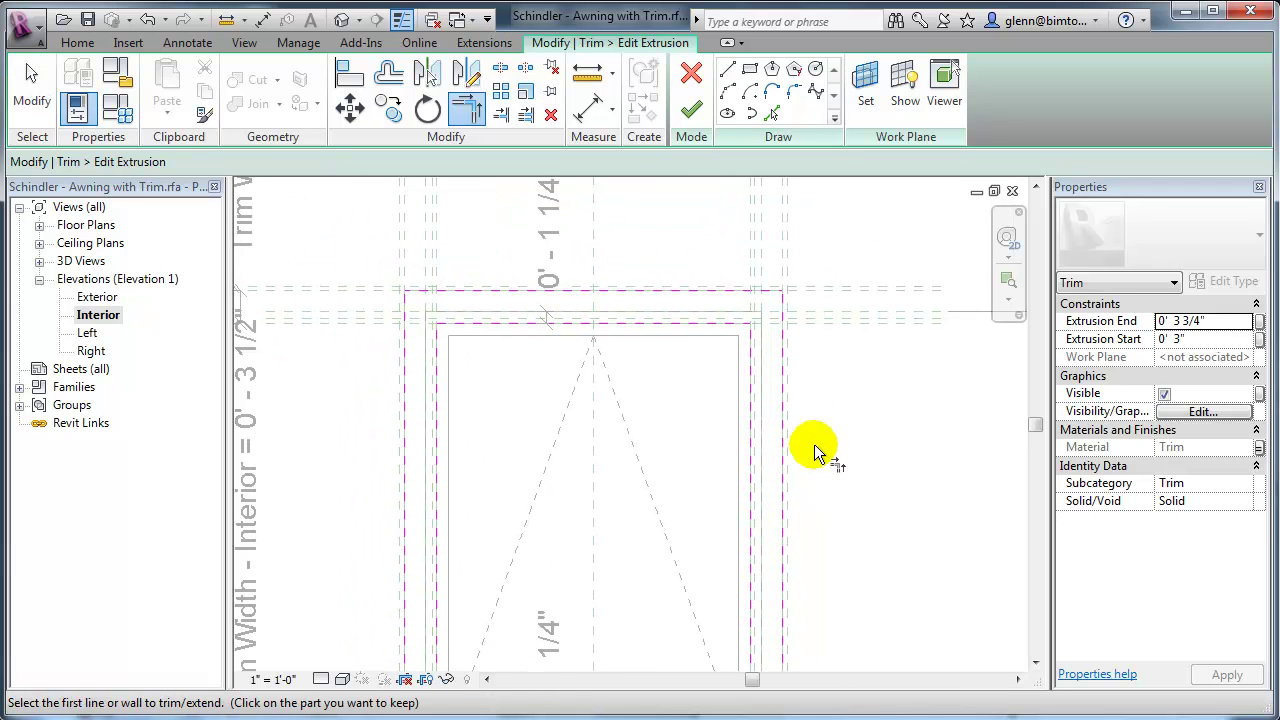
click(751, 366)
click(737, 289)
click(723, 320)
click(747, 305)
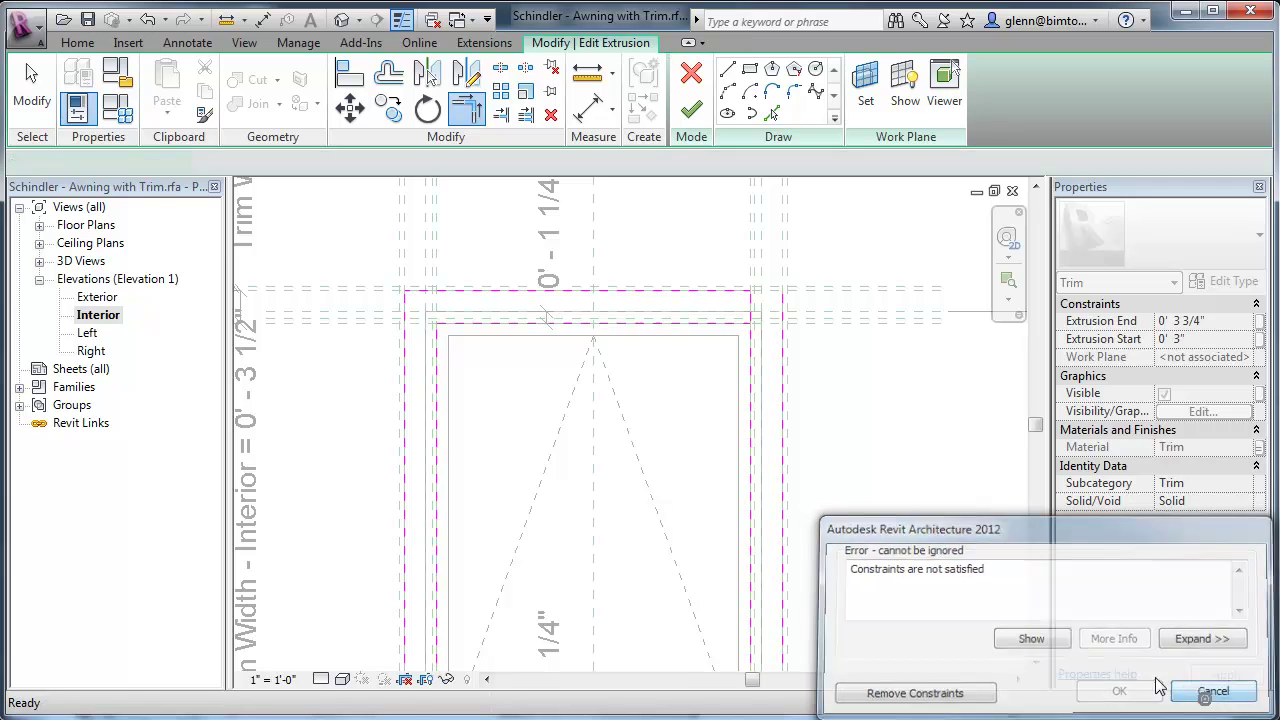
click(1212, 693)
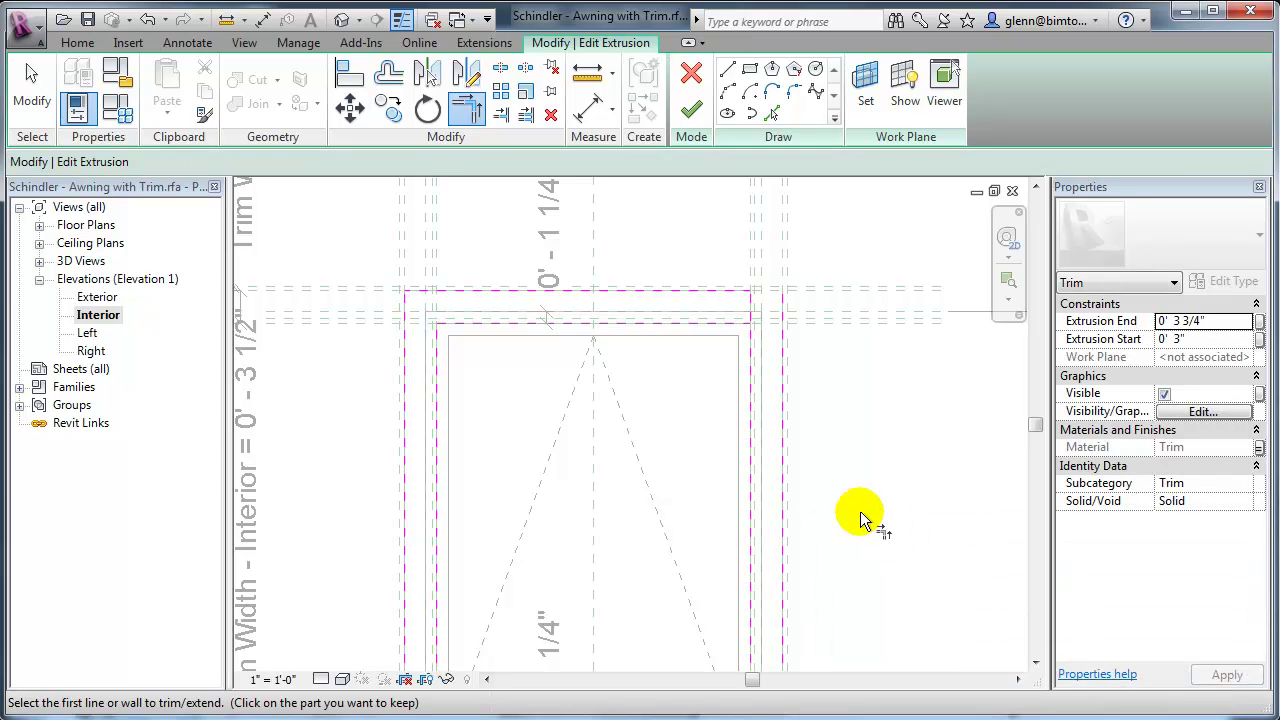
click(743, 323)
click(748, 326)
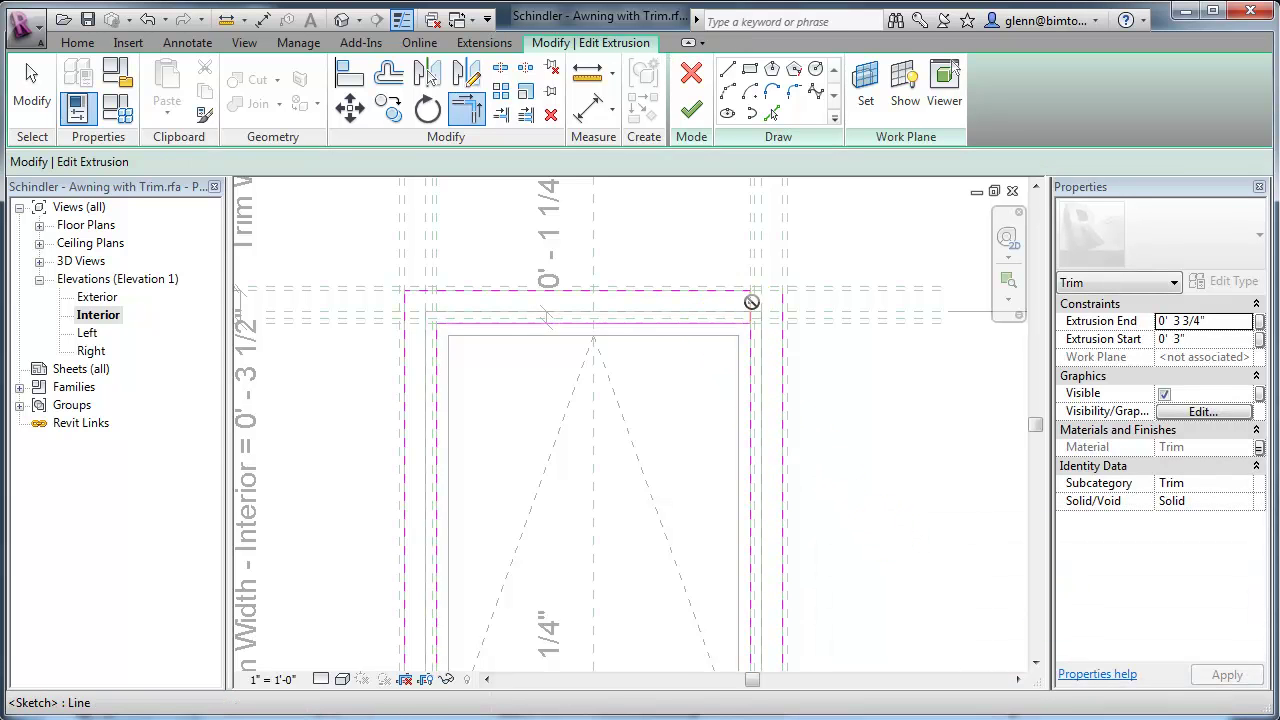
click(962, 692)
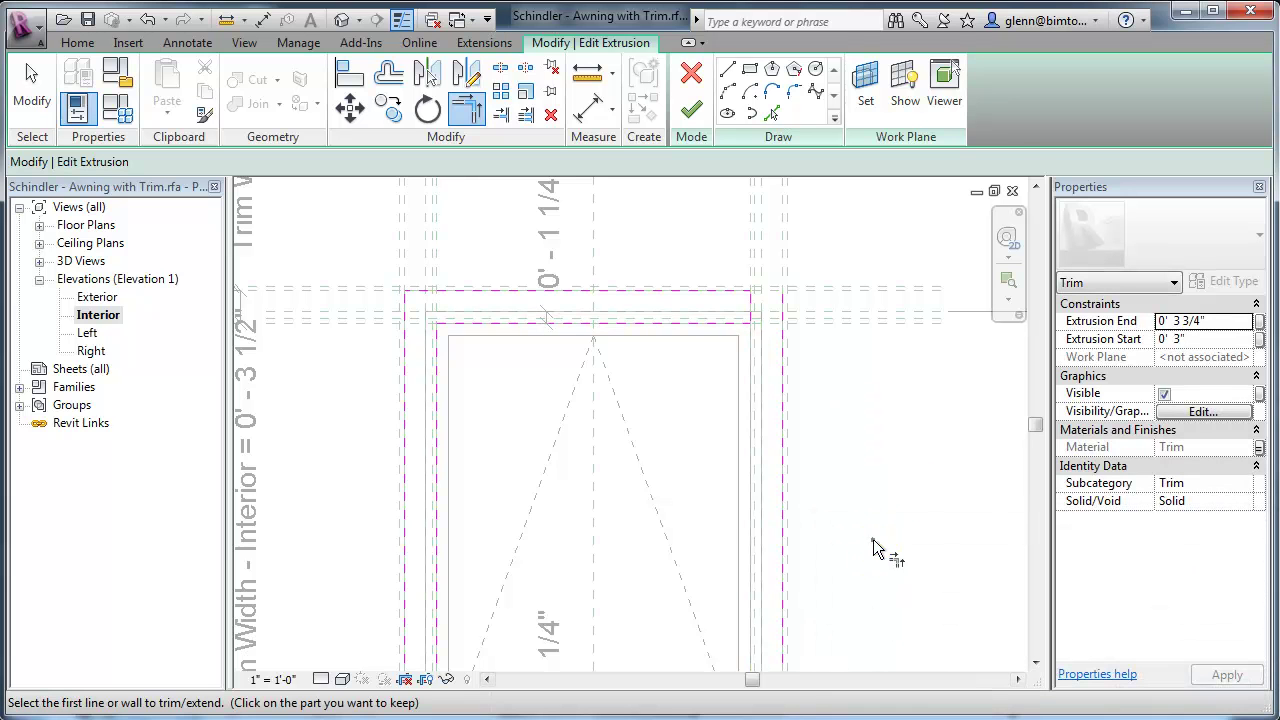
Step: Trim the left inner jamb line and the outer head line to a corner, closing the interior head trim's rectangle
click(440, 378)
click(472, 293)
click(31, 88)
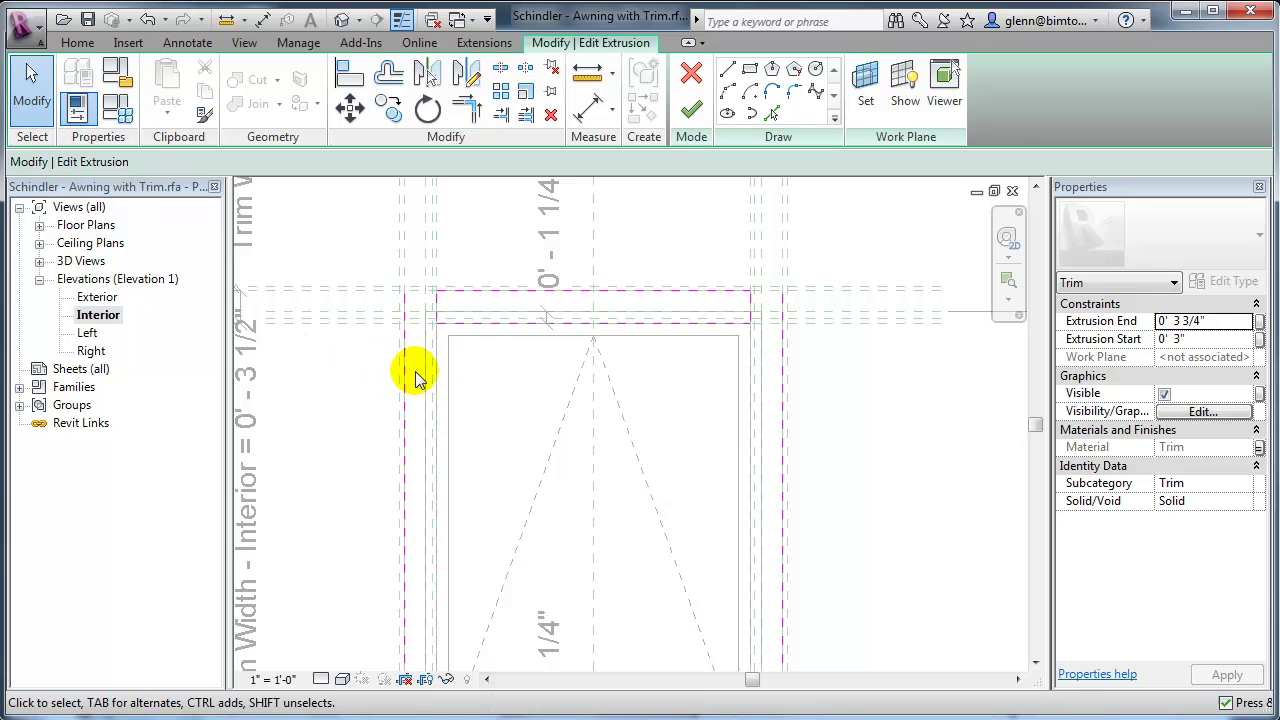
Step: Delete the leftover outer jamb lines and both sill lines from the interior trim sketch, keeping only the head rectangle
click(410, 378)
drag(428, 400, 780, 420)
click(855, 530)
mouse_move(855, 530)
middle_down()
mouse_move(883, 517)
mouse_move(871, 343)
middle_up()
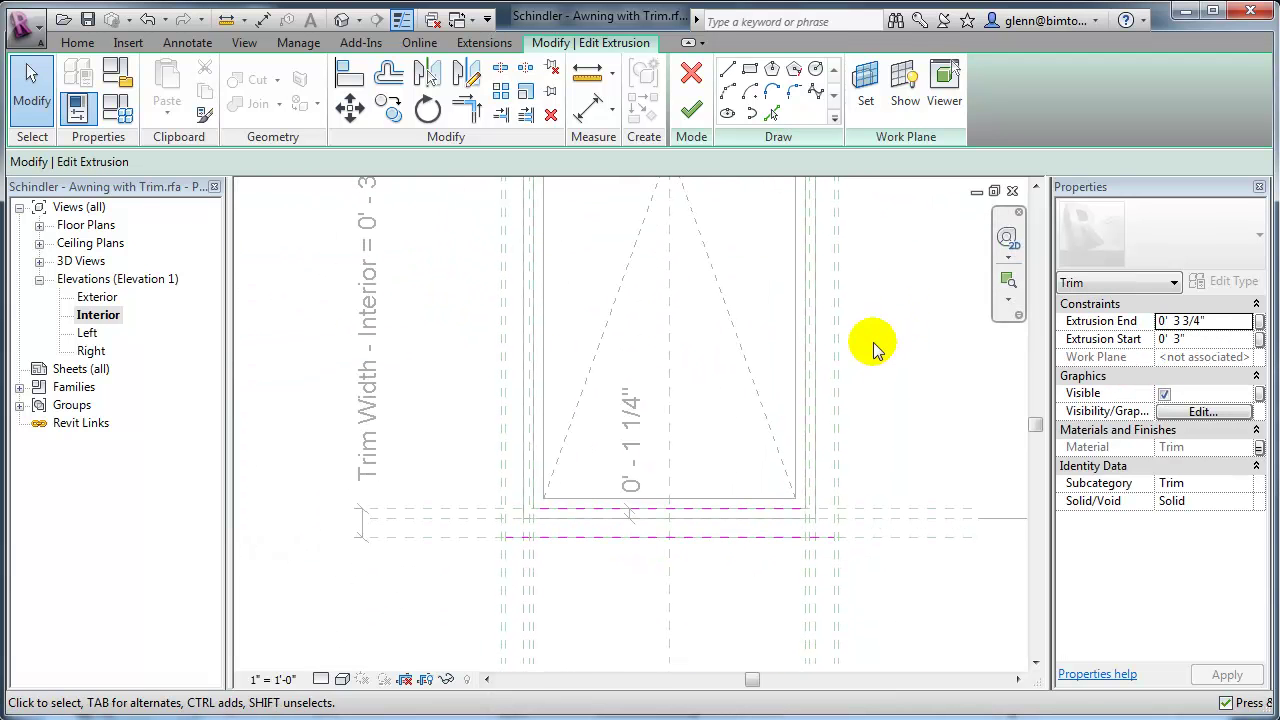
click(670, 514)
drag(674, 514, 711, 586)
click(712, 565)
click(712, 540)
key(Escape)
Step: Align the head rectangle's left end to the Left reference plane, removing the unsatisfied constraints, and lock the alignment
middle_drag(894, 451, 894, 646)
scroll(671, 431, up, 1)
mouse_move(671, 431)
middle_down()
mouse_move(689, 463)
mouse_move(686, 527)
middle_up()
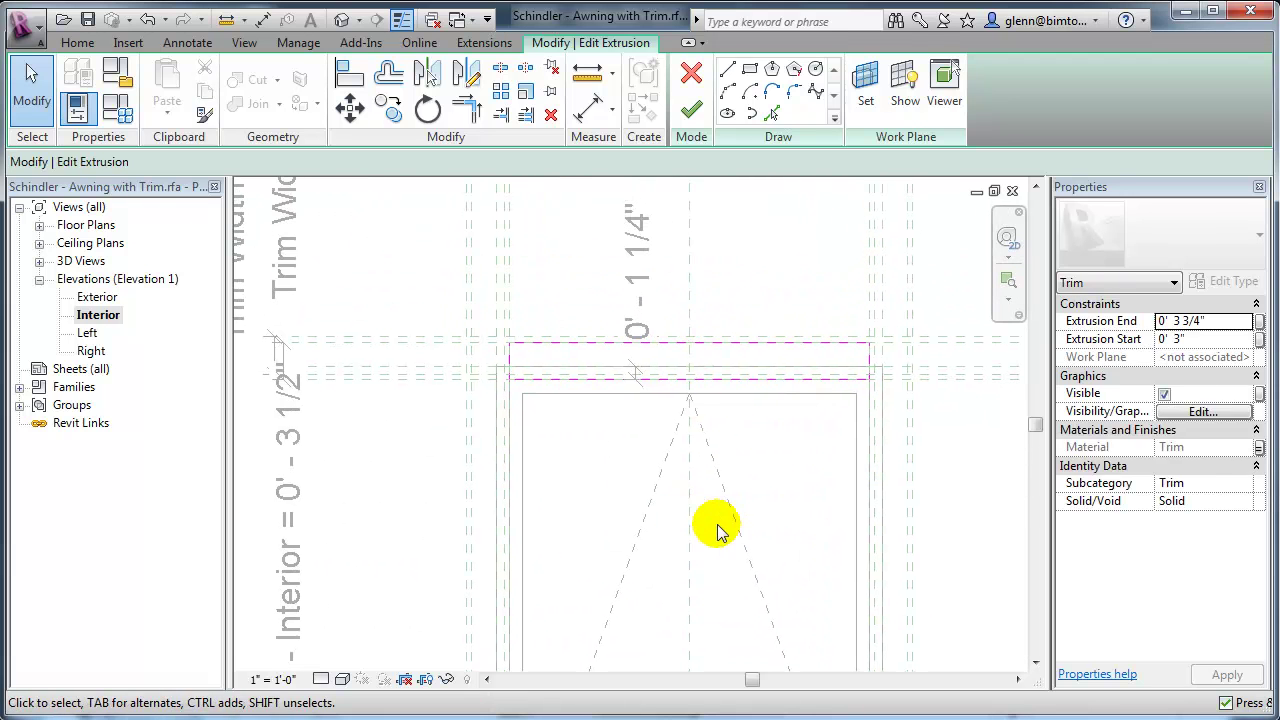
key(l)
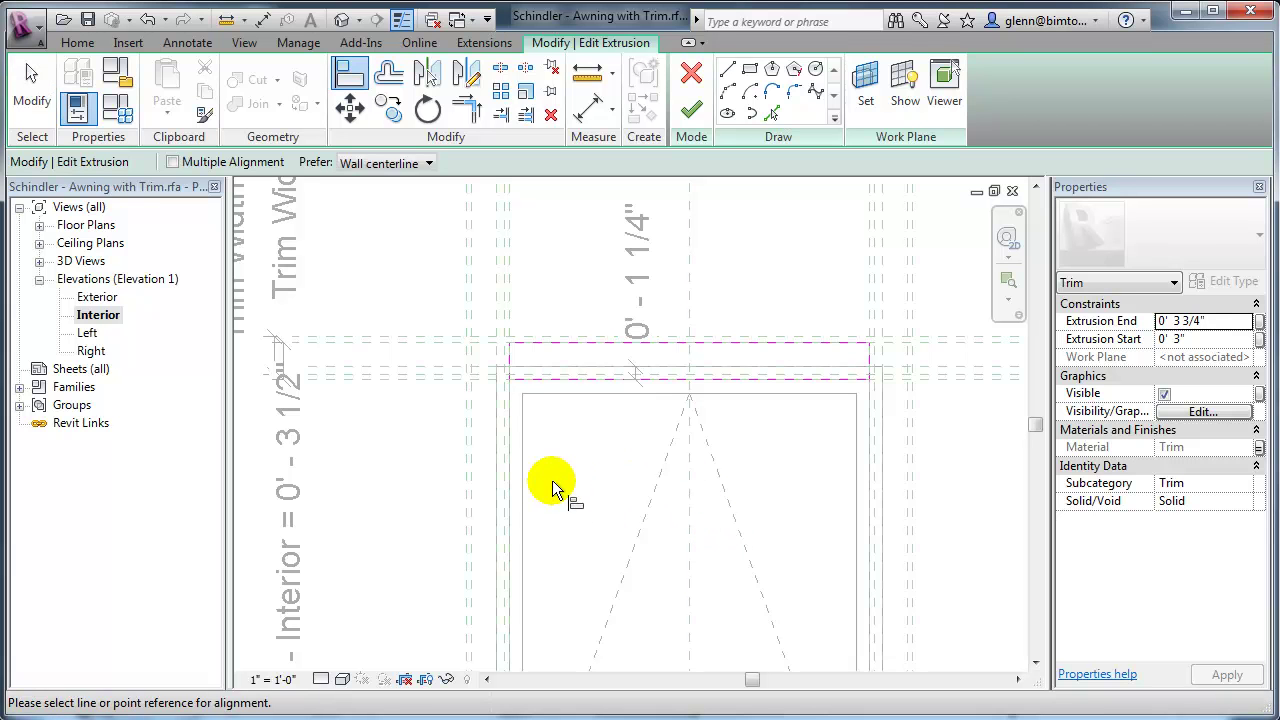
click(492, 304)
click(508, 357)
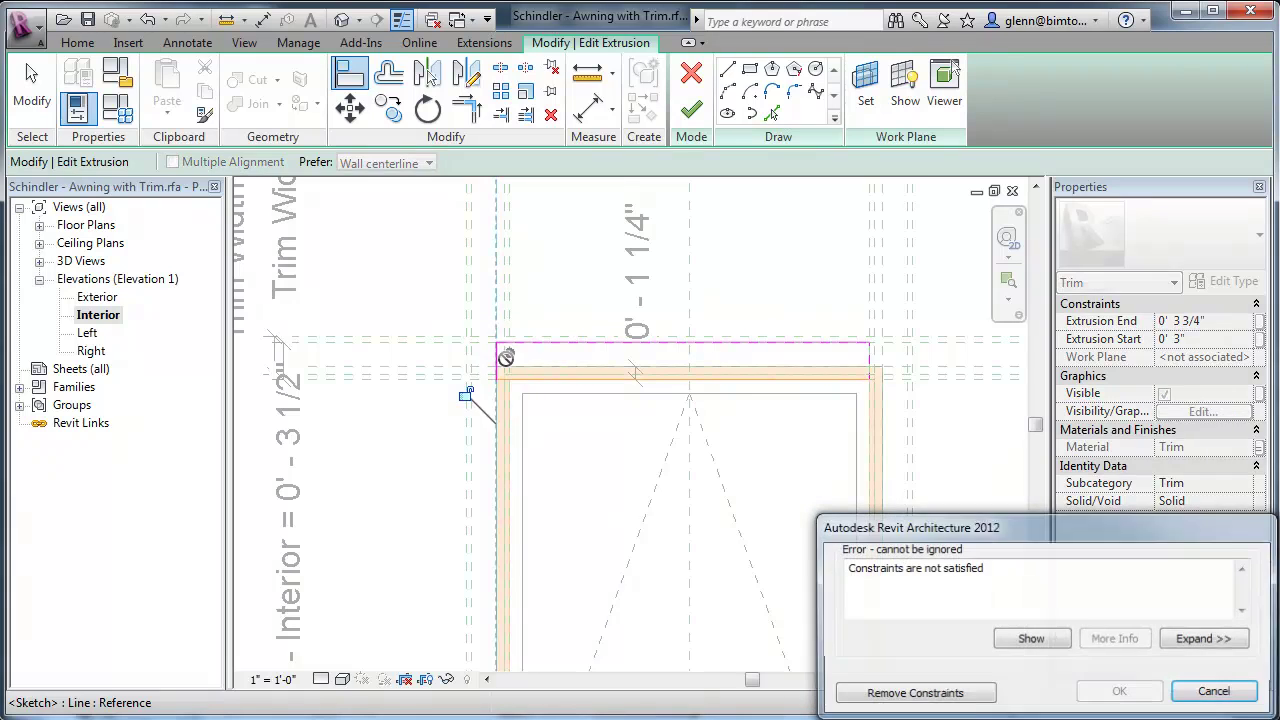
click(893, 693)
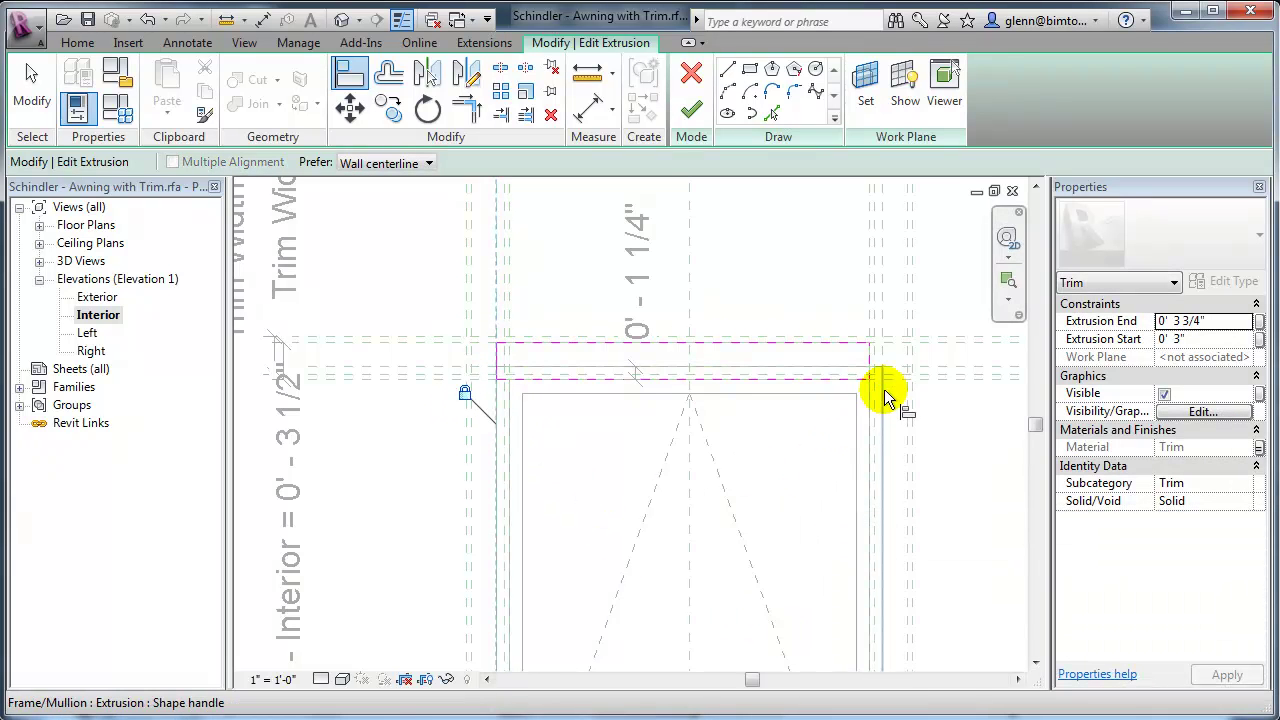
Step: Align and lock the head rectangle's right end to the window opening's right reference plane, removing conflicting constraints, and finish the sketch
click(884, 314)
click(866, 357)
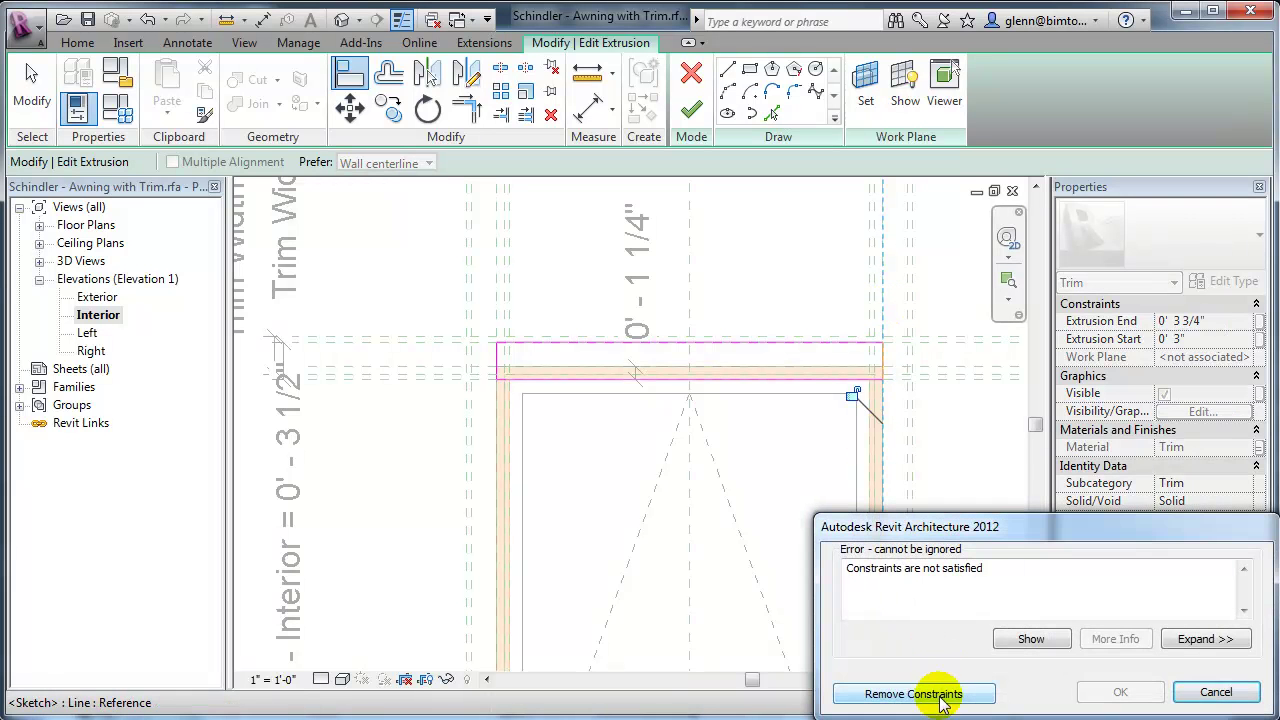
click(940, 698)
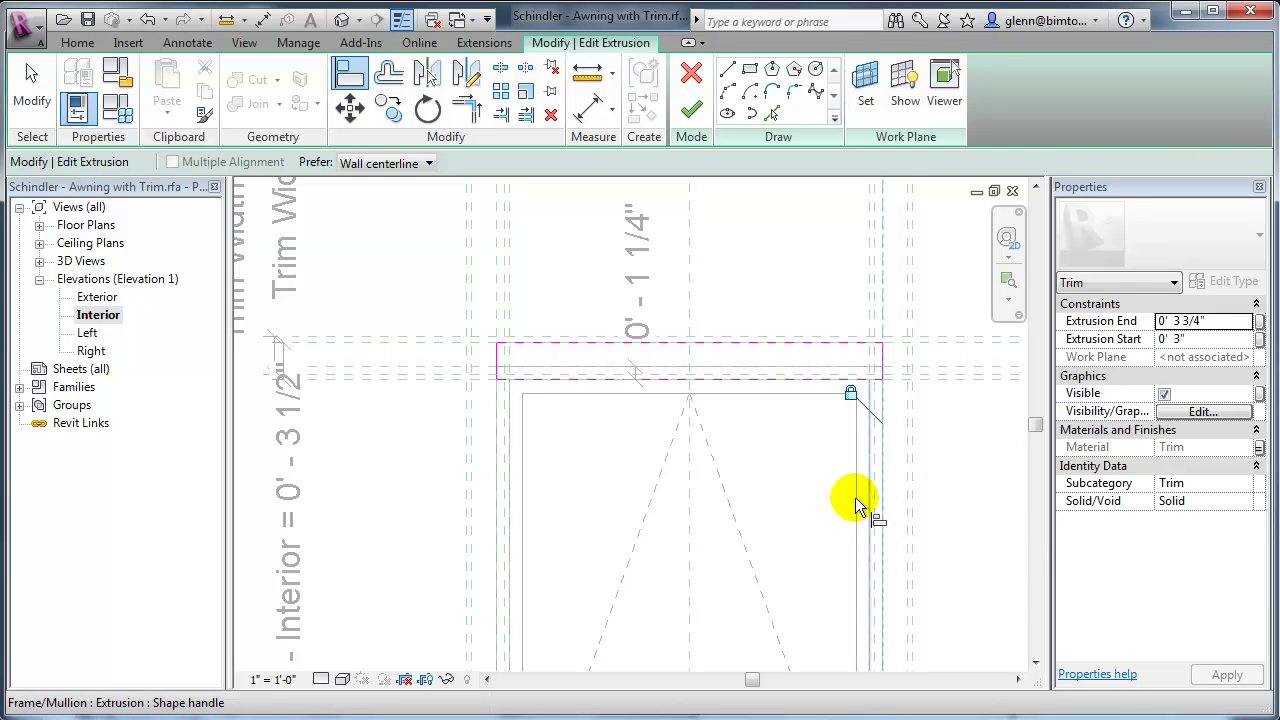
click(692, 113)
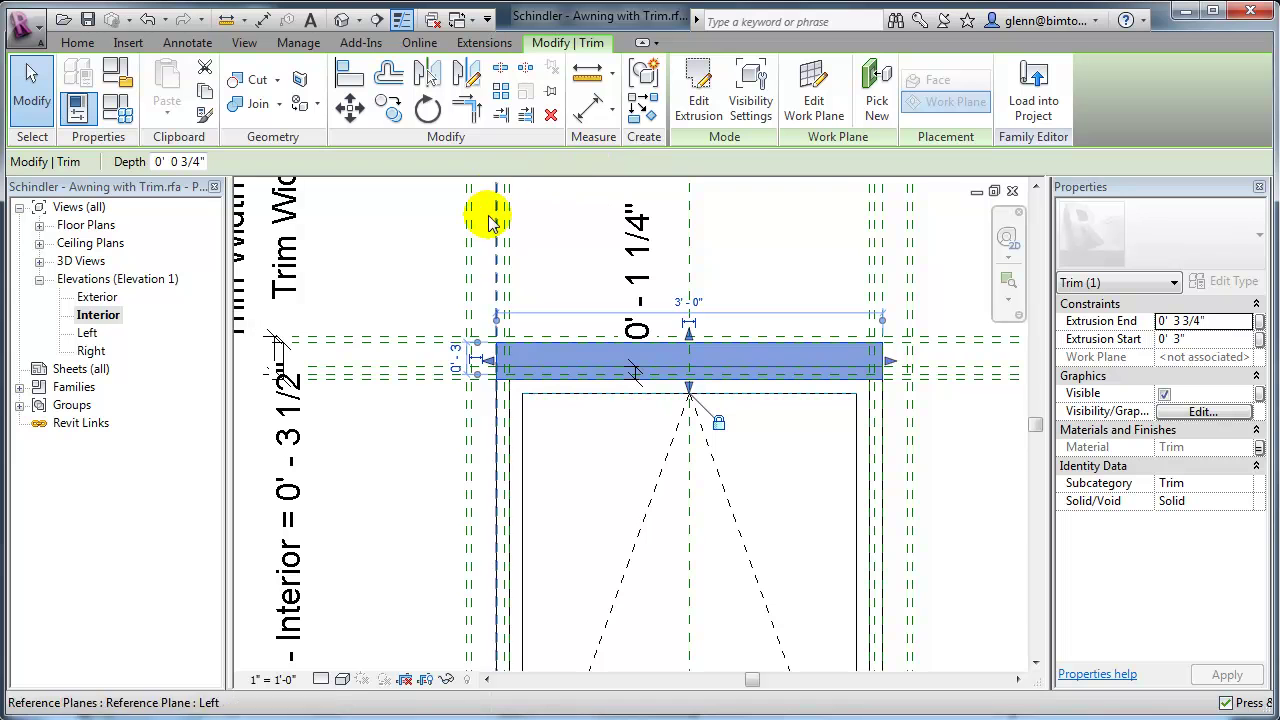
Step: Switch the family to the 24" x 60" type in the 3D view and check the trim from both wall sides
click(343, 21)
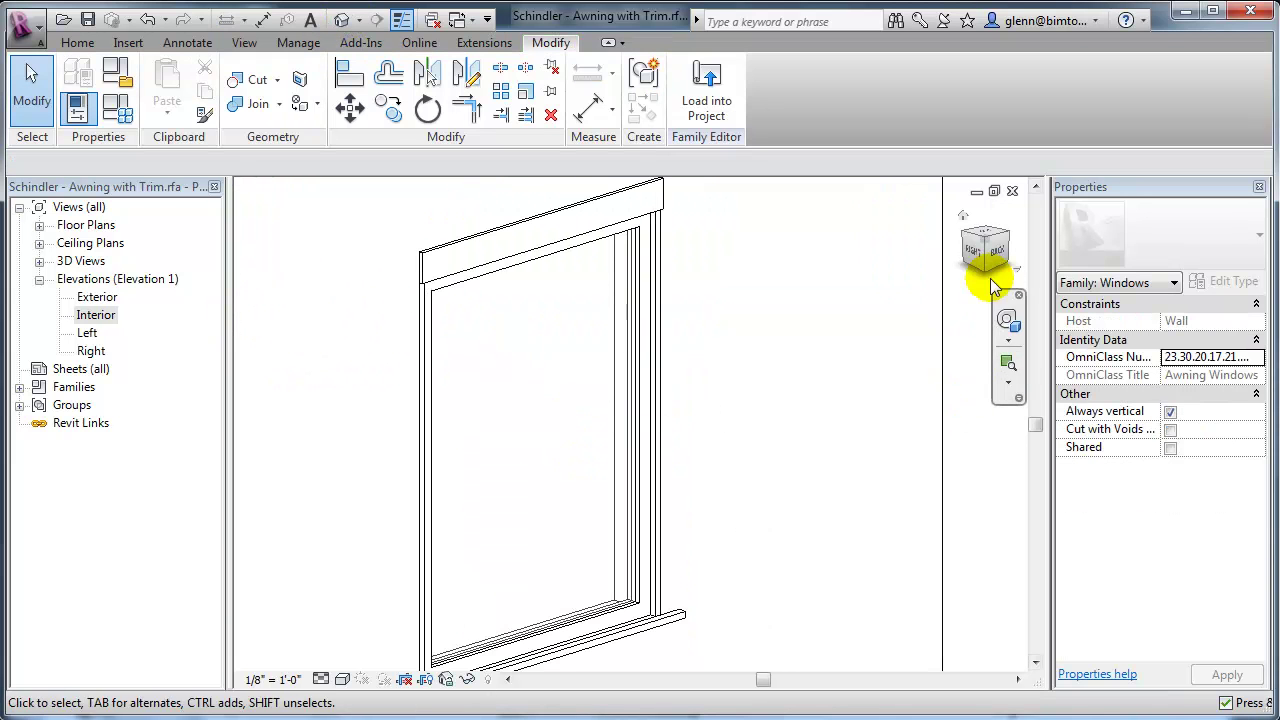
click(966, 238)
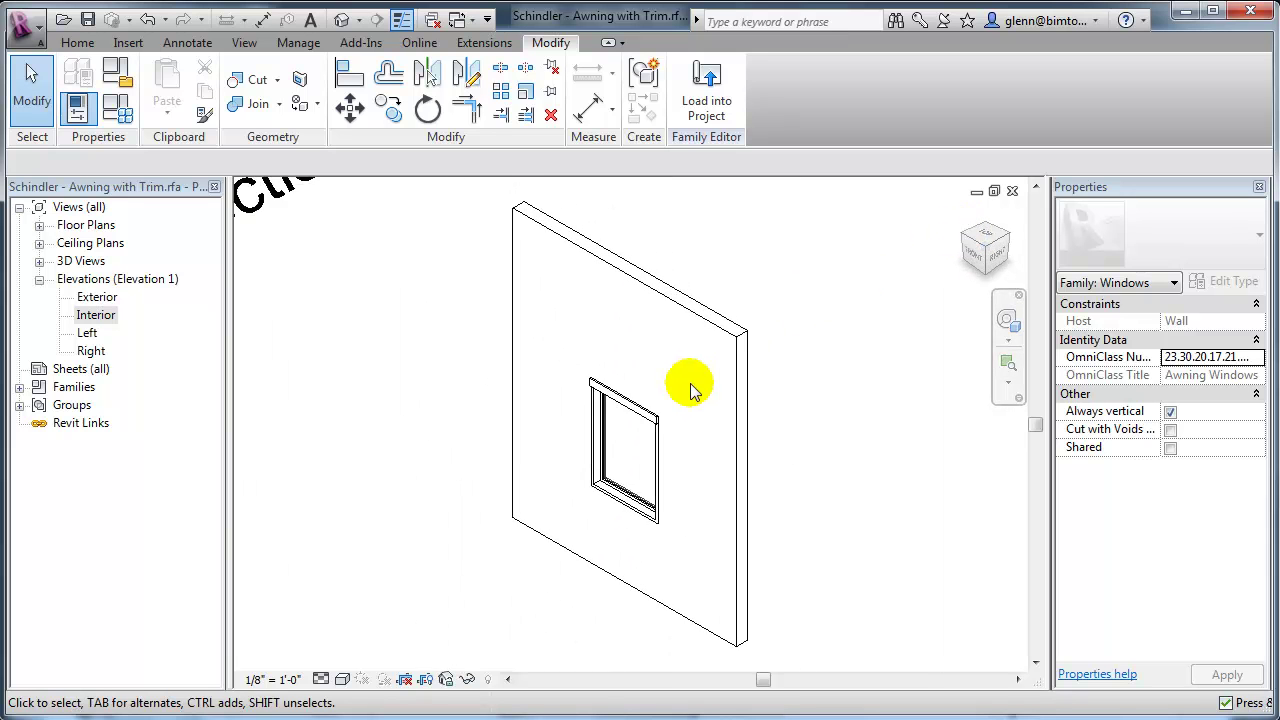
click(117, 108)
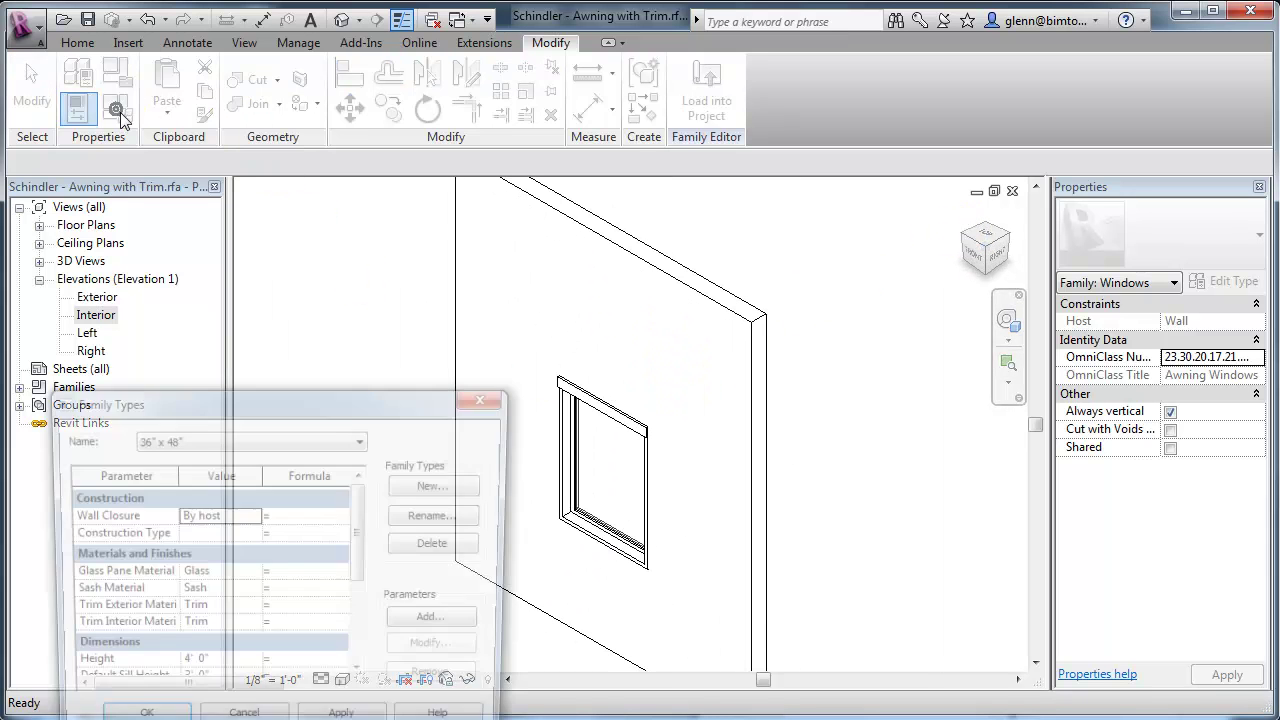
click(316, 444)
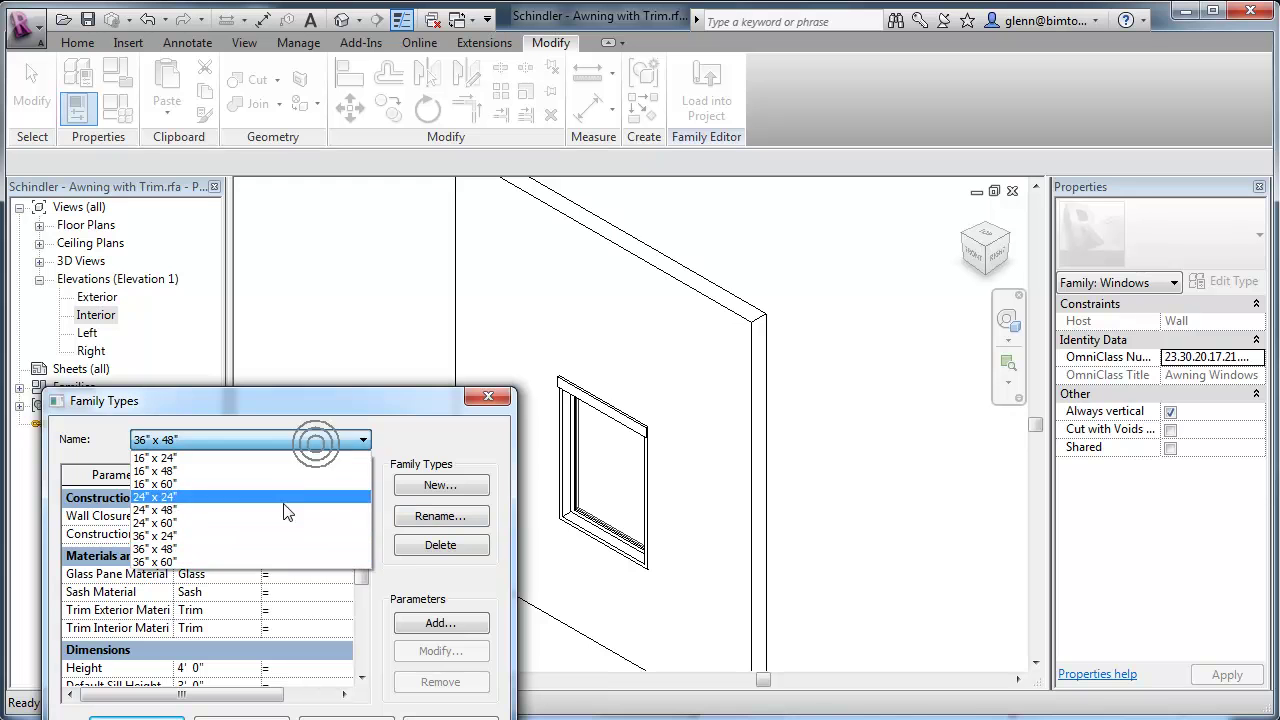
click(268, 516)
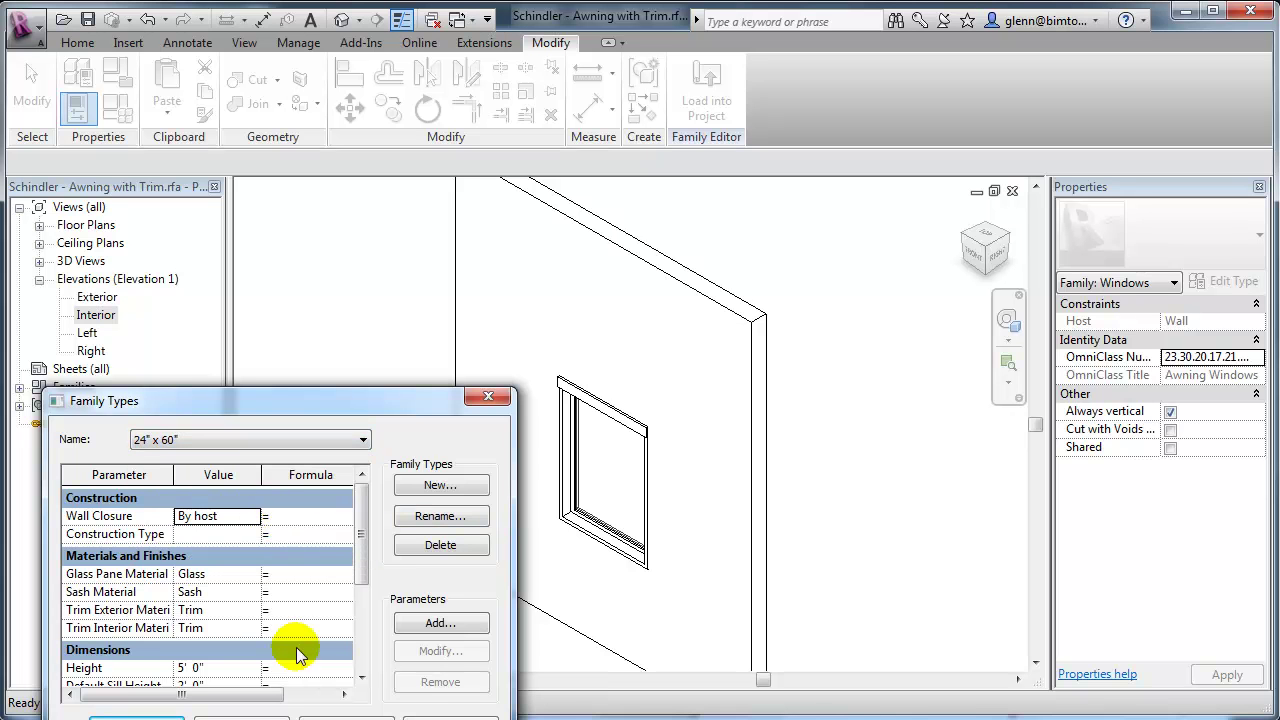
click(140, 717)
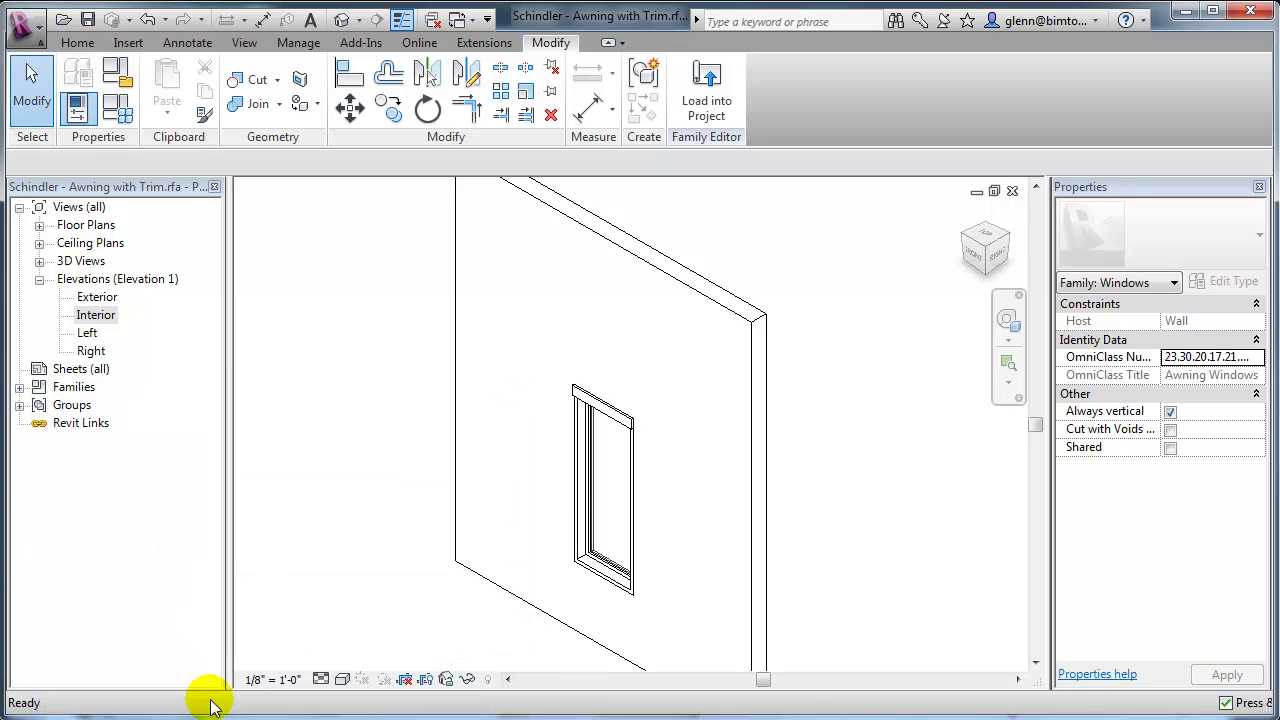
click(1012, 240)
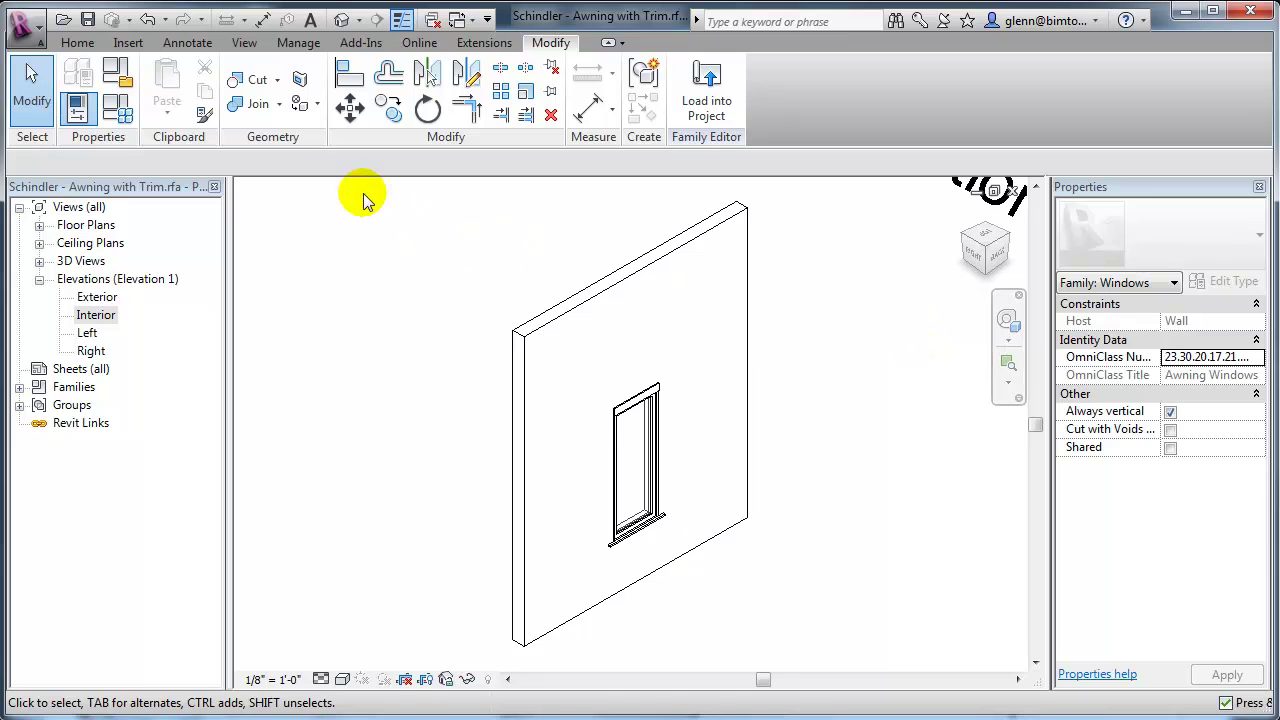
Step: Save the window family and load it into the Schindler Wall Type Examples.rvt project
click(87, 19)
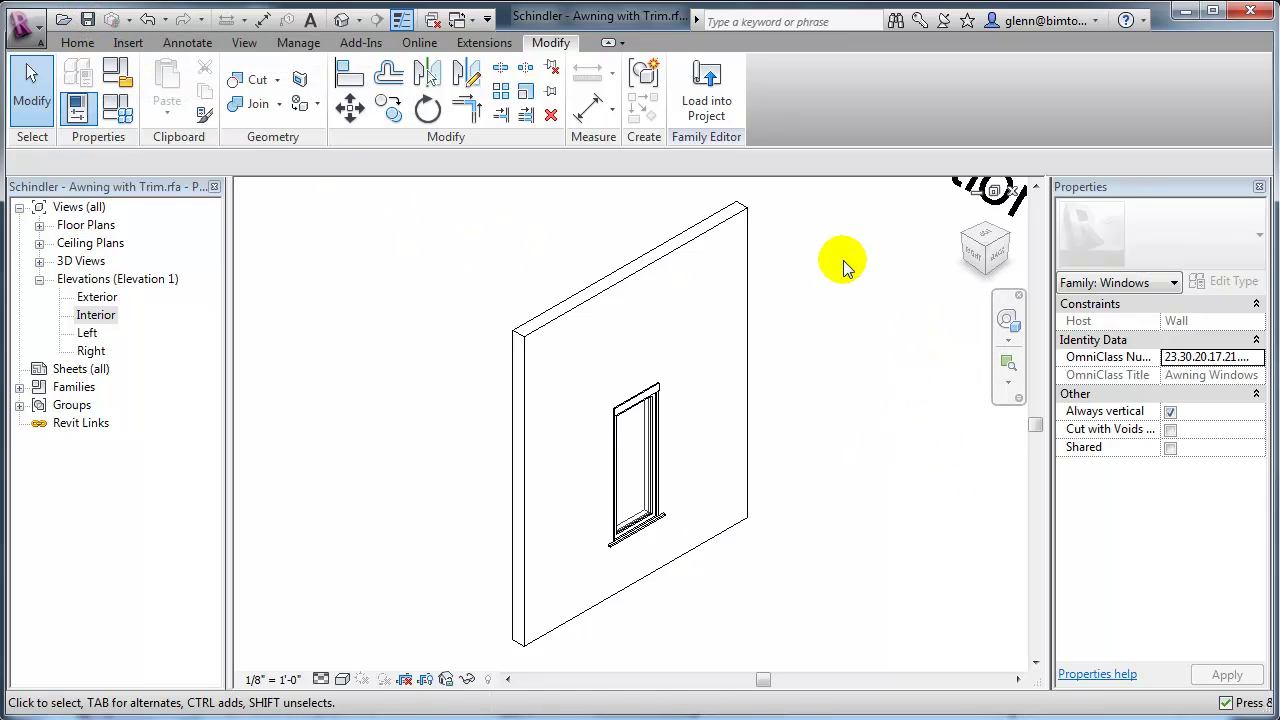
click(697, 93)
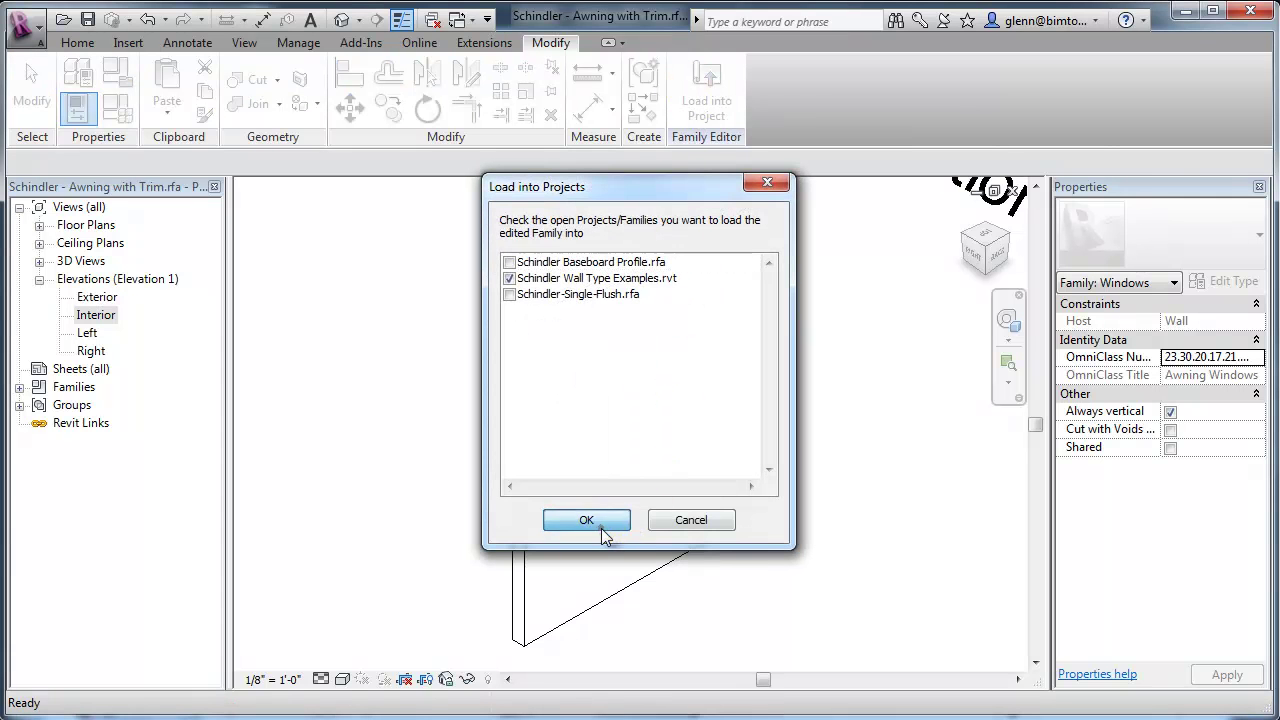
click(587, 521)
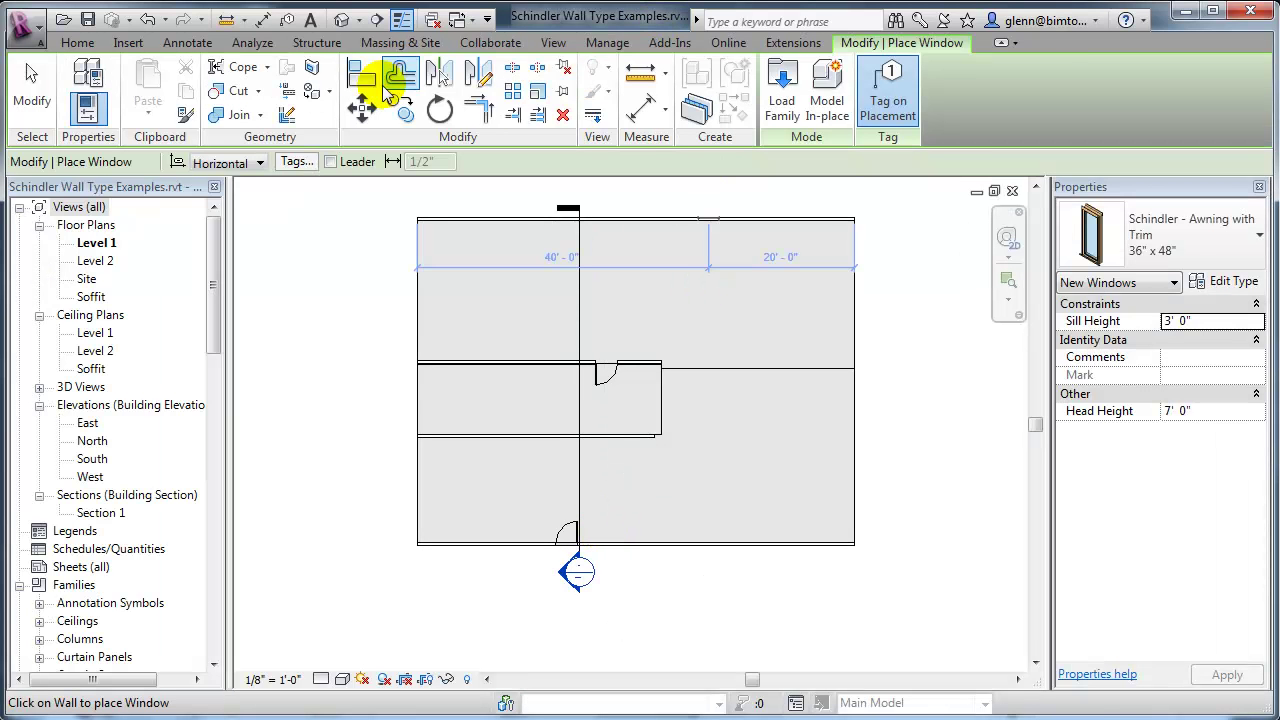
Step: Place a 36" x 48" Schindler - Awning with Trim window in the exterior wall beside its door in the project's 3D view
click(343, 31)
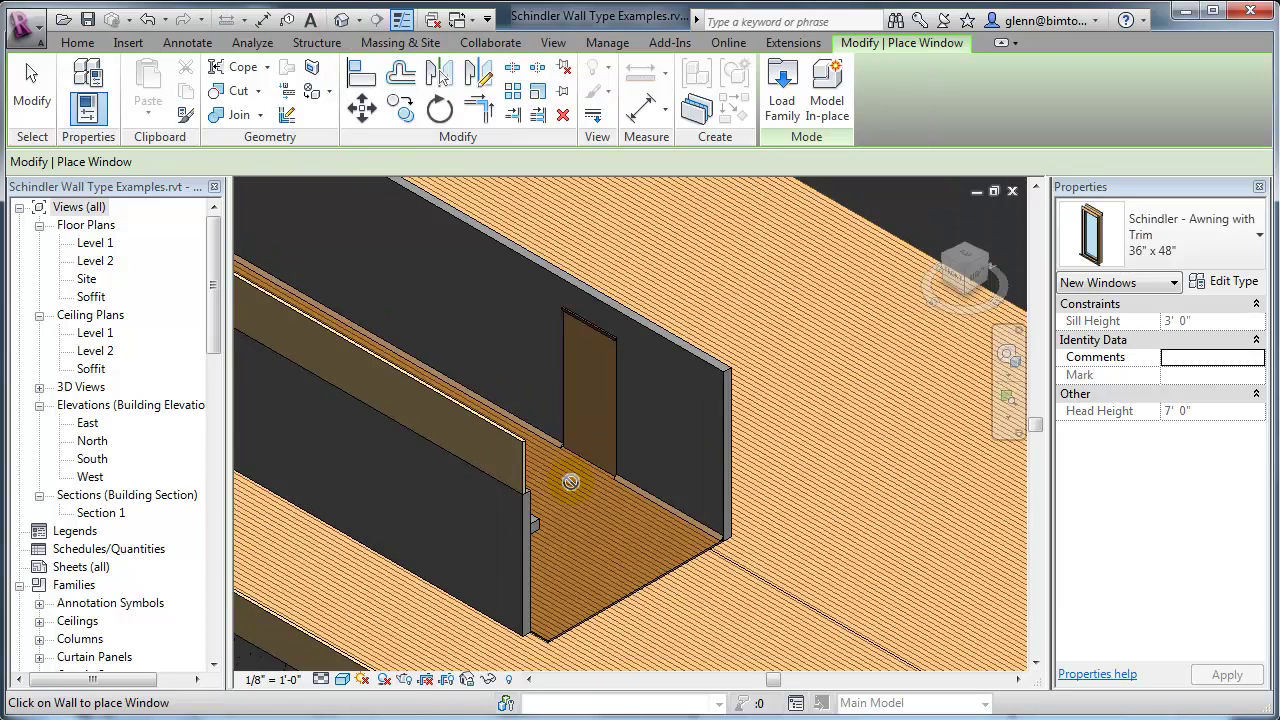
scroll(570, 482, down, 4)
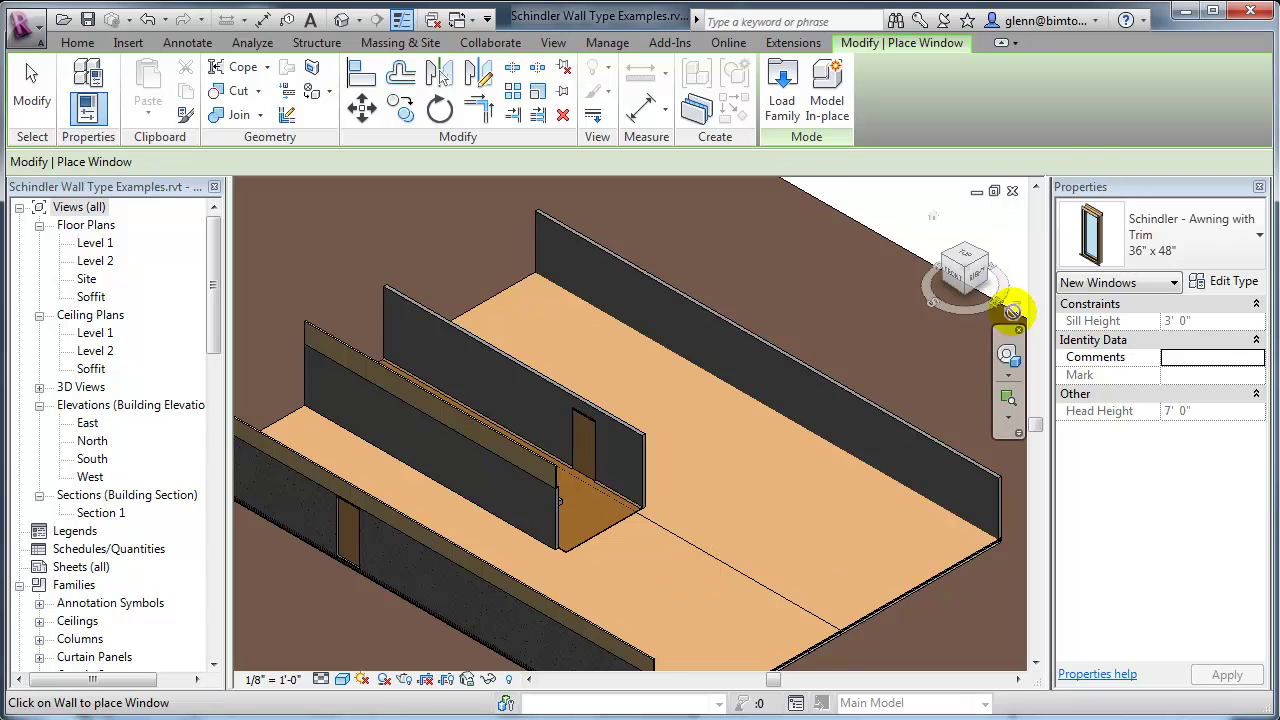
click(990, 262)
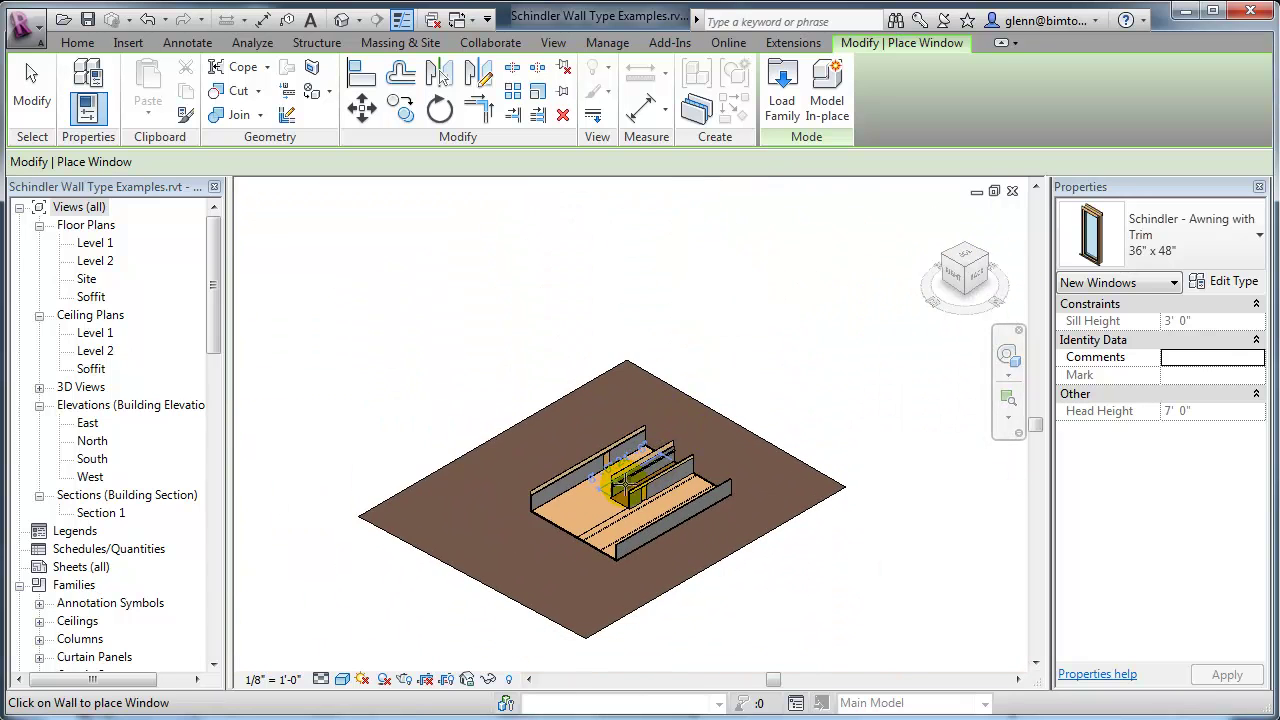
scroll(600, 471, up, 3)
scroll(652, 392, up, 6)
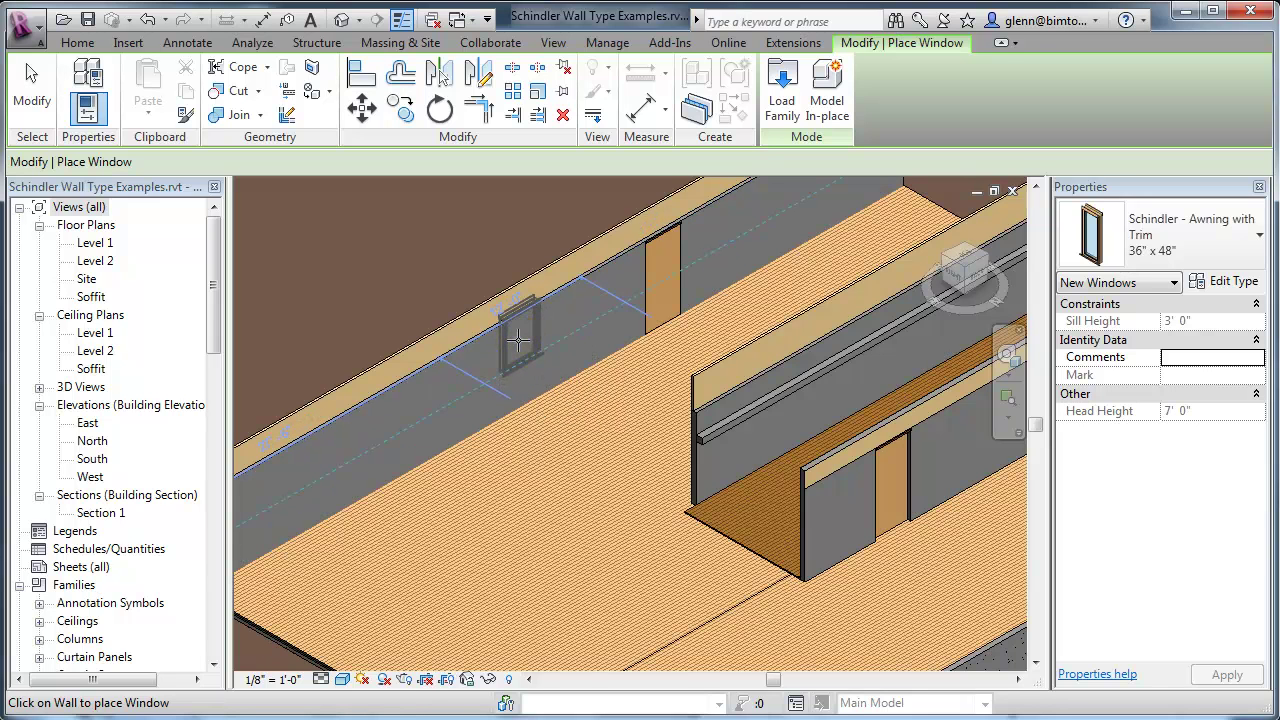
click(518, 340)
click(32, 85)
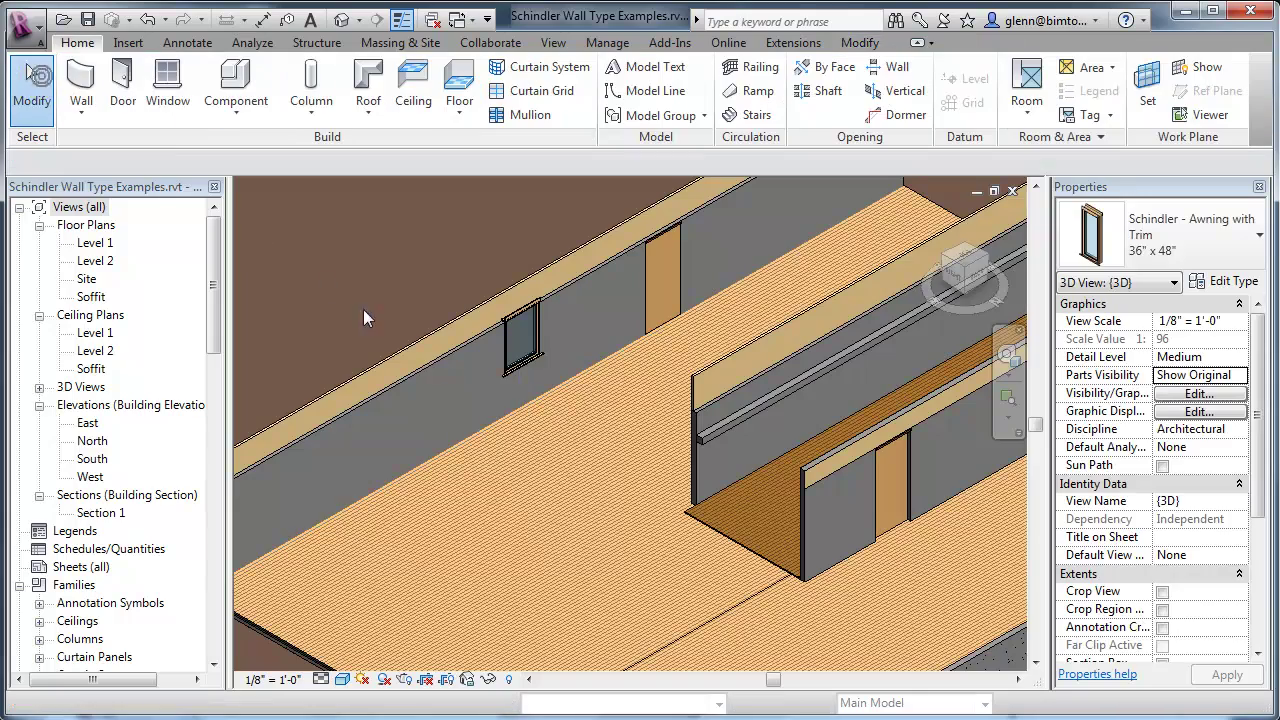
Step: Flip the facing of the placed 36" x 48" Schindler - Awning with Trim window in the exterior wall
scroll(544, 405, up, 3)
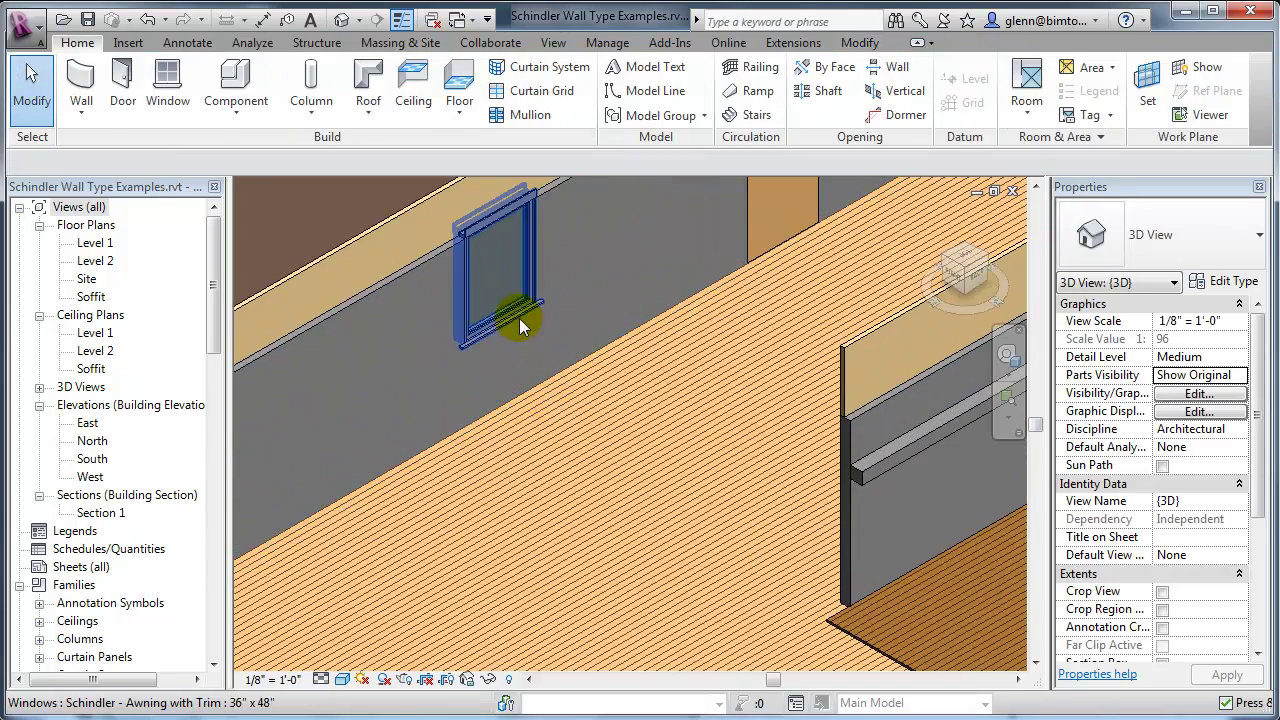
click(519, 318)
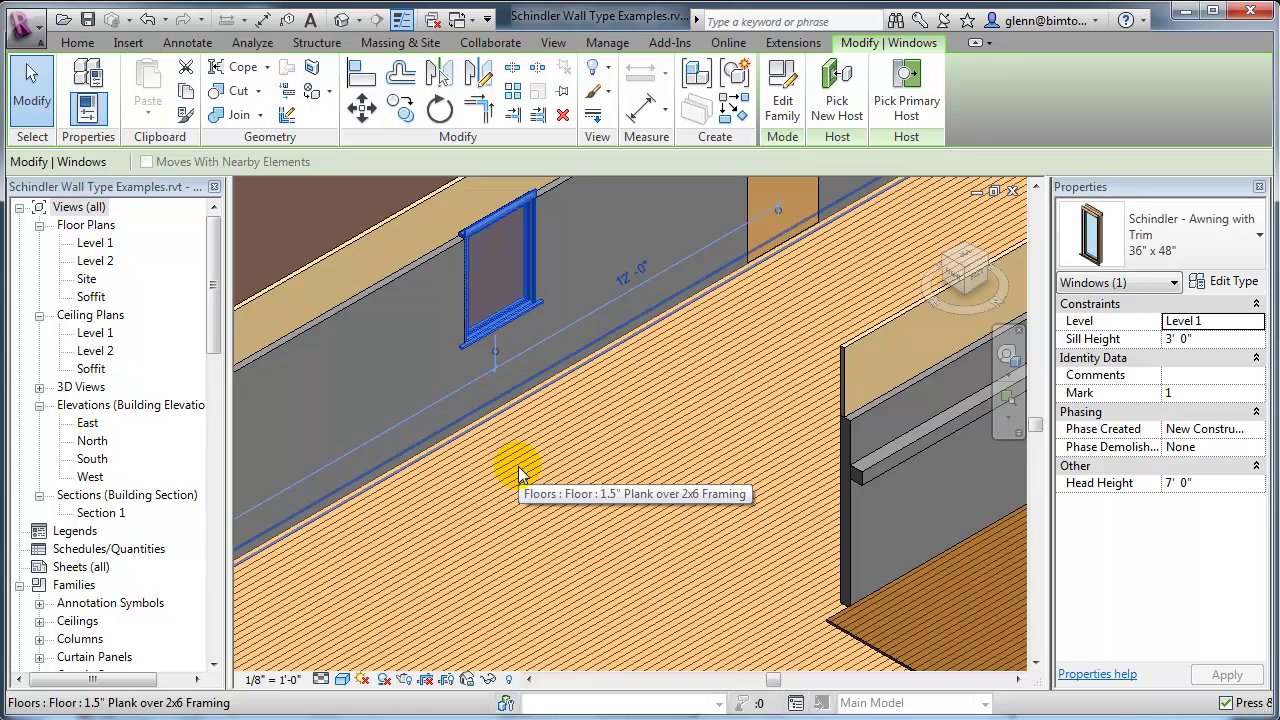
scroll(432, 308, up, 4)
middle_drag(431, 315, 515, 533)
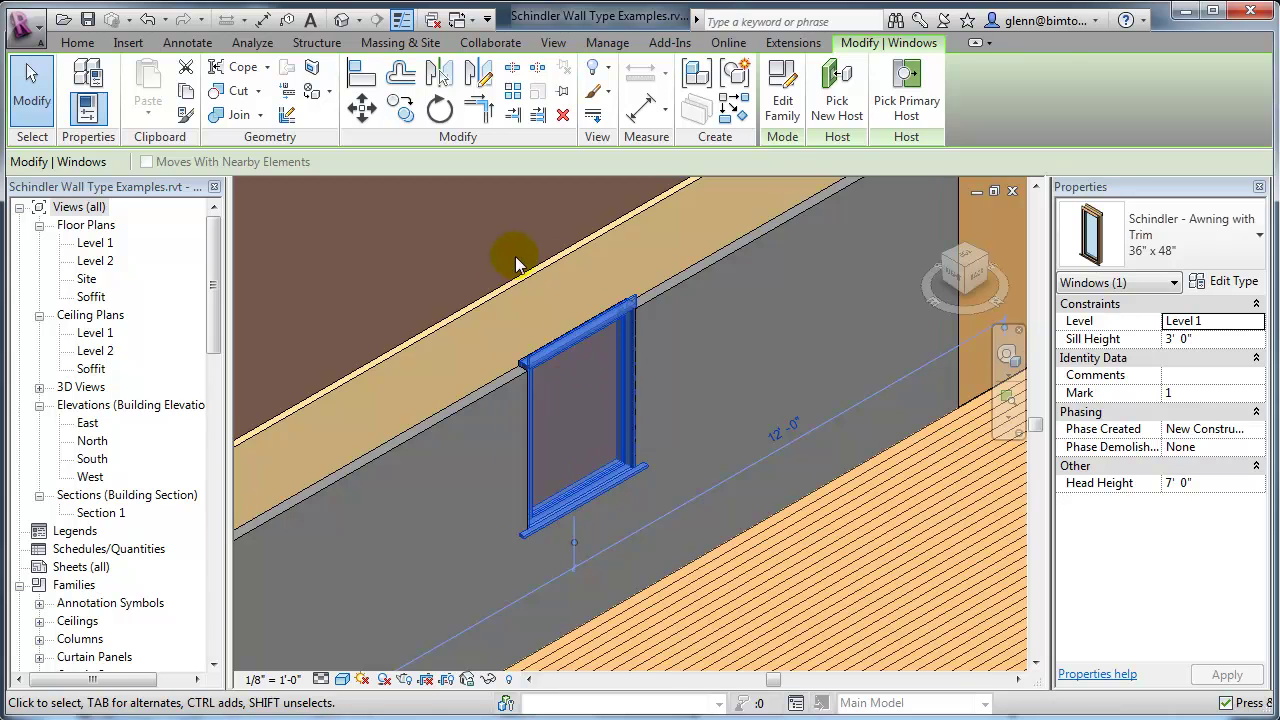
click(647, 538)
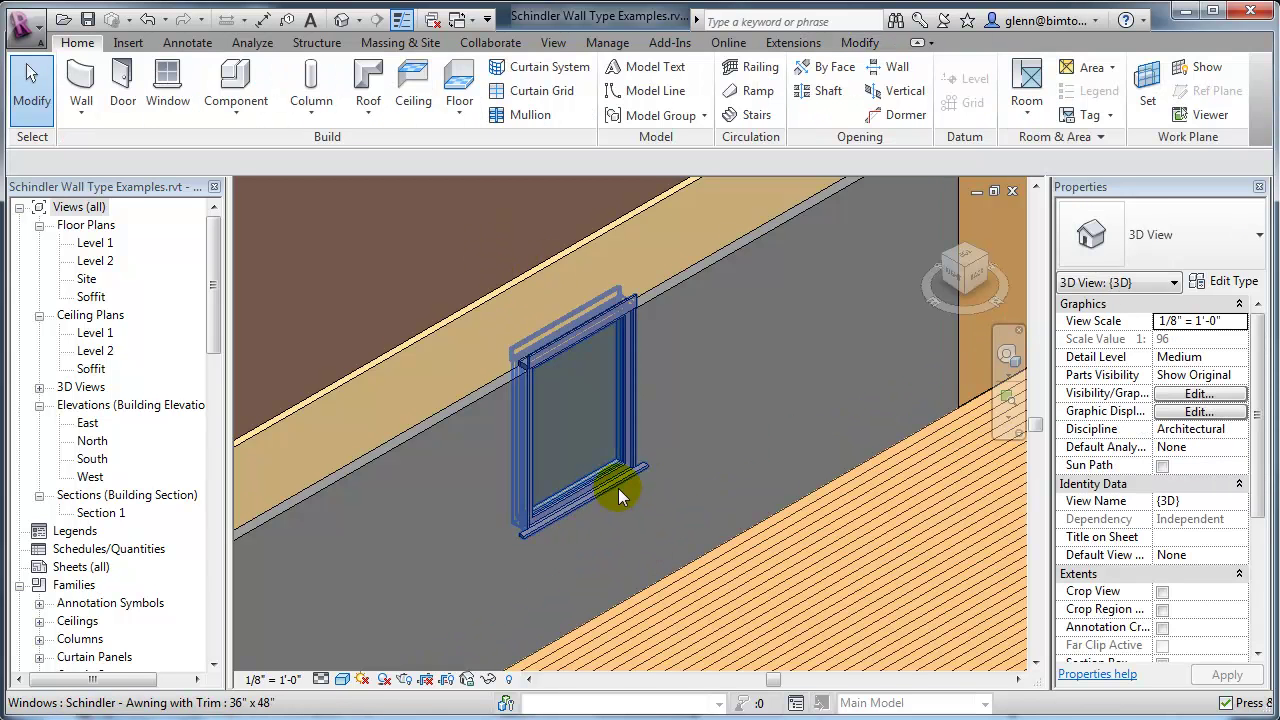
click(618, 488)
right_click(618, 488)
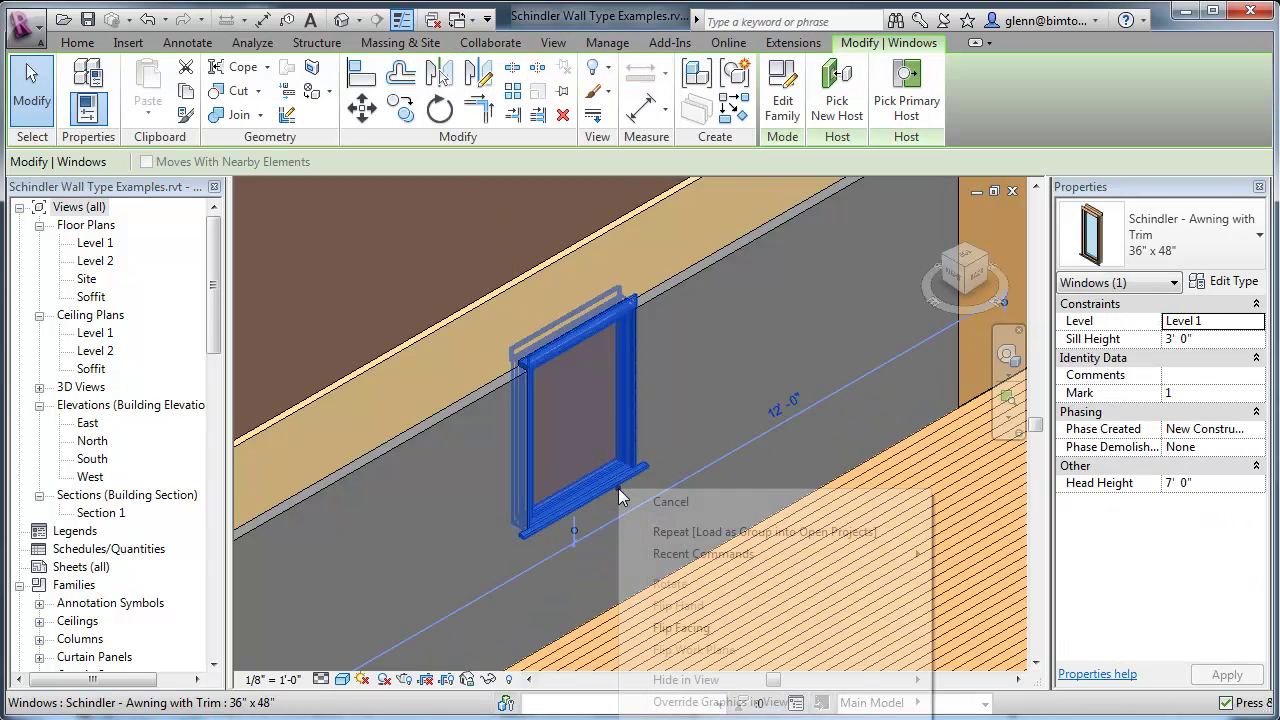
click(678, 626)
key(Escape)
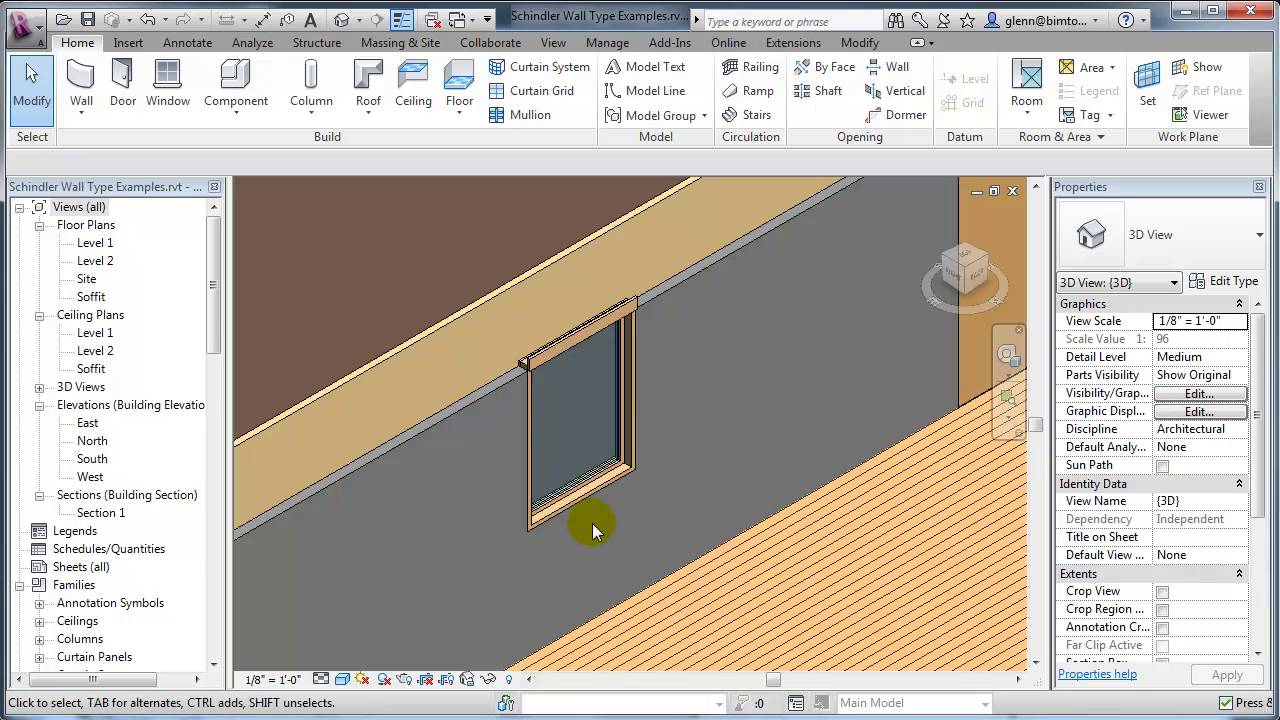
Step: Set the awning window's head height to 6' 10 1/2"
click(562, 356)
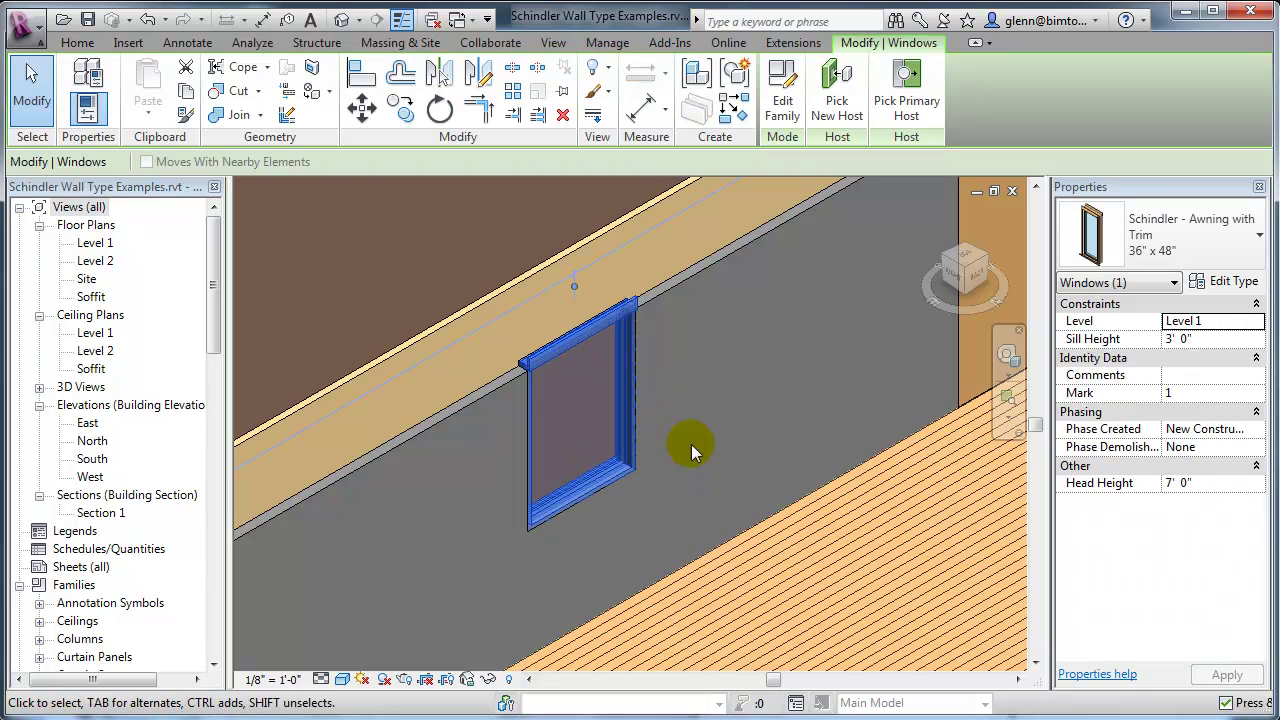
click(1247, 487)
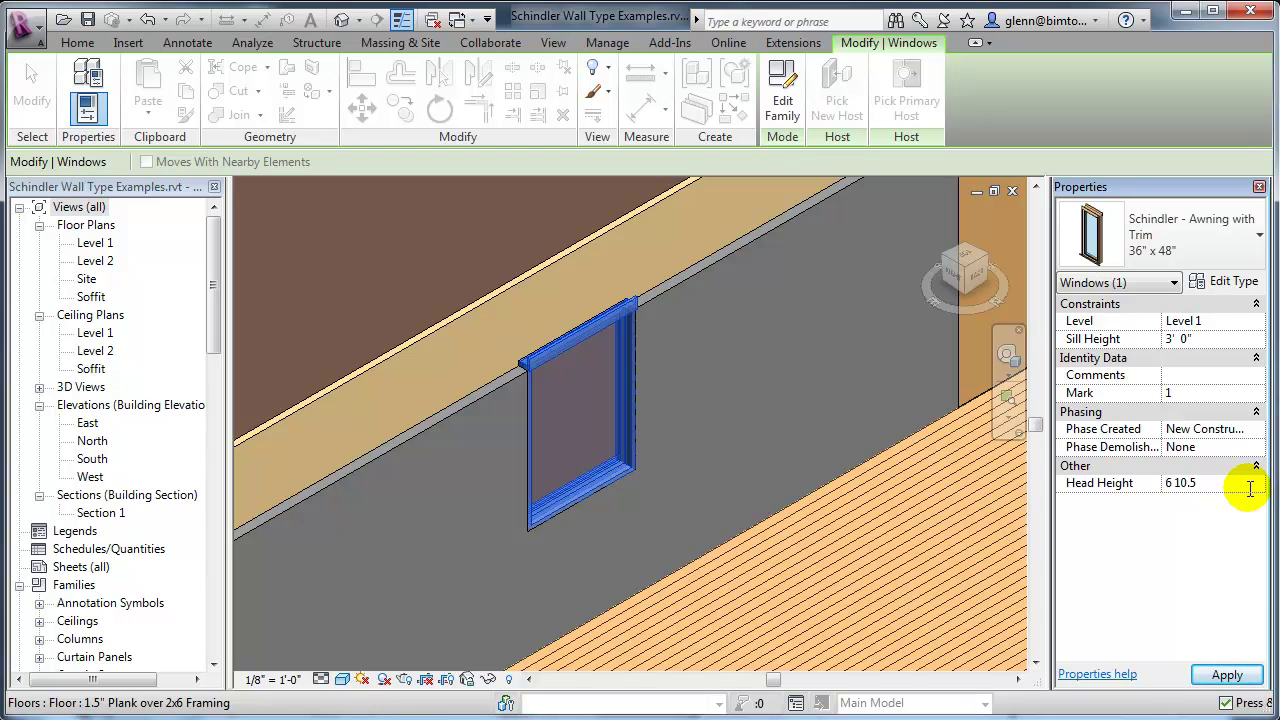
text(6 10.5)
click(1248, 678)
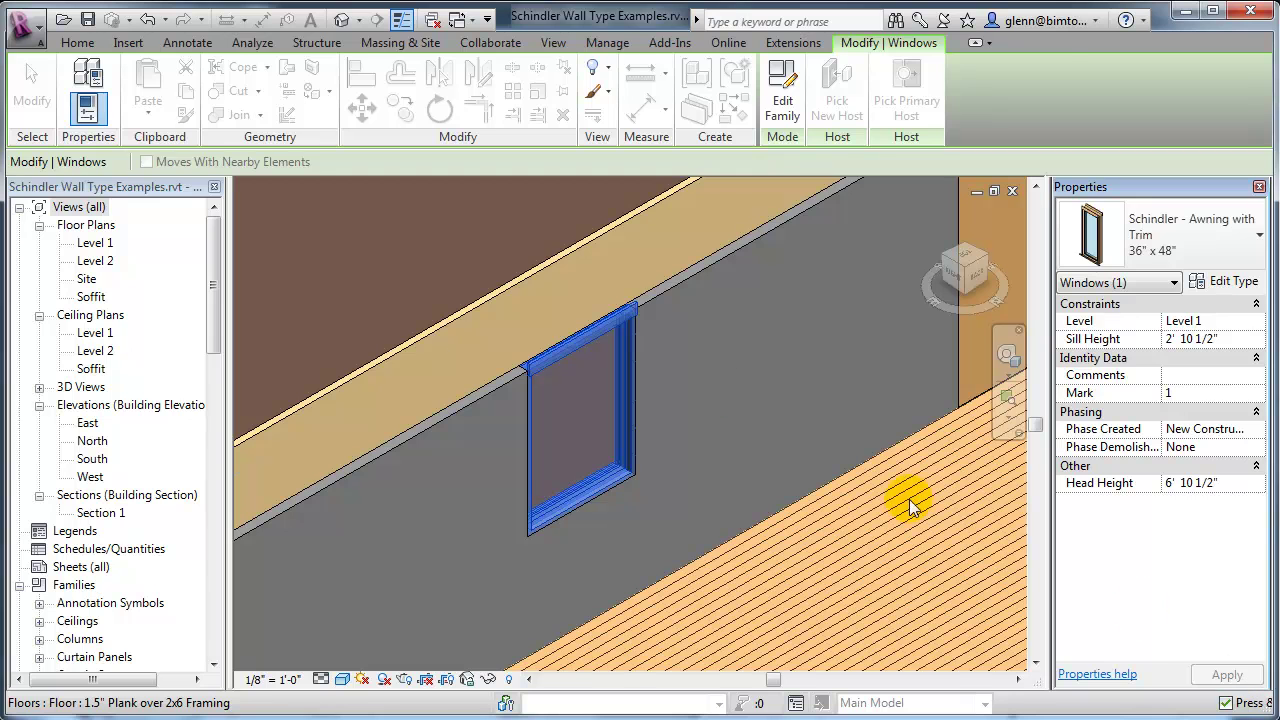
key(Escape)
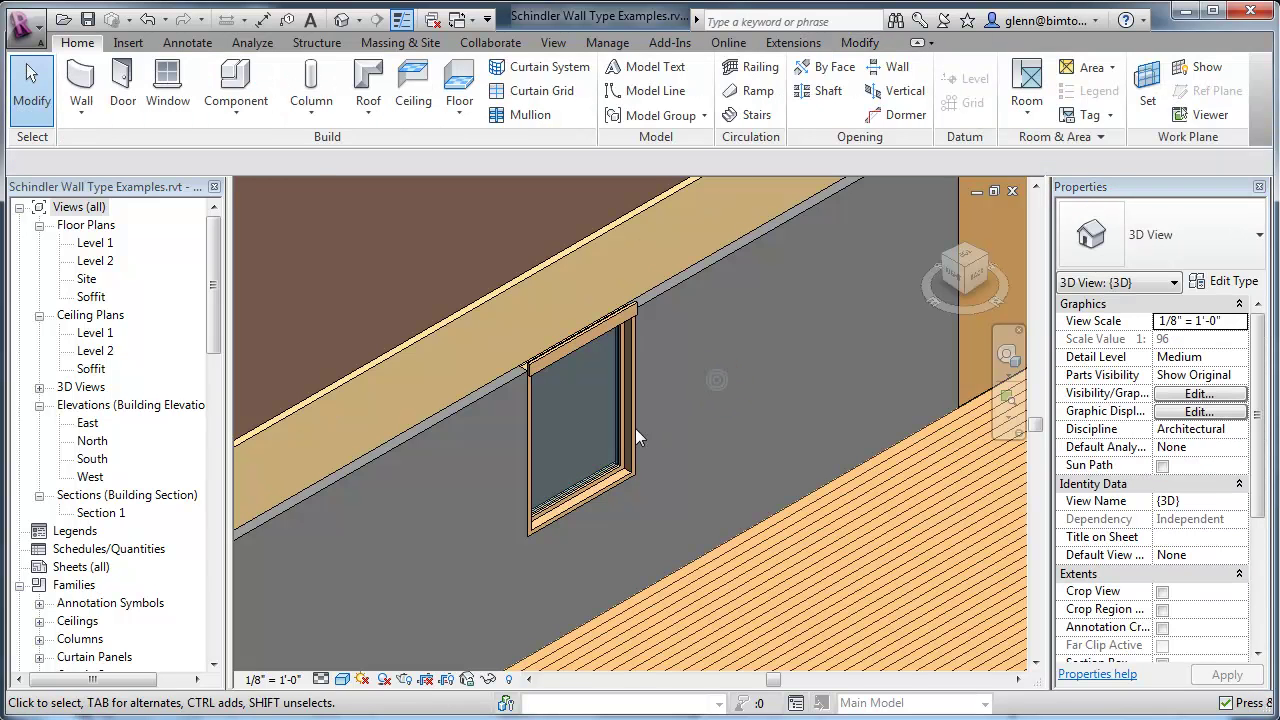
Step: Set the exterior and interior trim widths of the awning window's 36" x 48" type to 1 1/2"
click(574, 358)
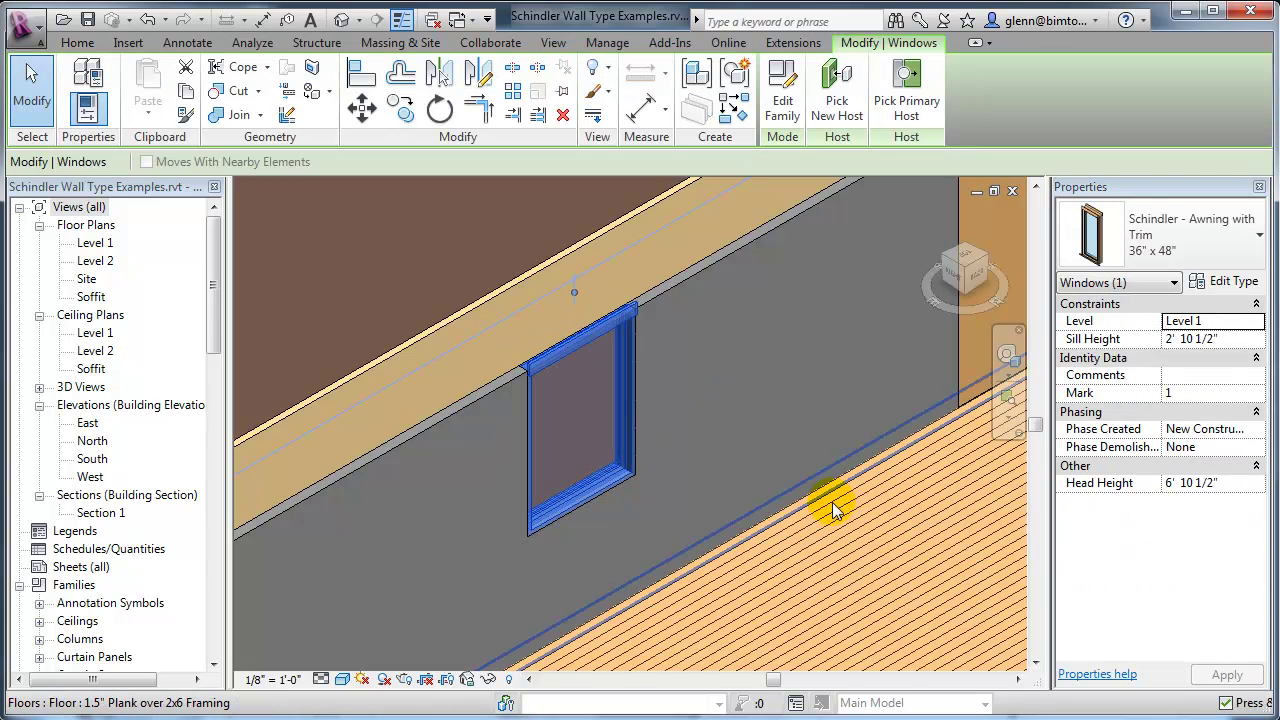
click(1224, 281)
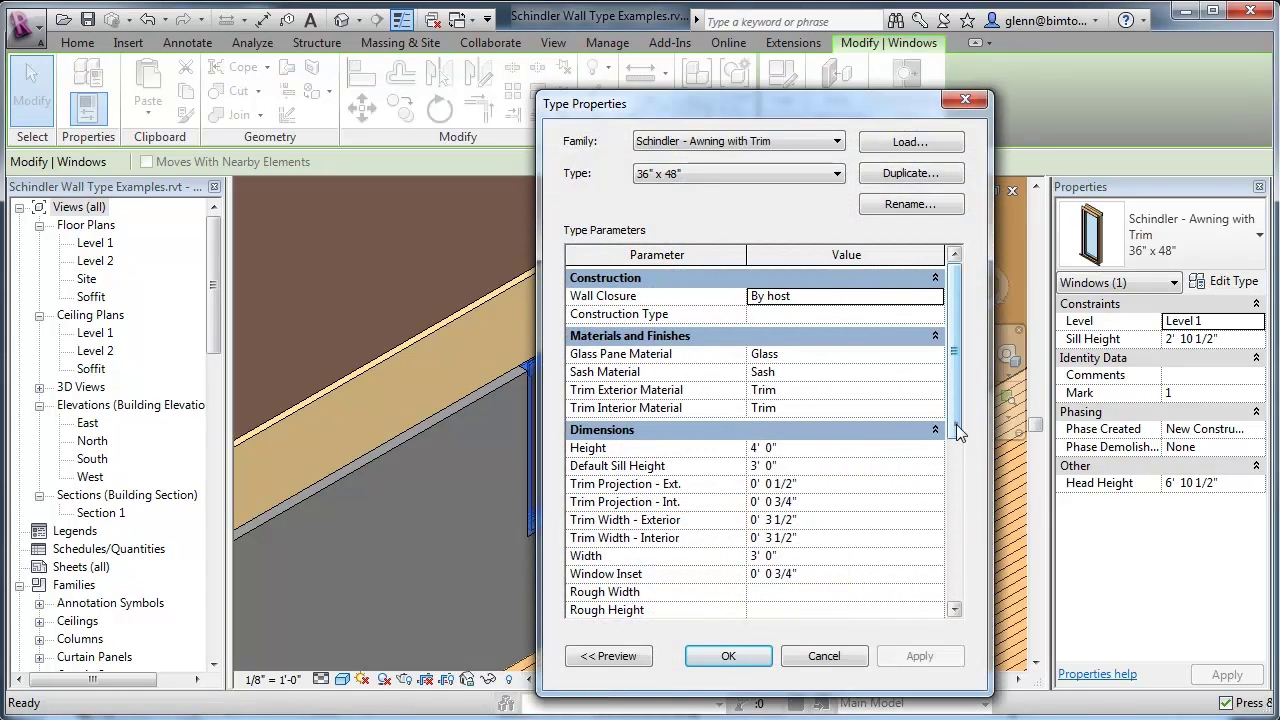
scroll(957, 430, down, 1)
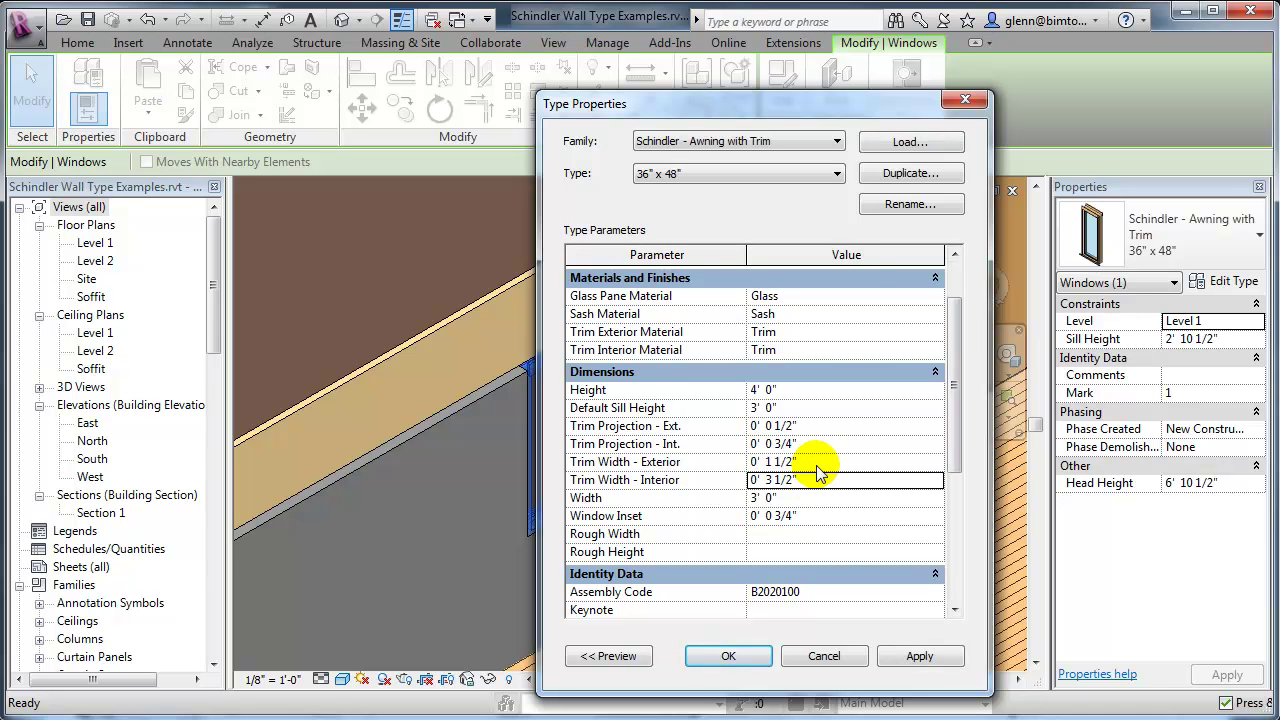
click(863, 483)
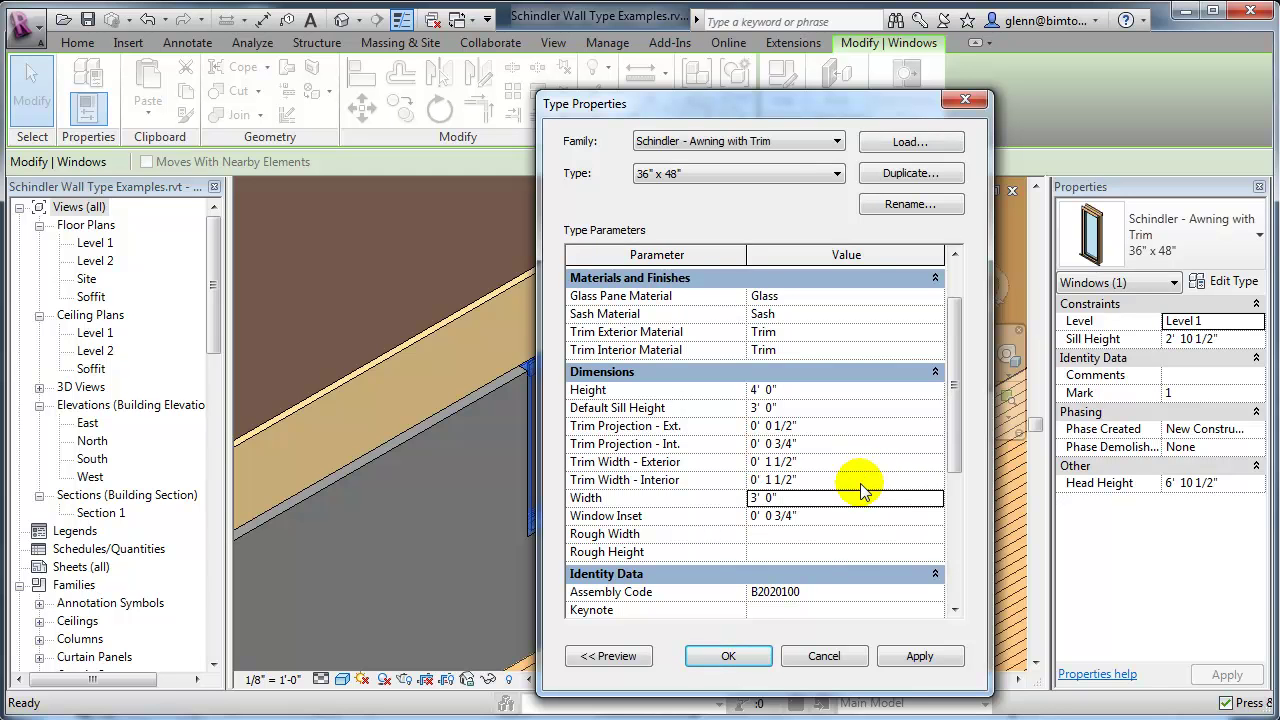
click(748, 655)
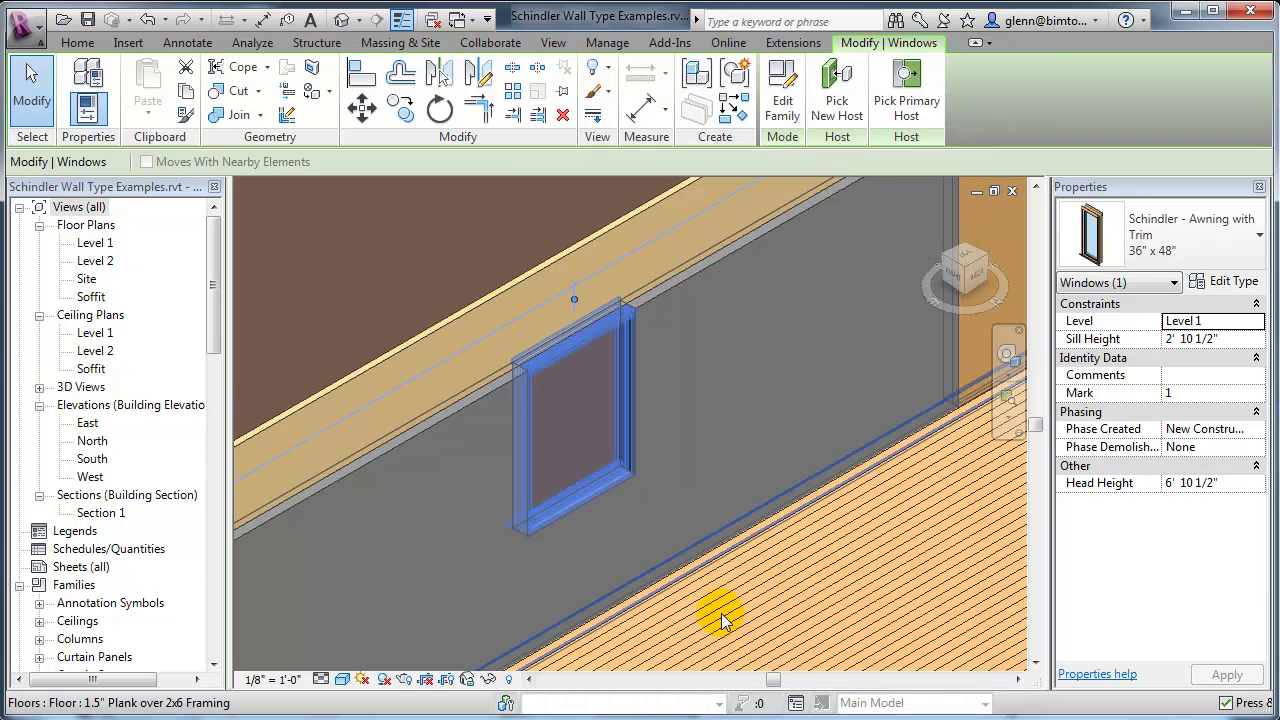
click(722, 610)
scroll(688, 428, up, 3)
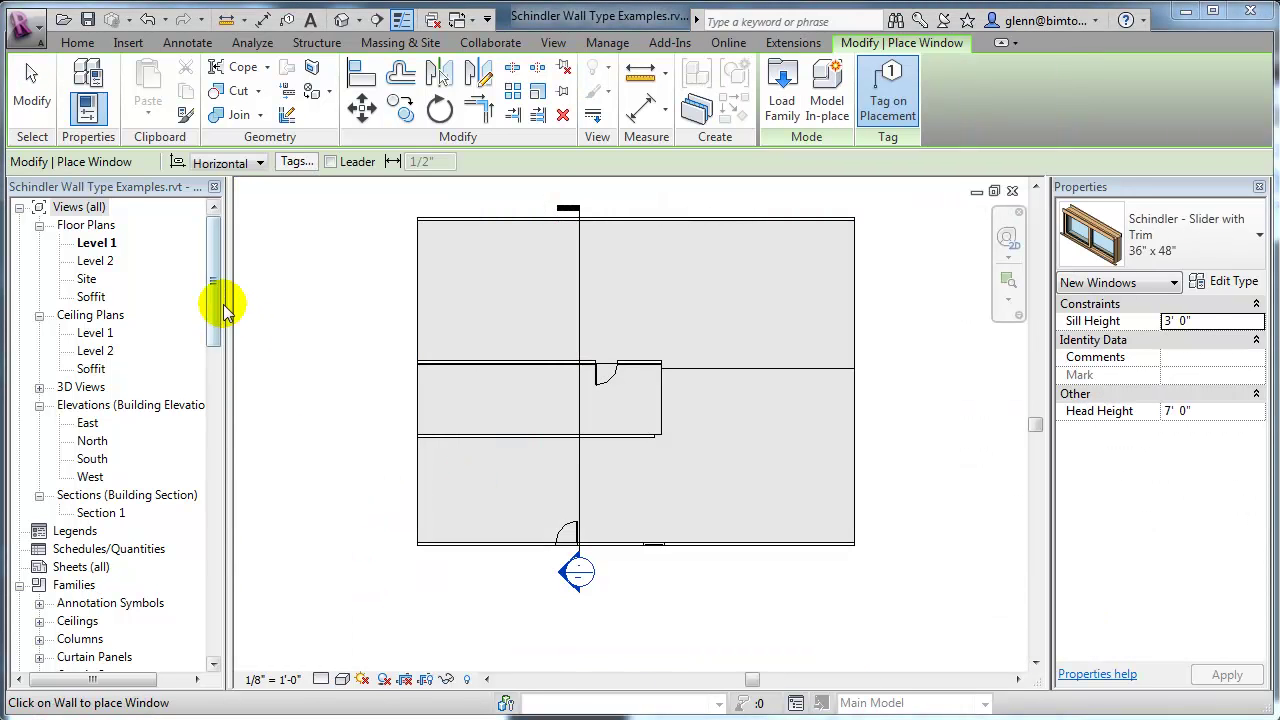
Step: End window placement, check the project's loaded window families, and save the project
key(Escape)
scroll(171, 575, down, 10)
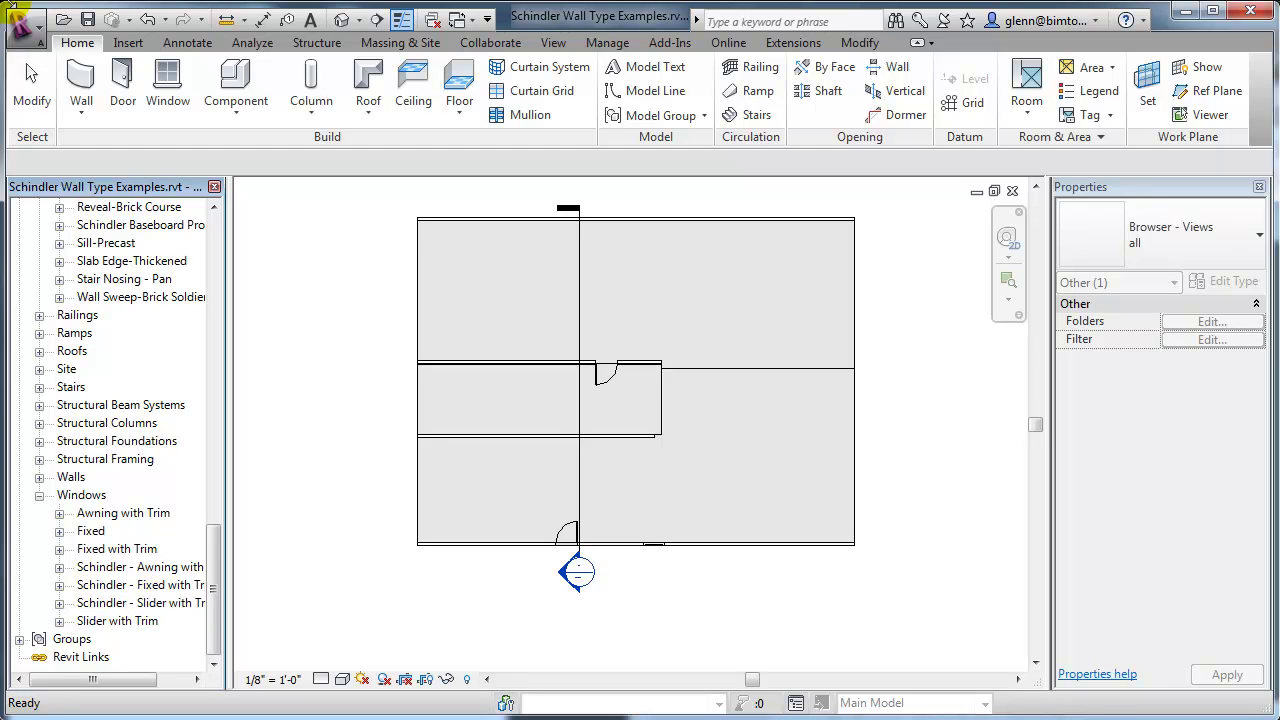
click(88, 20)
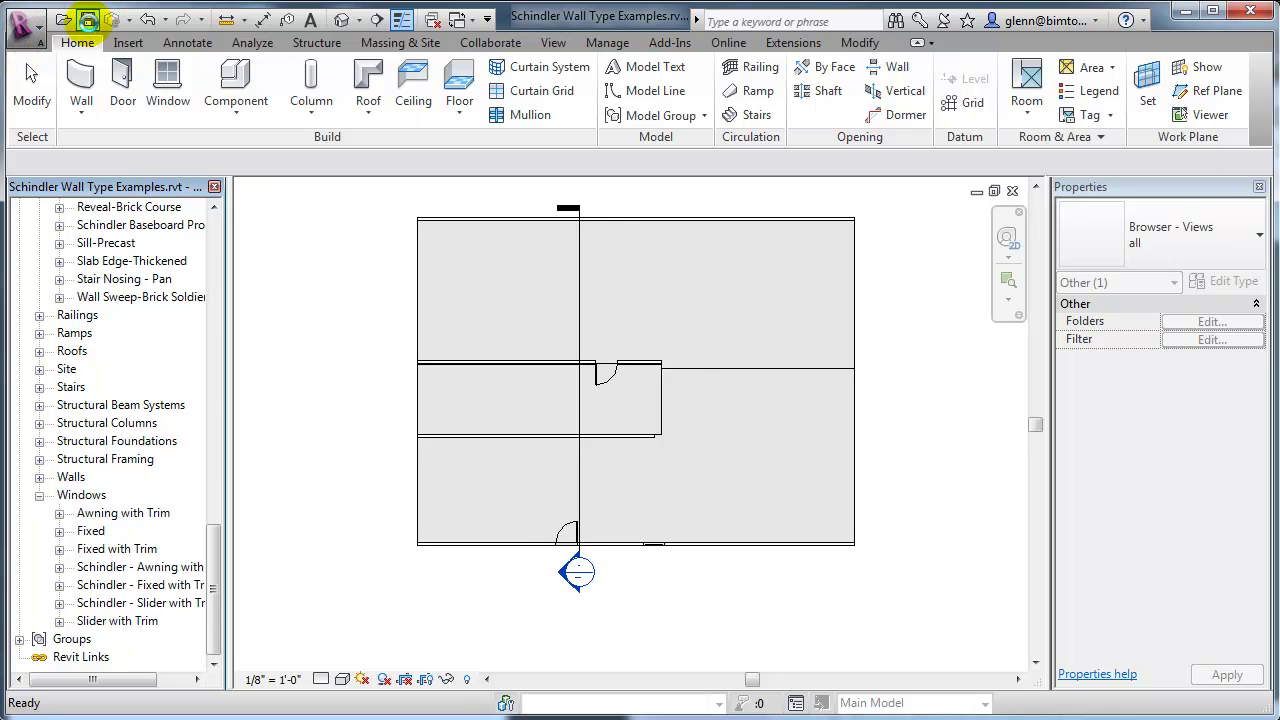
Step: Place a 60" x 48" Schindler - Slider with Trim window beside the awning window in the project's 3D view
click(338, 22)
scroll(627, 392, down, 2)
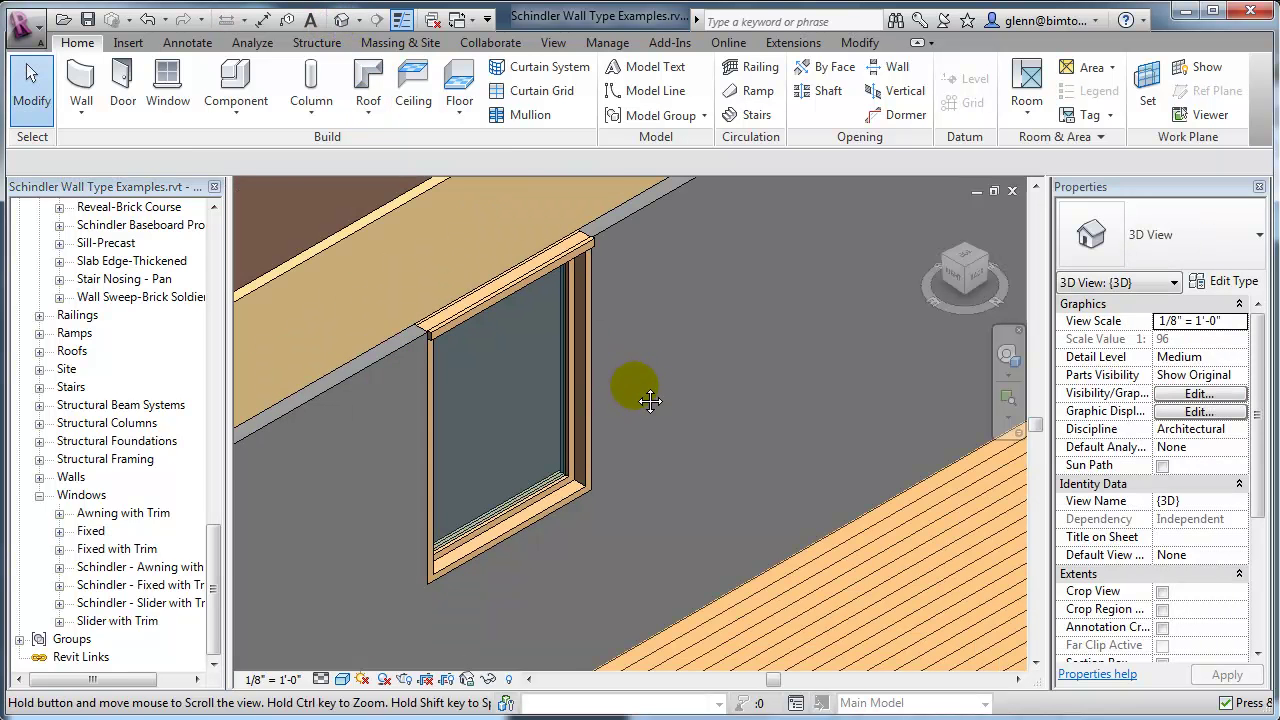
middle_drag(631, 388, 843, 380)
scroll(843, 380, down, 2)
middle_drag(551, 437, 674, 335)
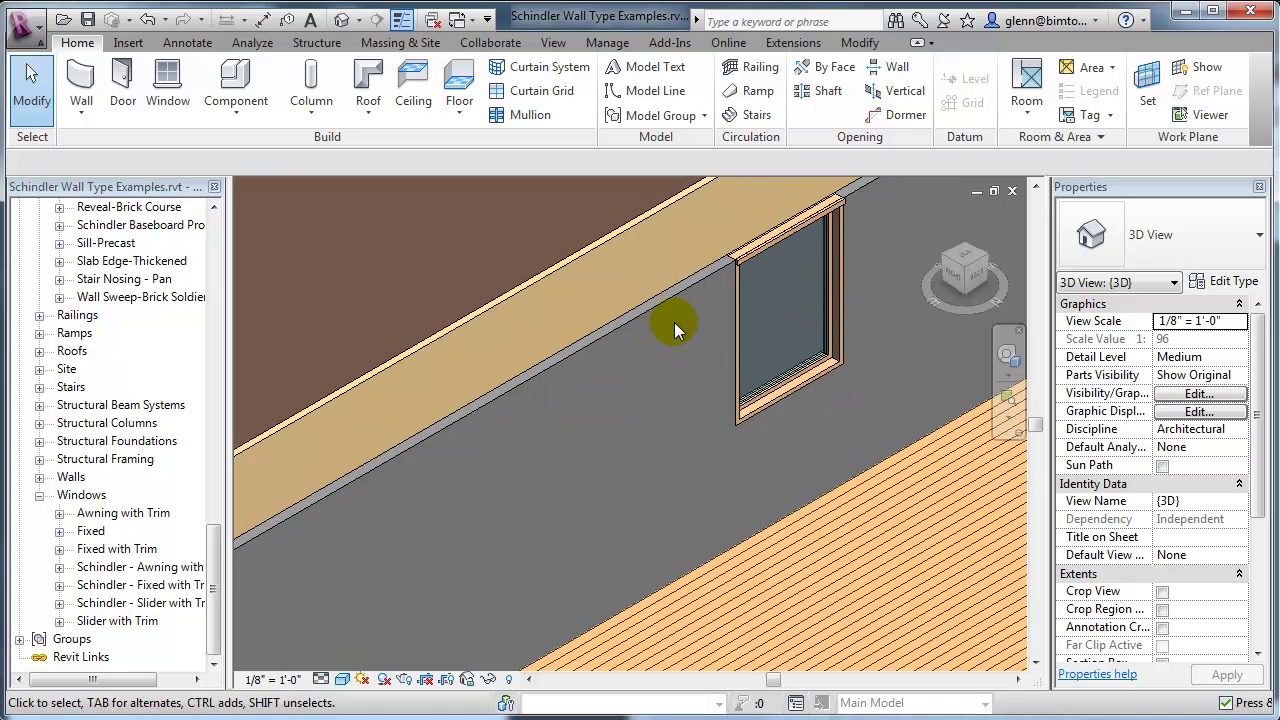
click(167, 80)
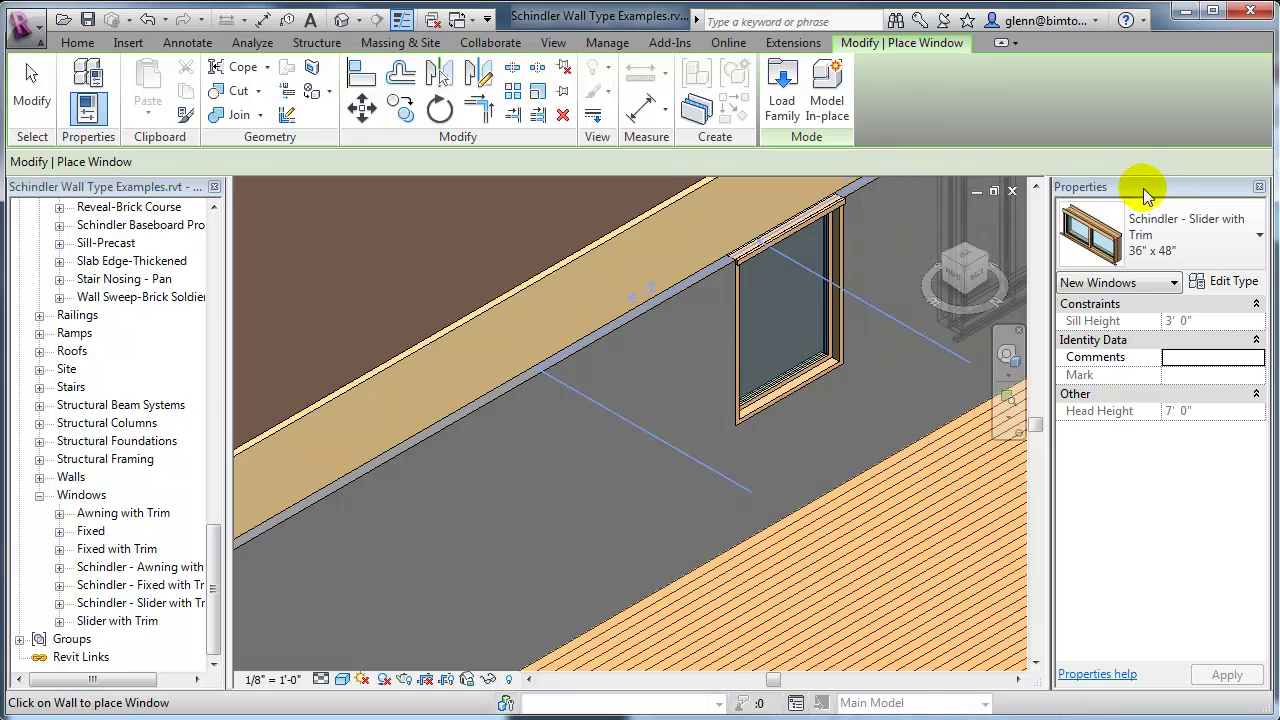
click(1172, 233)
scroll(1090, 320, down, 1)
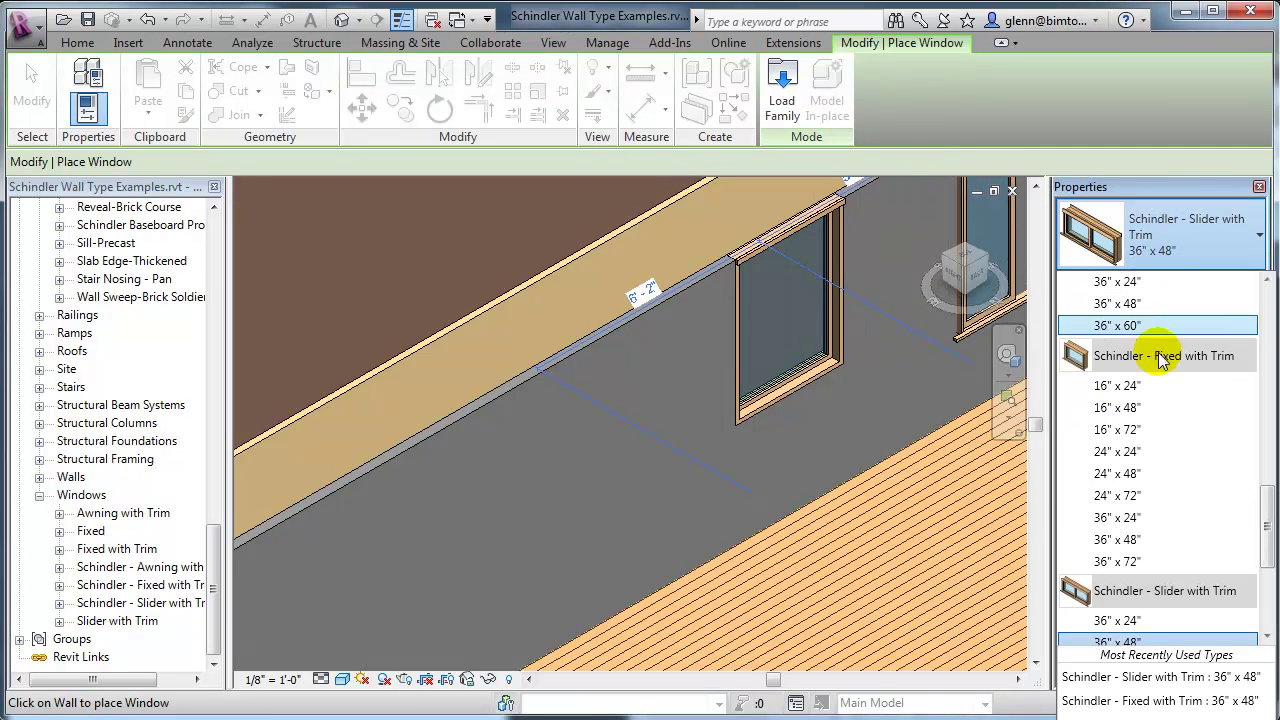
drag(1257, 560, 1268, 606)
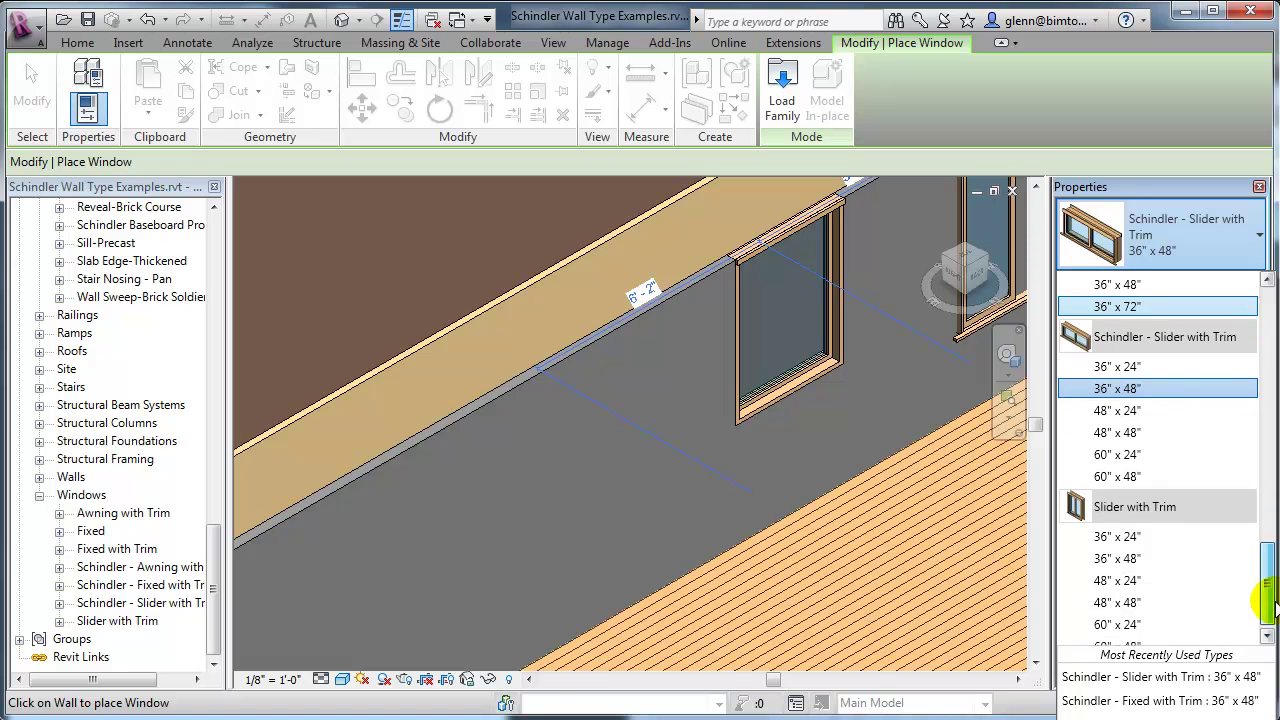
scroll(1120, 462, down, 1)
click(1115, 466)
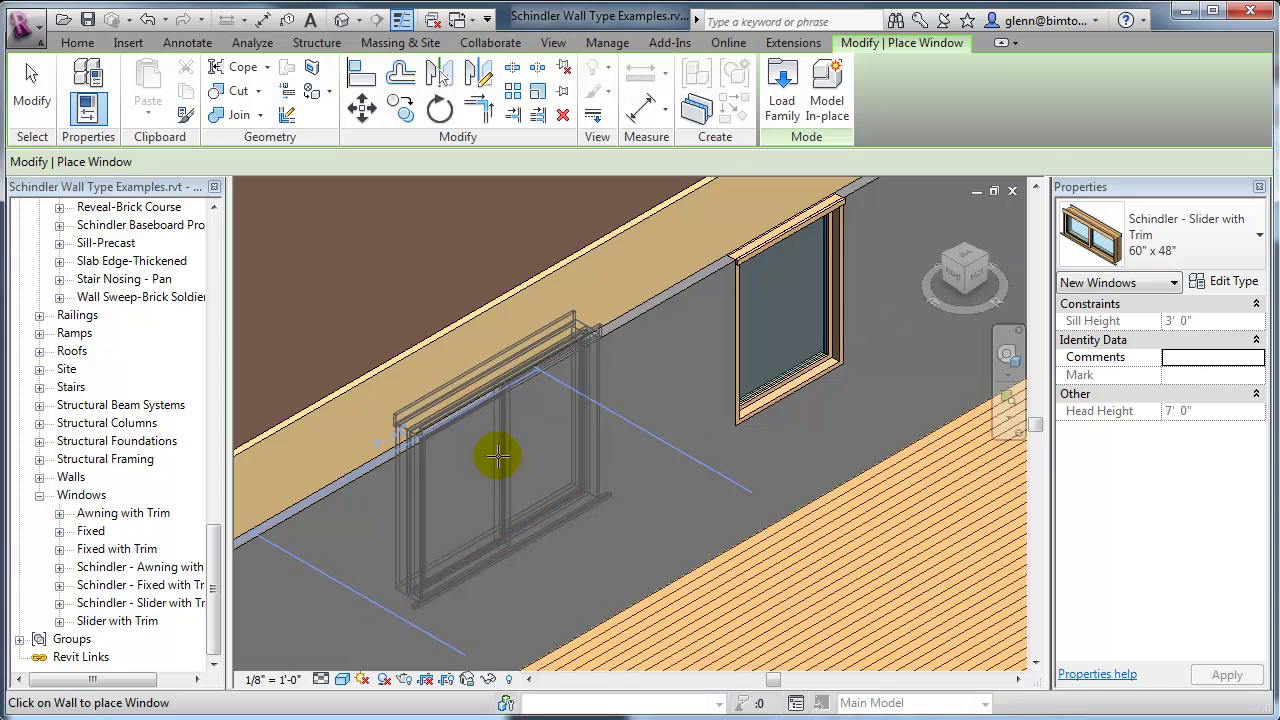
click(498, 456)
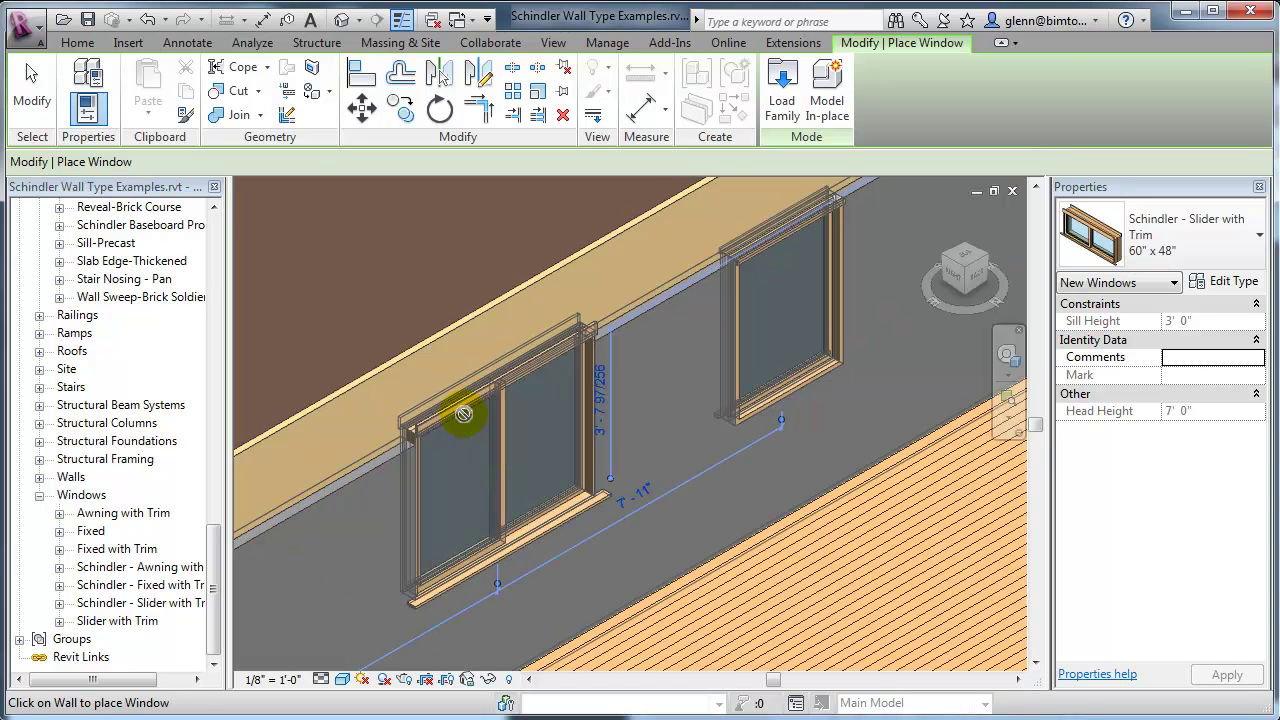
click(31, 85)
Step: Flip the slider window's facing and set its head height to 6' 10 1/2"
click(485, 400)
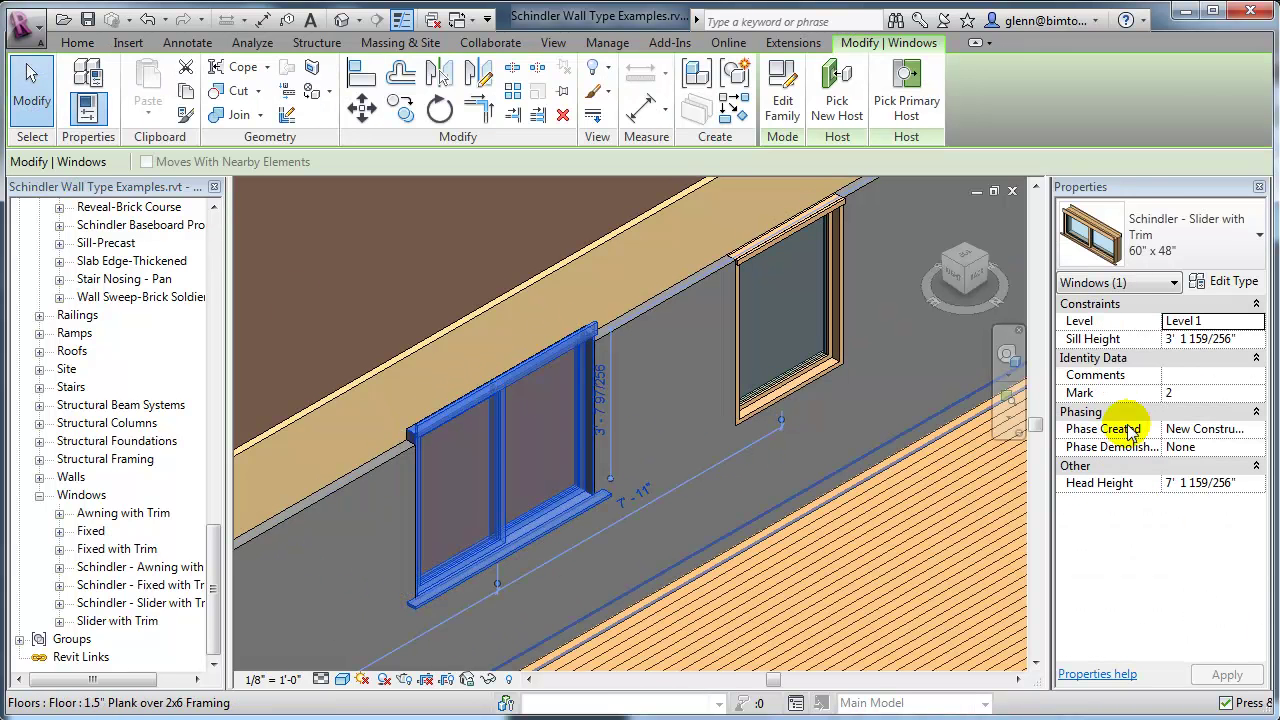
click(1215, 482)
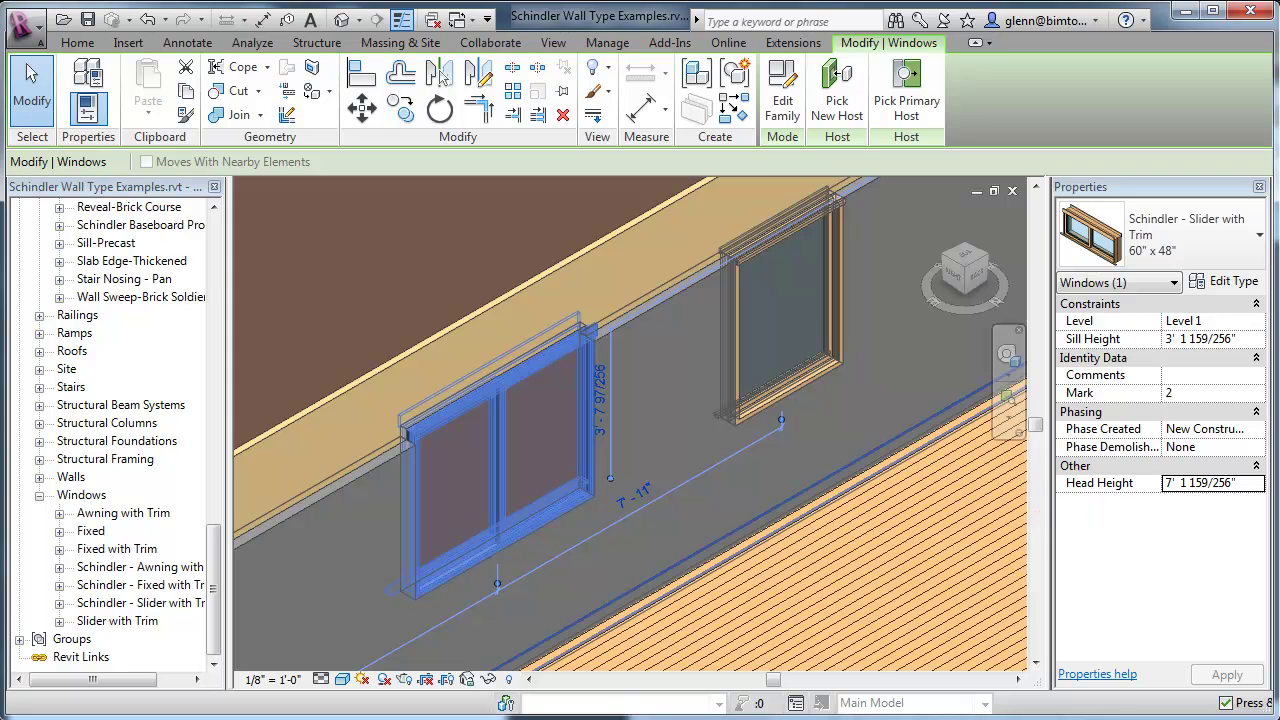
click(1248, 481)
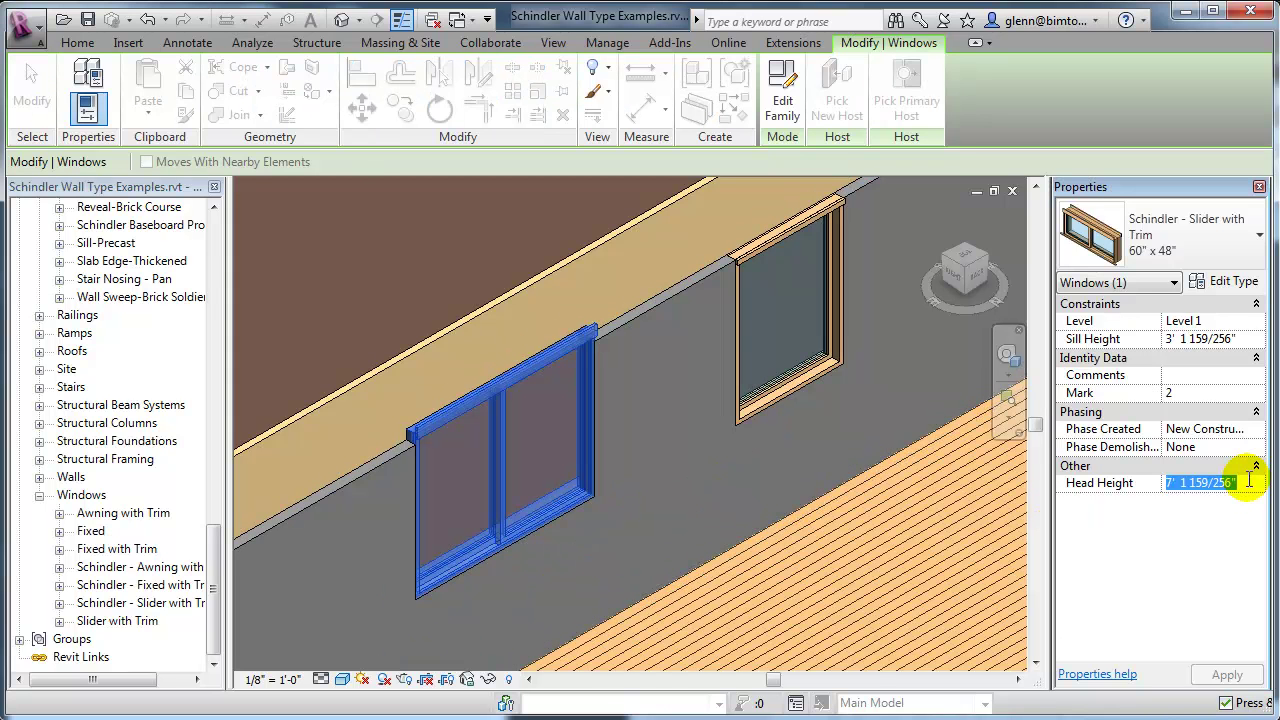
text(6' 10 1/2)
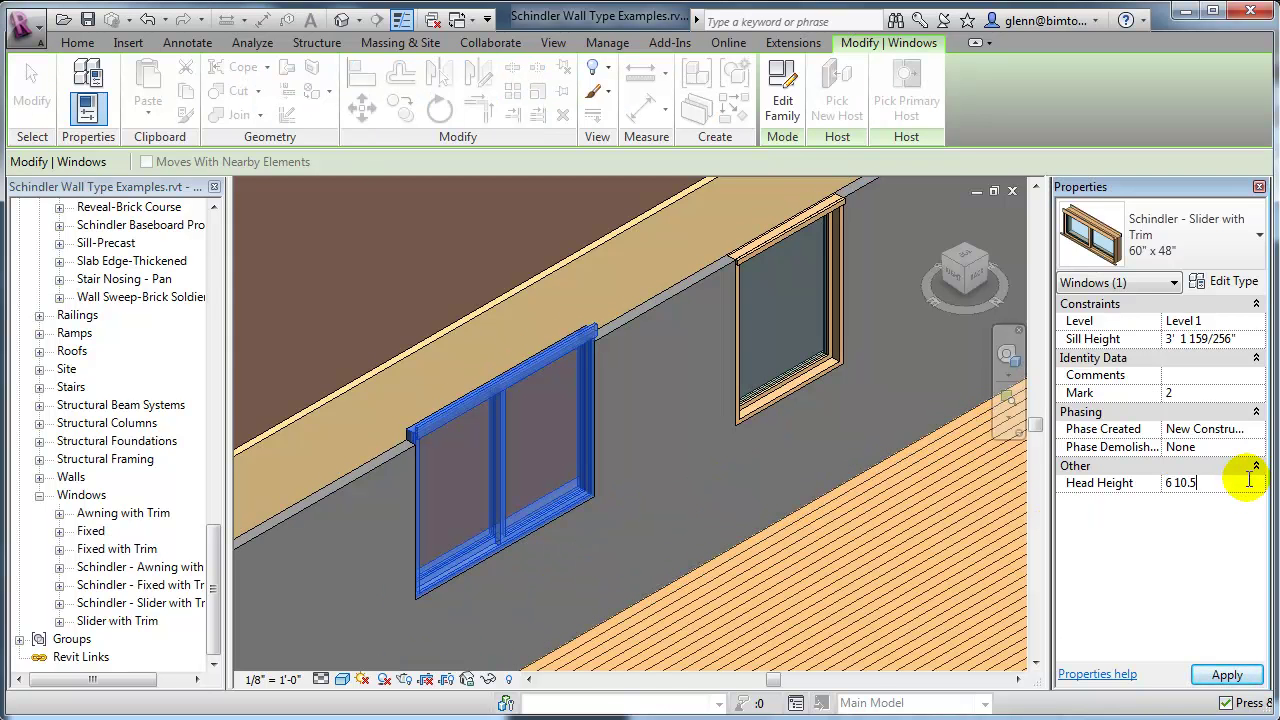
key(Return)
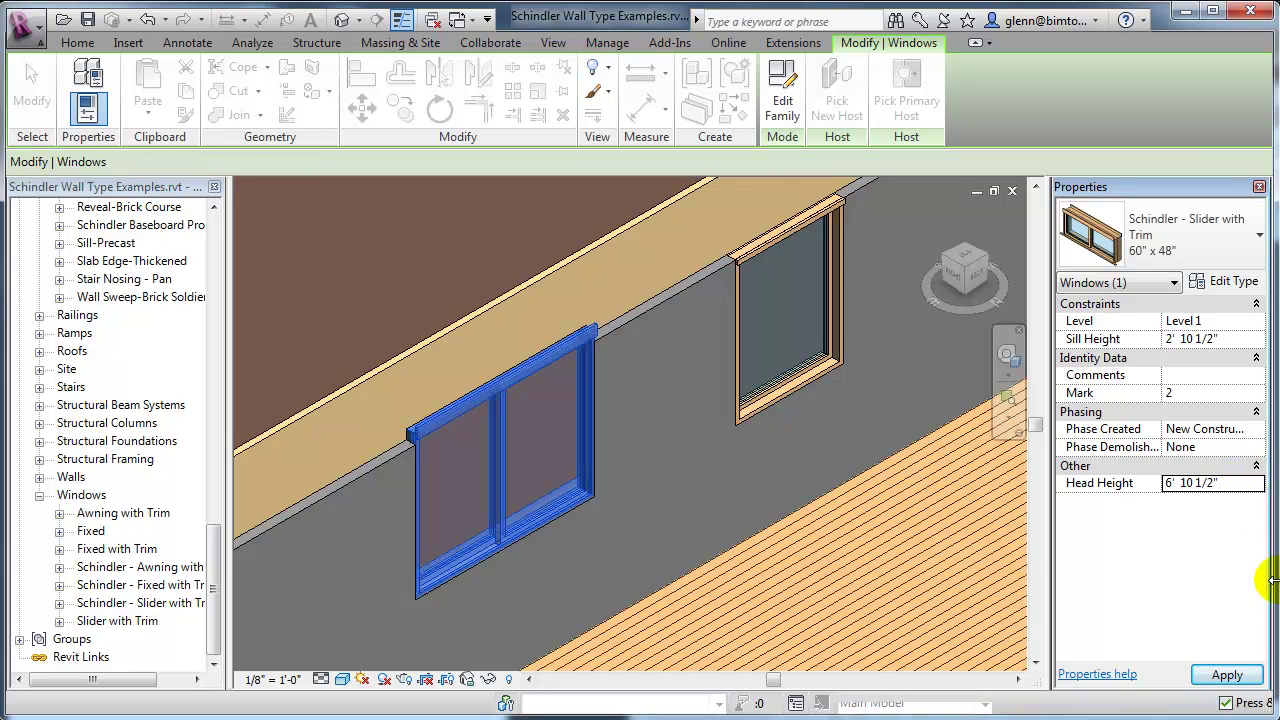
click(1226, 676)
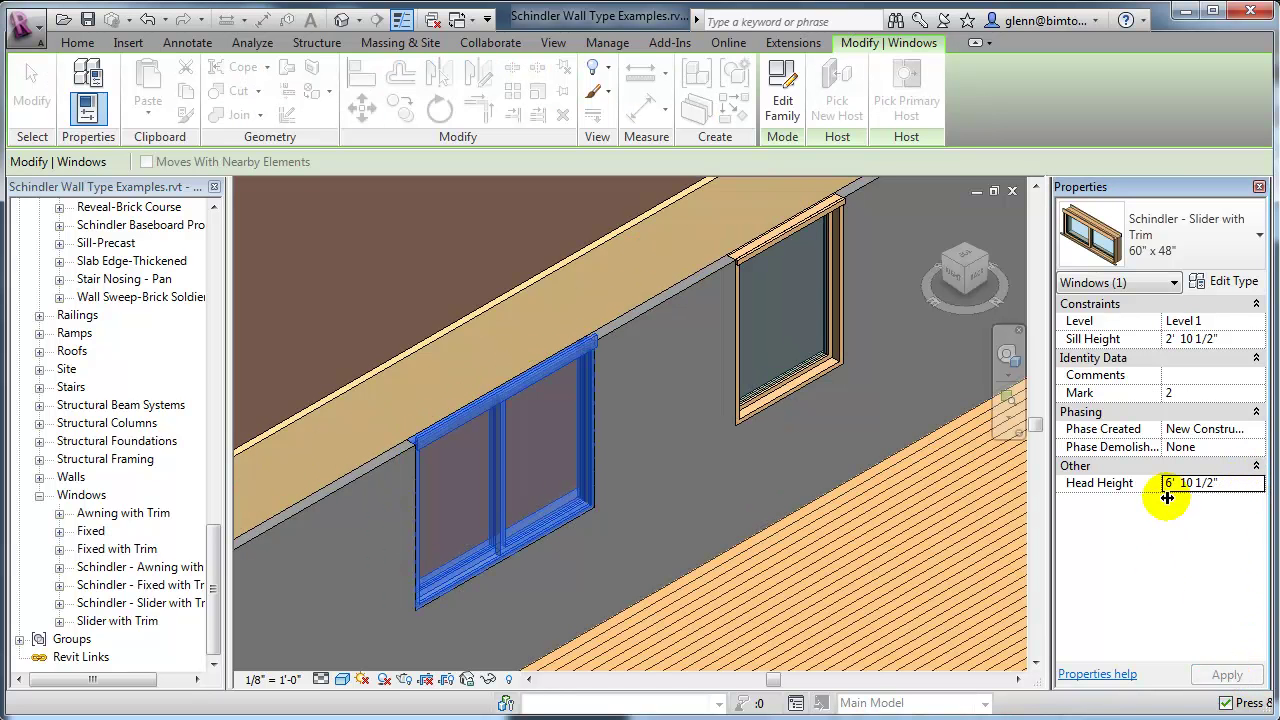
Step: Set the exterior and interior trim widths of the slider window's 60" x 48" type to 1 1/2"
click(1224, 283)
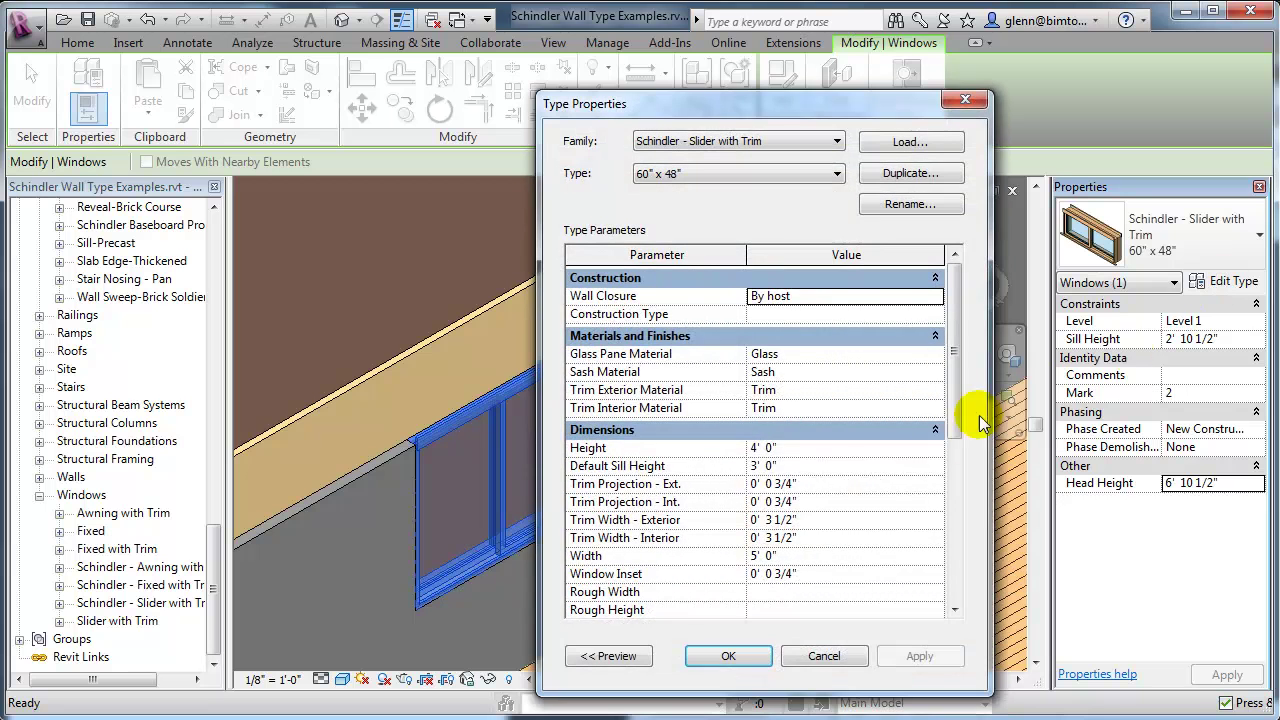
click(837, 524)
text(1 1/2")
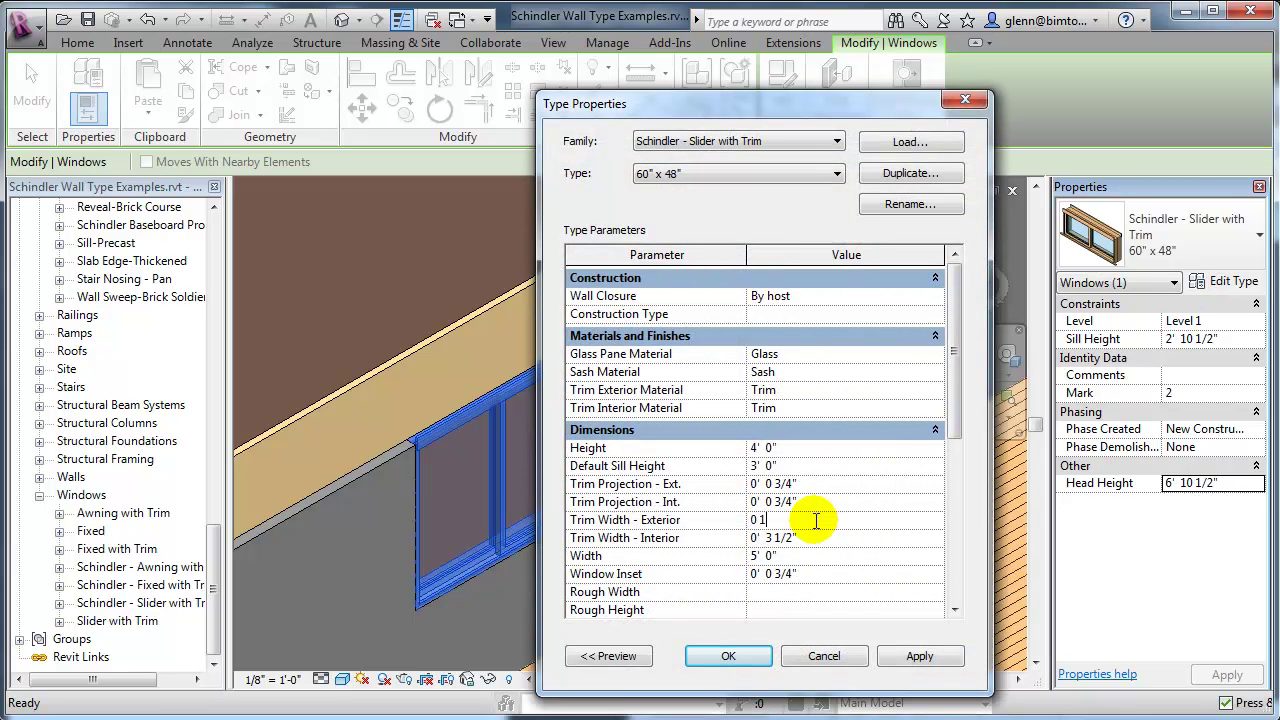
key(Tab)
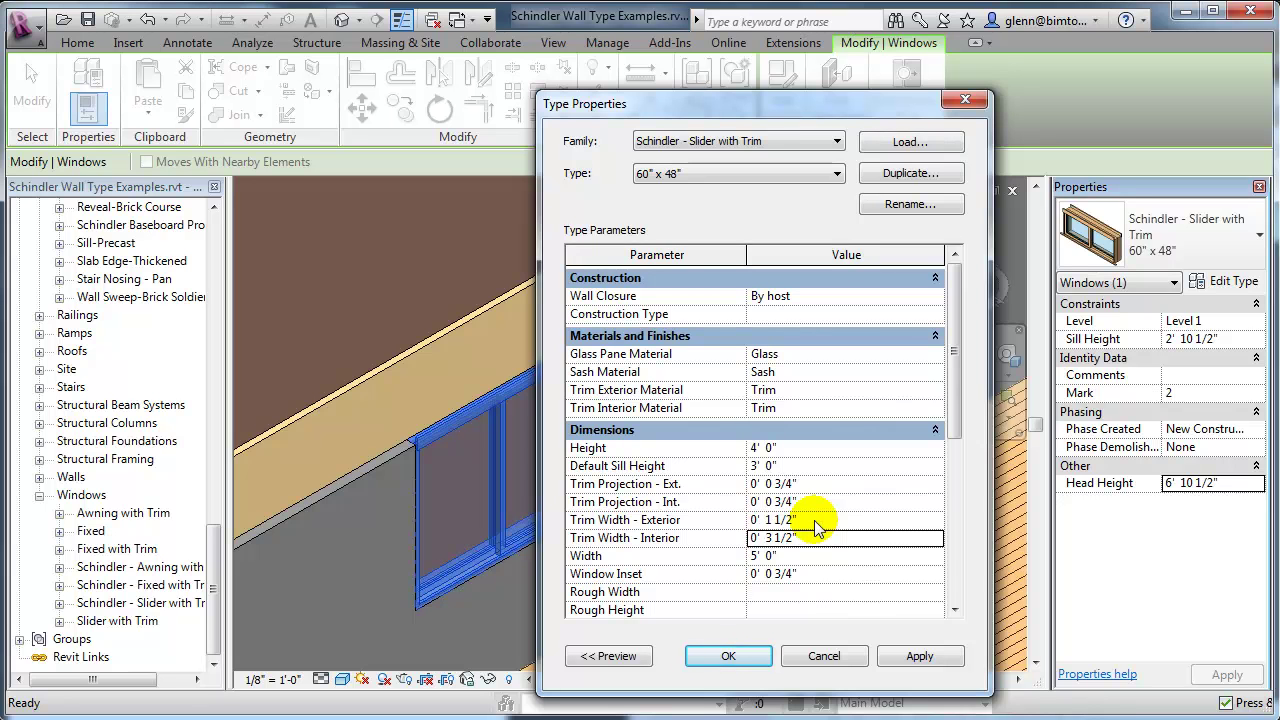
text(0 1.5)
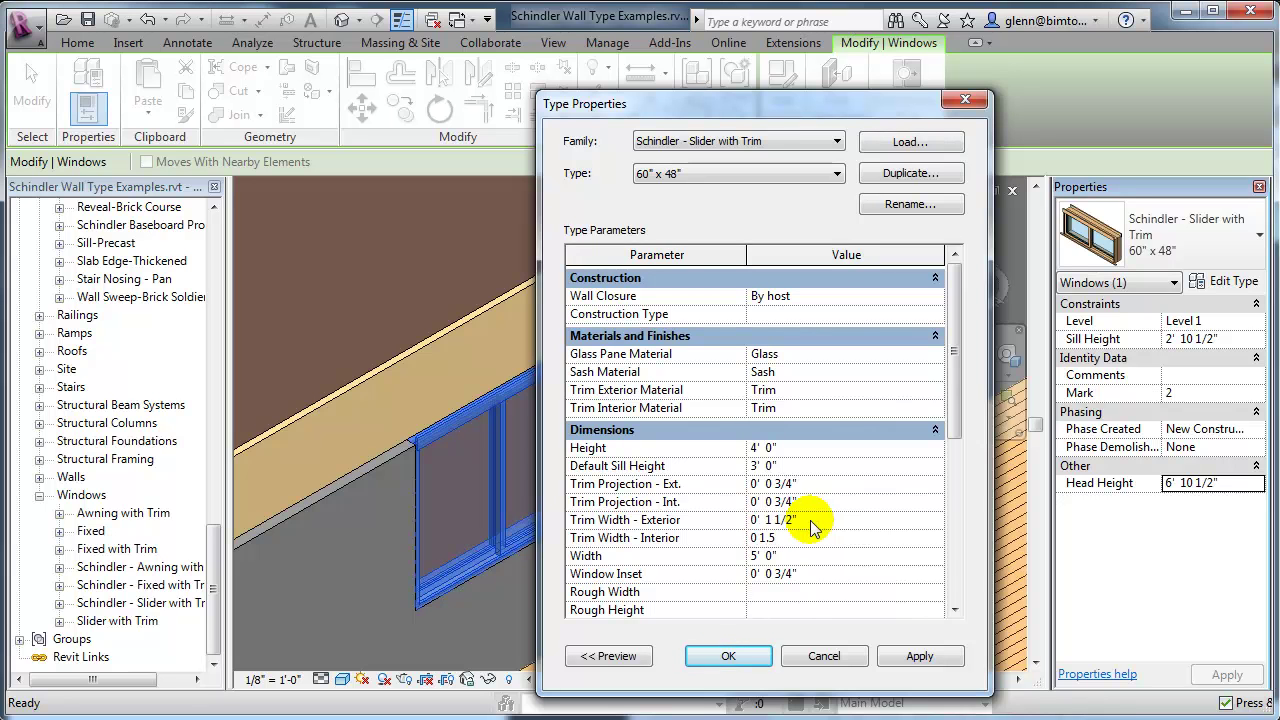
click(733, 657)
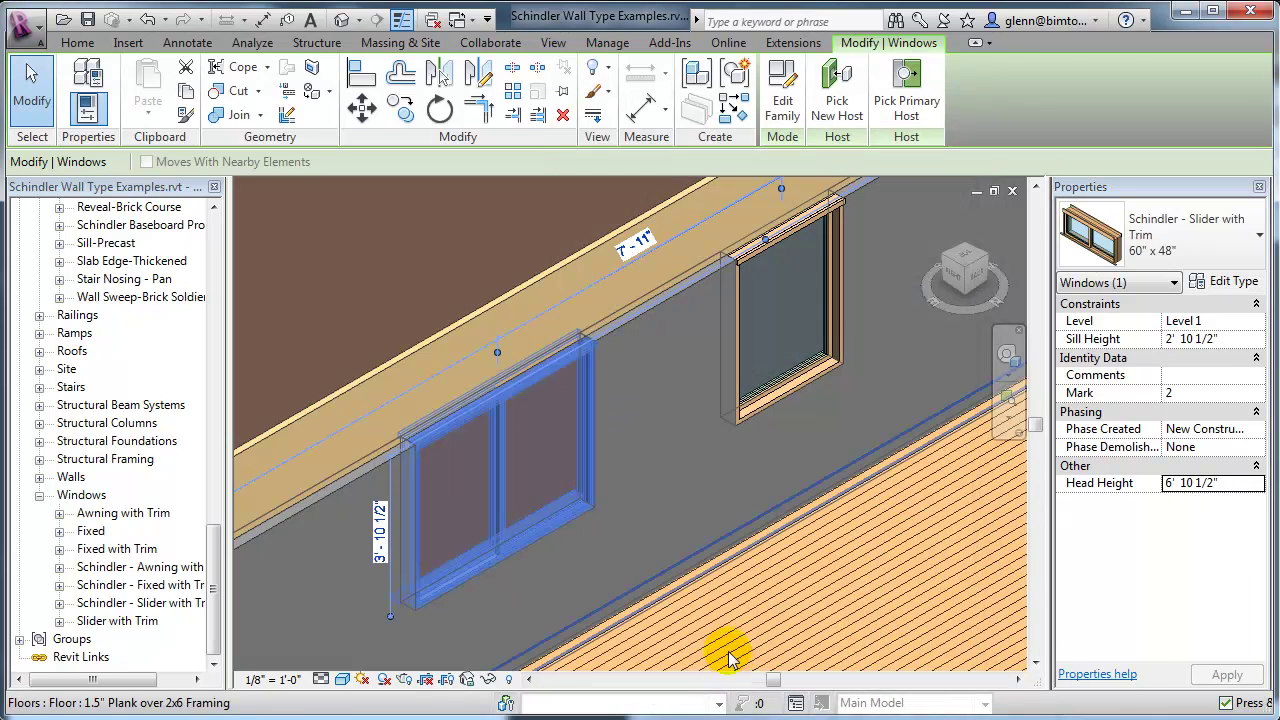
click(654, 541)
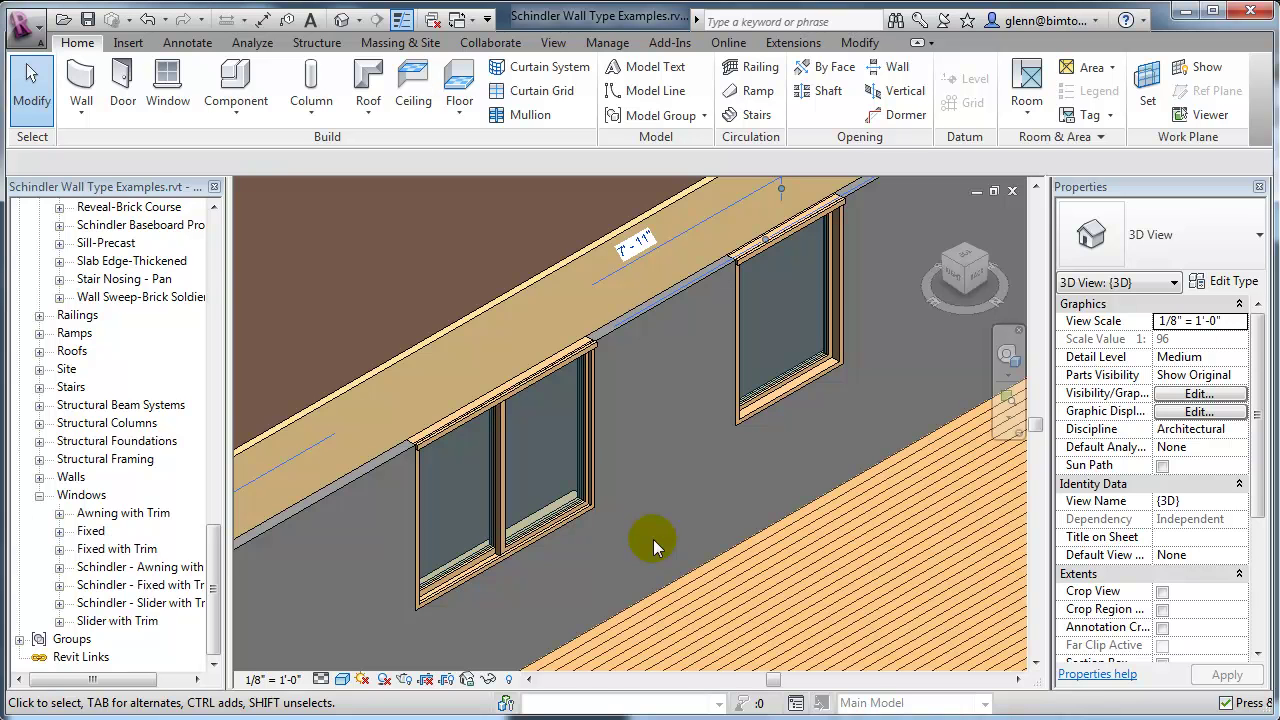
Step: Switch to Windows Photo Viewer and examine the clerestory and window framing in the Schindler frame.jpg section drawing
scroll(653, 539, down, 2)
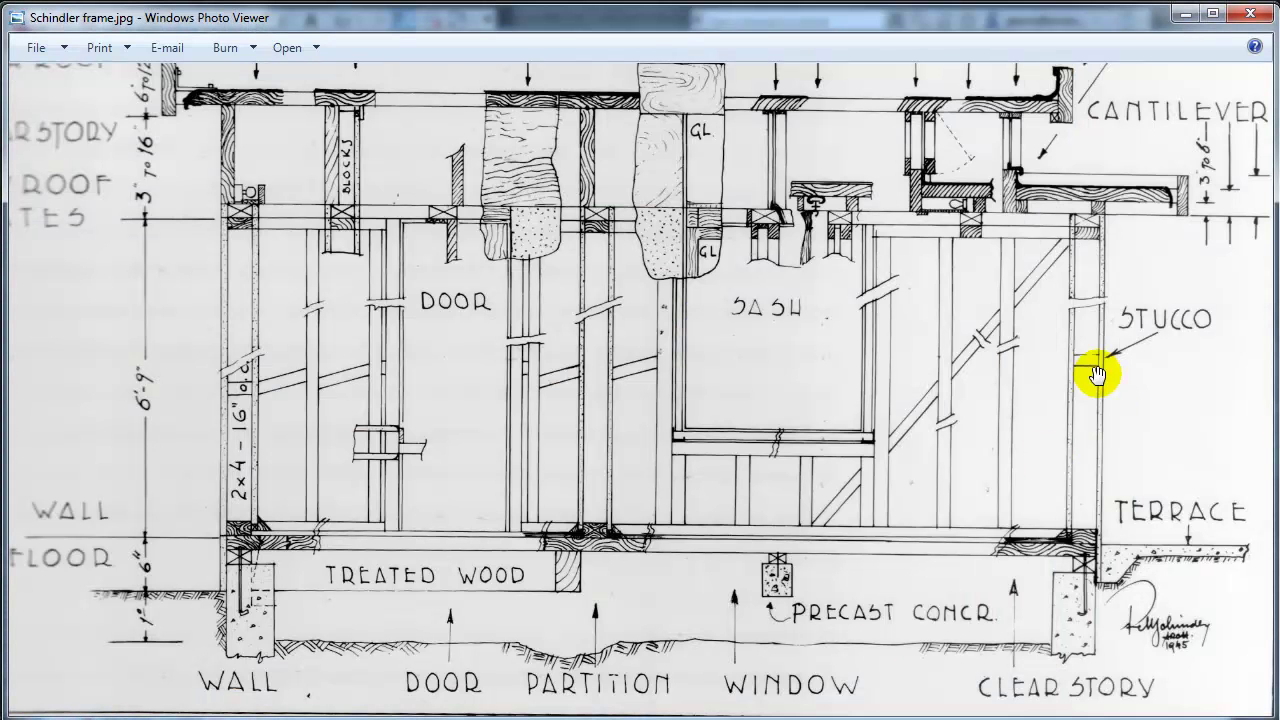
scroll(1030, 330, up, 2)
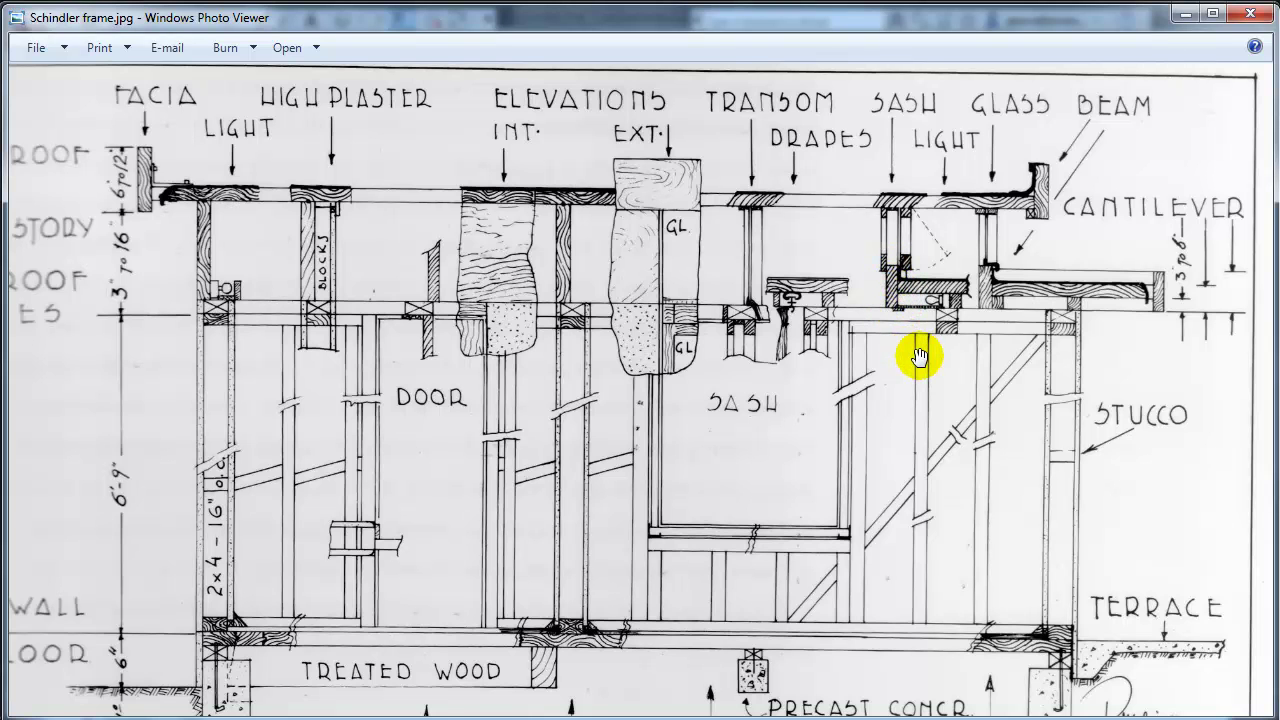
scroll(919, 355, down, 1)
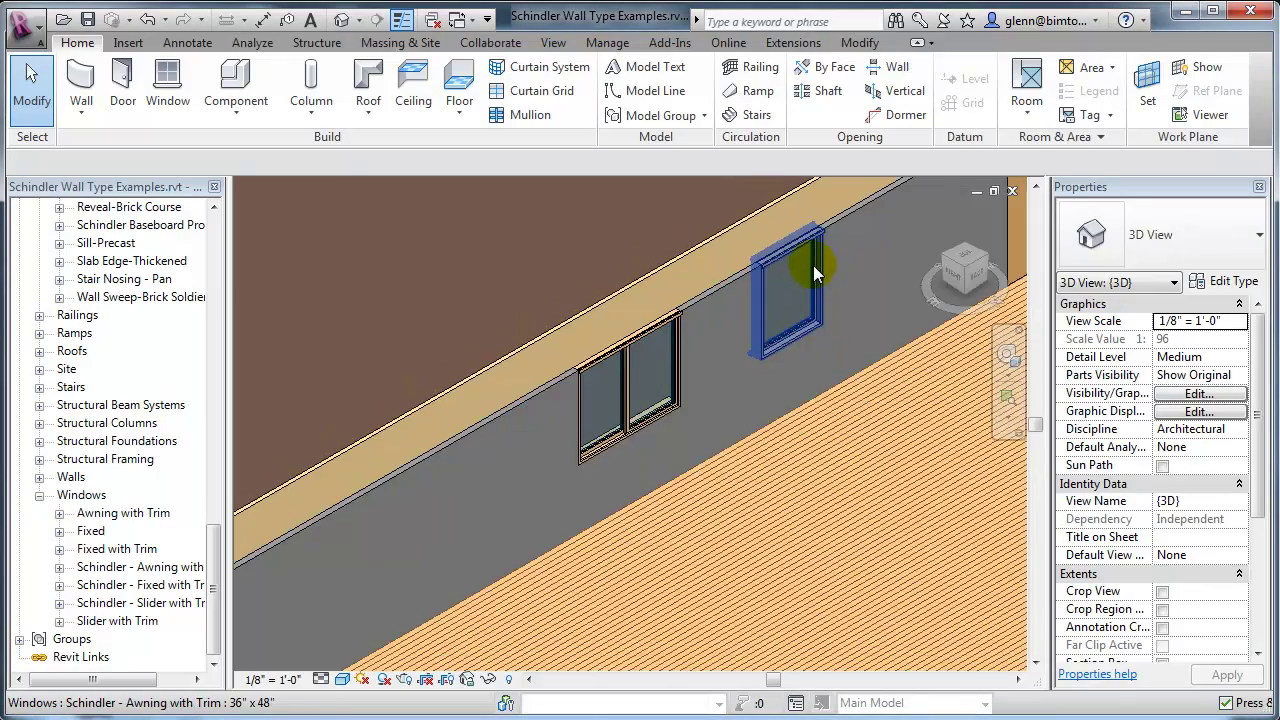
Step: Open the Level 1 floor plan in the Wall Type Examples project, framing the area inside the exterior stucco wall
scroll(813, 377, down, 5)
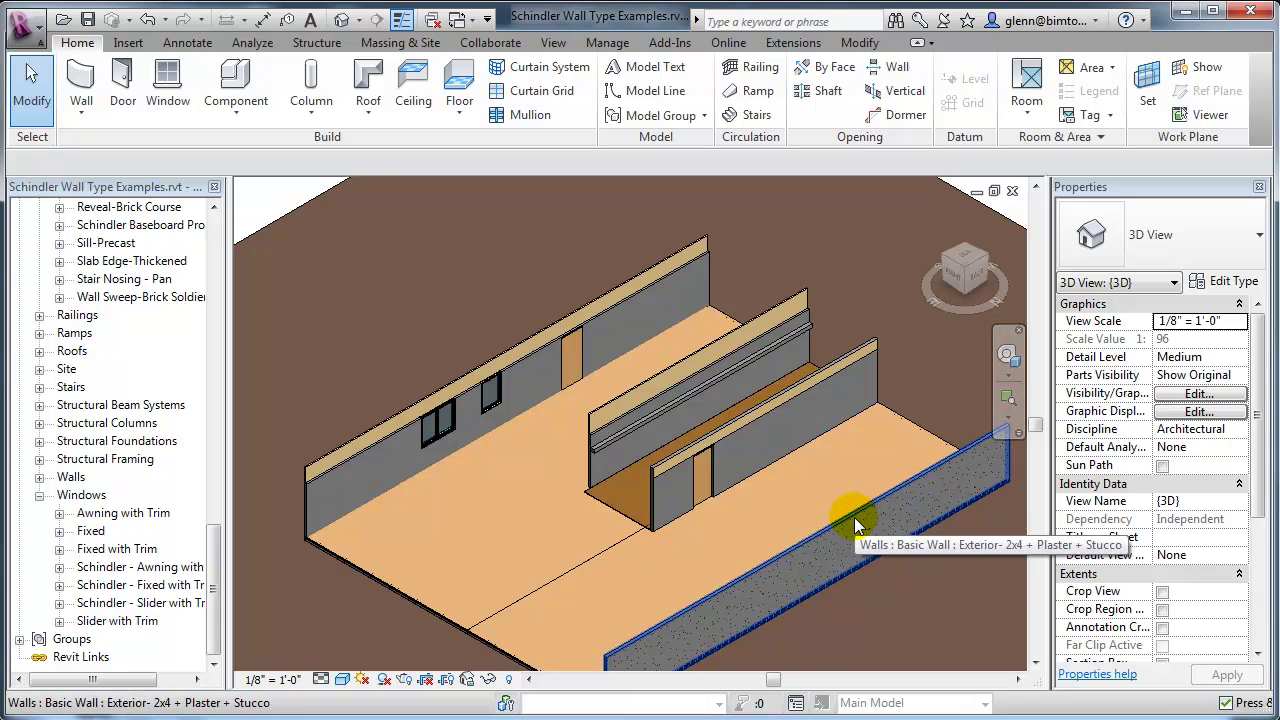
drag(214, 565, 186, 263)
double_click(100, 244)
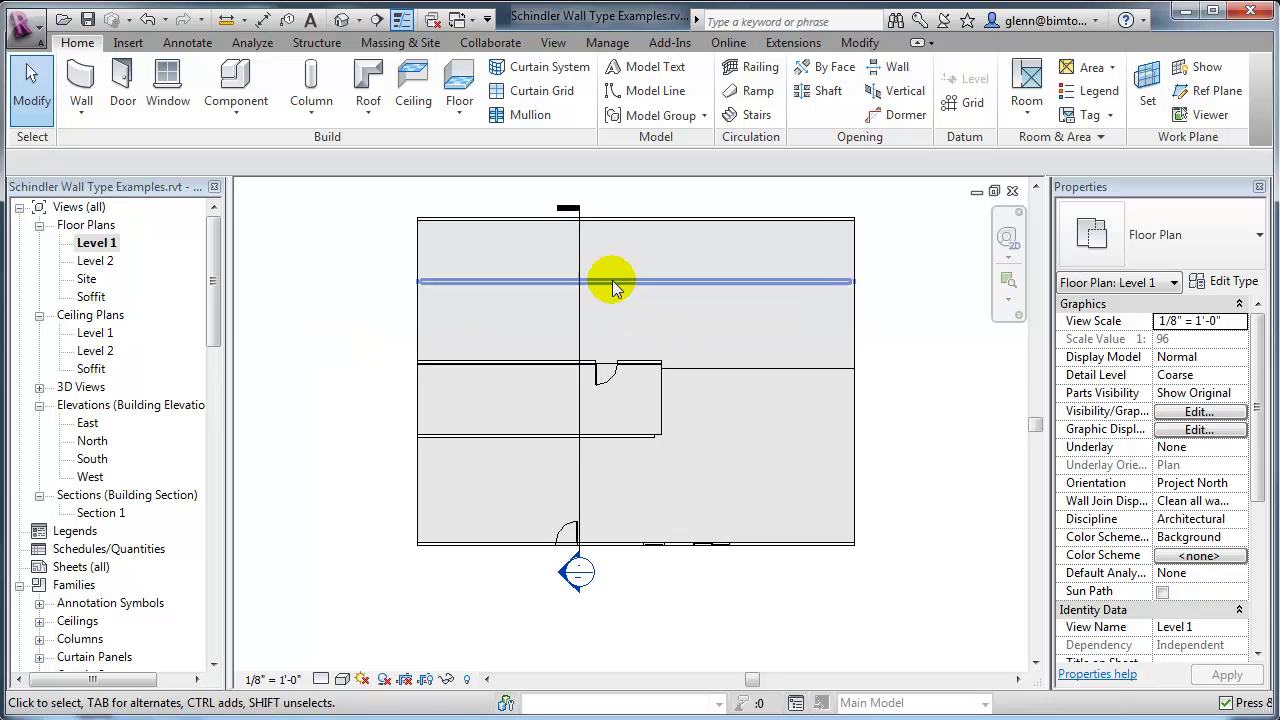
scroll(655, 315, up, 5)
middle_drag(393, 388, 425, 431)
Step: Start a new wall and choose the Basic Wall type Upper - 2" Wood for it
click(80, 105)
click(92, 140)
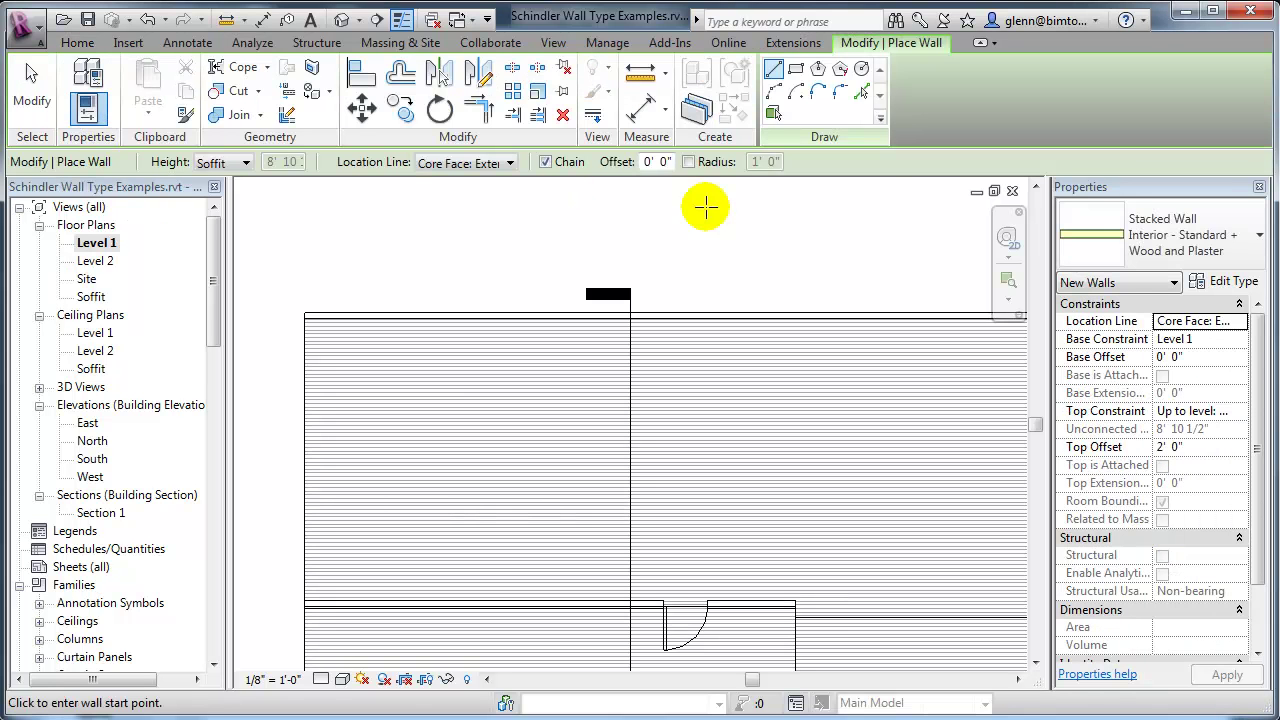
click(1160, 242)
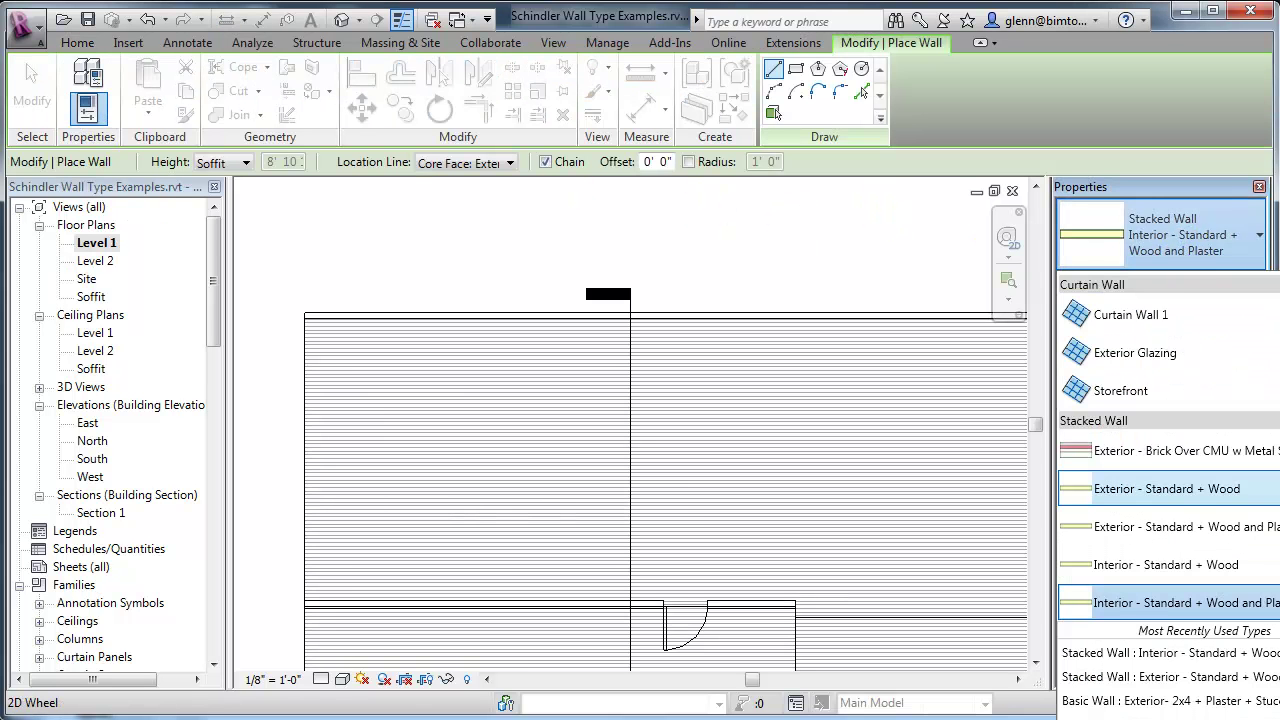
scroll(1166, 488, up, 5)
scroll(1166, 488, down, 2)
scroll(1180, 560, up, 2)
scroll(1180, 560, down, 3)
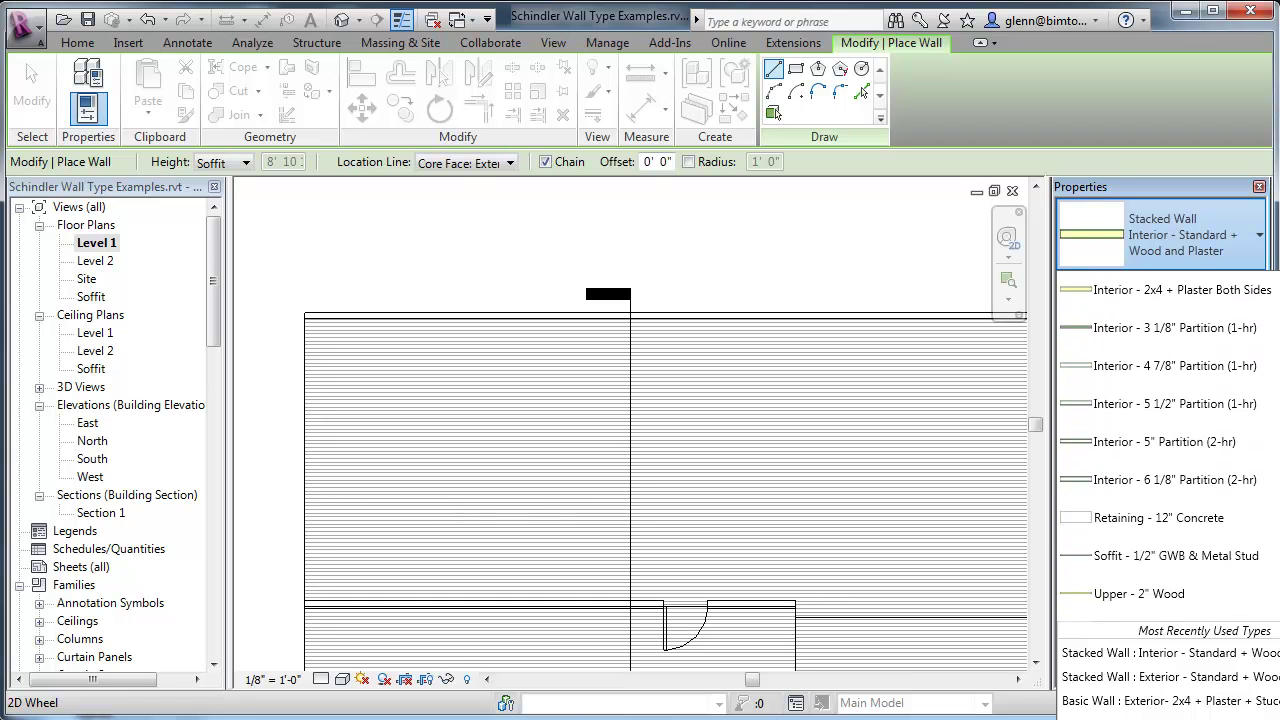
click(1181, 563)
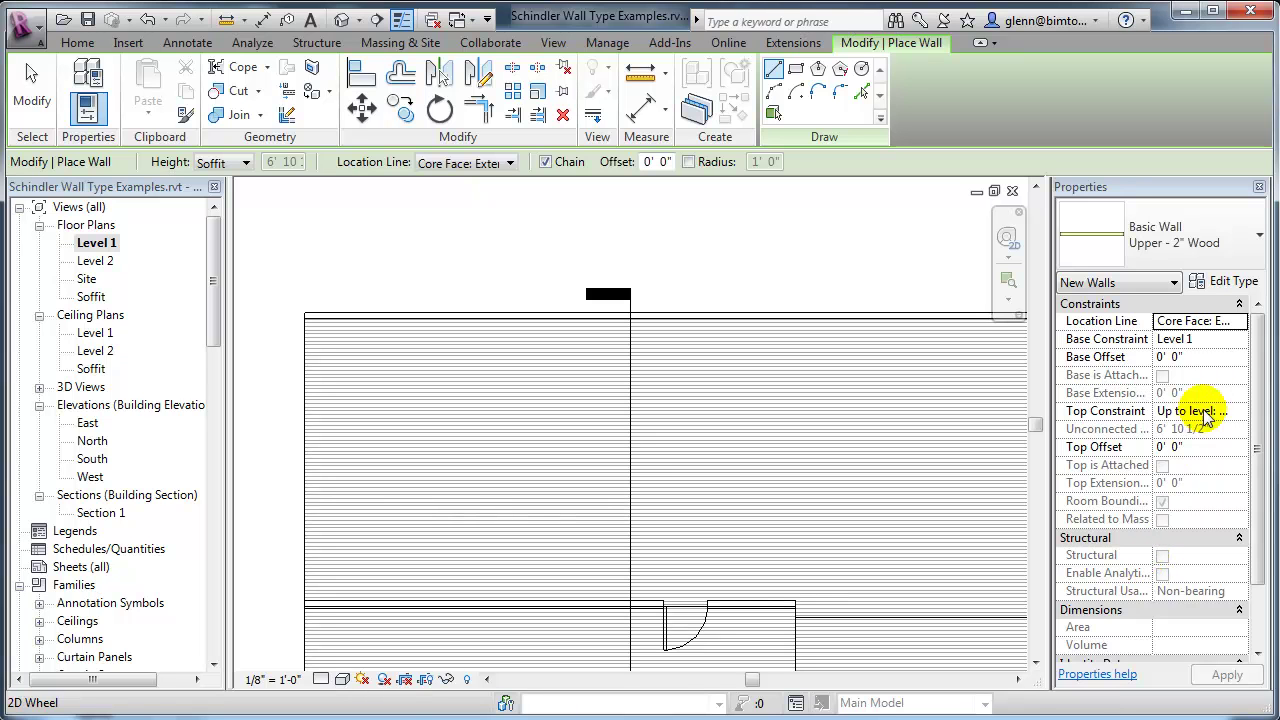
Step: Check the level heights in the South elevation and return to the Level 1 floor plan
click(1217, 358)
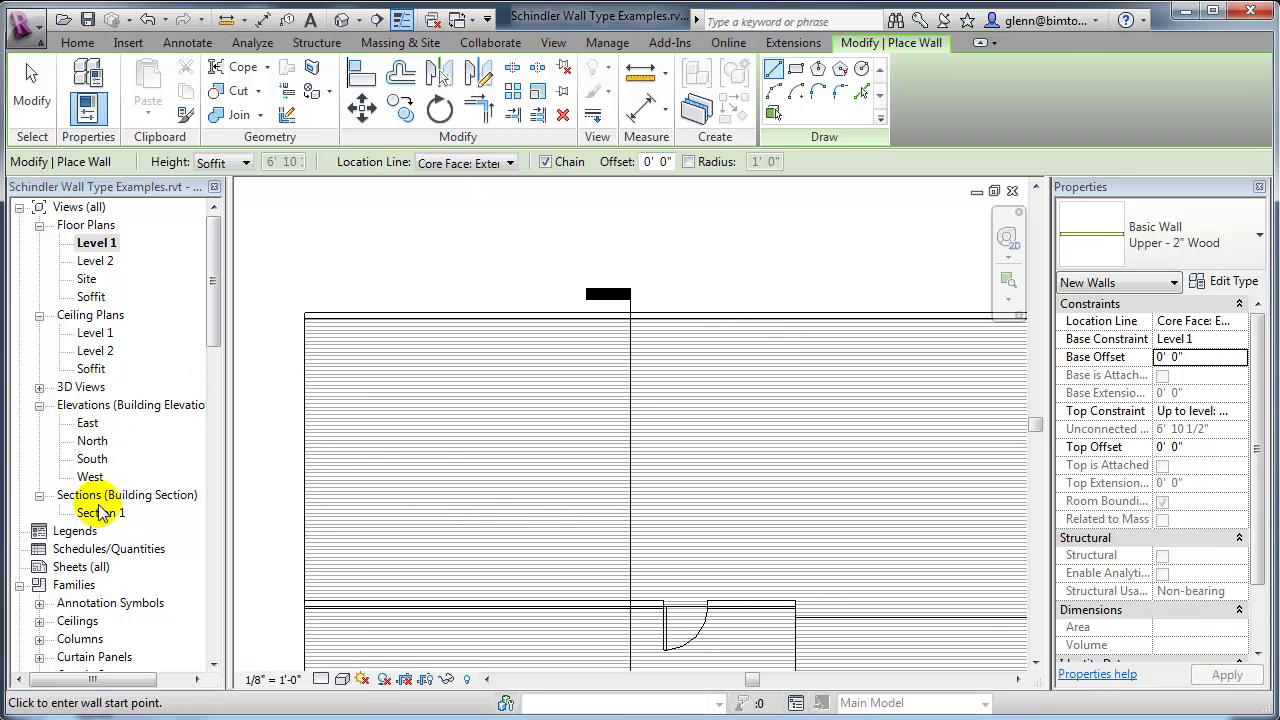
double_click(90, 459)
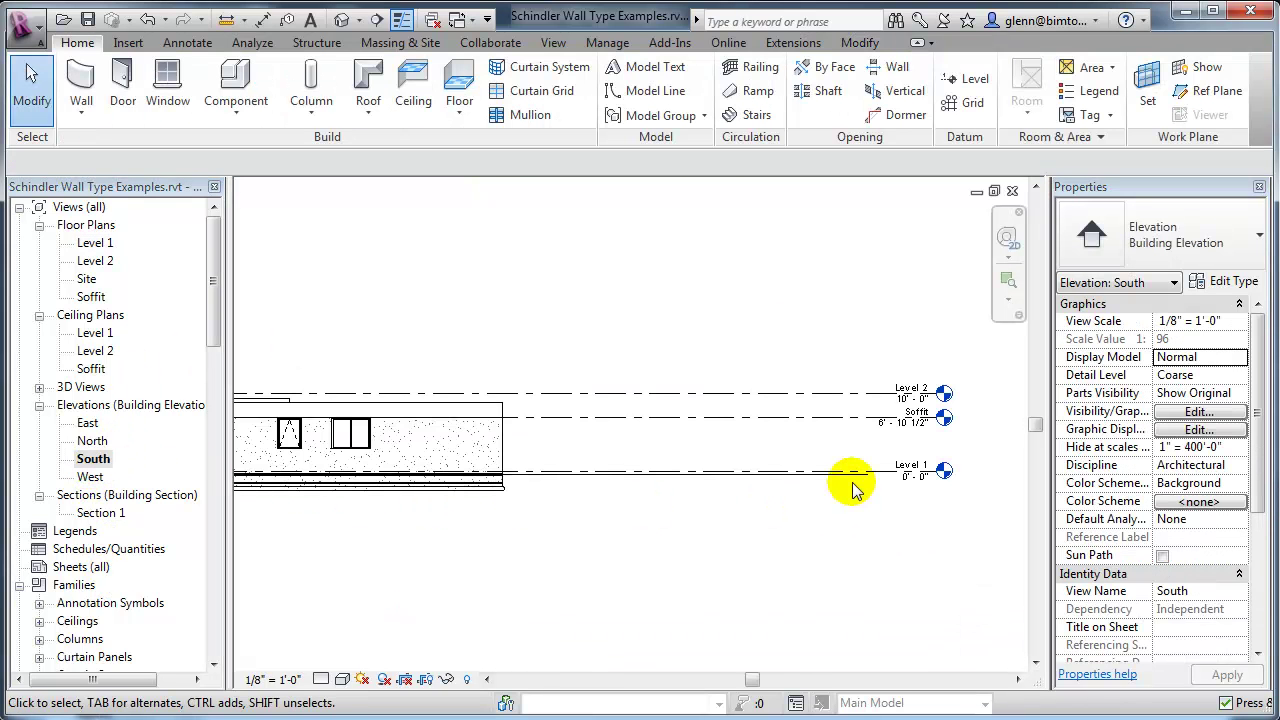
double_click(95, 245)
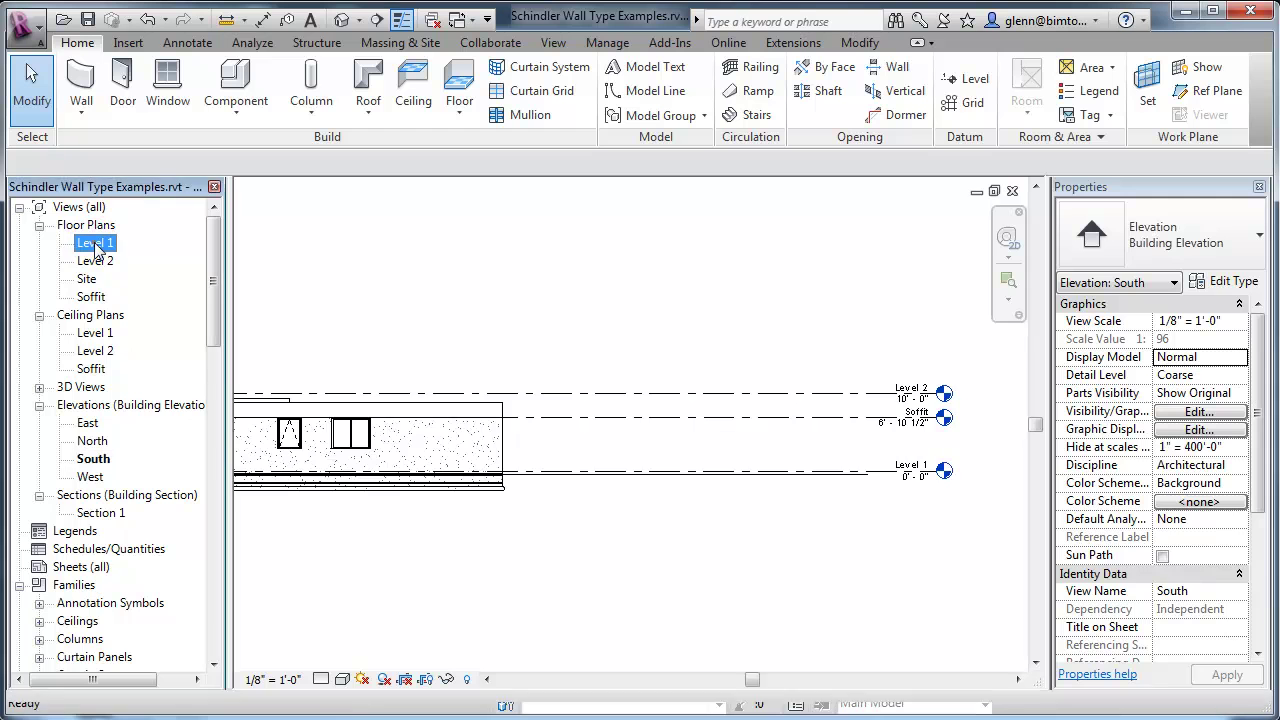
Step: Restart the wall with its base constraint set to Soffit and its top constraint set to Up to level: Level 2
click(81, 112)
click(78, 143)
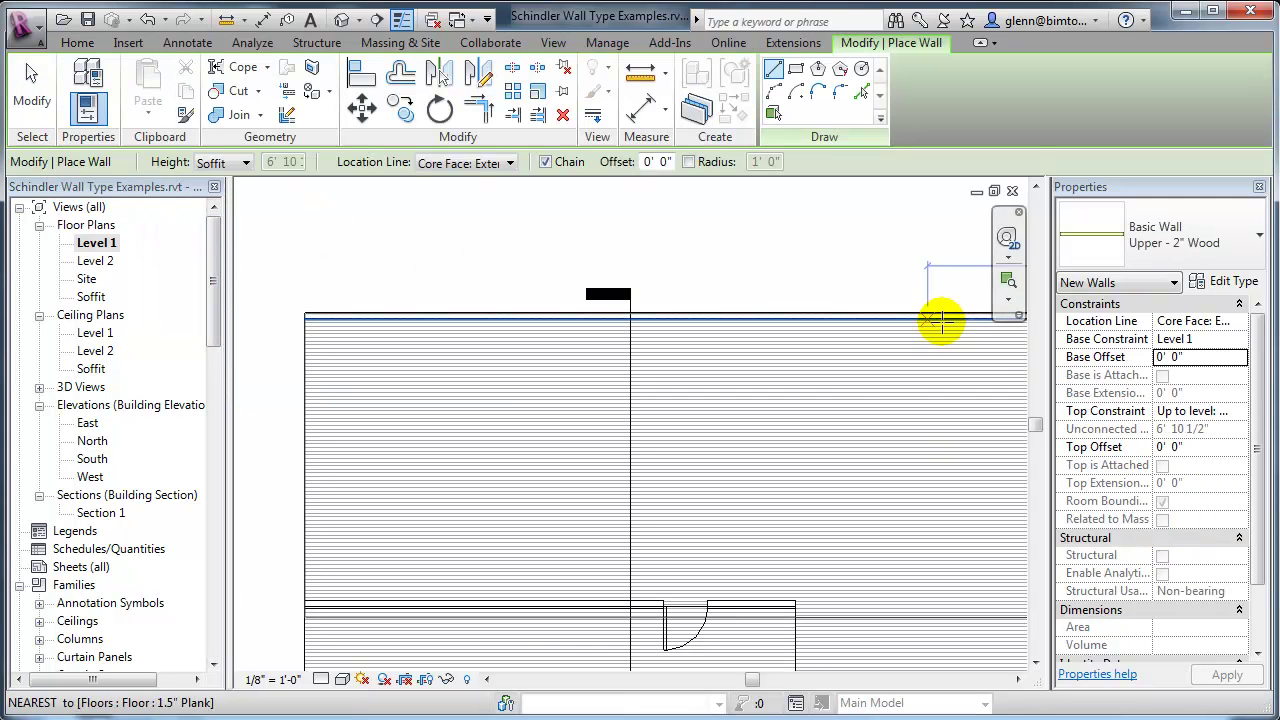
click(1240, 341)
click(1240, 341)
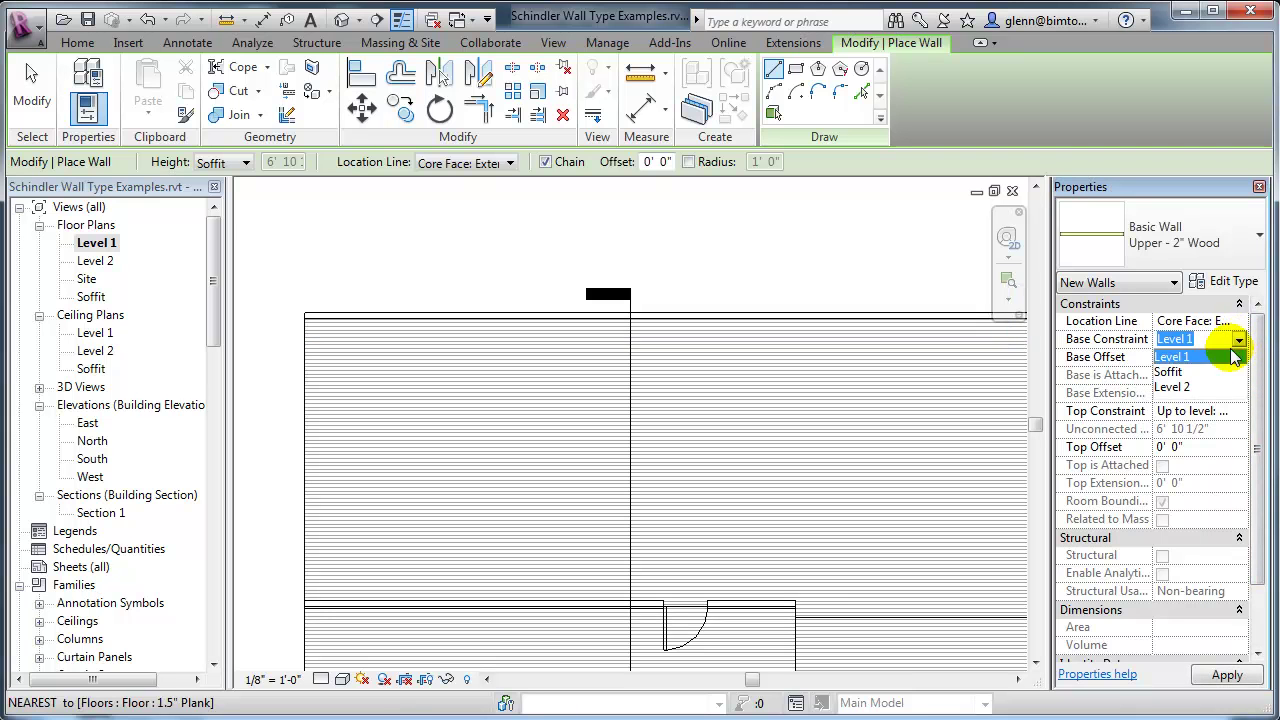
click(1215, 384)
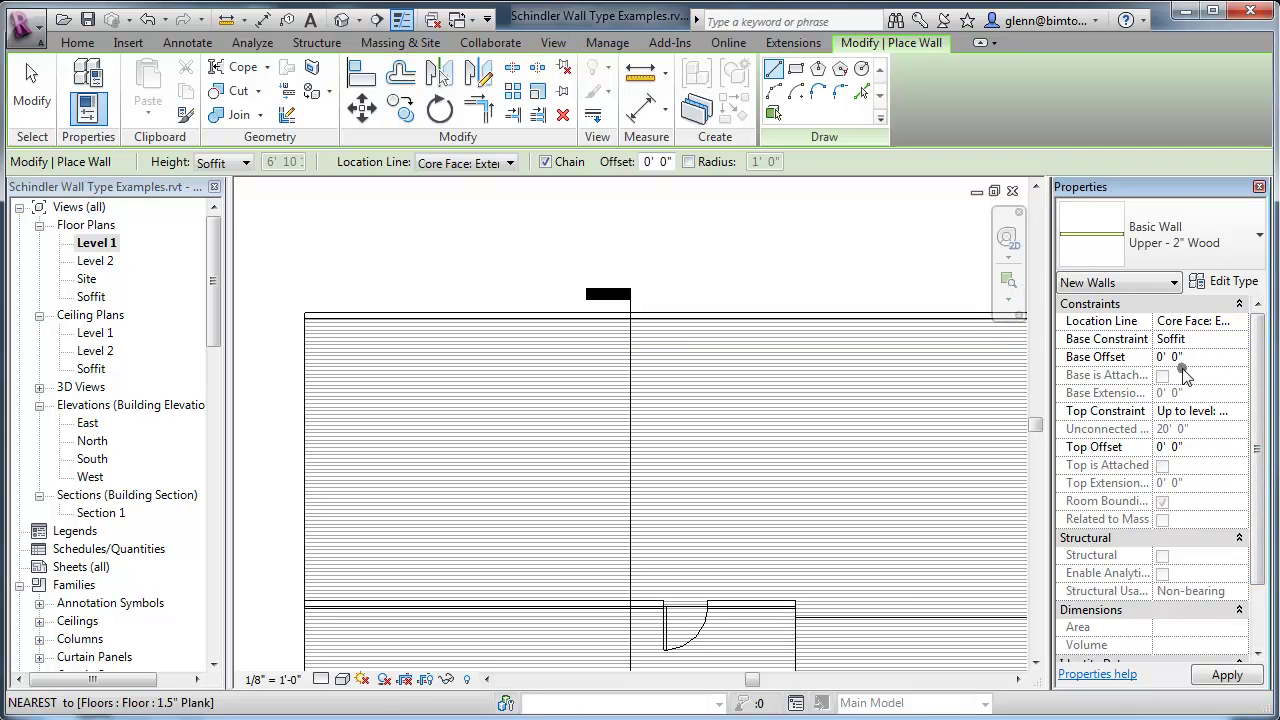
click(1240, 412)
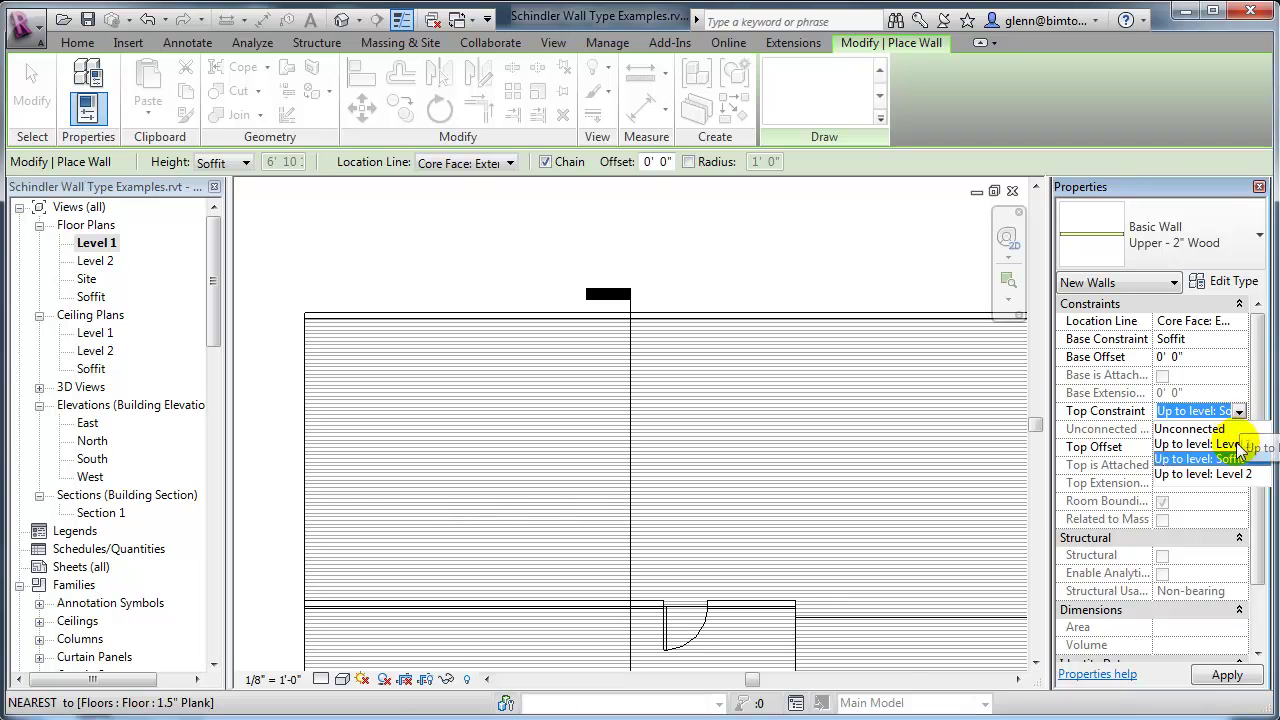
click(1227, 475)
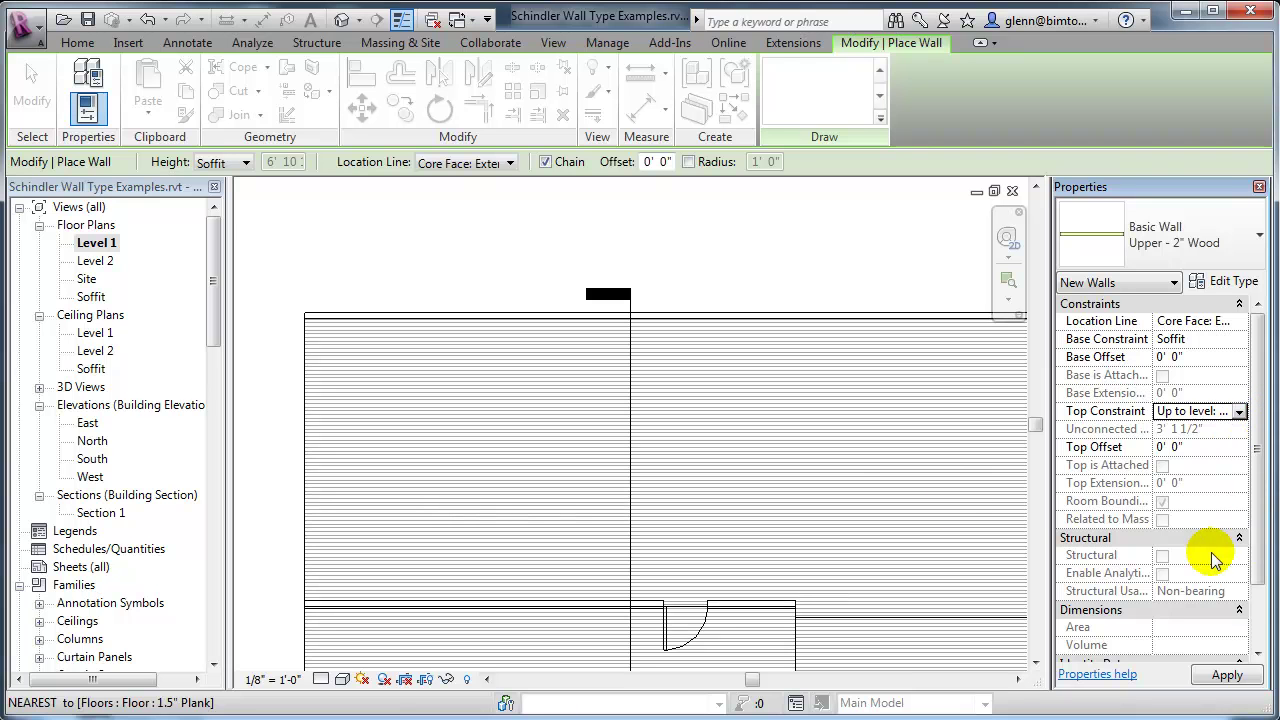
Step: Draw a horizontal upper wood wall about 37' long just inside the exterior stucco wall, and inspect it in the 3D view
click(307, 353)
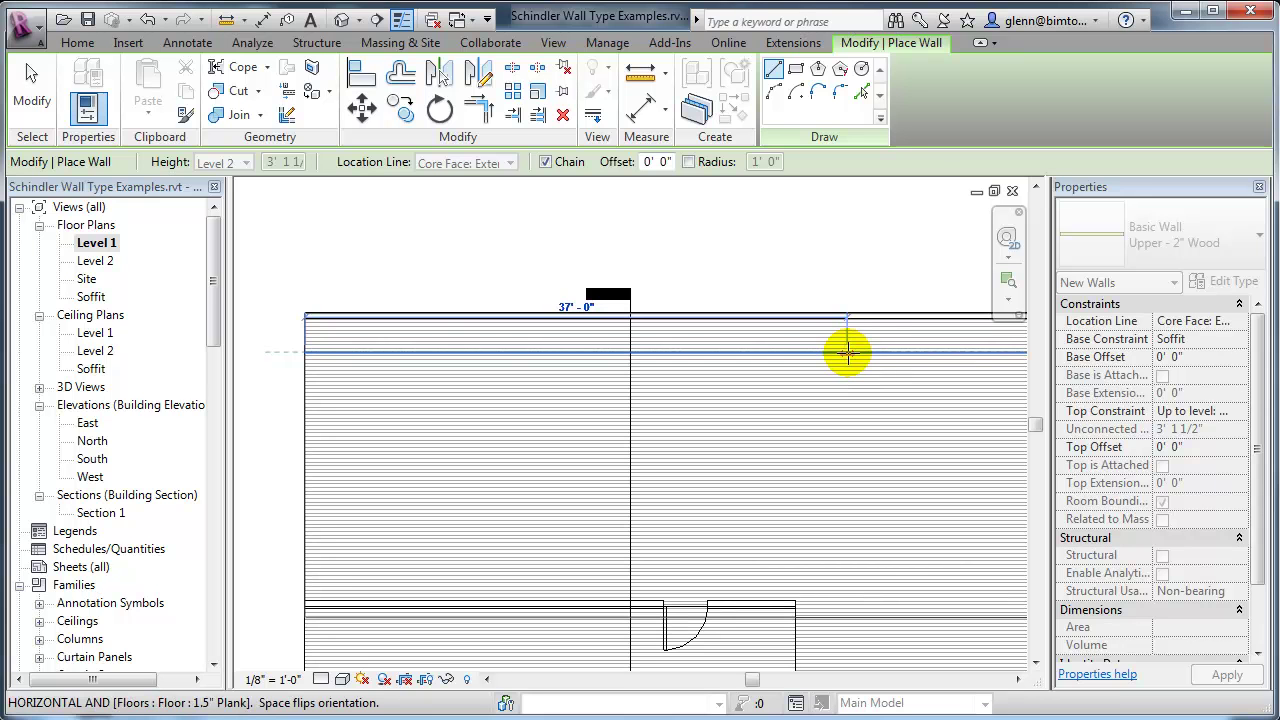
click(847, 352)
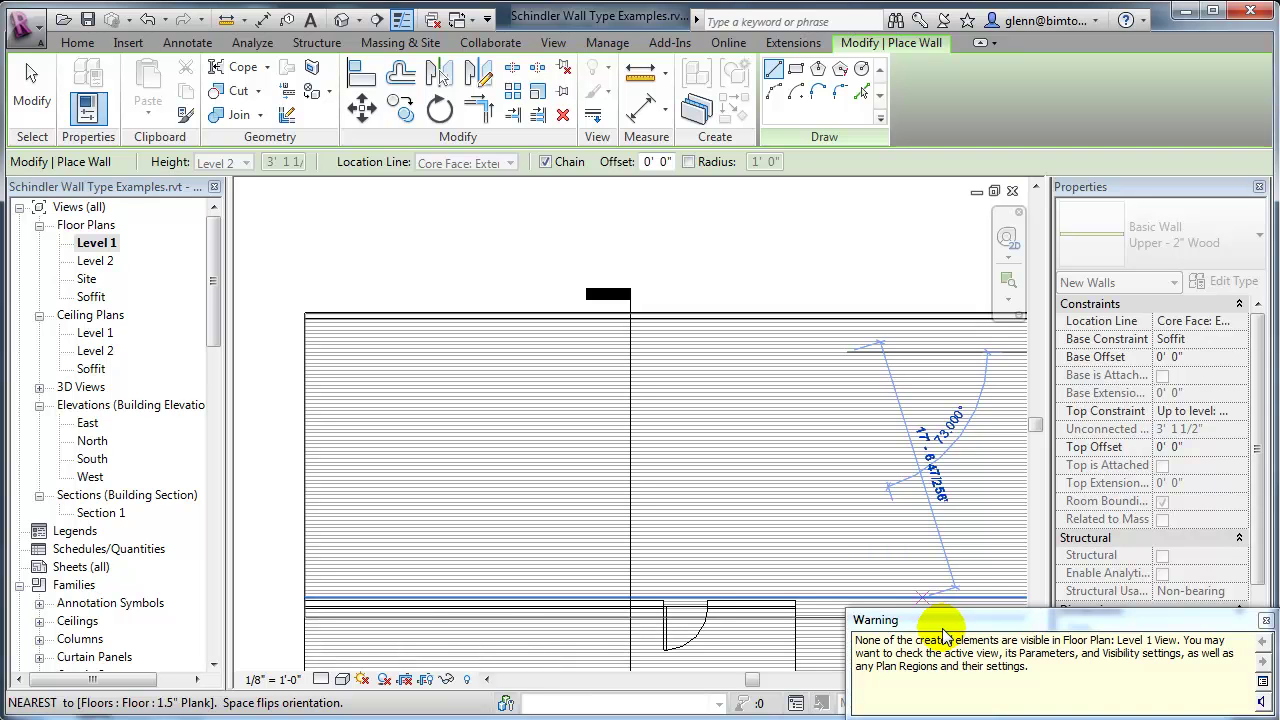
click(1267, 622)
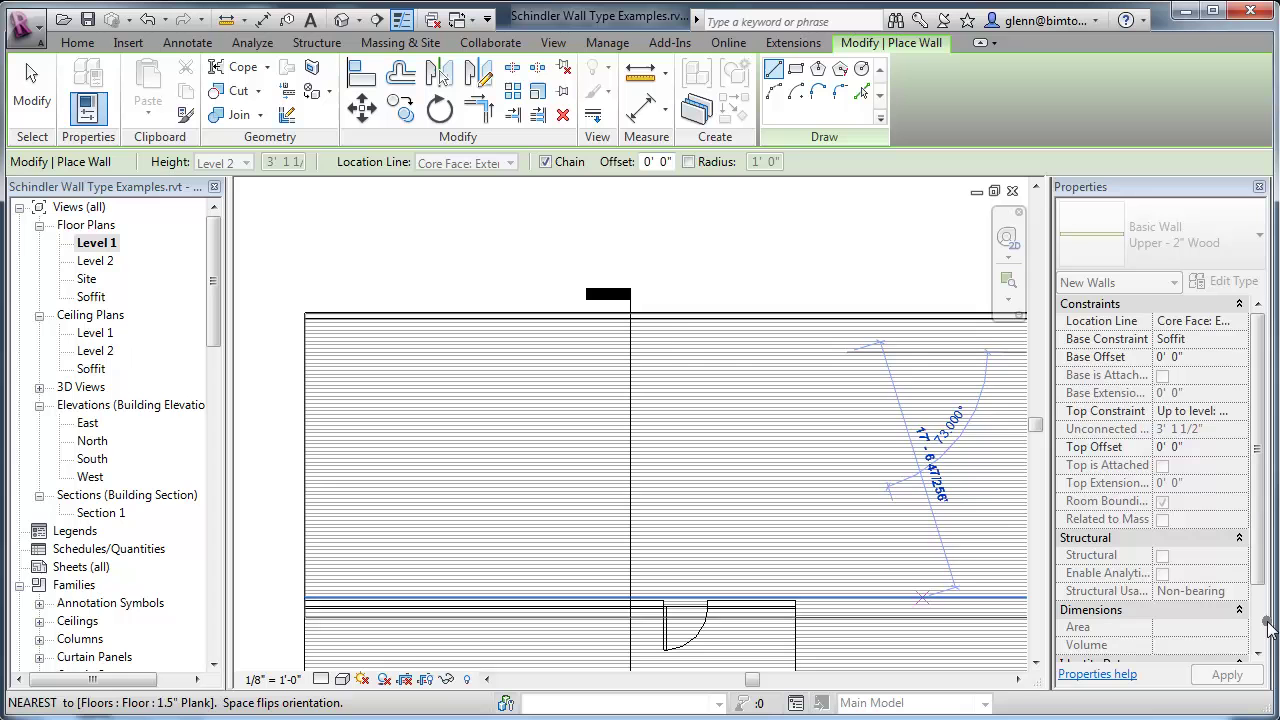
click(346, 24)
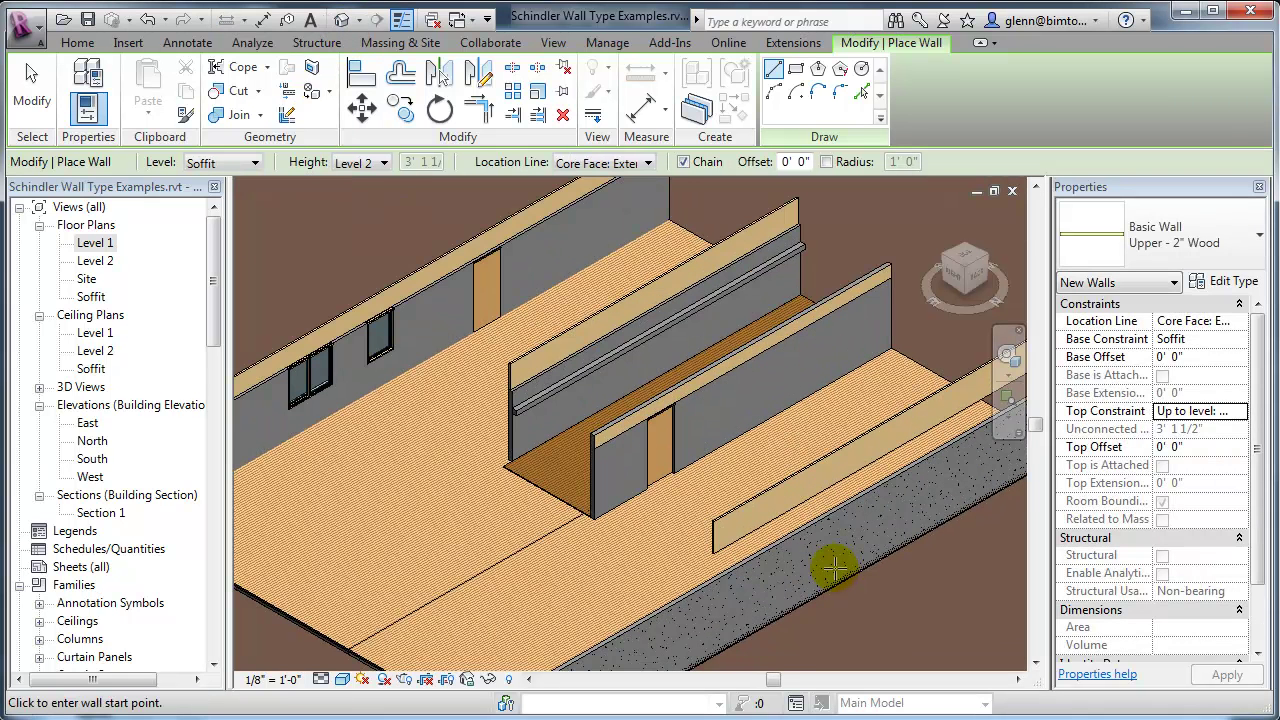
middle_drag(822, 560, 646, 617)
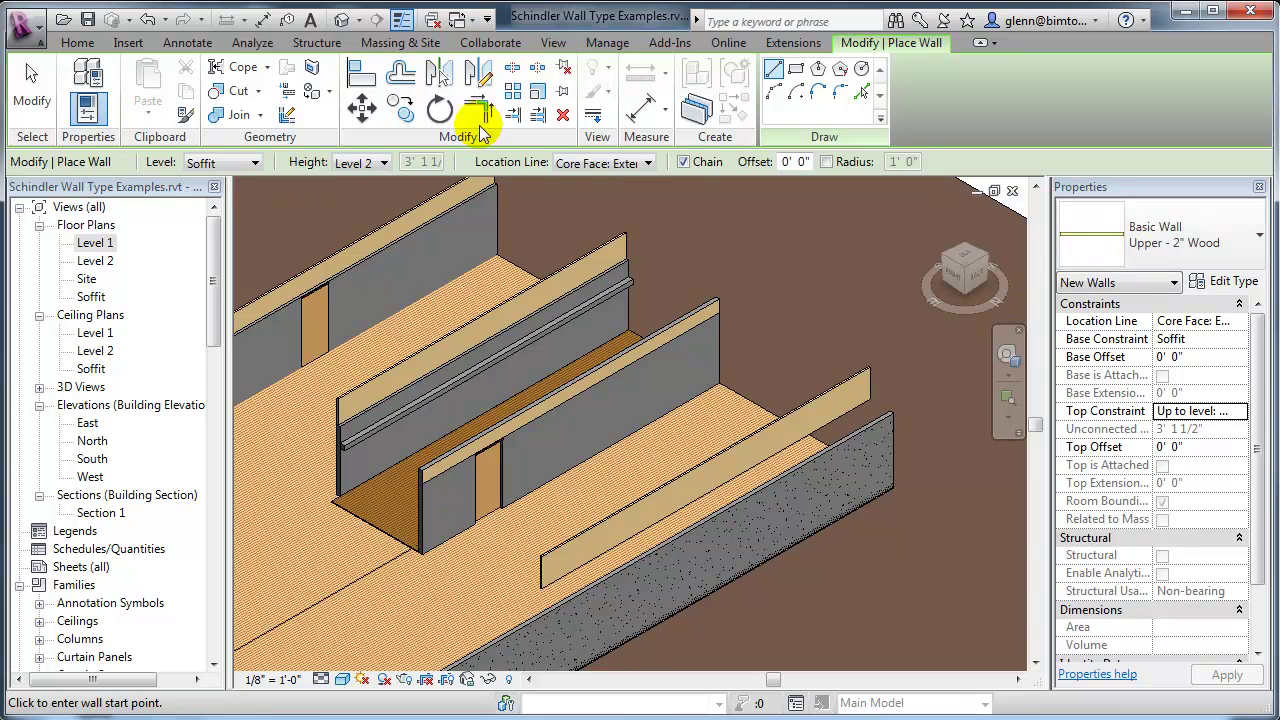
Step: Place a 16" x 48" Schindler - Fixed with Trim window in the new upper wood wall, end window placement and select the window
click(77, 42)
click(165, 82)
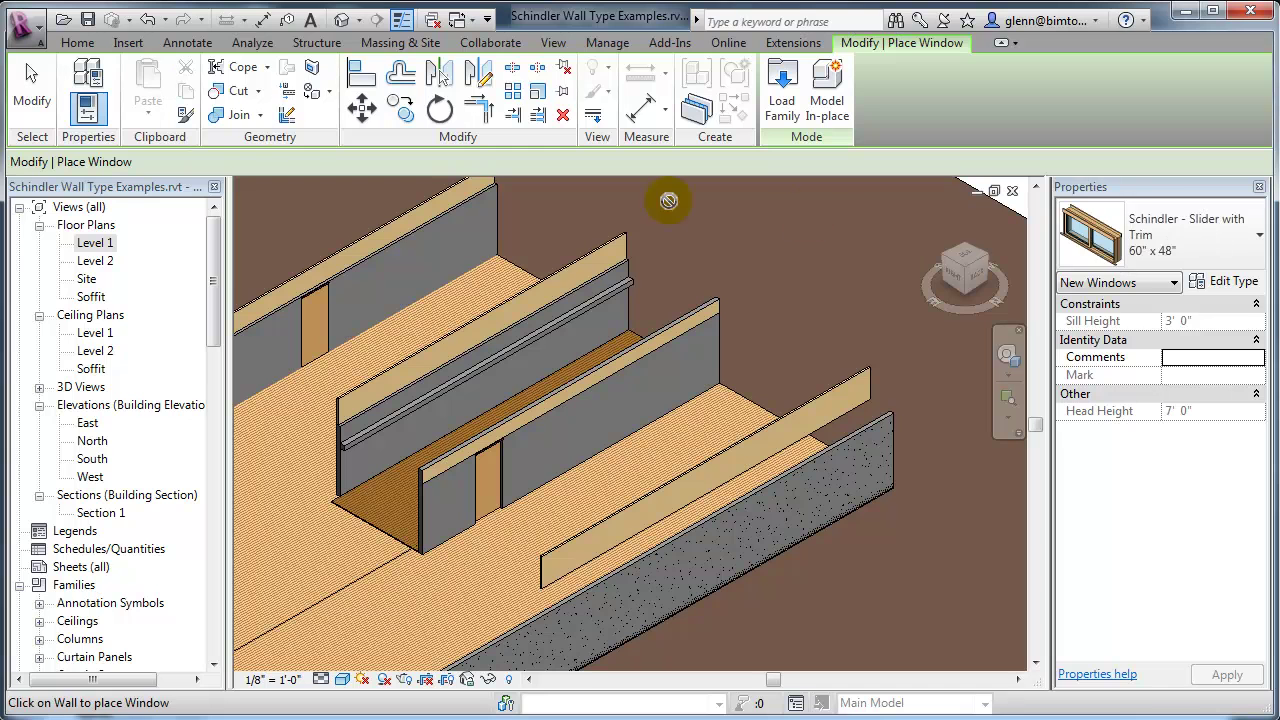
click(1230, 256)
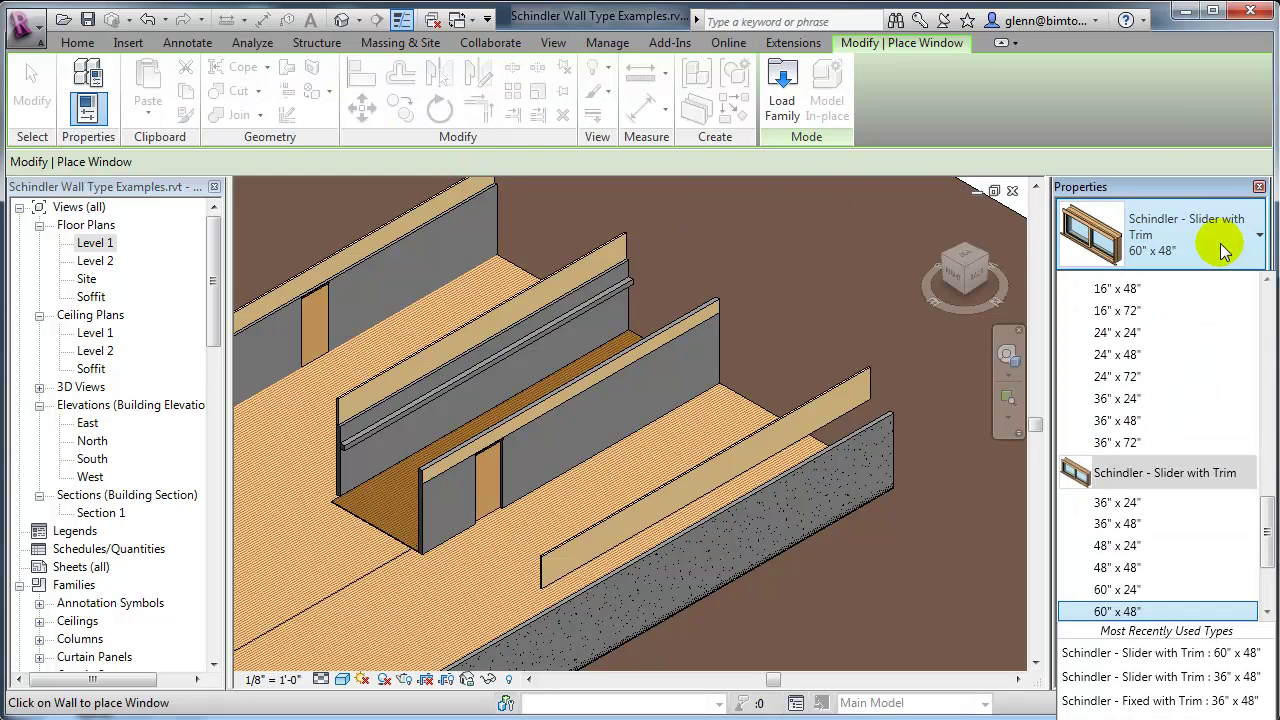
mouse_move(1267, 555)
mouse_down()
mouse_move(1267, 575)
mouse_move(1260, 452)
mouse_move(1256, 537)
mouse_up()
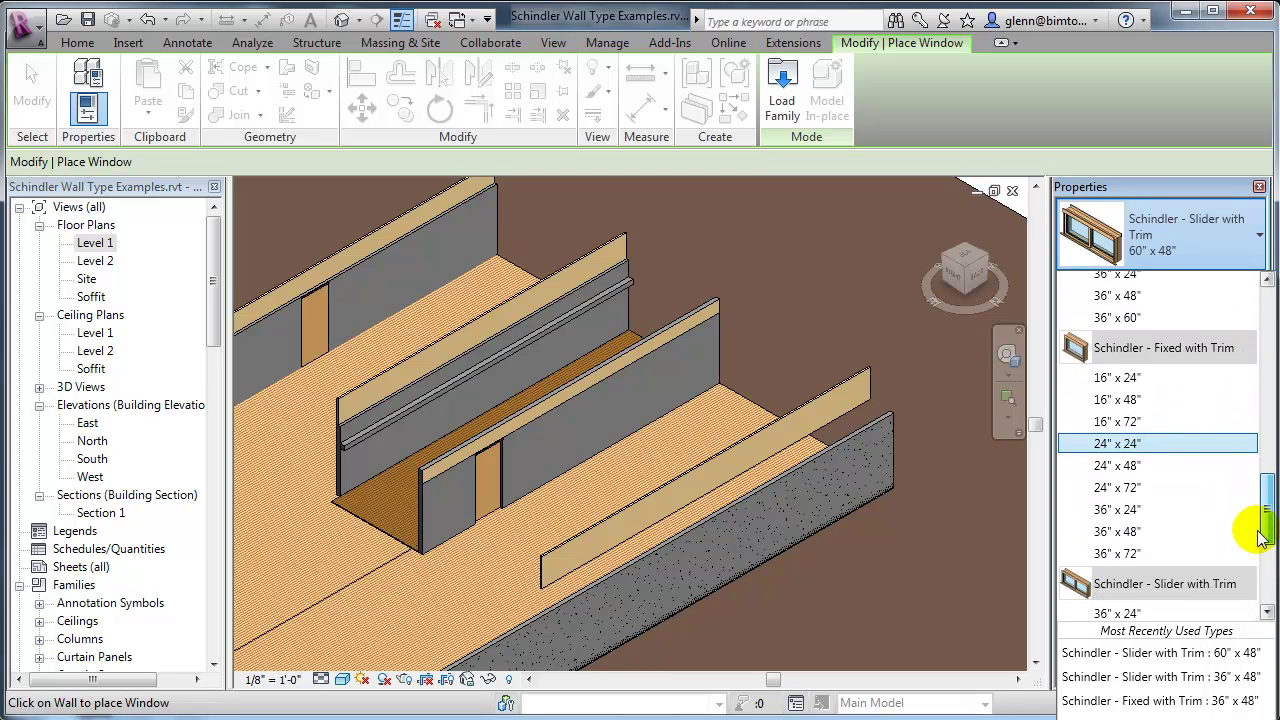
click(1117, 402)
scroll(755, 450, up, 2)
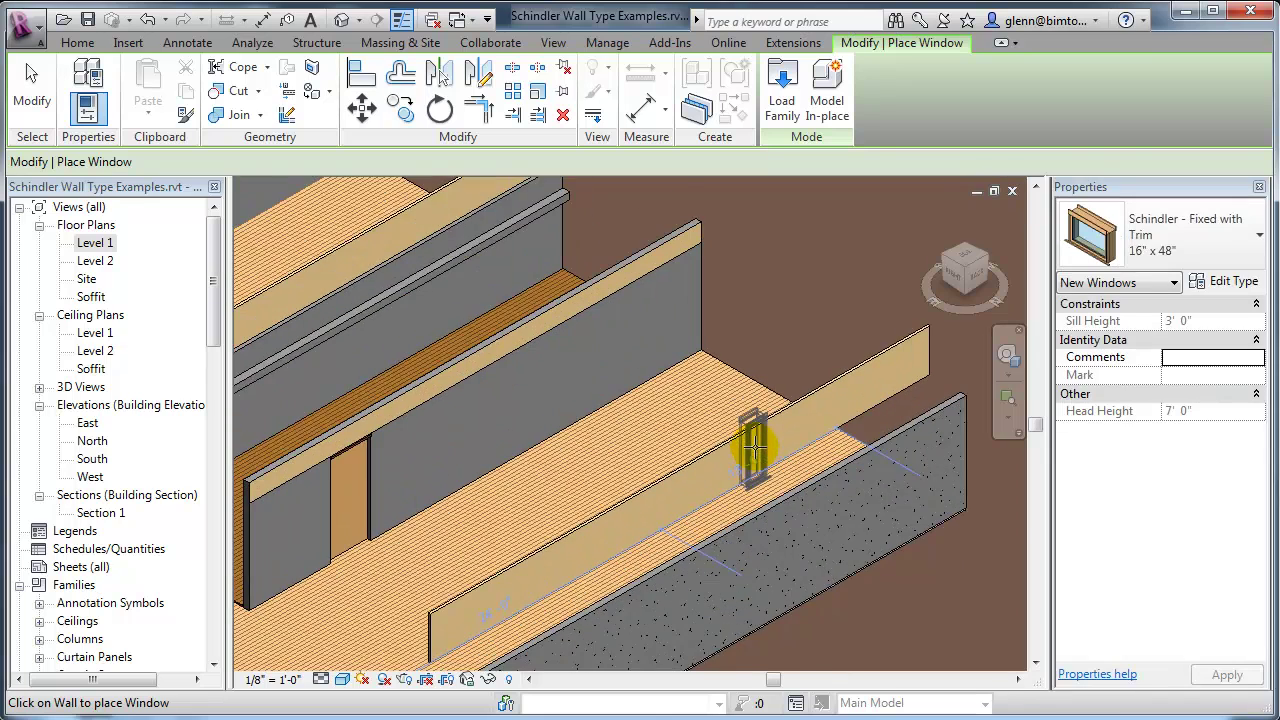
scroll(755, 450, up, 1)
click(757, 432)
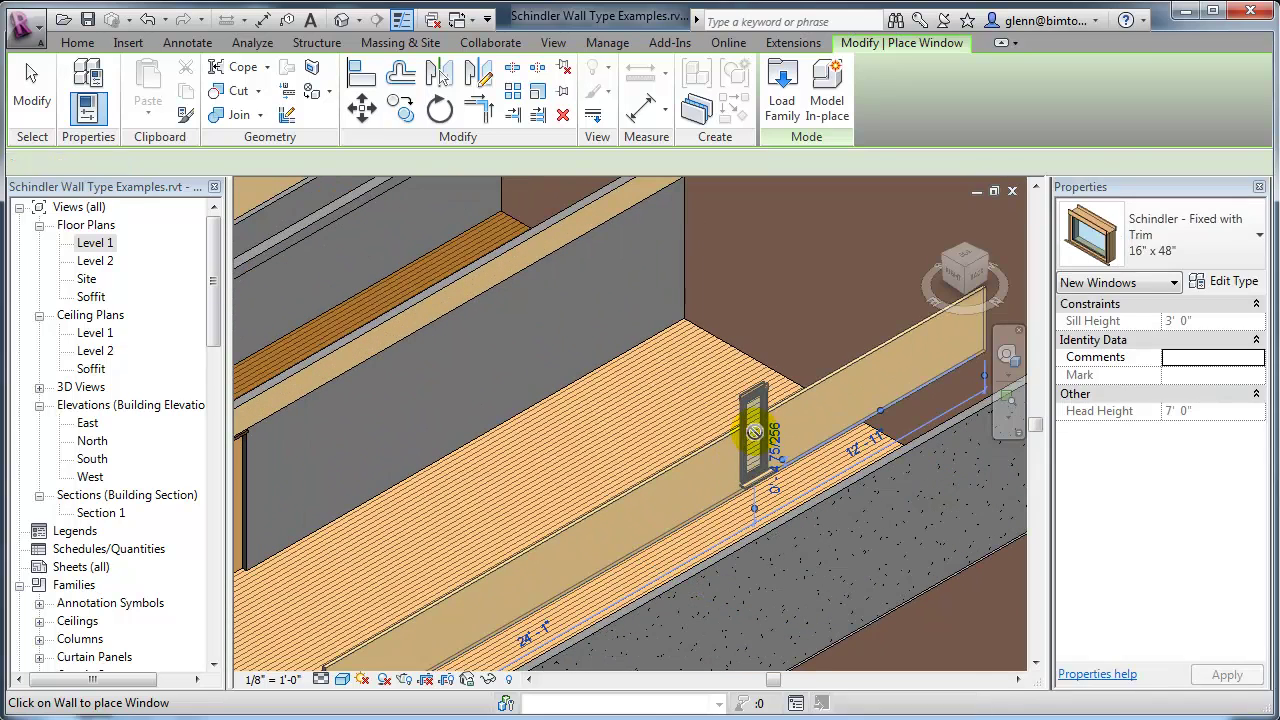
click(40, 104)
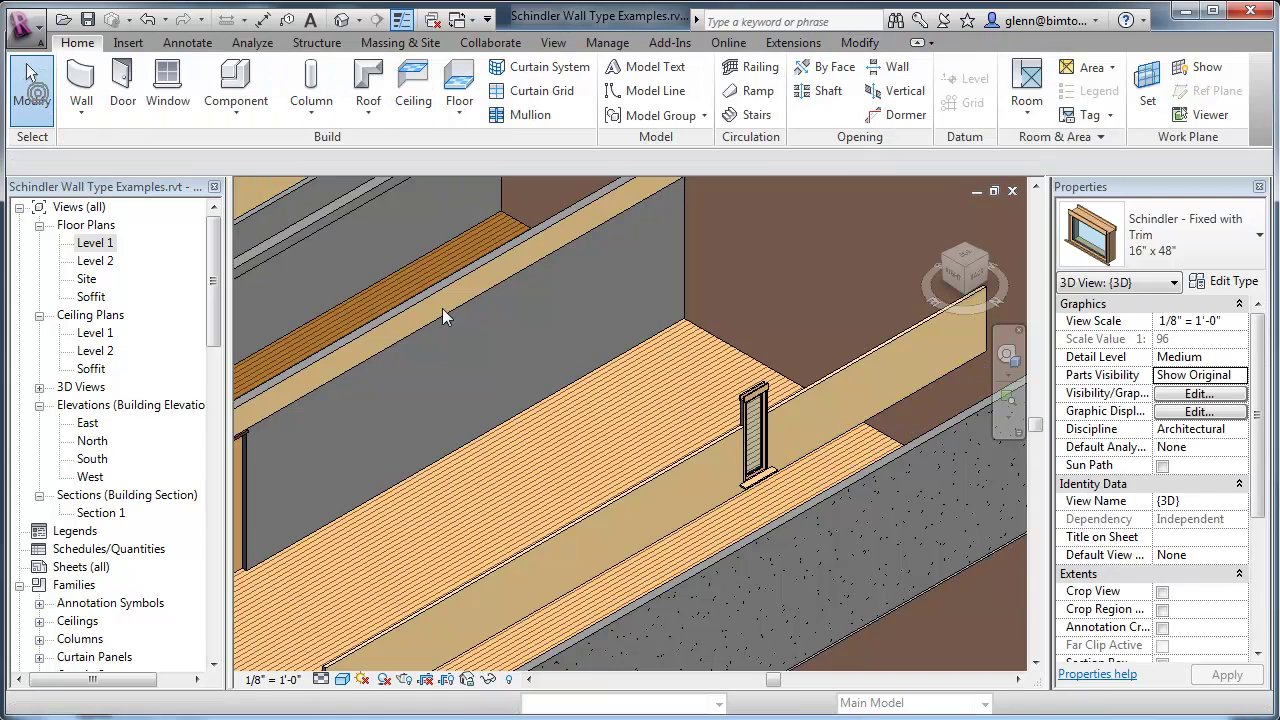
click(758, 400)
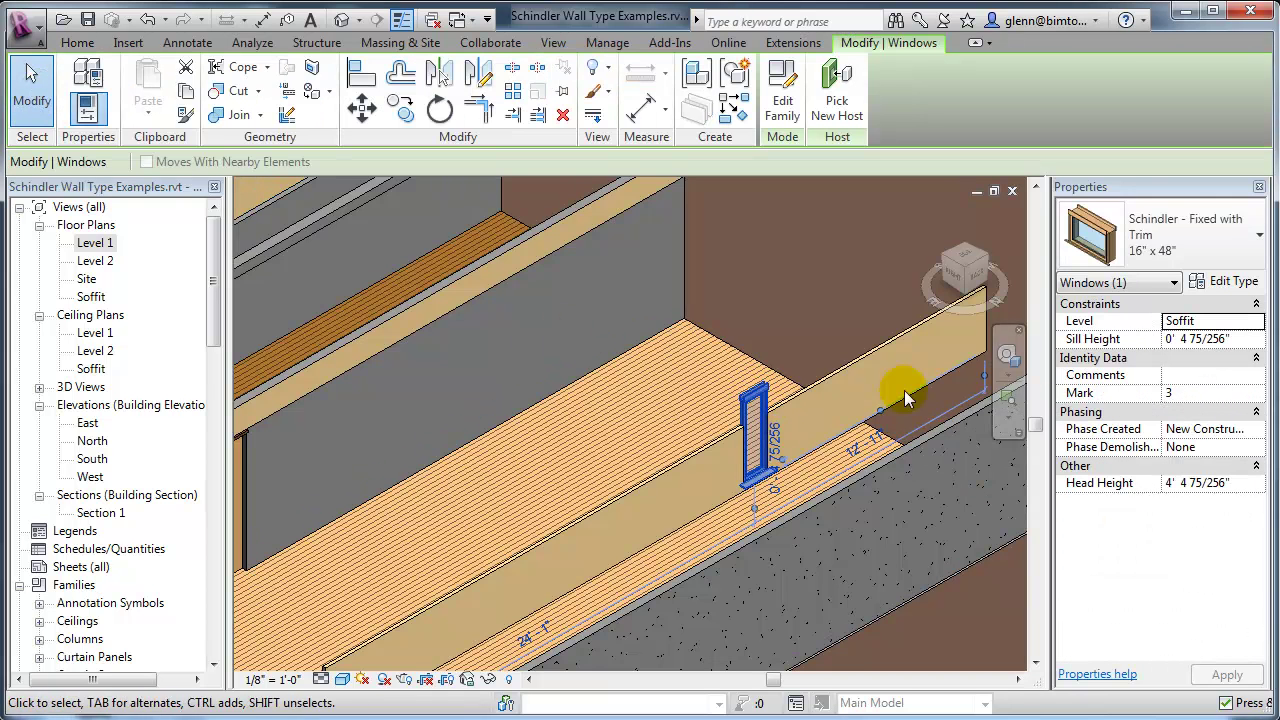
Step: Duplicate the selected Schindler - Fixed with Trim window's type under the name 48" x 16"
click(1163, 250)
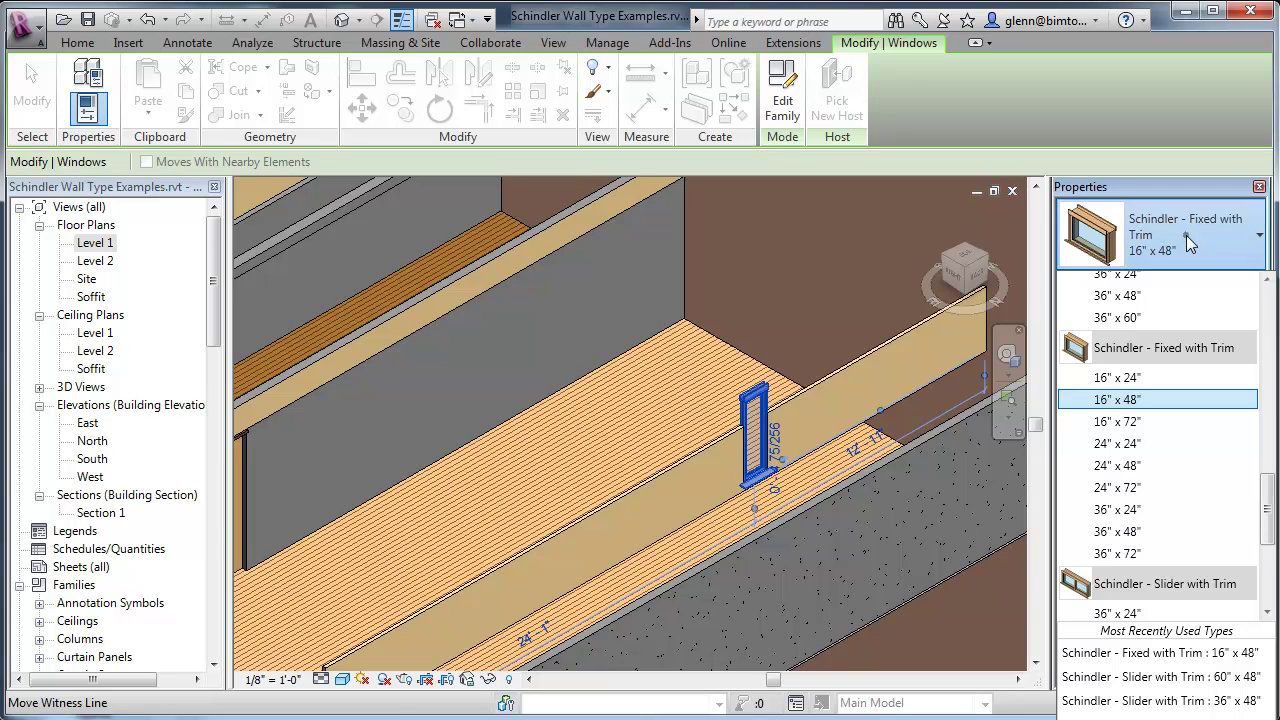
click(1185, 245)
click(1225, 281)
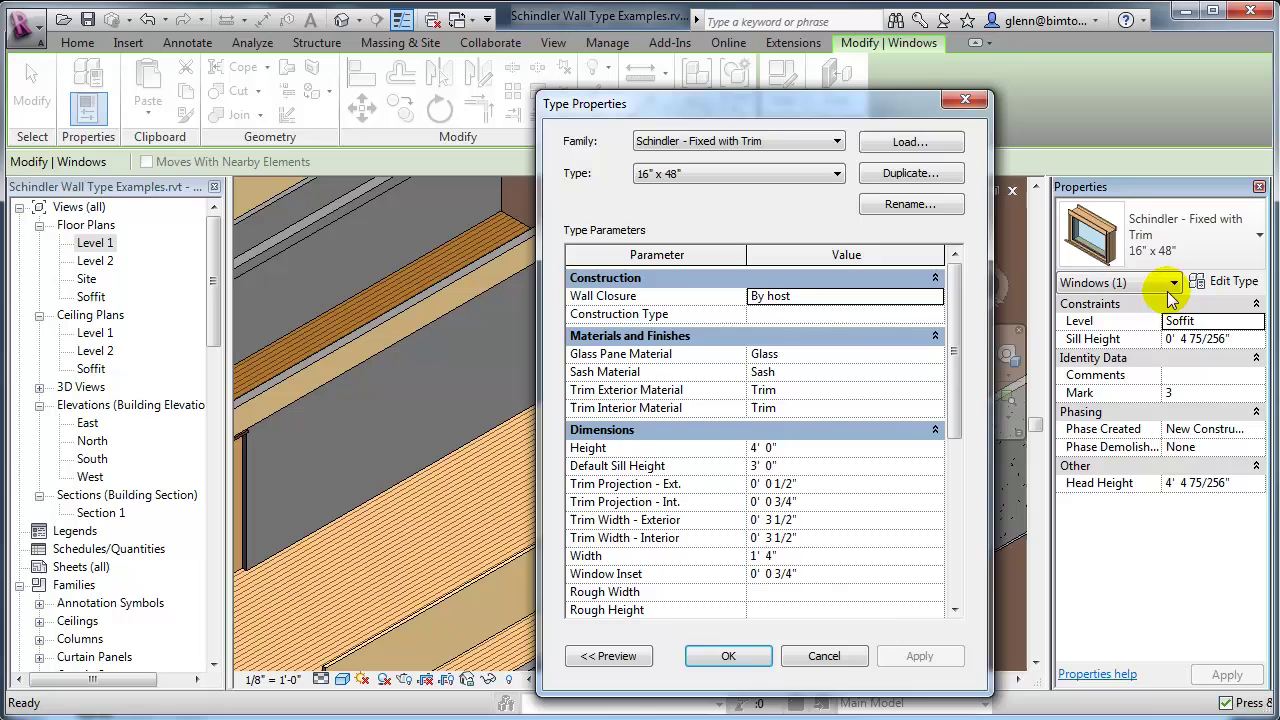
click(940, 175)
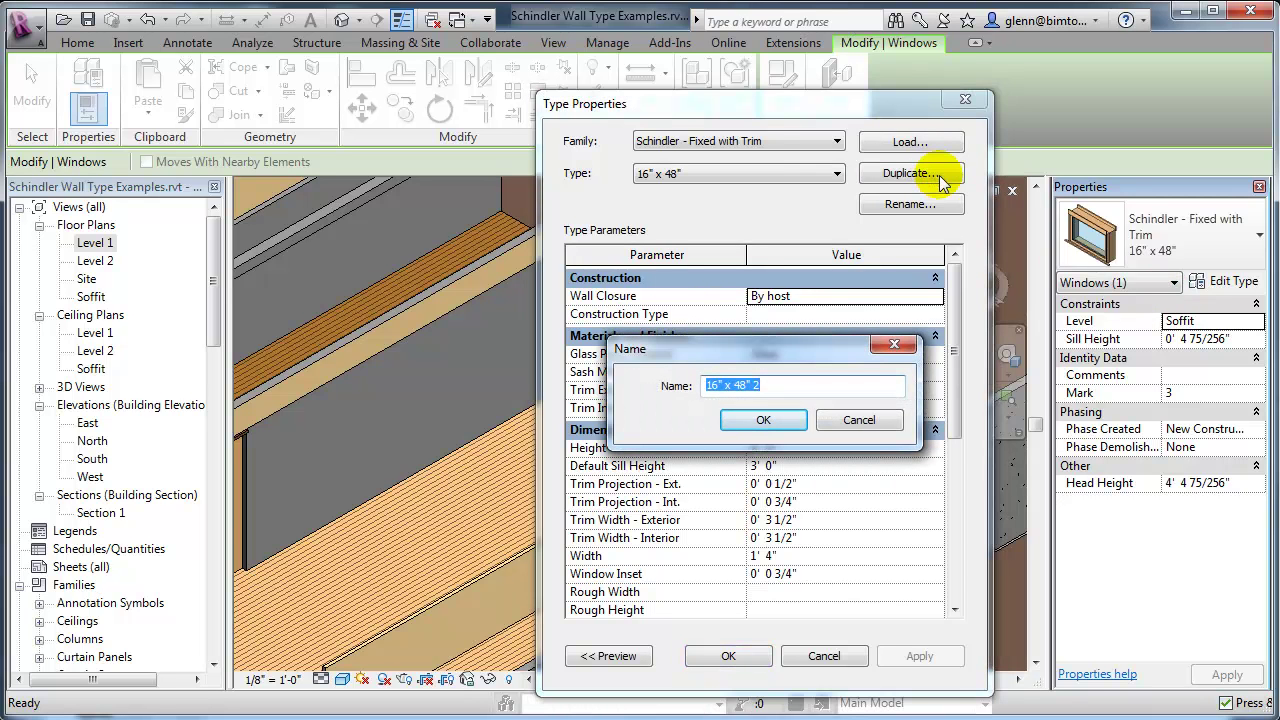
text(48" x 16)
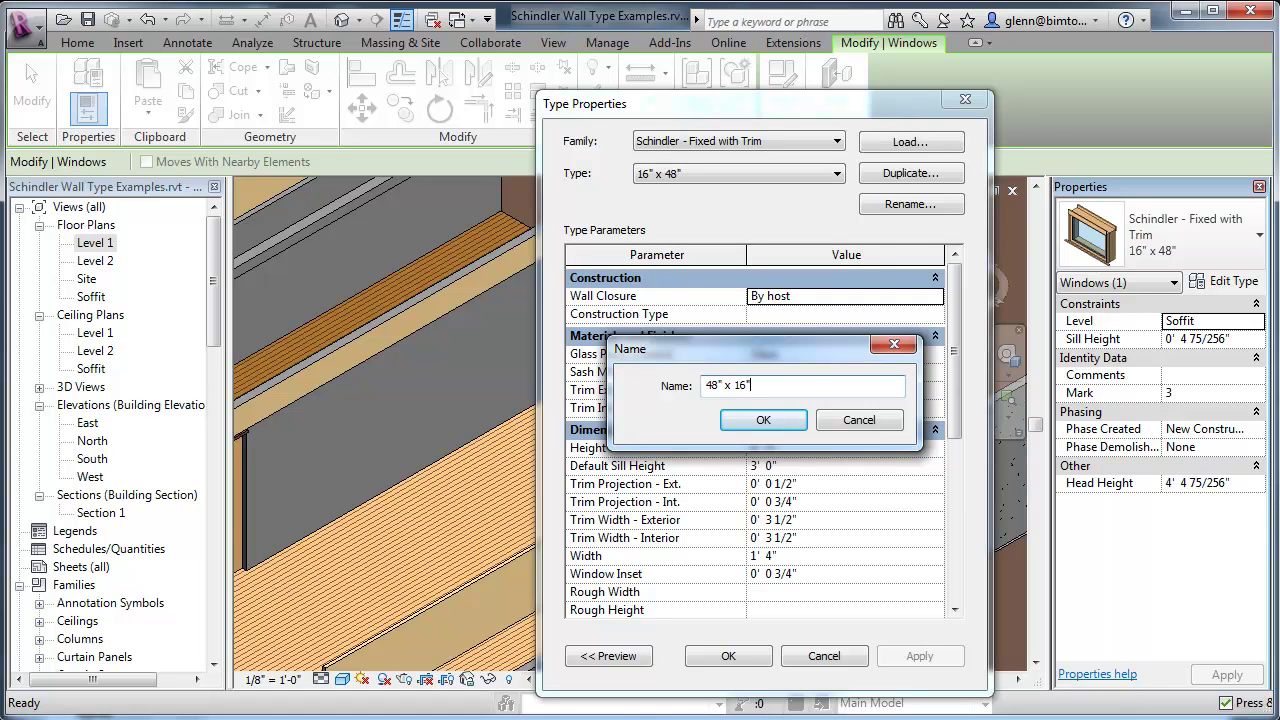
click(763, 419)
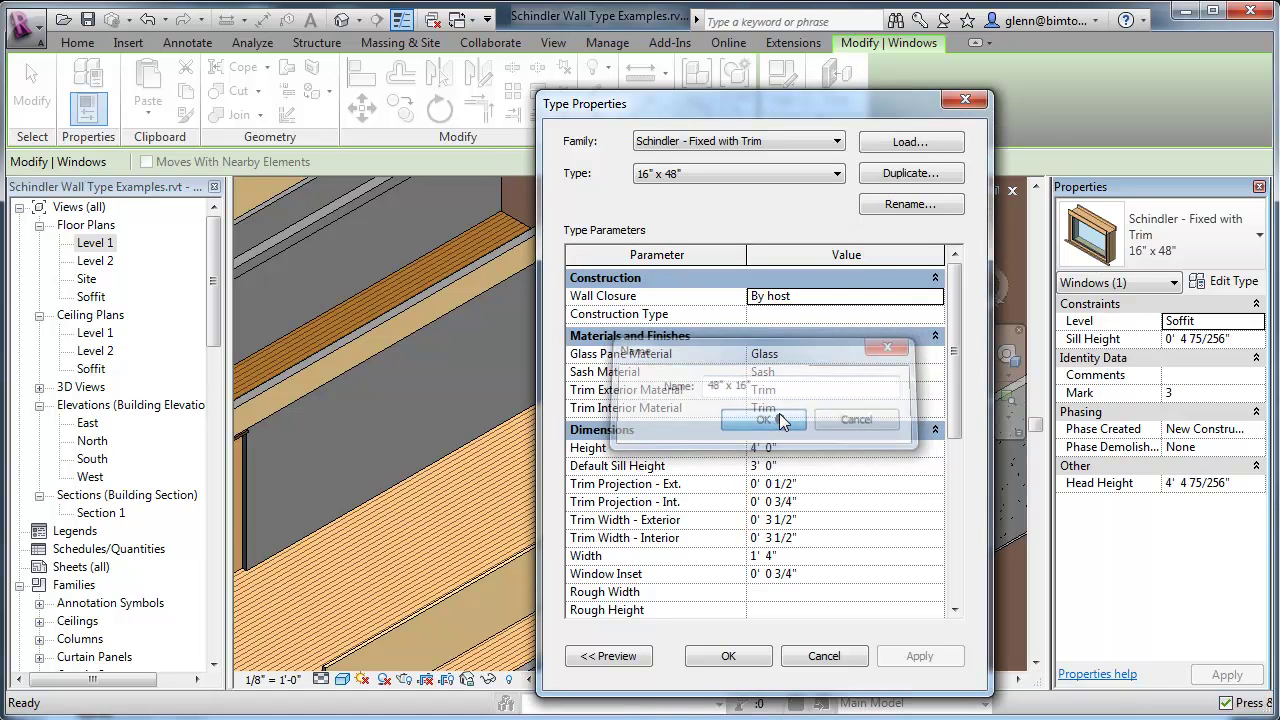
Step: Set the new window type's height to 1' 4" and width to 4' 0", and apply it to the window
click(827, 452)
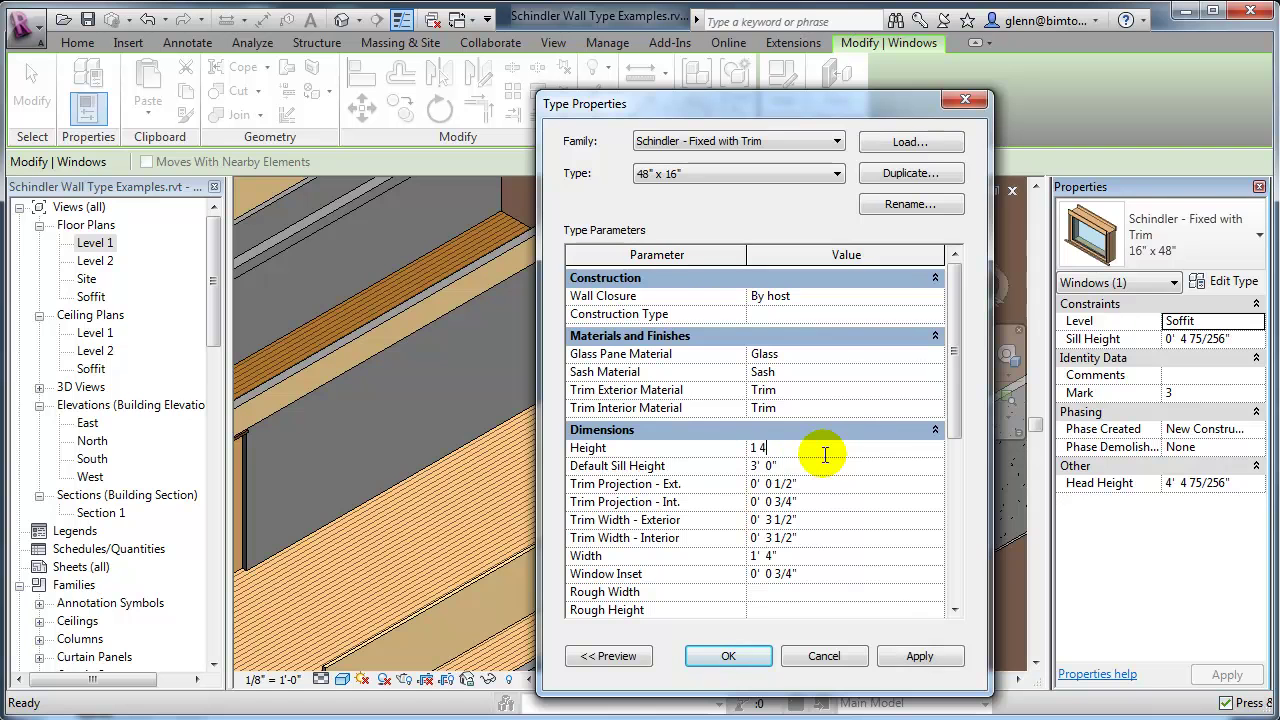
click(819, 557)
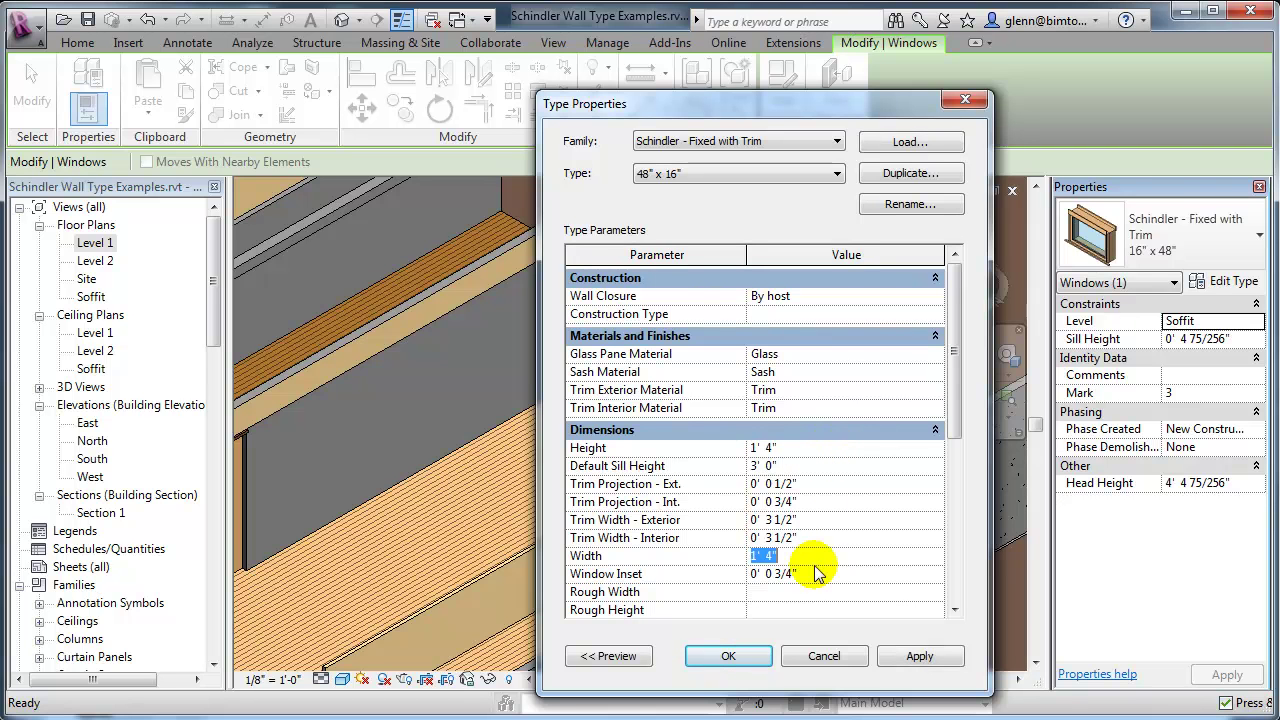
click(728, 657)
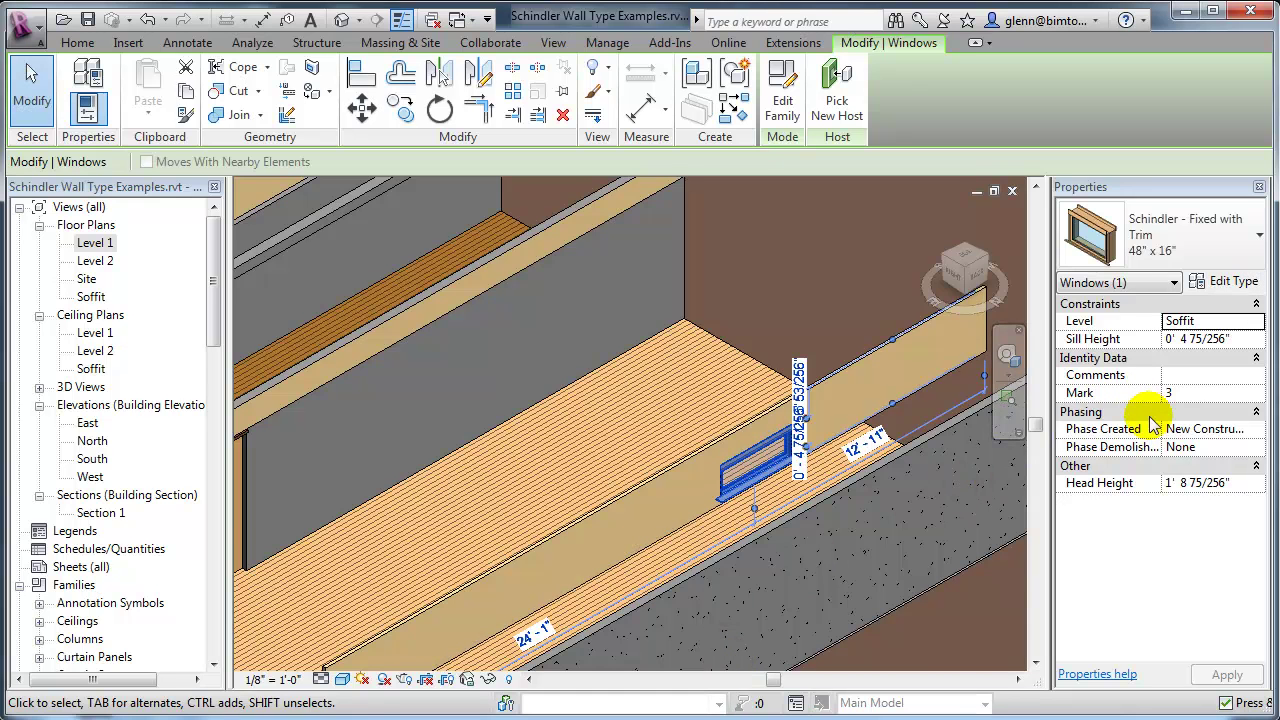
Step: Set the sill height of the 48" x 16" window to 0' 6" above the Soffit level and deselect it
click(1247, 341)
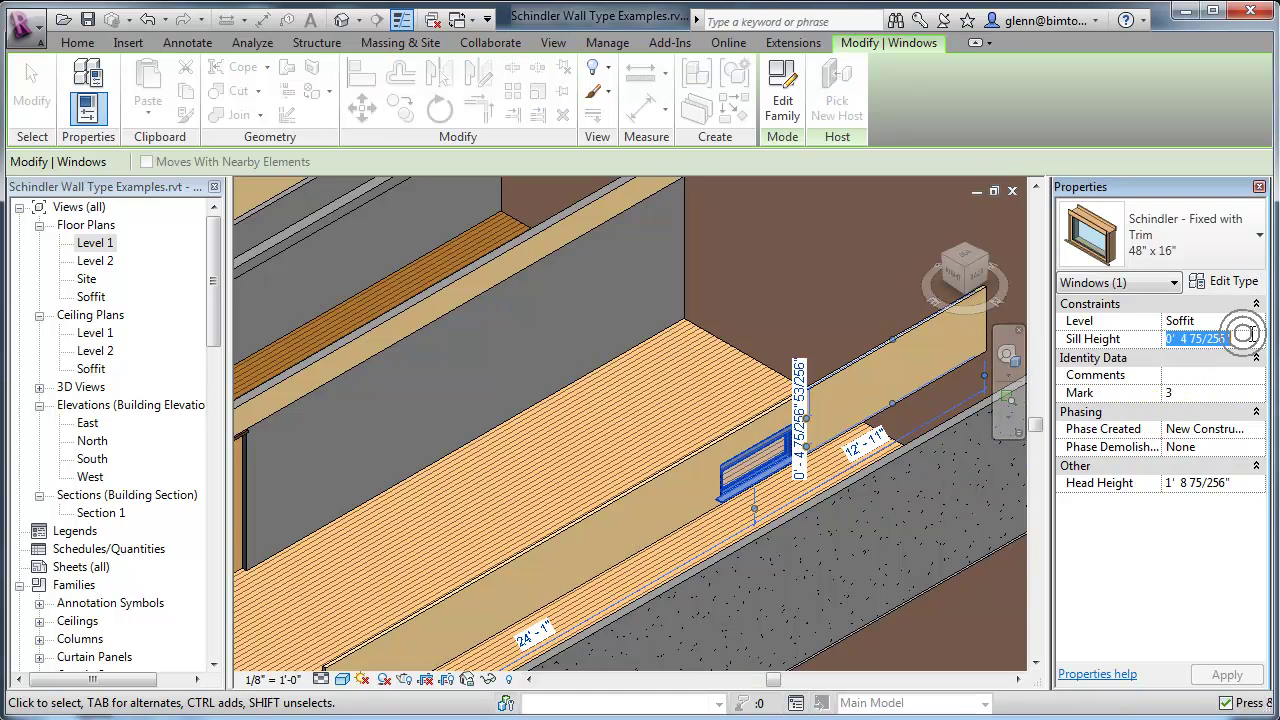
click(1076, 330)
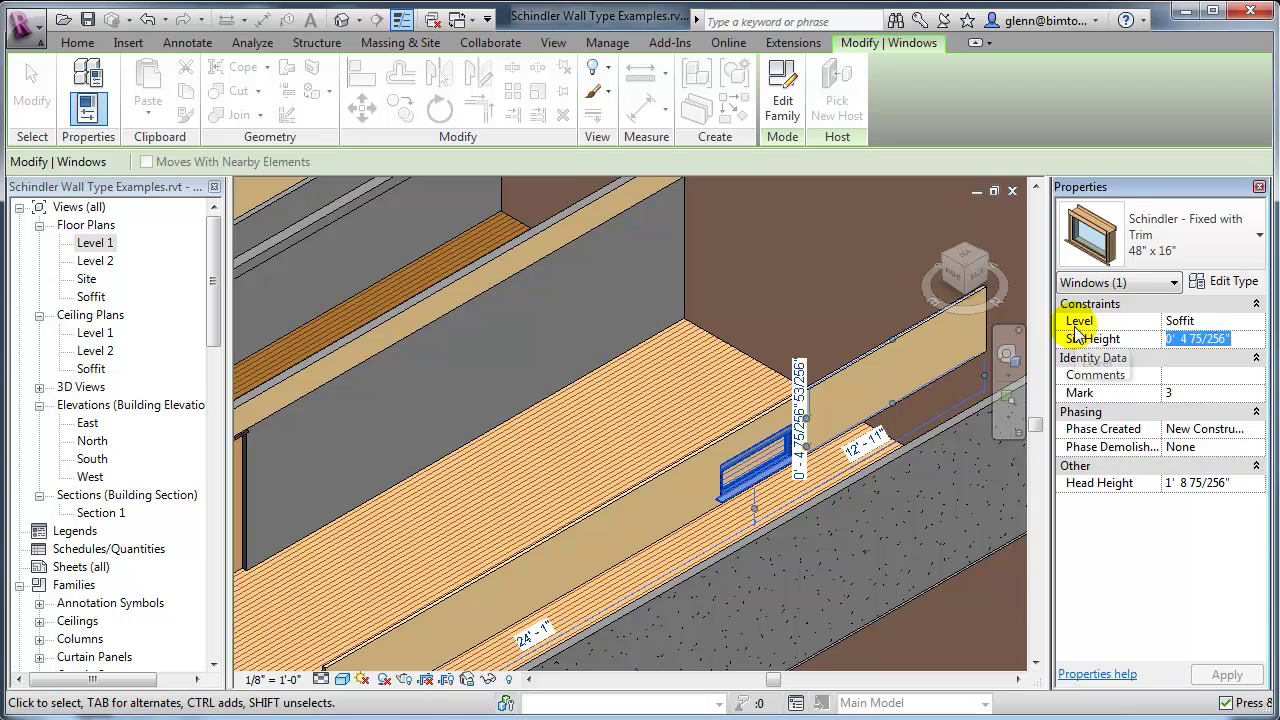
text(0)
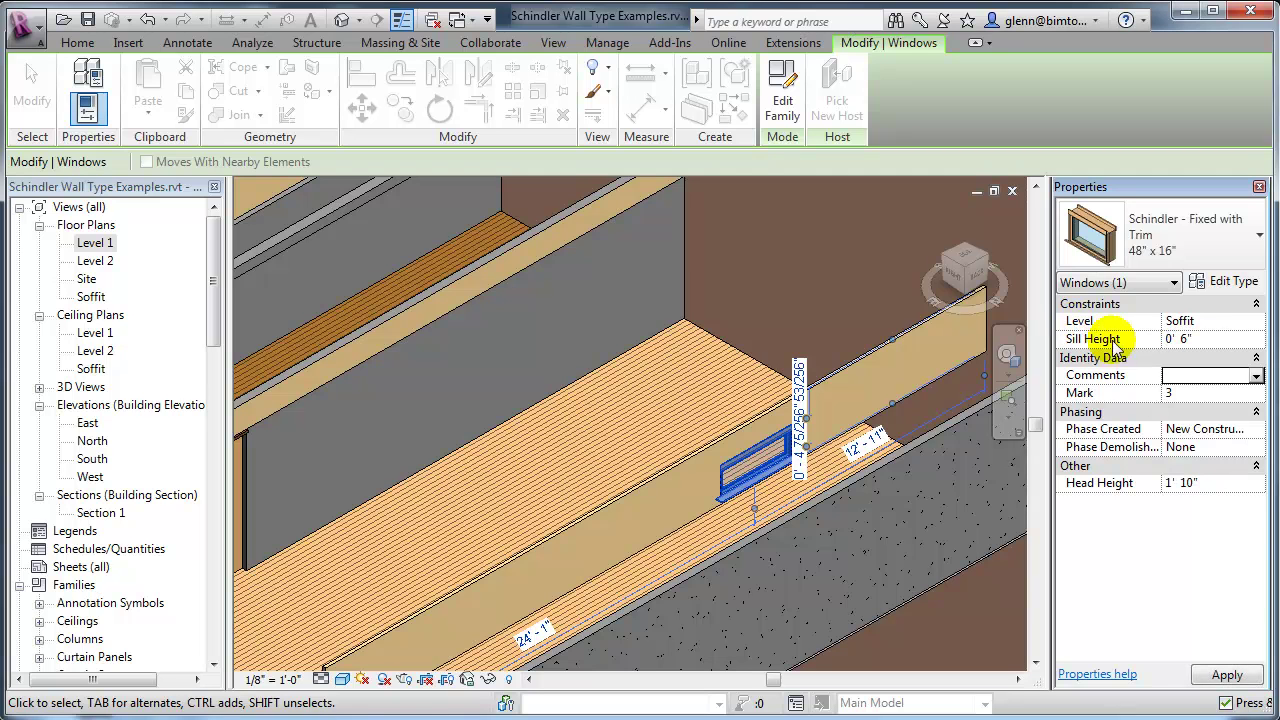
click(1232, 676)
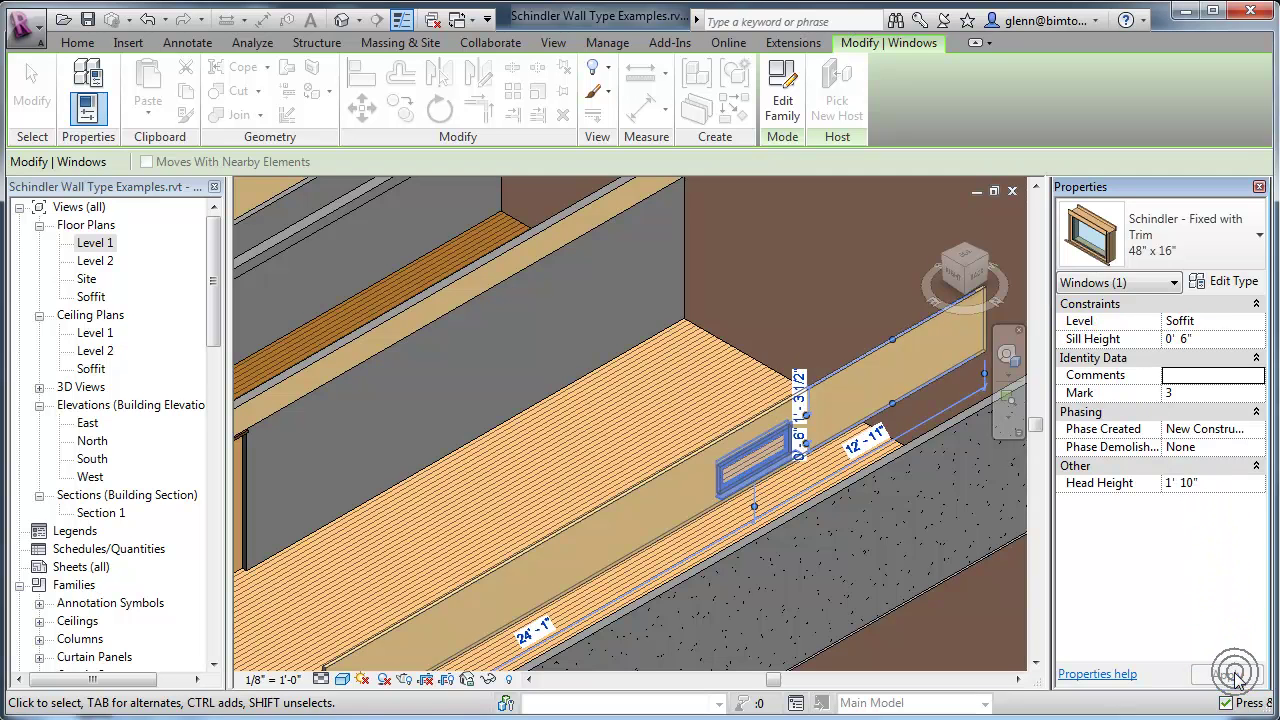
click(655, 359)
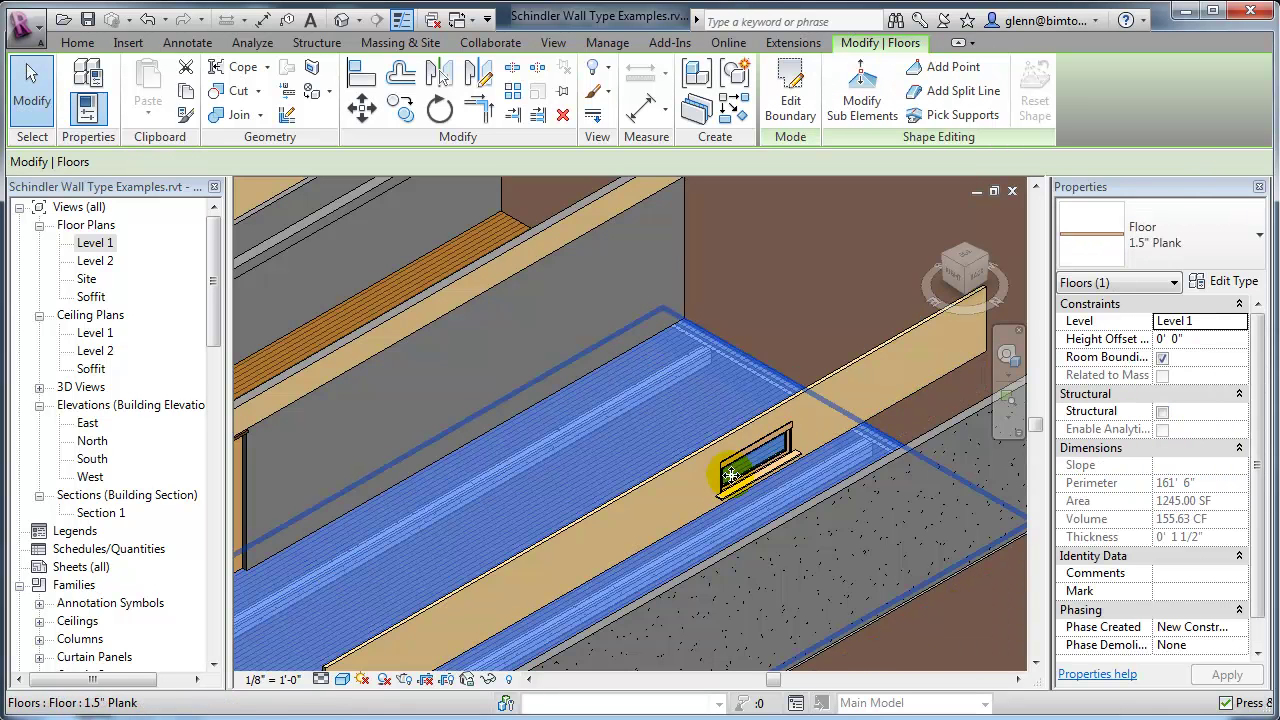
Step: Review the type parameters of the 48" x 16" fixed window, including its trim and sill dimensions
click(785, 443)
click(1222, 283)
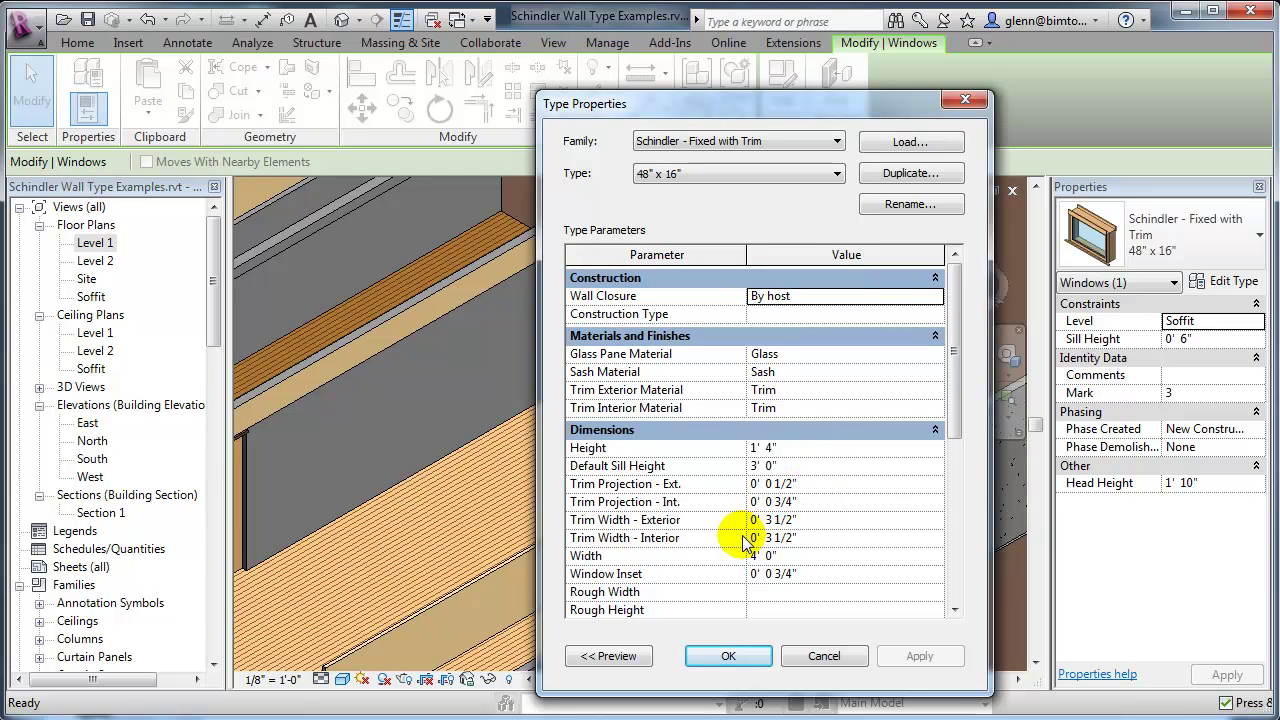
drag(957, 421, 961, 448)
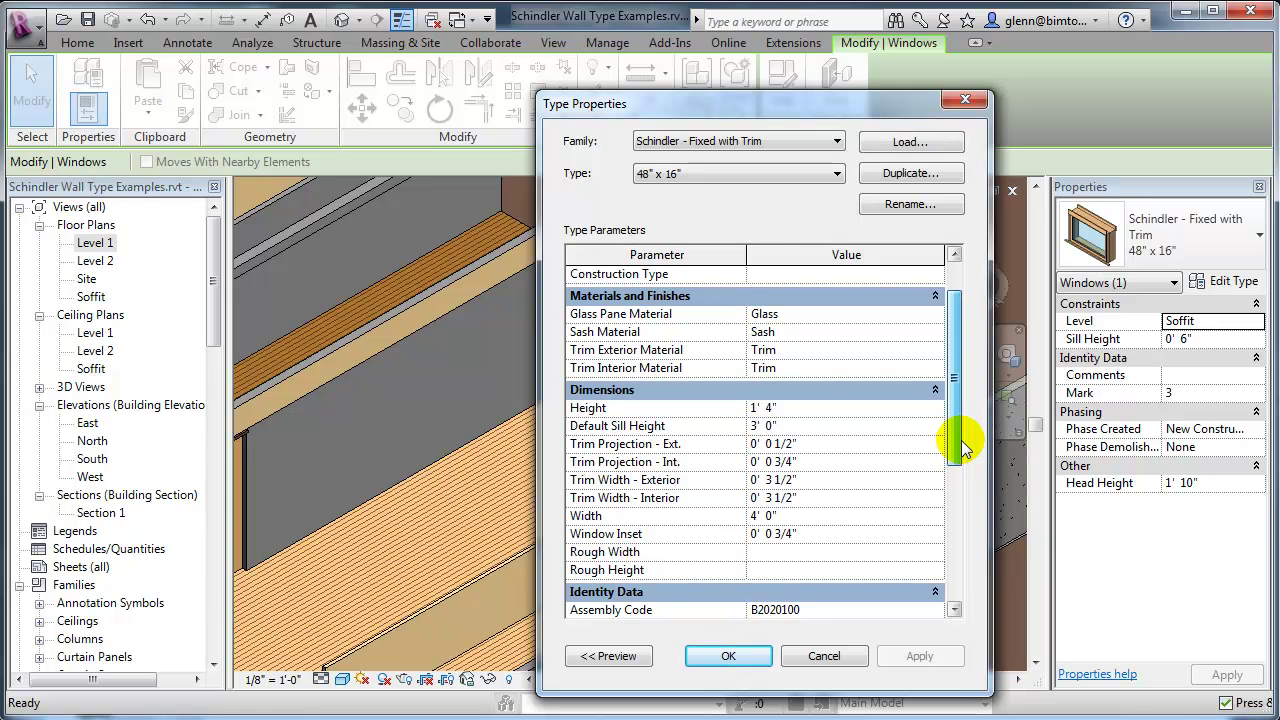
click(728, 656)
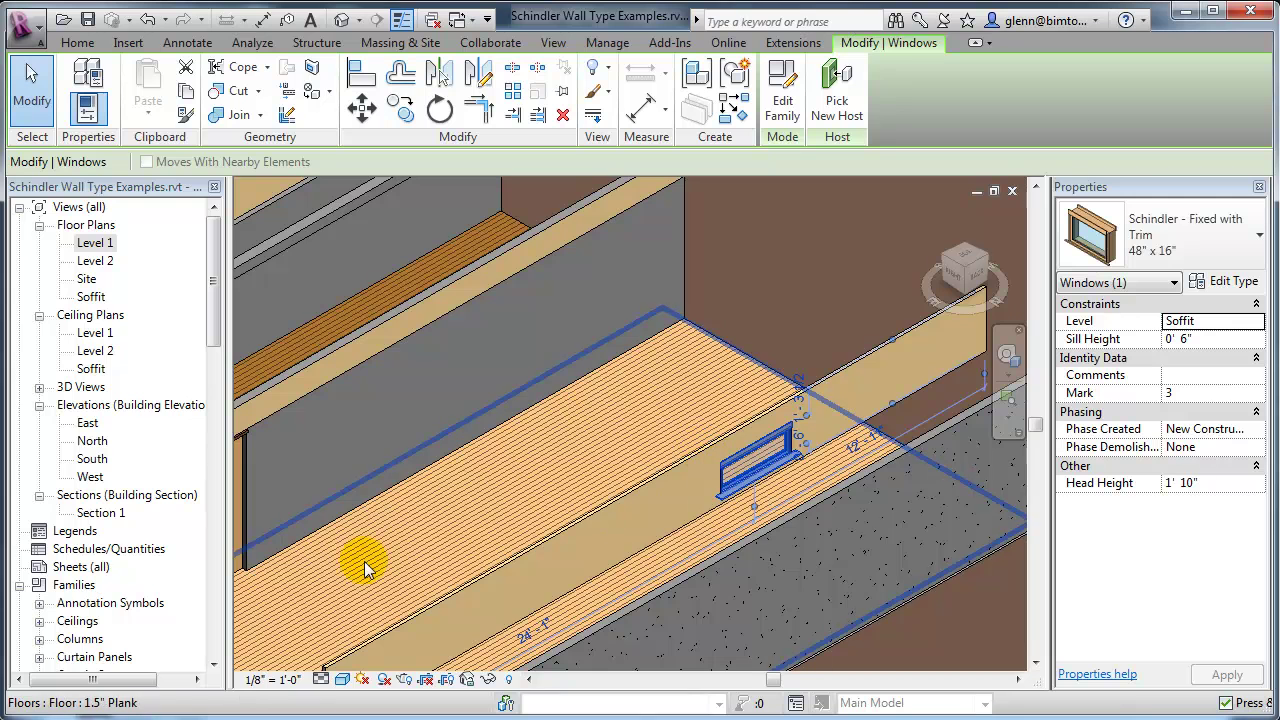
Step: Examine the upper wood wall and its window in Section 1, and switch to the Schindler frame.jpg drawing in Windows Photo Viewer for comparison
scroll(533, 612, down, 1)
scroll(533, 612, down, 1)
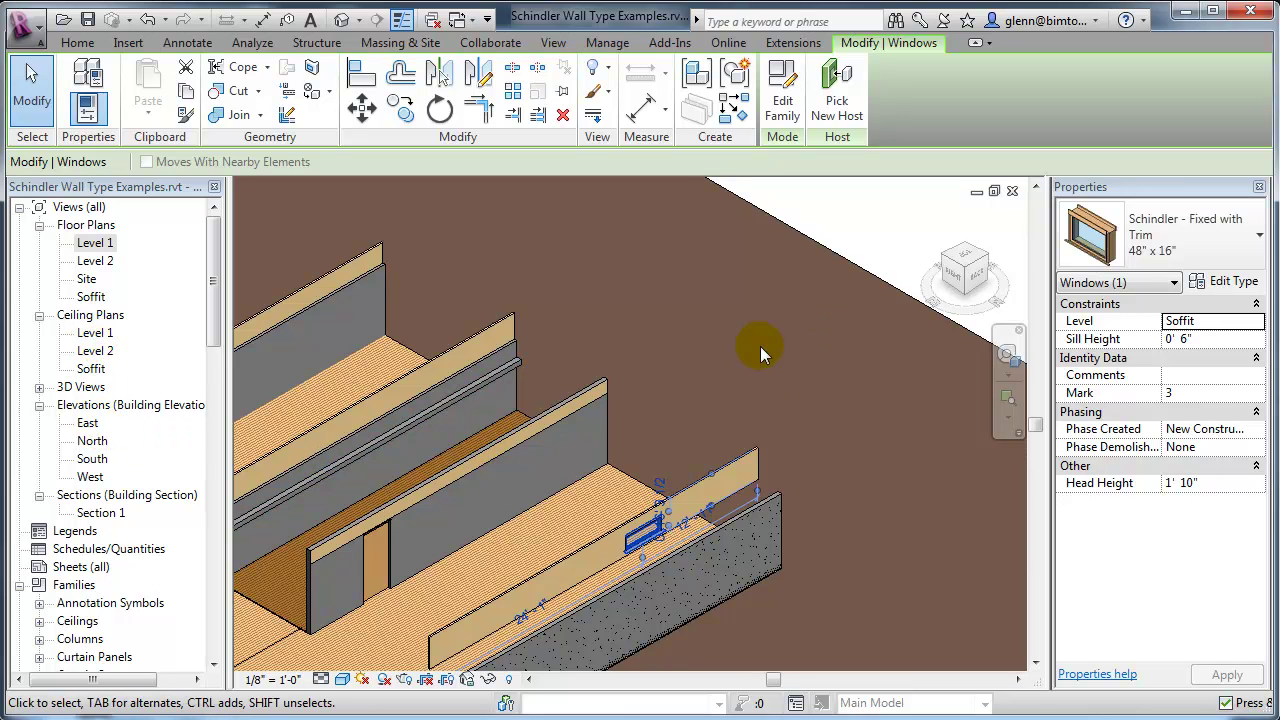
double_click(112, 513)
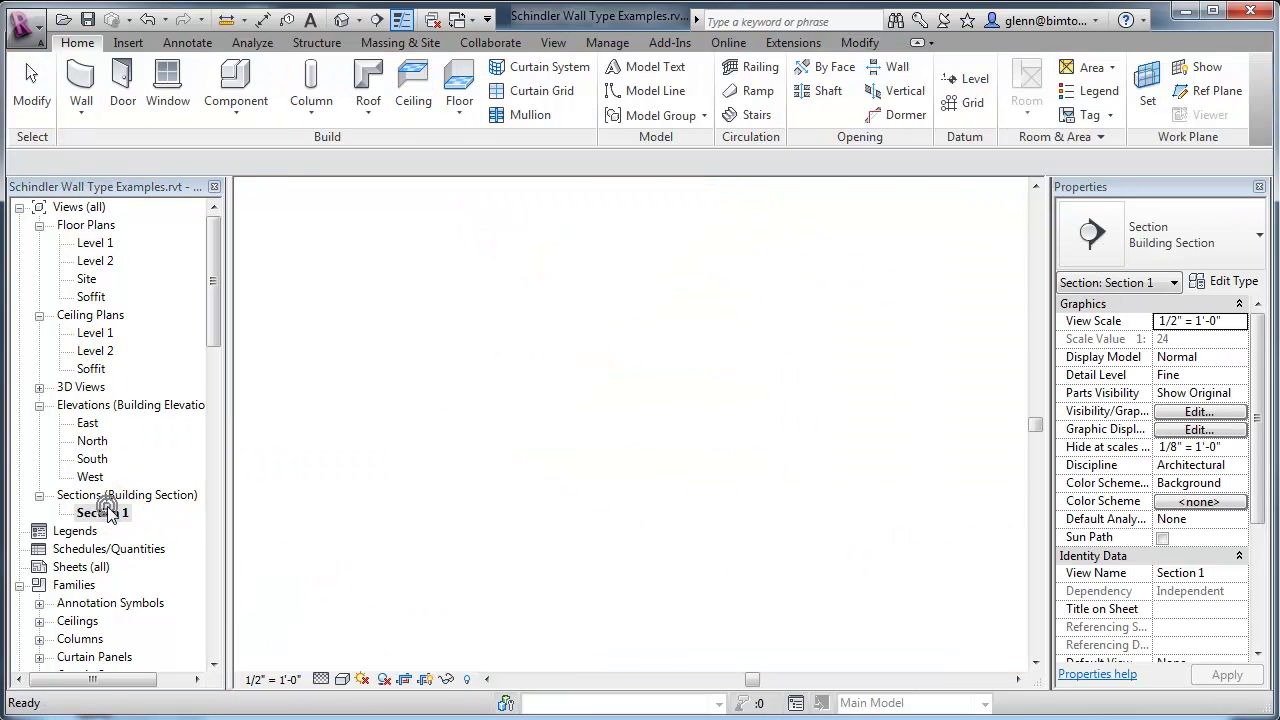
scroll(595, 417, down, 5)
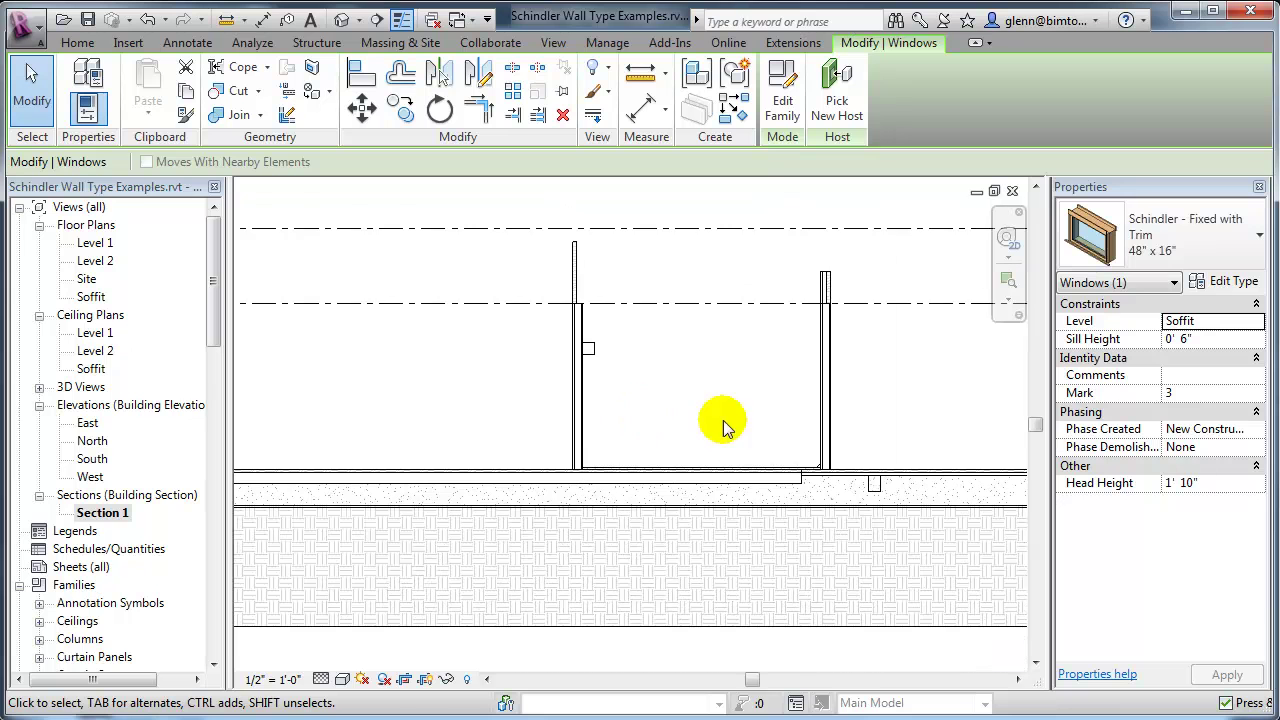
scroll(787, 420, down, 2)
middle_drag(871, 409, 551, 486)
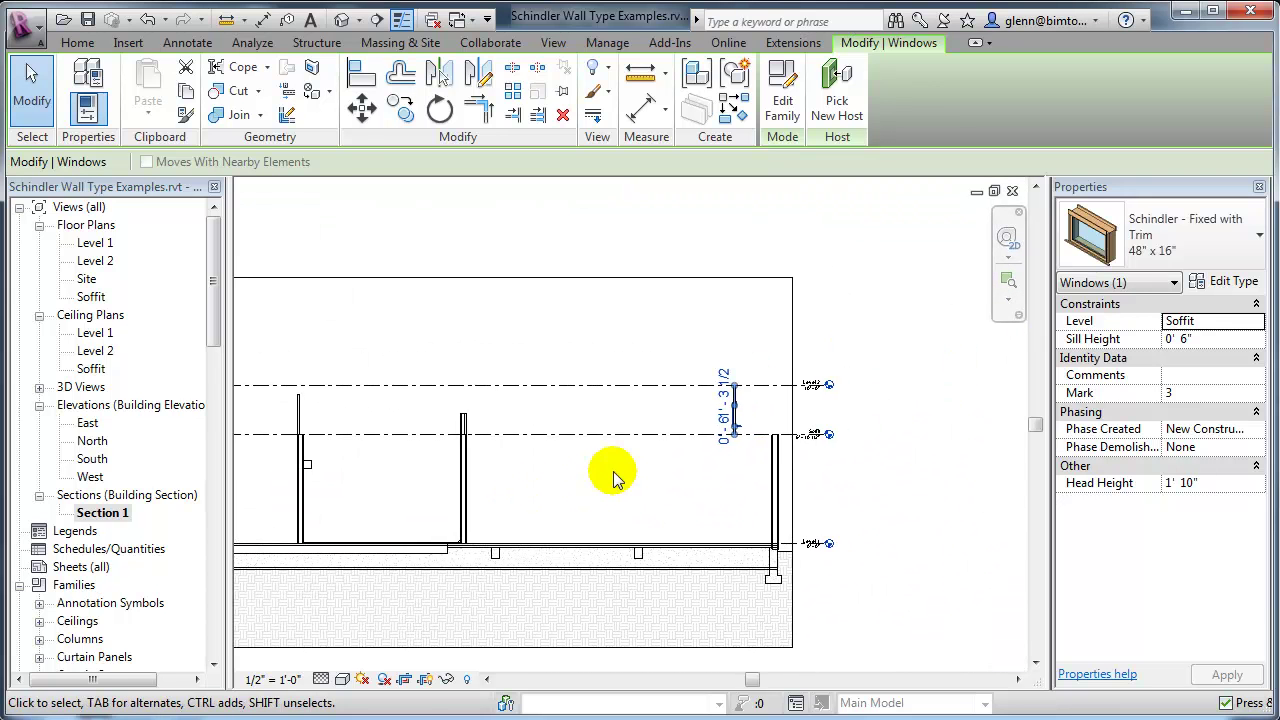
scroll(748, 458, up, 2)
click(743, 490)
scroll(745, 480, up, 2)
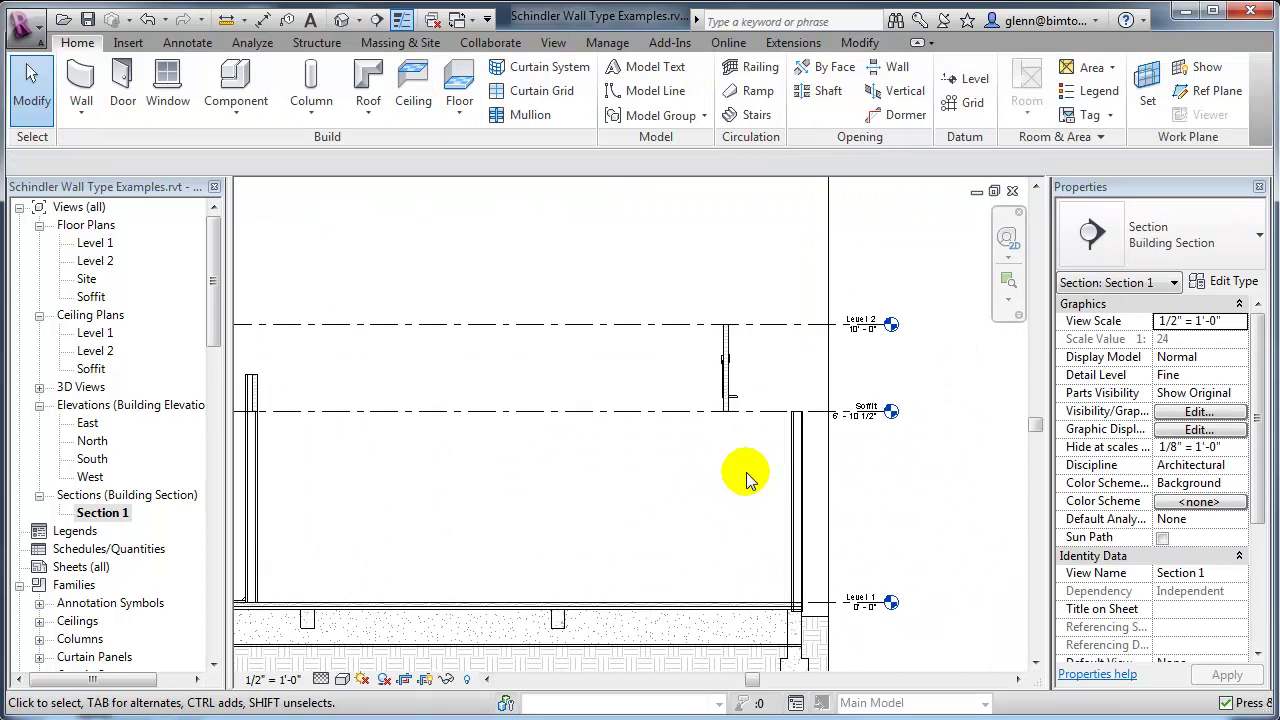
scroll(745, 472, up, 1)
middle_drag(748, 472, 720, 500)
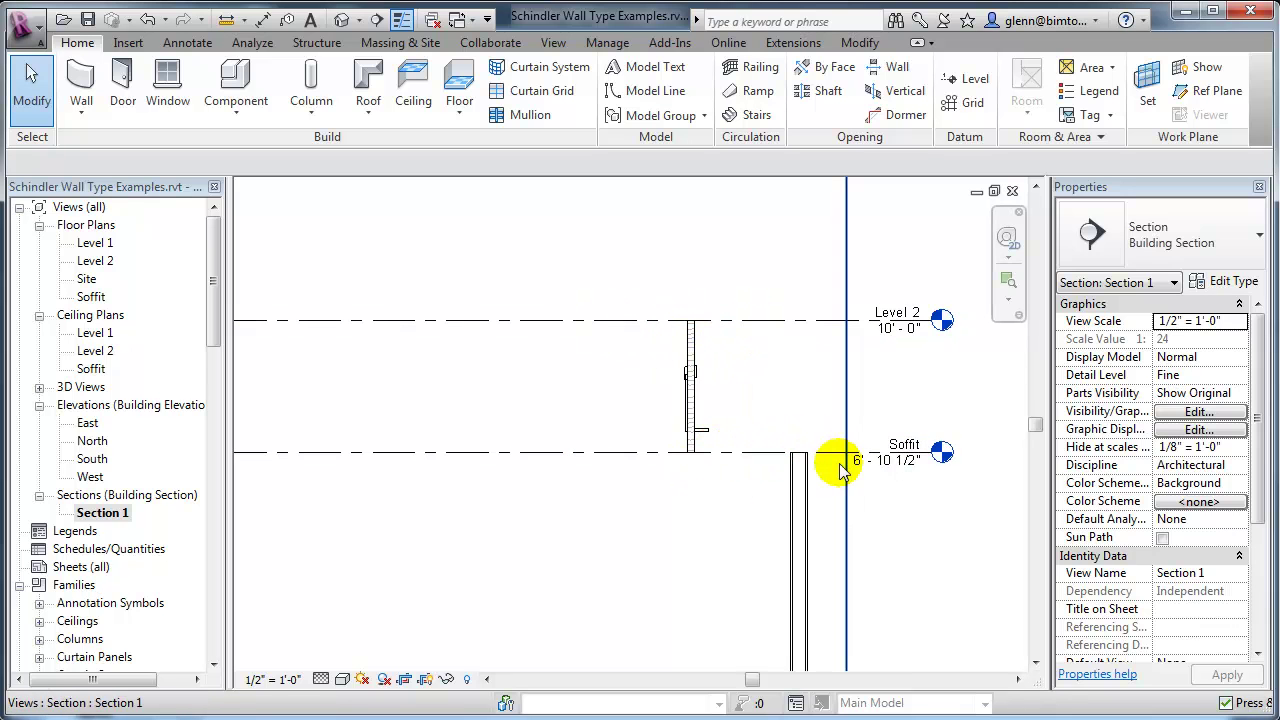
key(alt+Tab)
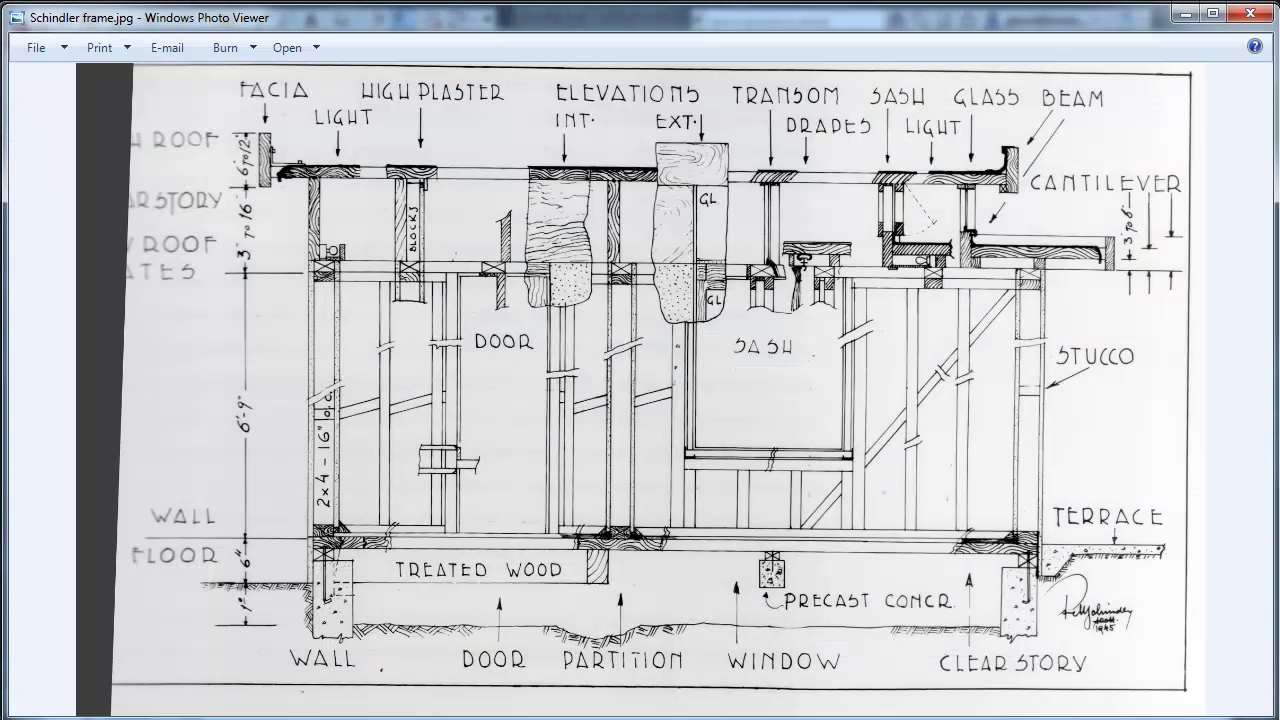